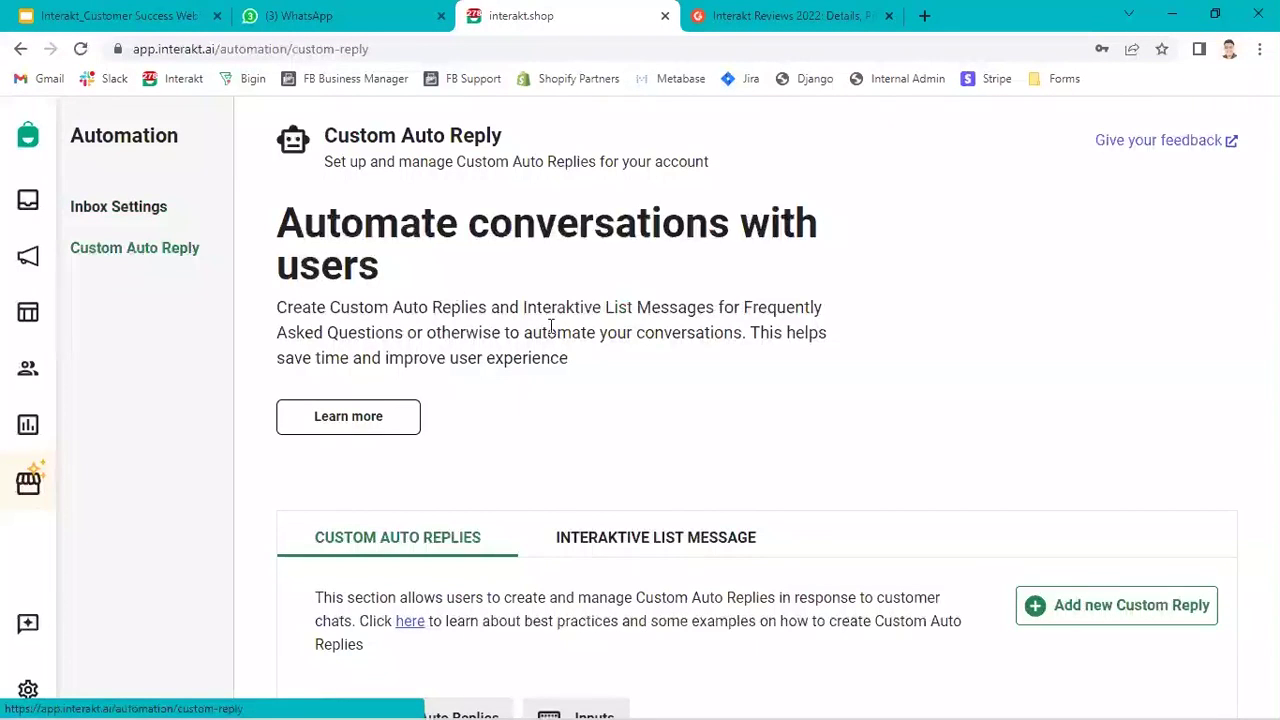
# Look over the Interaktive List Message settings and the custom auto replies table.
pyautogui.scroll(-2, 549, 326)
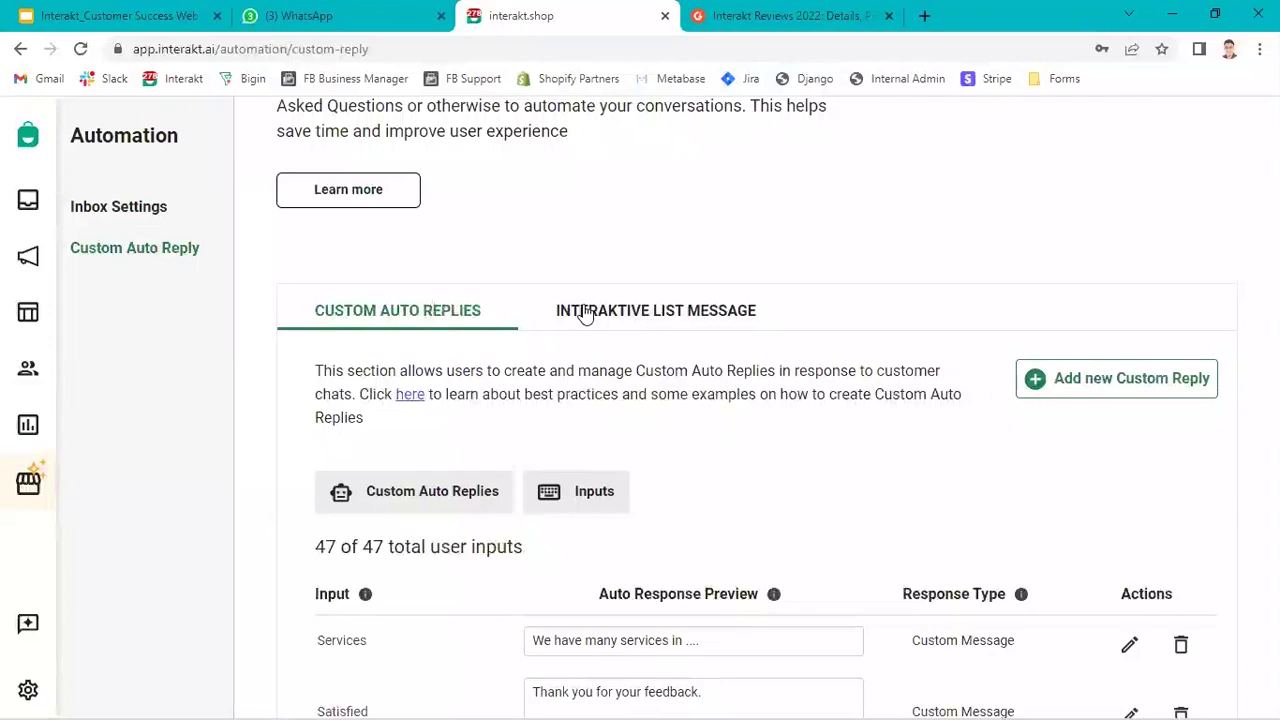
pyautogui.click(585, 313)
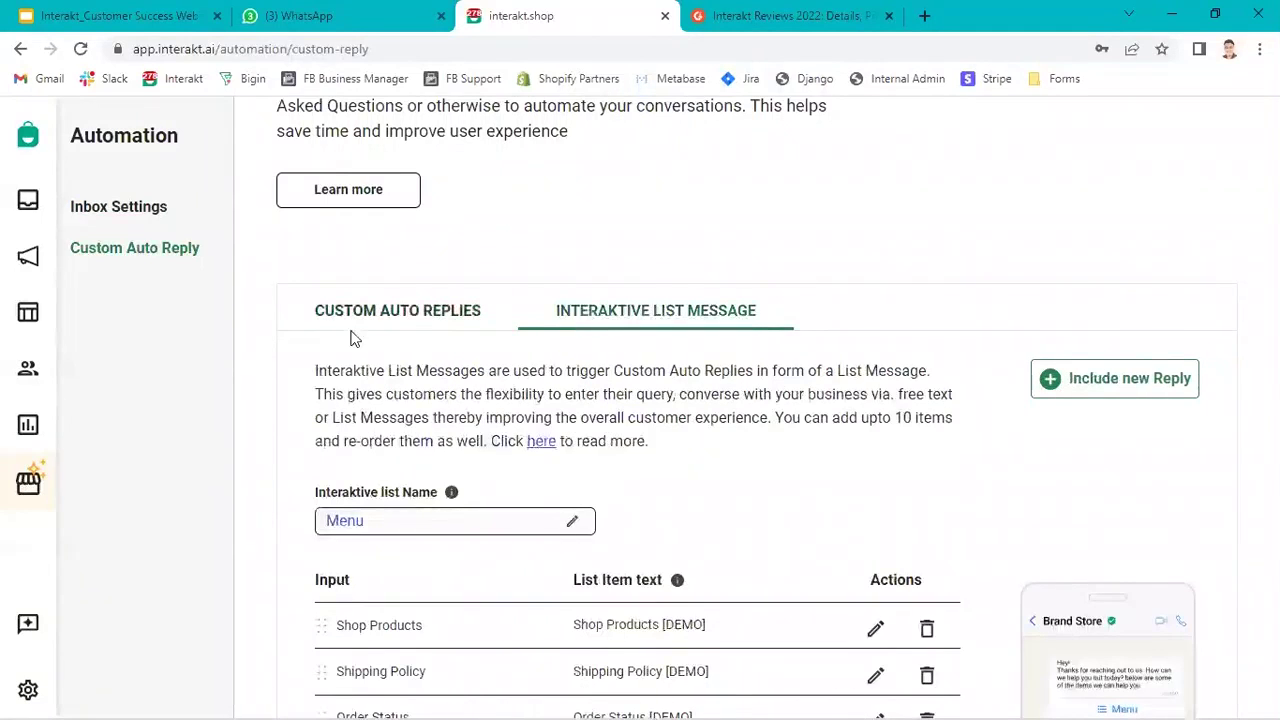
pyautogui.click(397, 313)
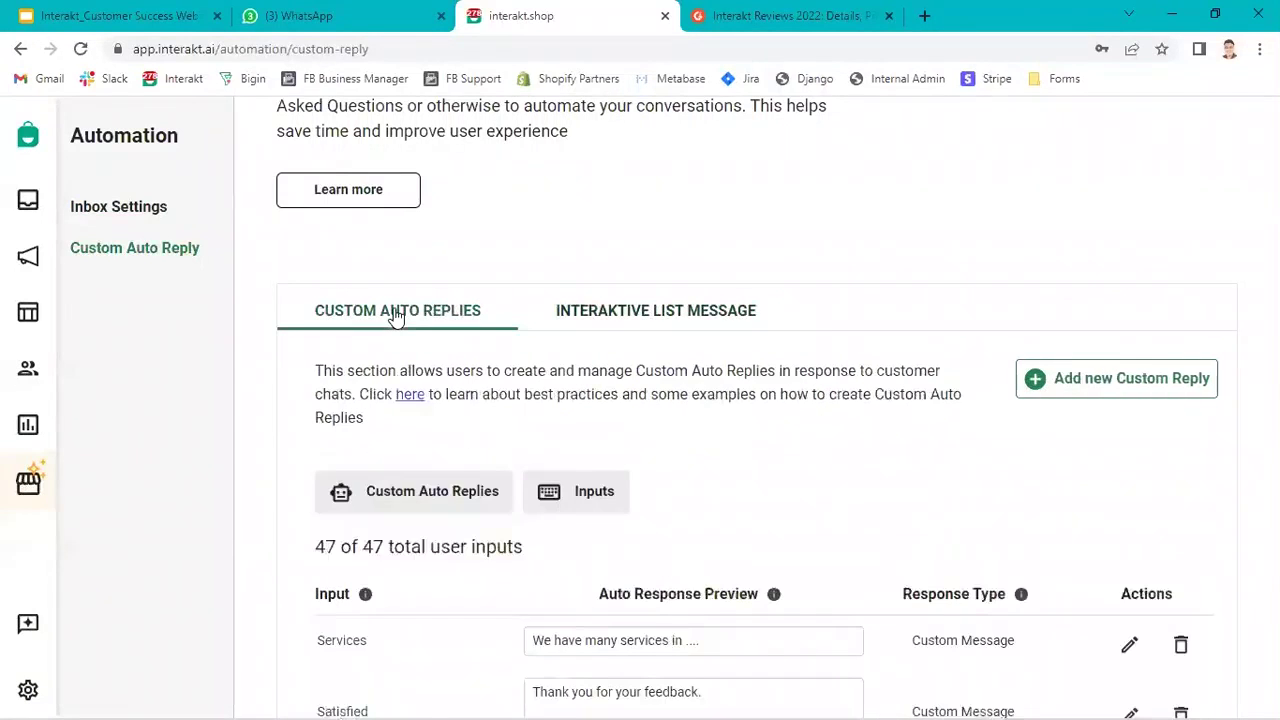
pyautogui.scroll(-2, 394, 314)
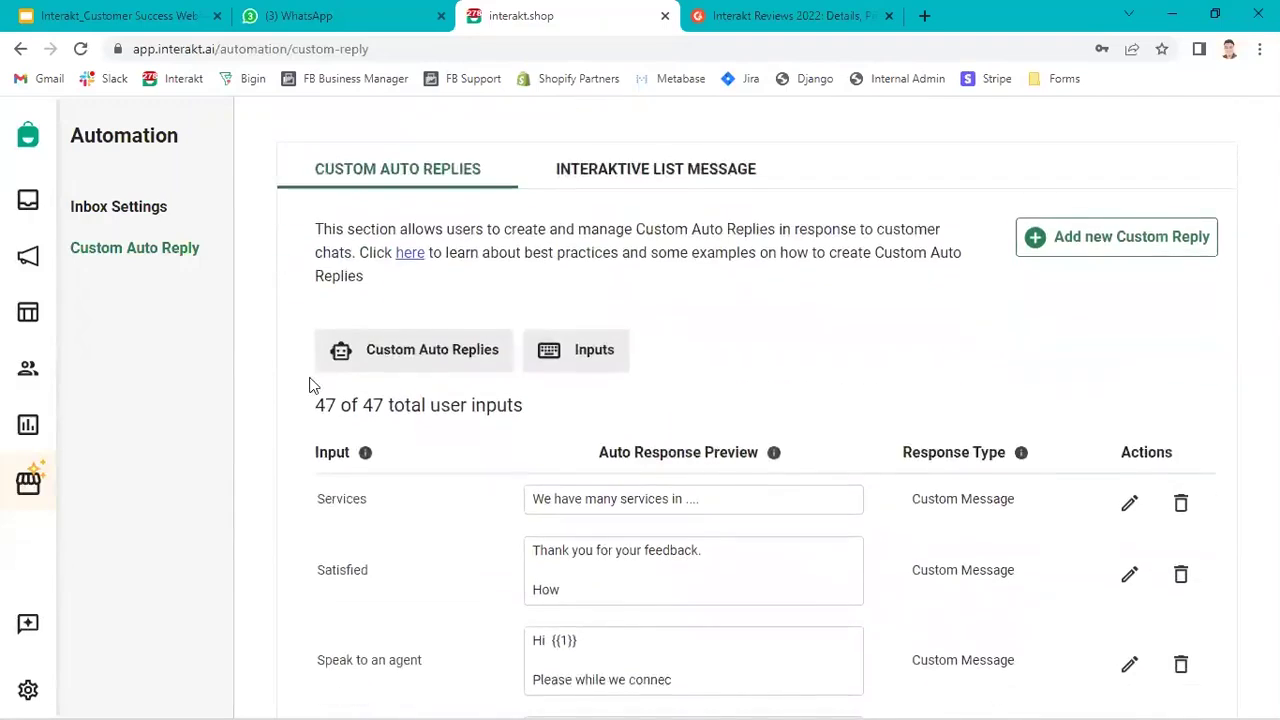
pyautogui.scroll(-4, 309, 380)
pyautogui.scroll(-10, 393, 408)
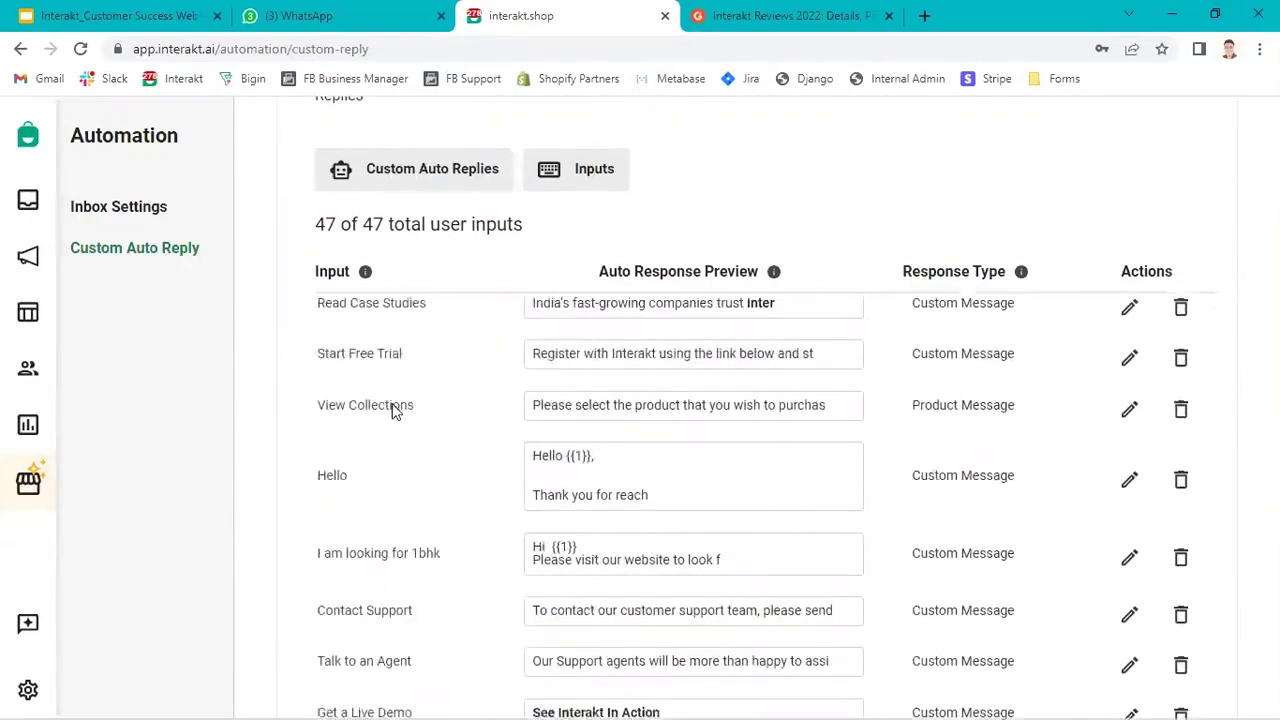
pyautogui.scroll(-15, 393, 405)
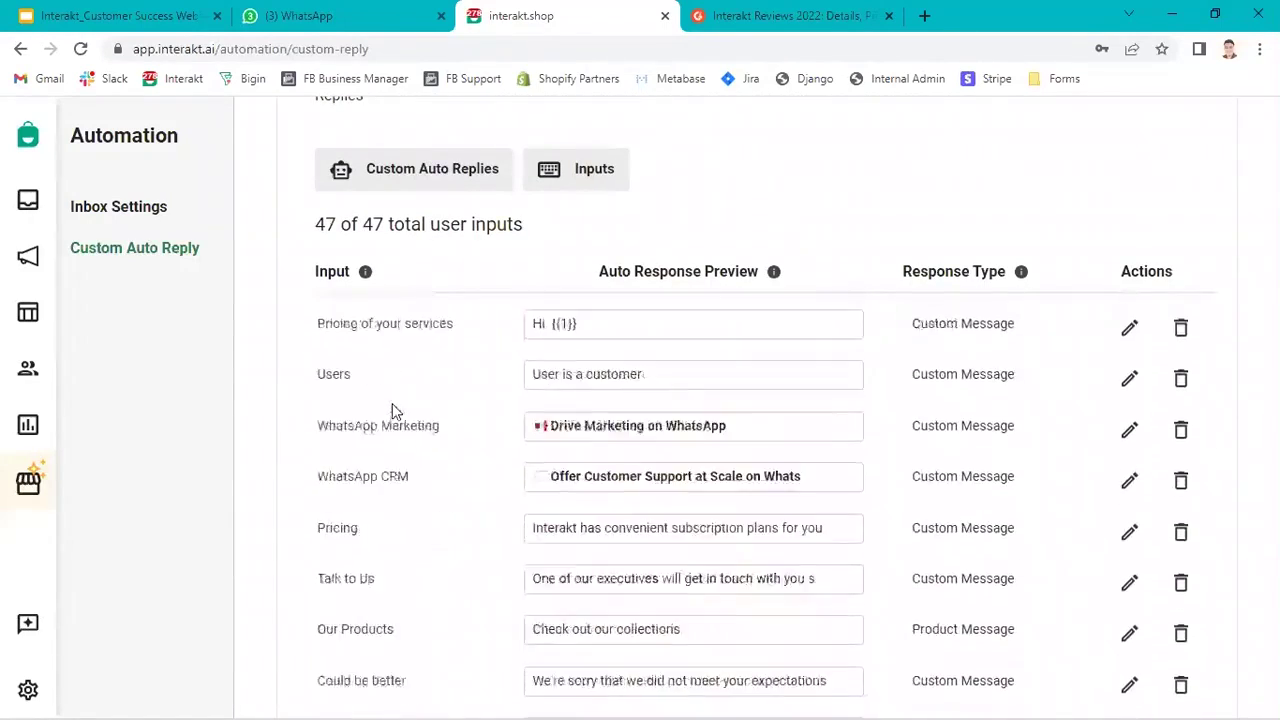
pyautogui.scroll(15, 393, 410)
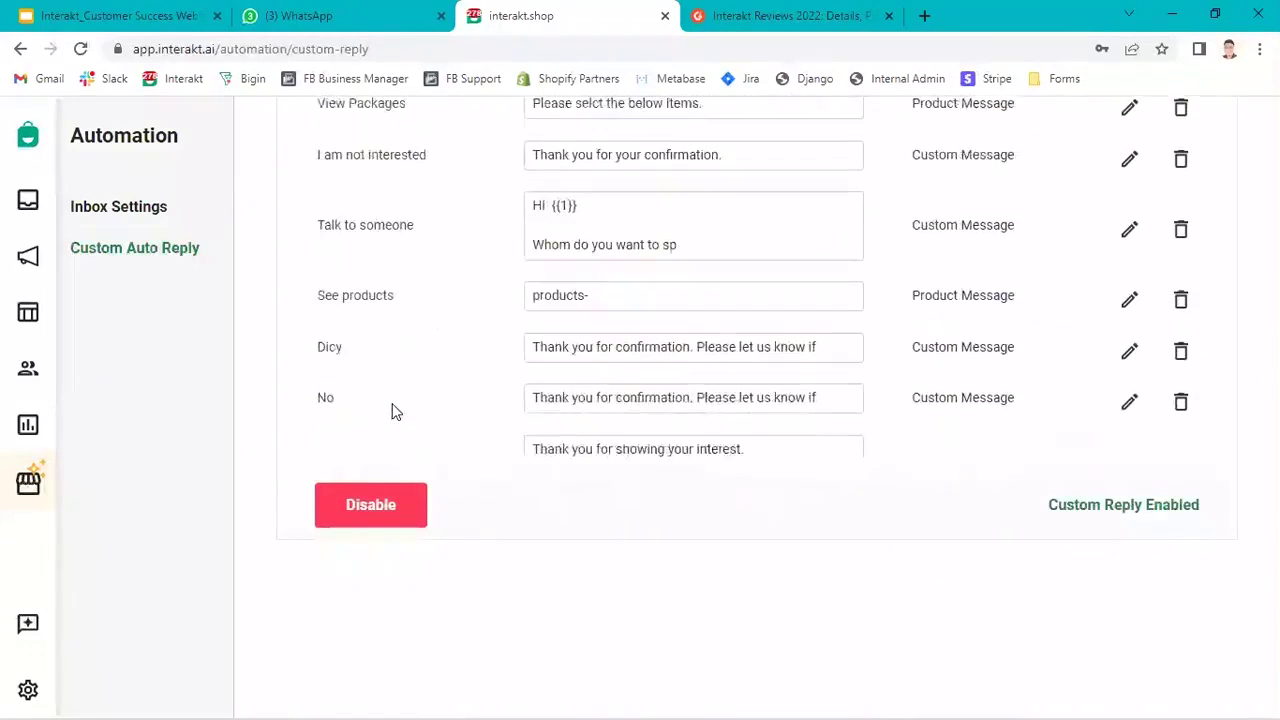
pyautogui.scroll(15, 393, 408)
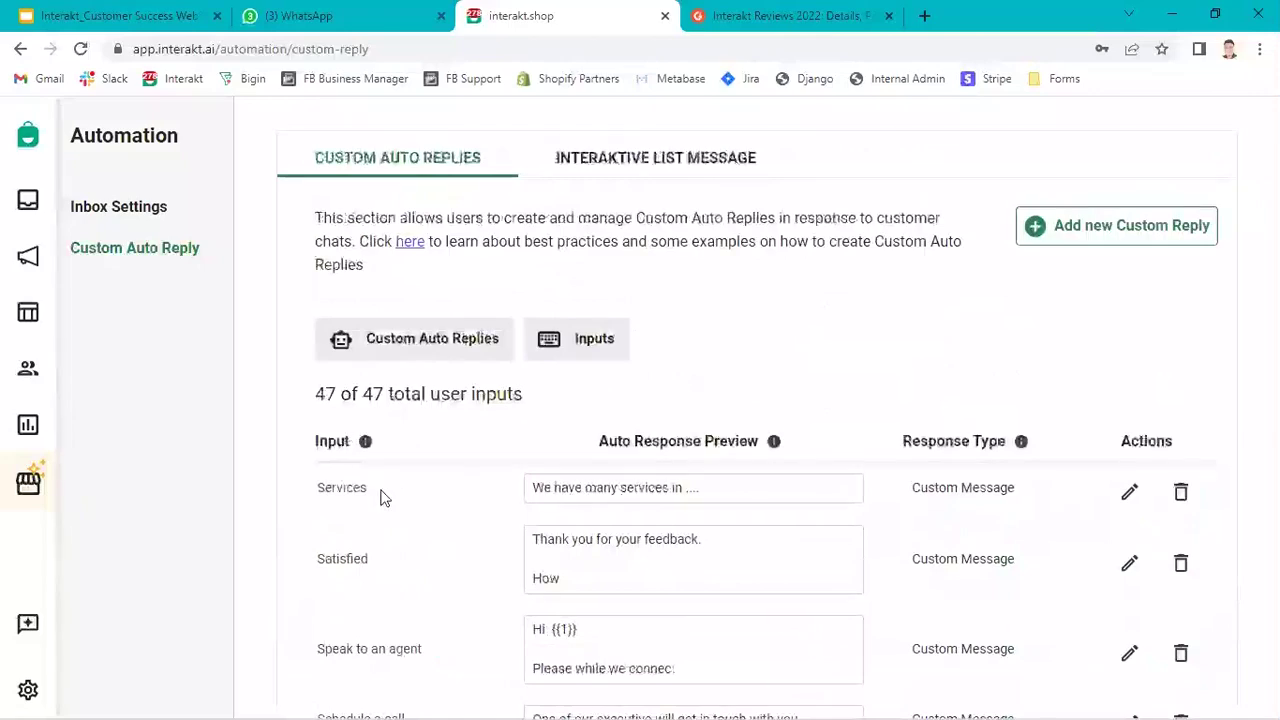
pyautogui.scroll(-1, 385, 497)
pyautogui.scroll(1, 385, 497)
pyautogui.scroll(-15, 611, 437)
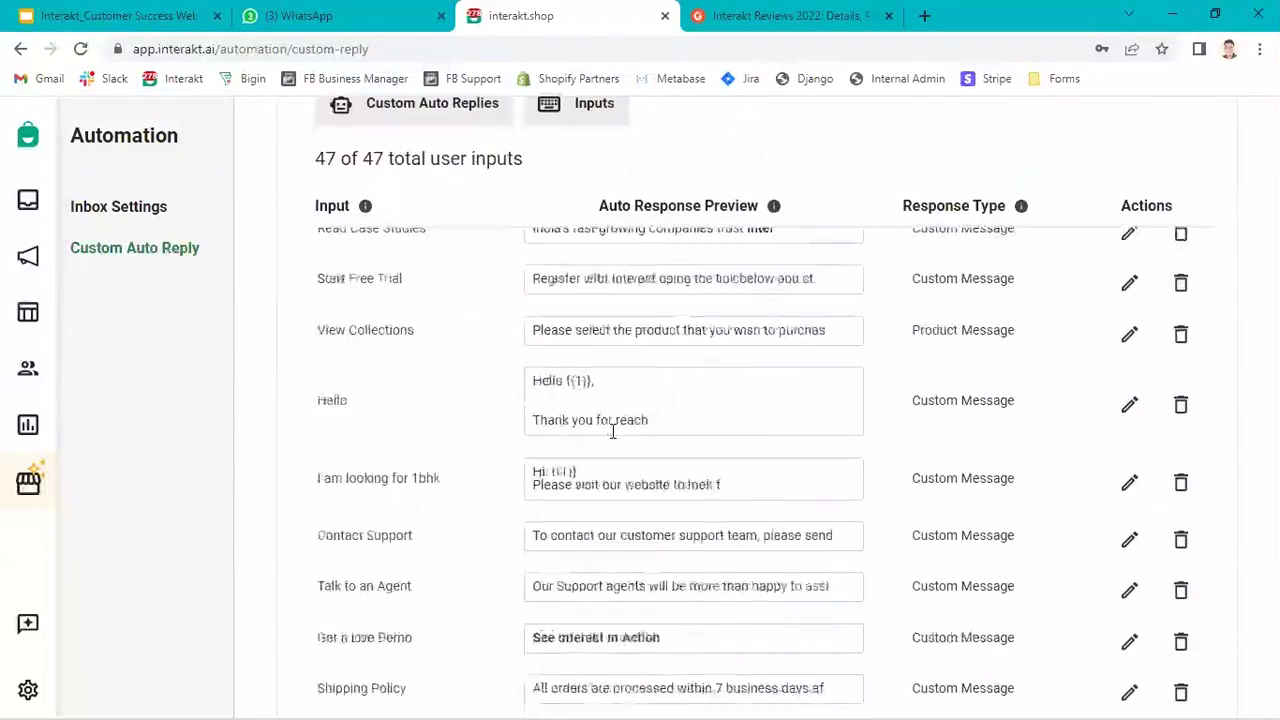
pyautogui.scroll(-15, 612, 436)
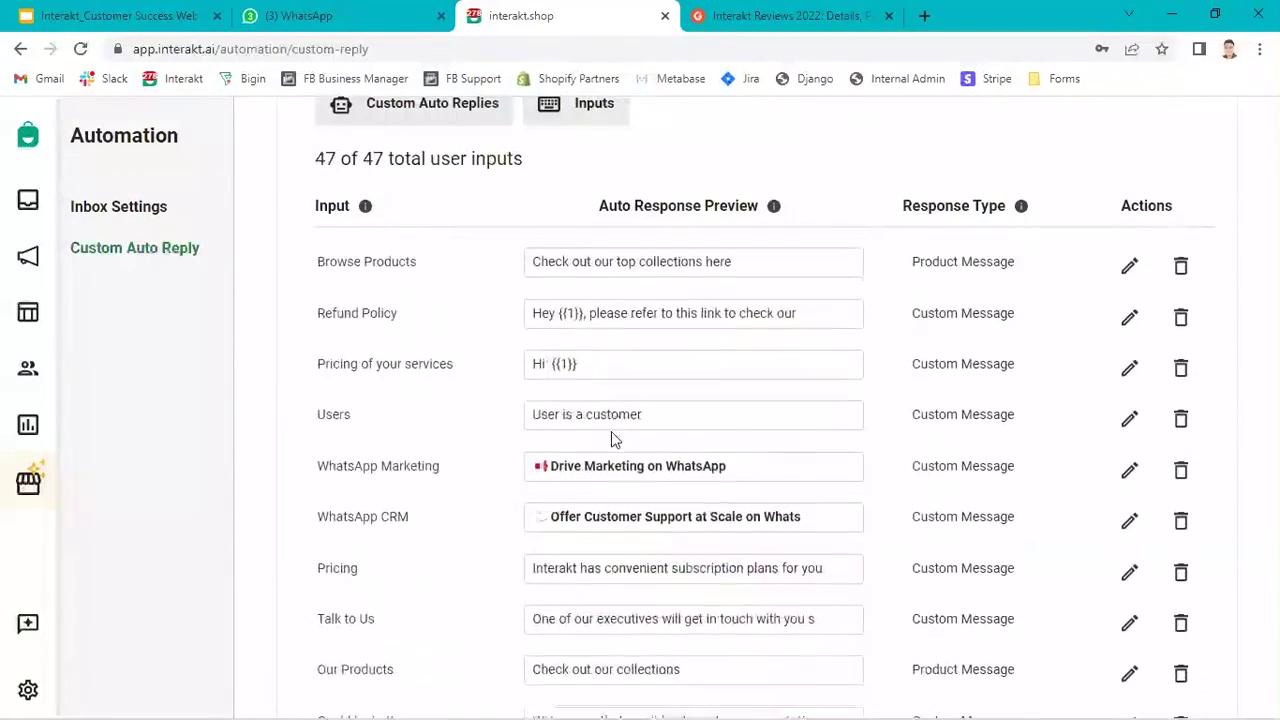
pyautogui.scroll(20, 612, 431)
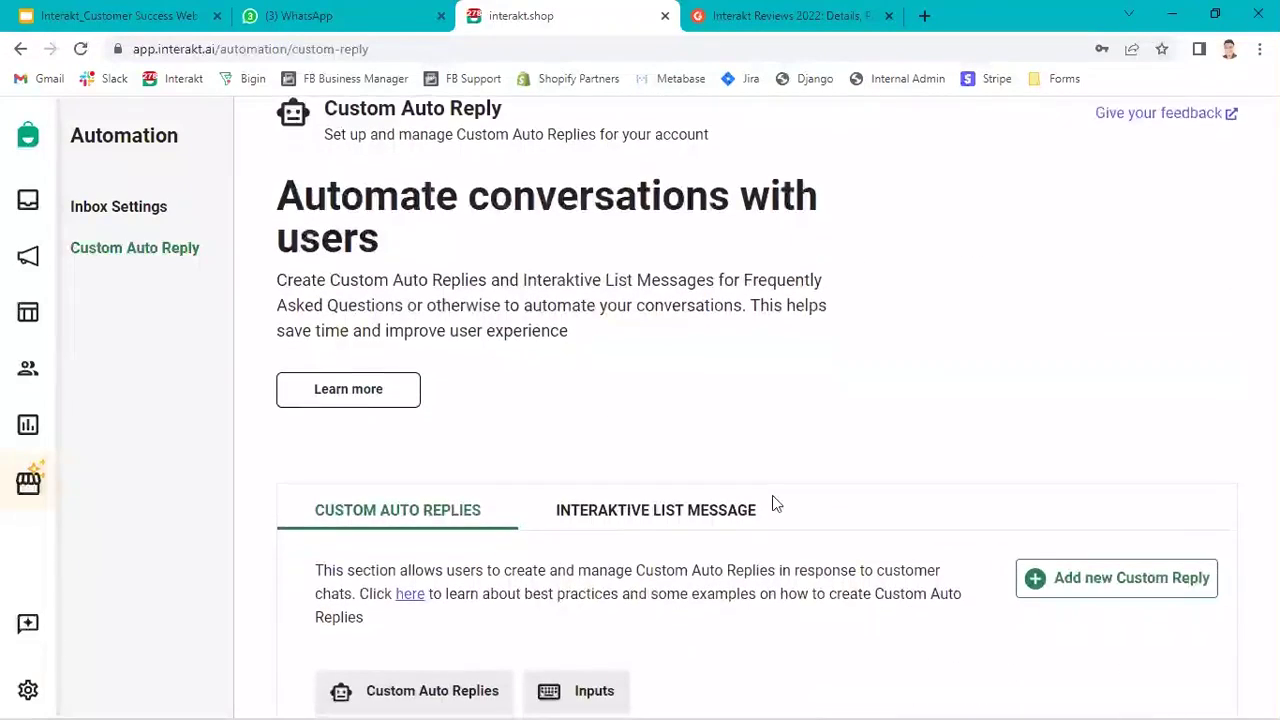
# Start a new custom auto reply with the customer input 'Tell me about your brand'.
pyautogui.click(1098, 588)
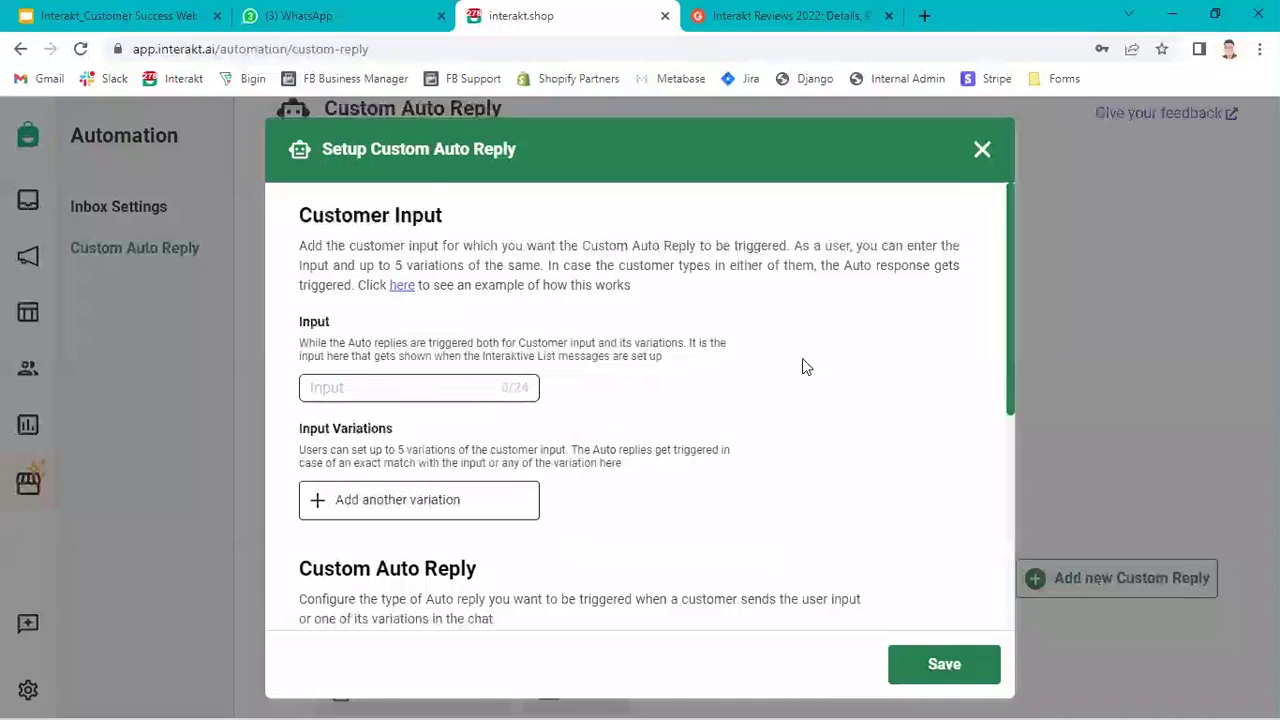
pyautogui.scroll(-1, 802, 366)
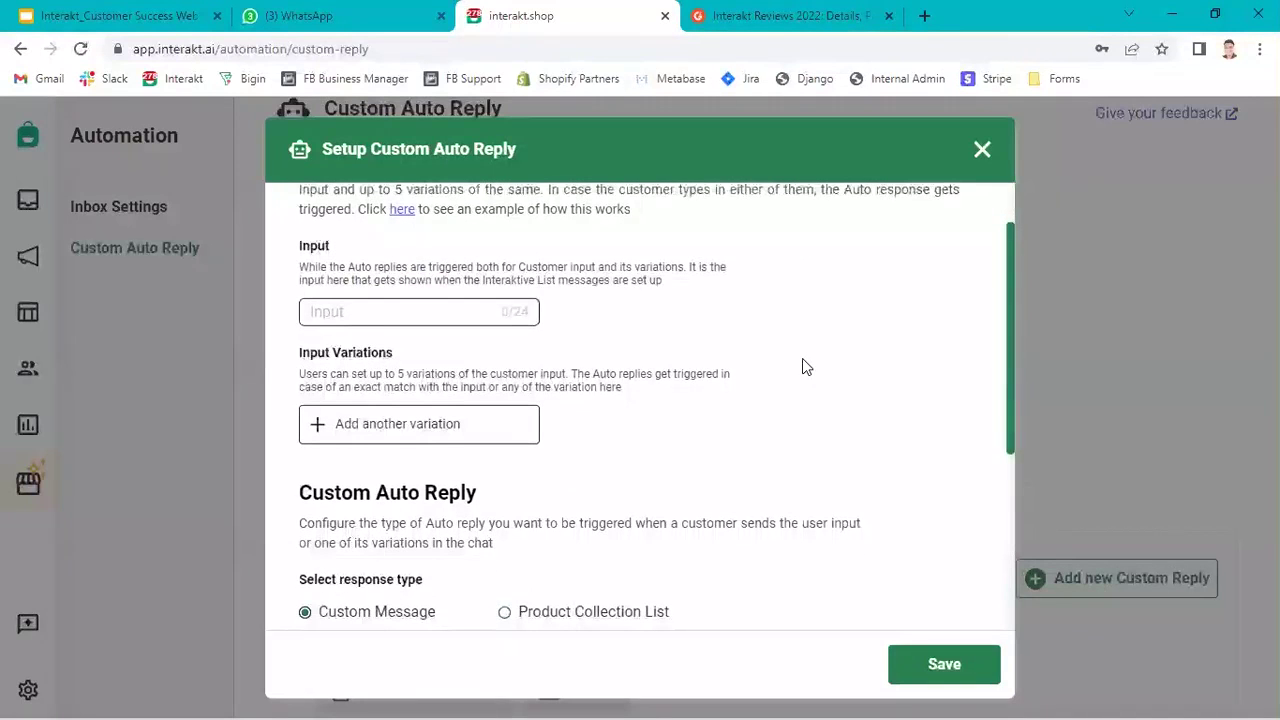
pyautogui.click(483, 303)
pyautogui.write('Tel')
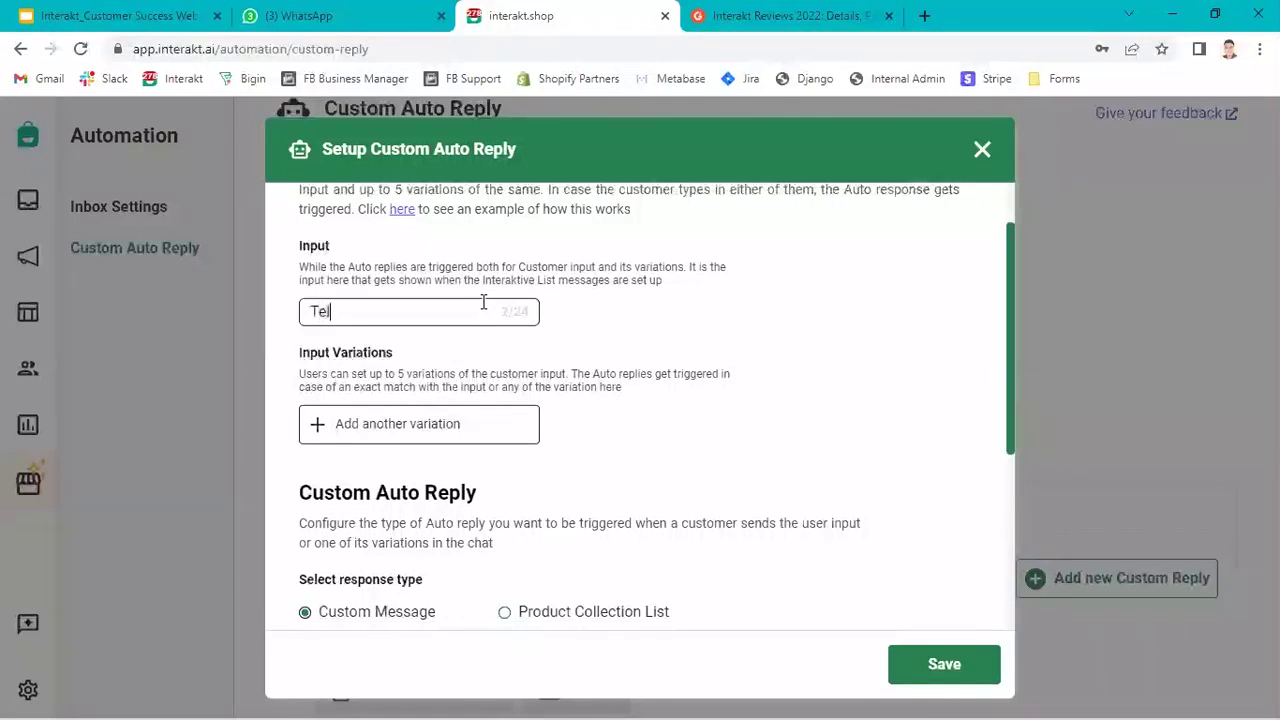
pyautogui.write('l me about your brand')
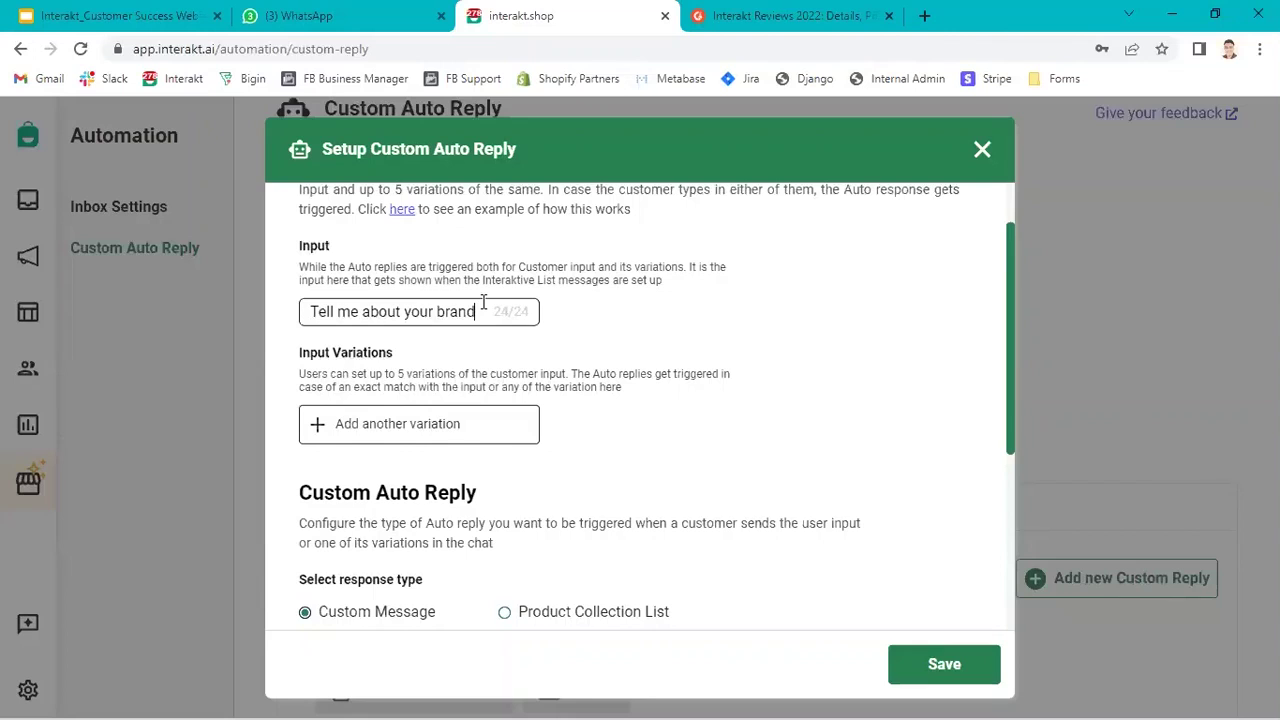
pyautogui.scroll(-1, 483, 302)
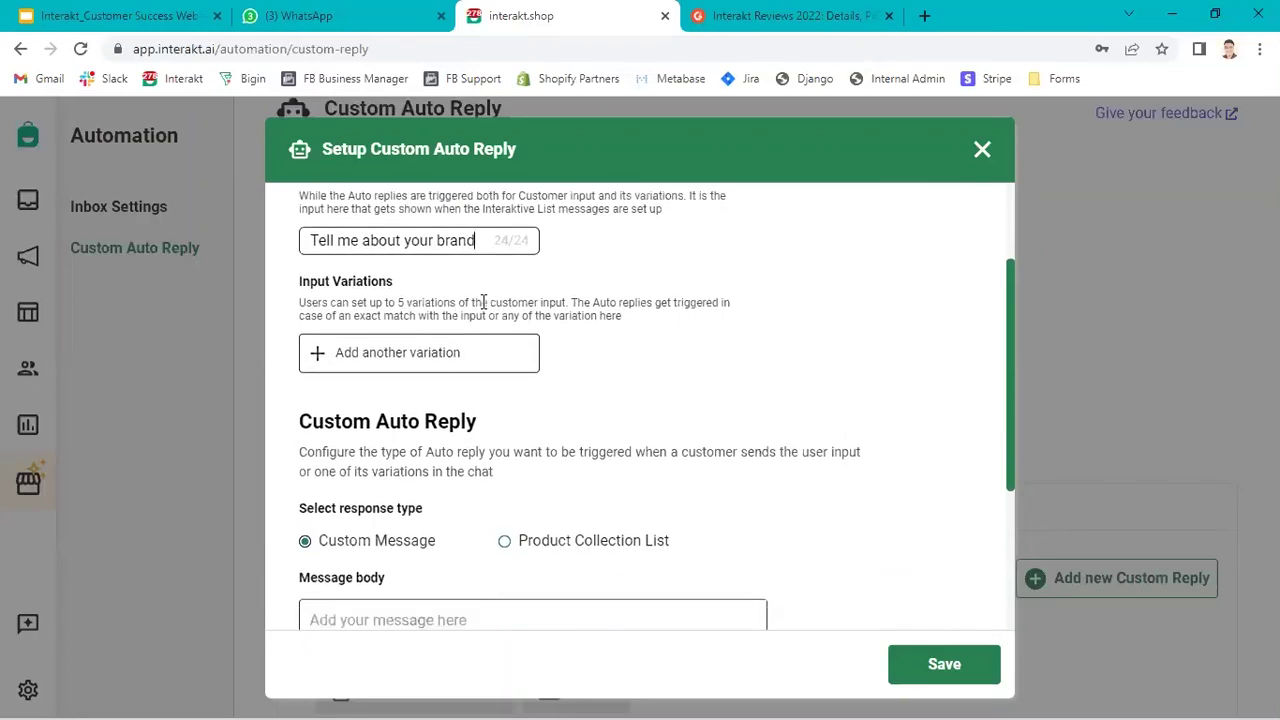
pyautogui.scroll(1, 570, 314)
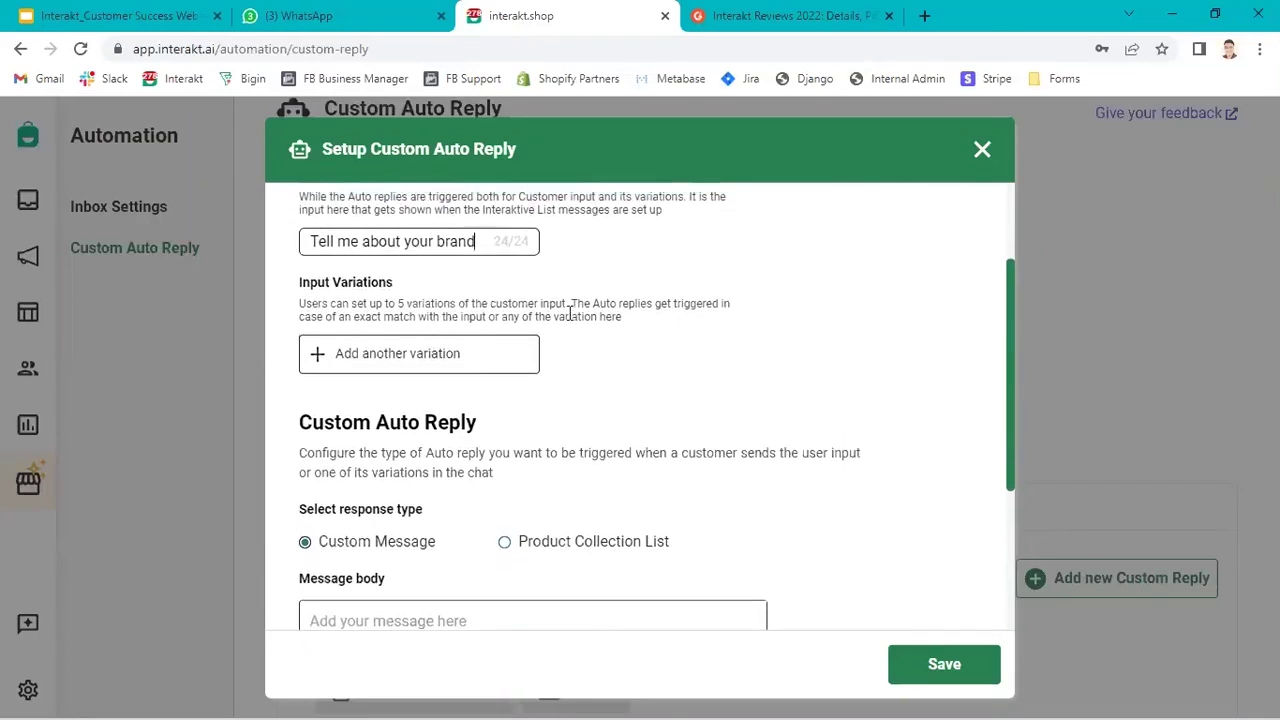
# Add input variations 'I want to know more' and 'Share product details'.
pyautogui.click(417, 362)
pyautogui.moveTo(403, 358)
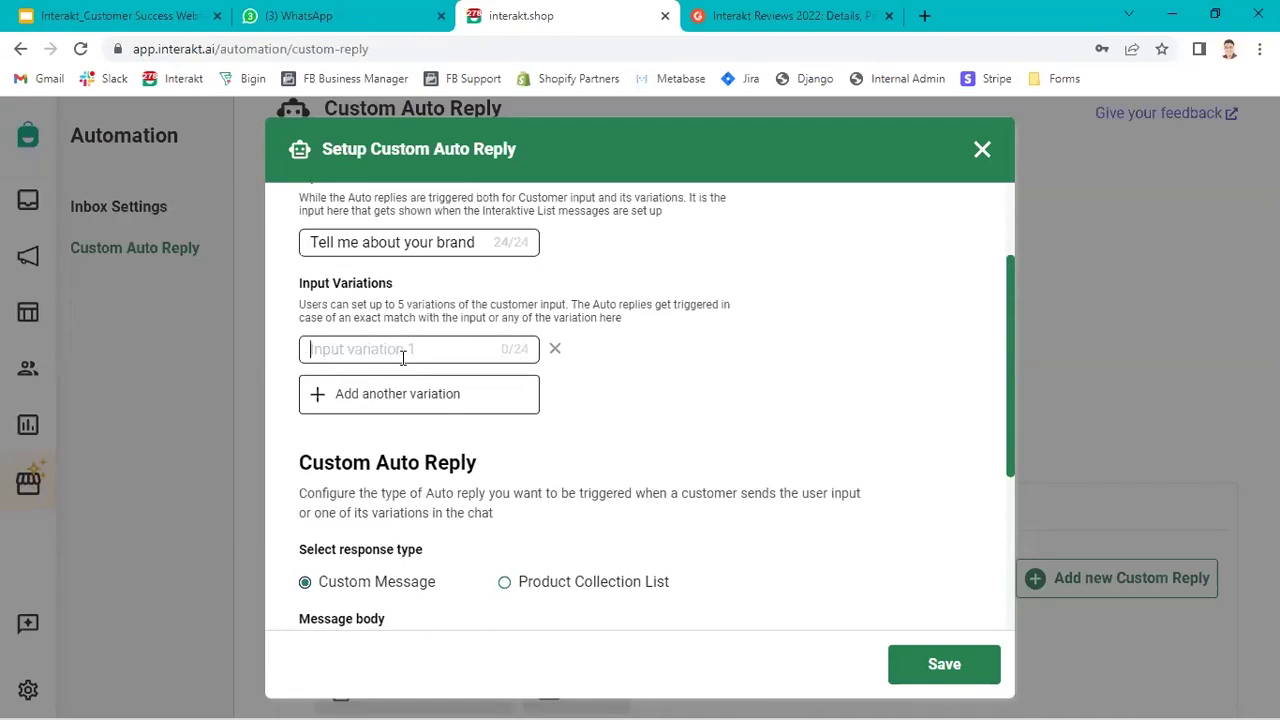
pyautogui.write('I want to know more')
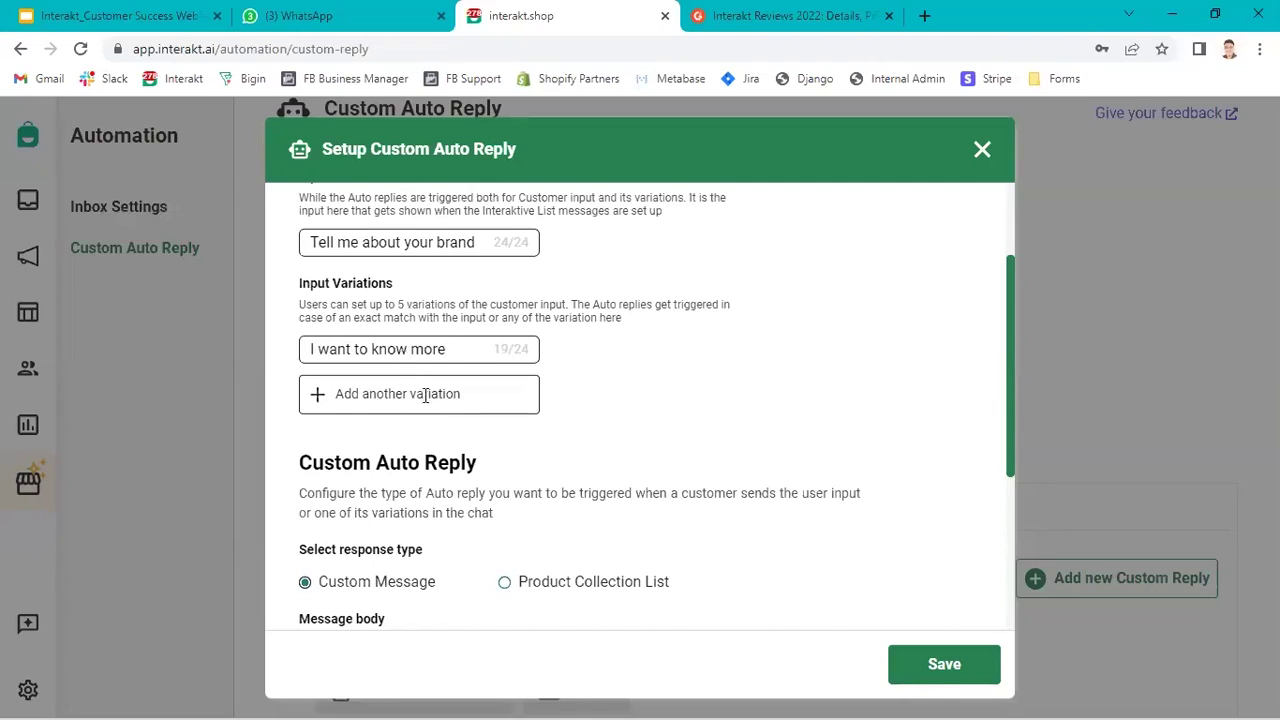
pyautogui.click(424, 394)
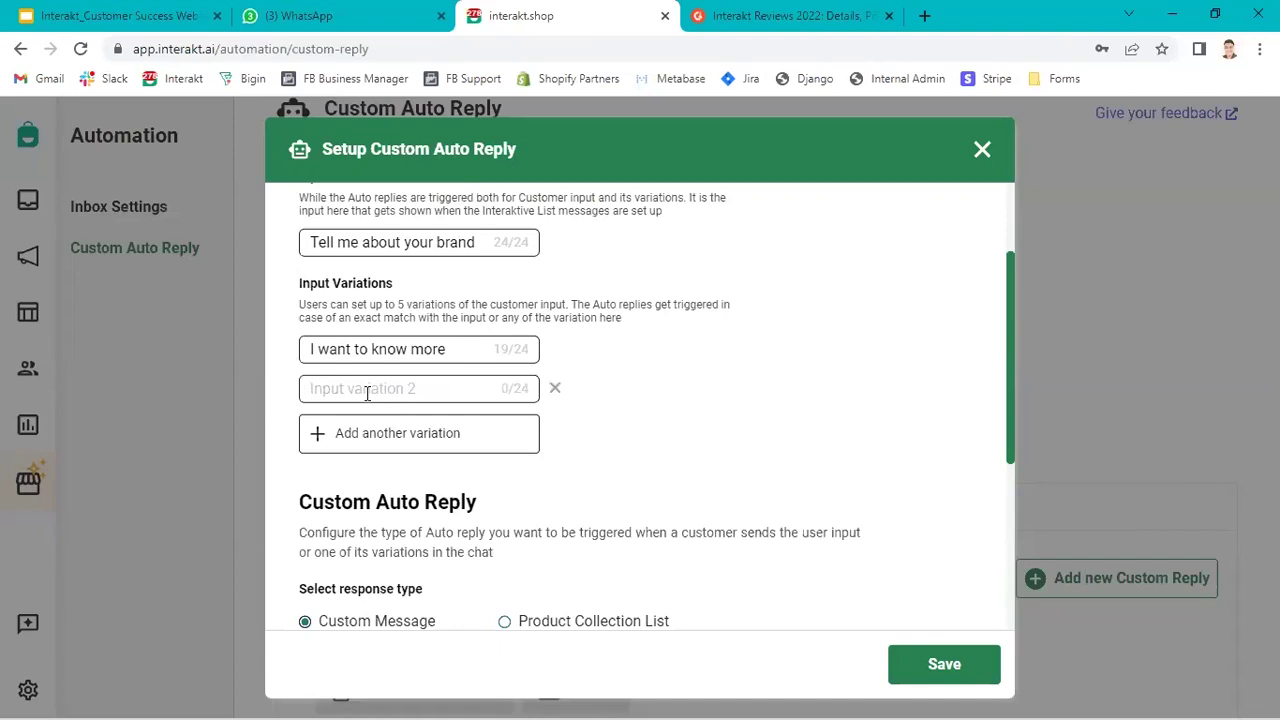
pyautogui.write('Share product details')
# Add a third input variation 'Share list of products' and review the form.
pyautogui.scroll(-1, 366, 391)
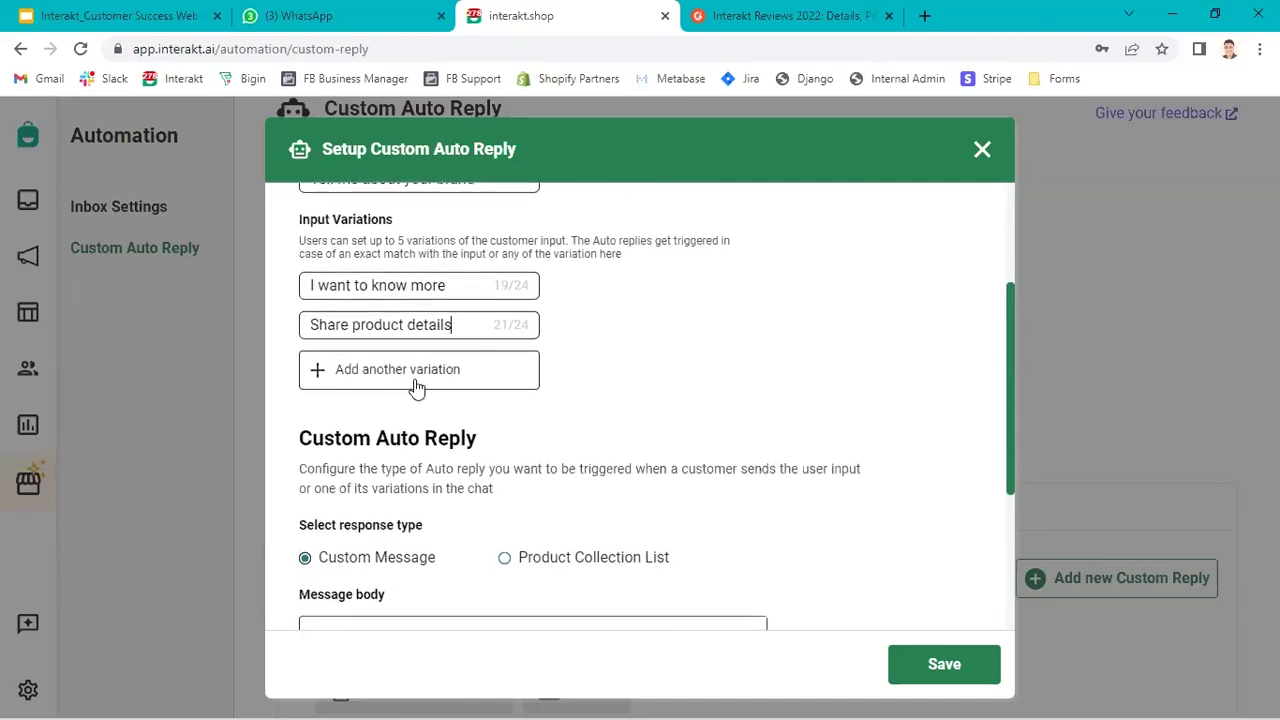
pyautogui.click(417, 387)
pyautogui.click(381, 372)
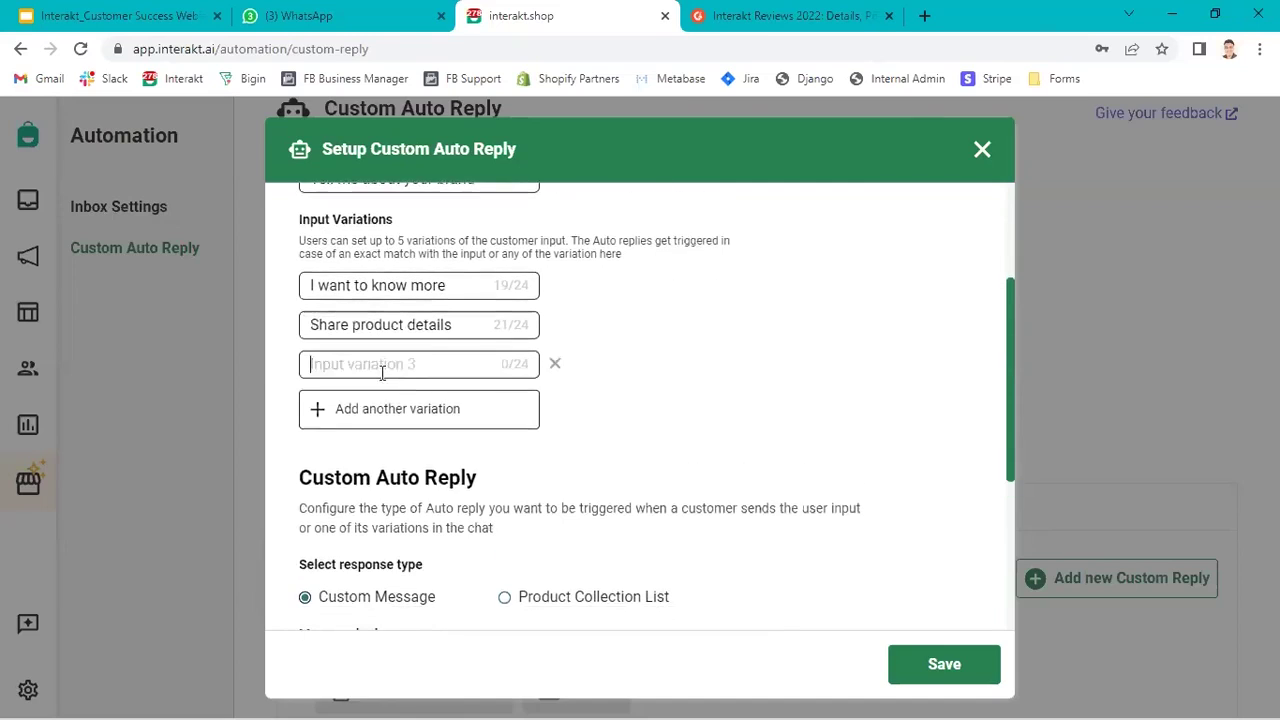
pyautogui.write('Share lis ')
pyautogui.write(' of products')
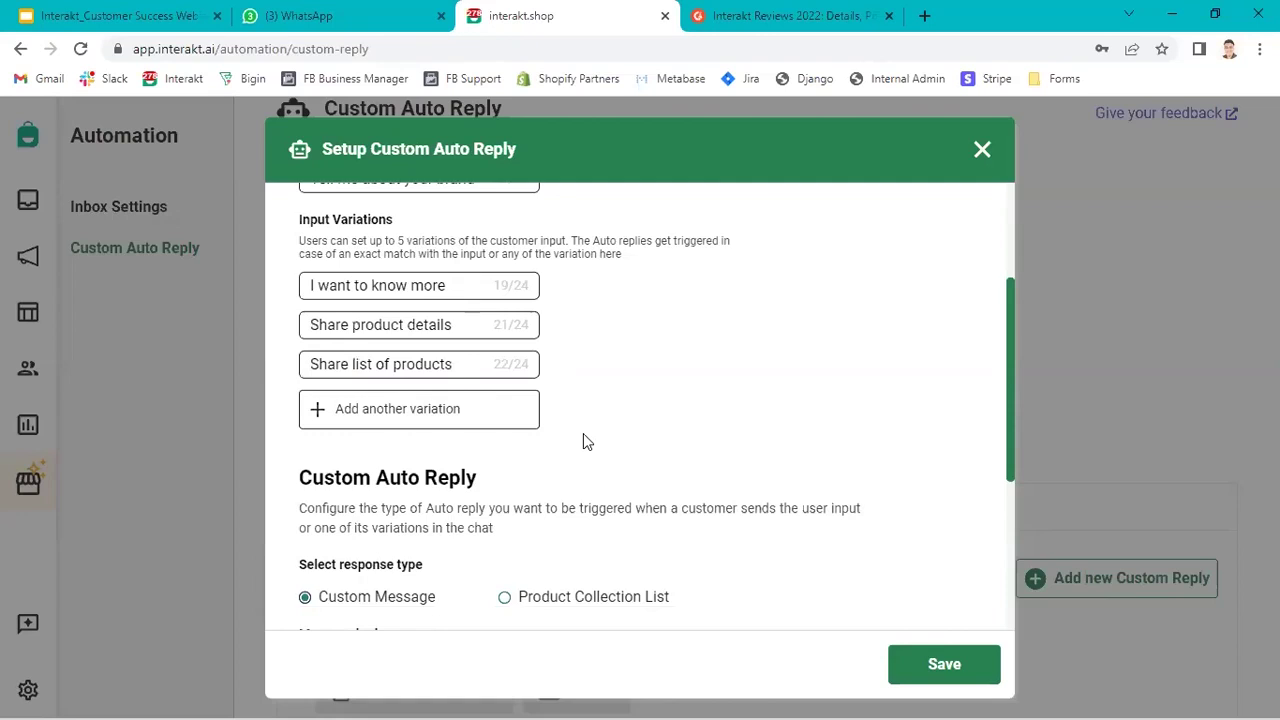
pyautogui.scroll(1, 583, 433)
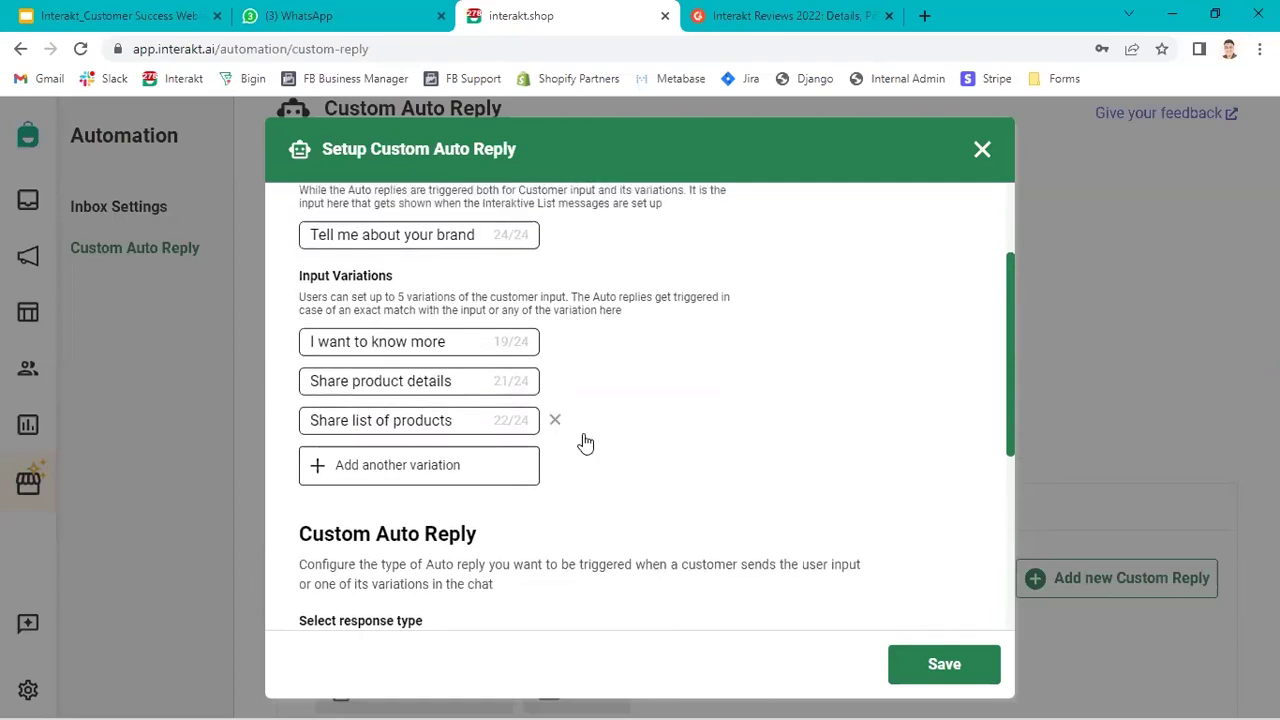
pyautogui.scroll(3, 585, 442)
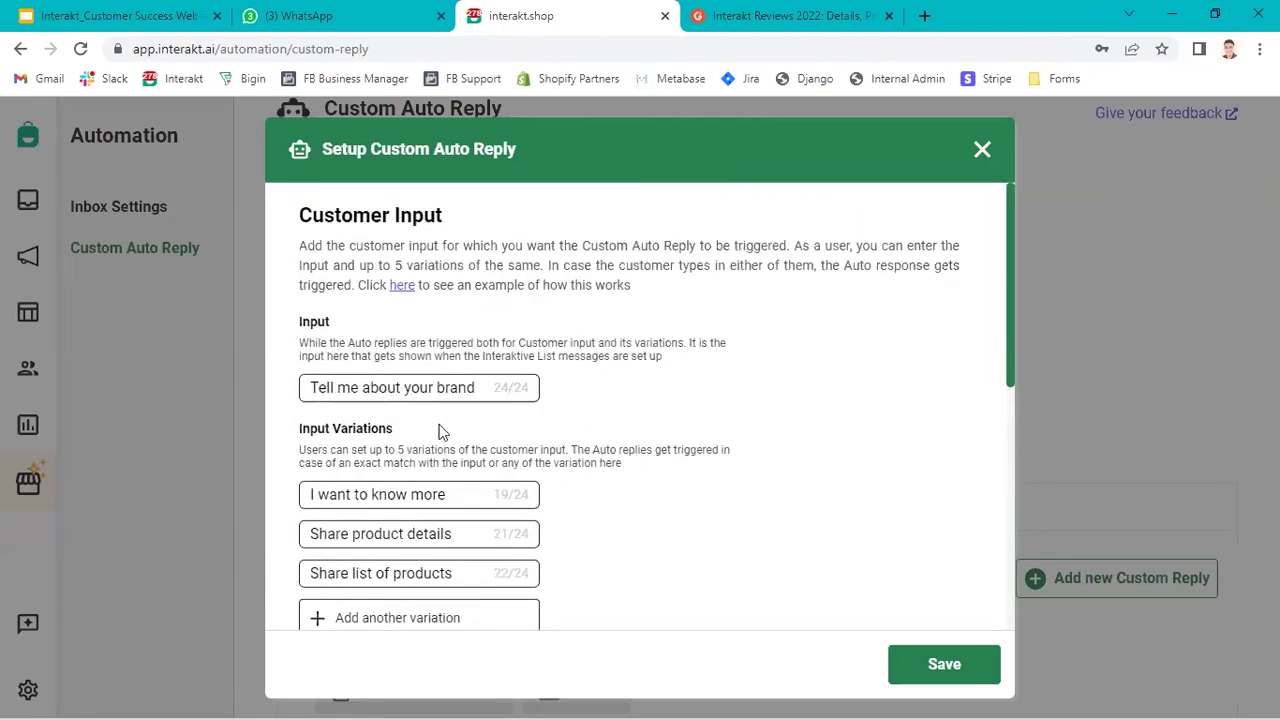
pyautogui.scroll(-1, 438, 432)
pyautogui.scroll(-1, 592, 432)
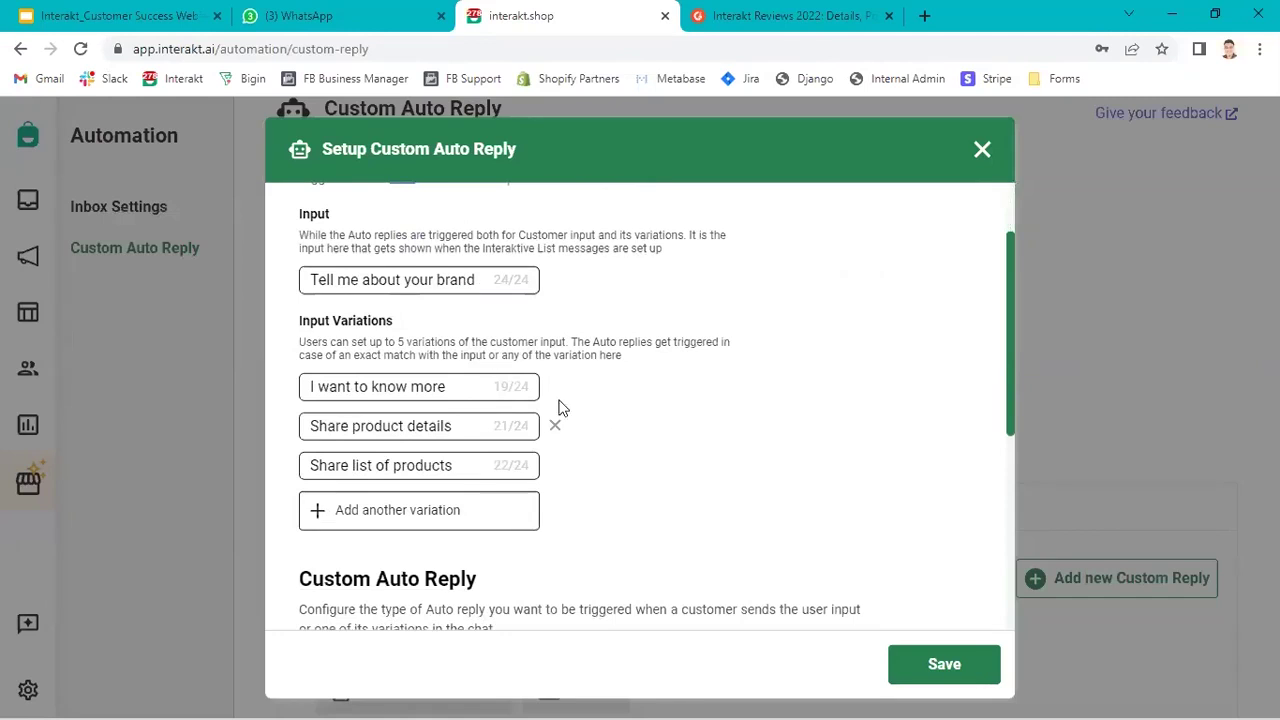
pyautogui.scroll(-1, 402, 341)
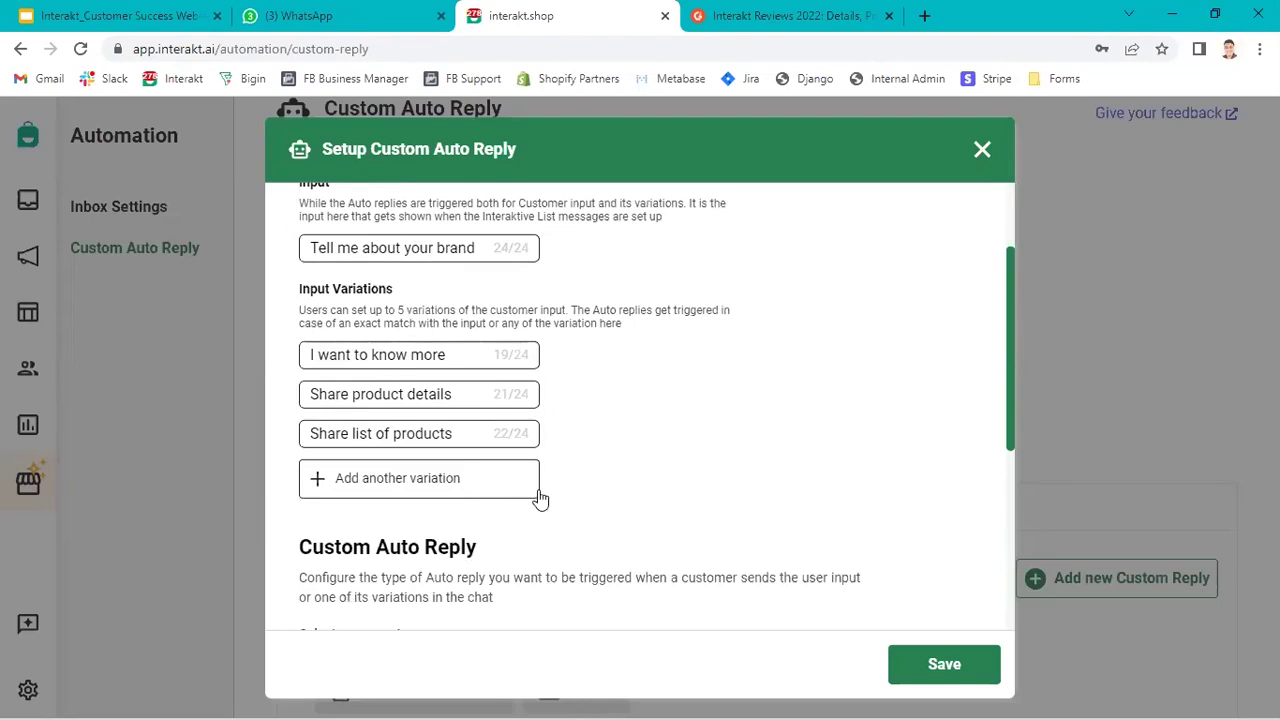
pyautogui.scroll(-3, 520, 483)
pyautogui.scroll(-1, 519, 478)
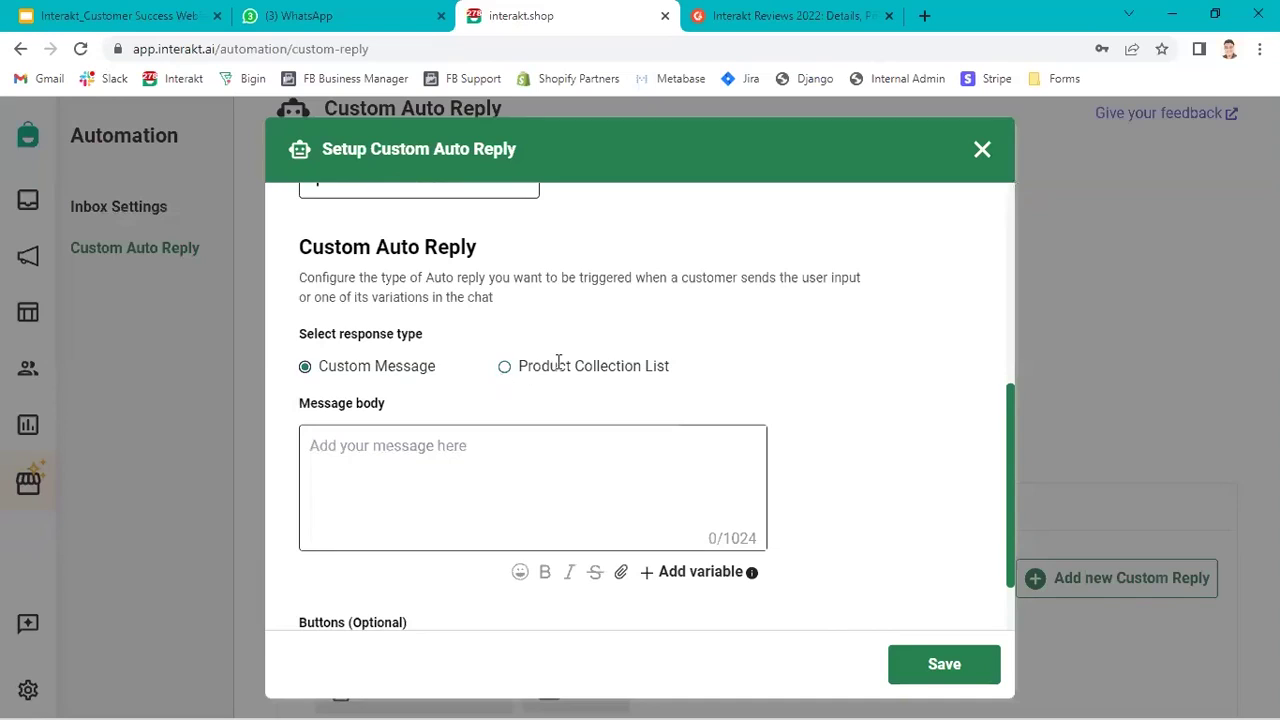
# Write the reply 'Hi,{{1}} you can go to our website to check about our products & services.'.
pyautogui.scroll(-1, 447, 373)
pyautogui.scroll(-1, 447, 373)
pyautogui.click(378, 432)
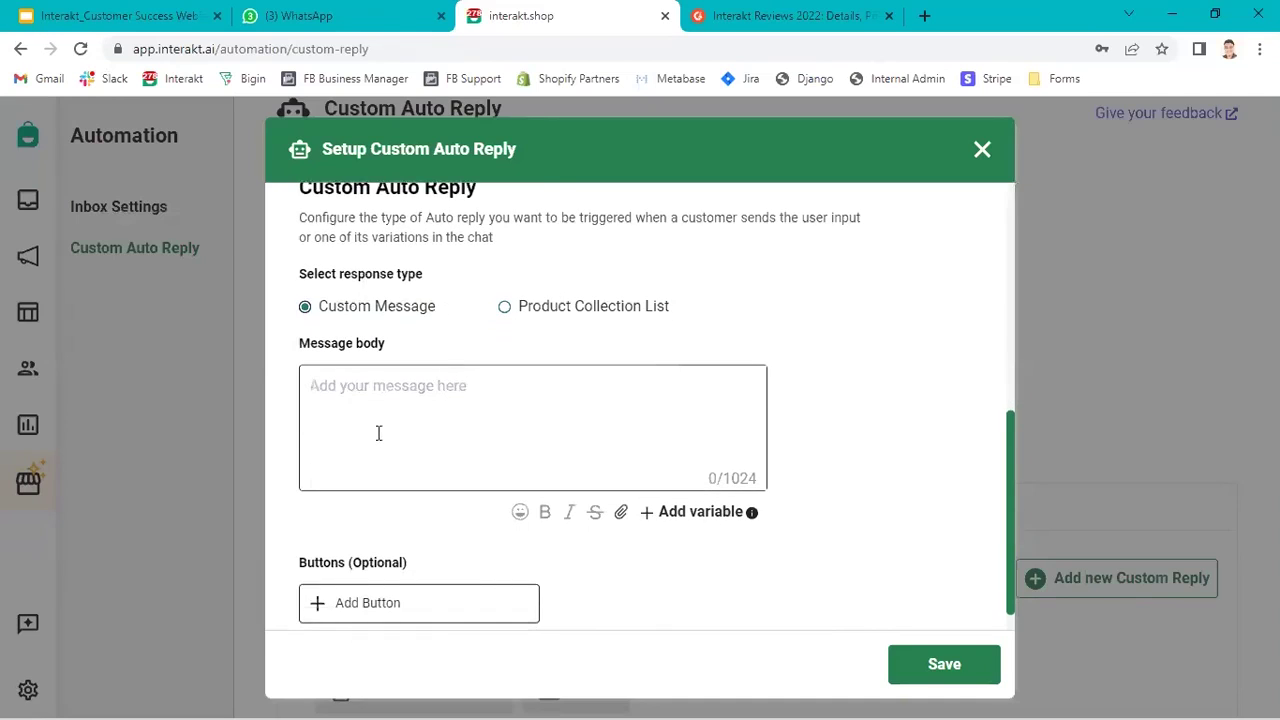
pyautogui.write('Hi,')
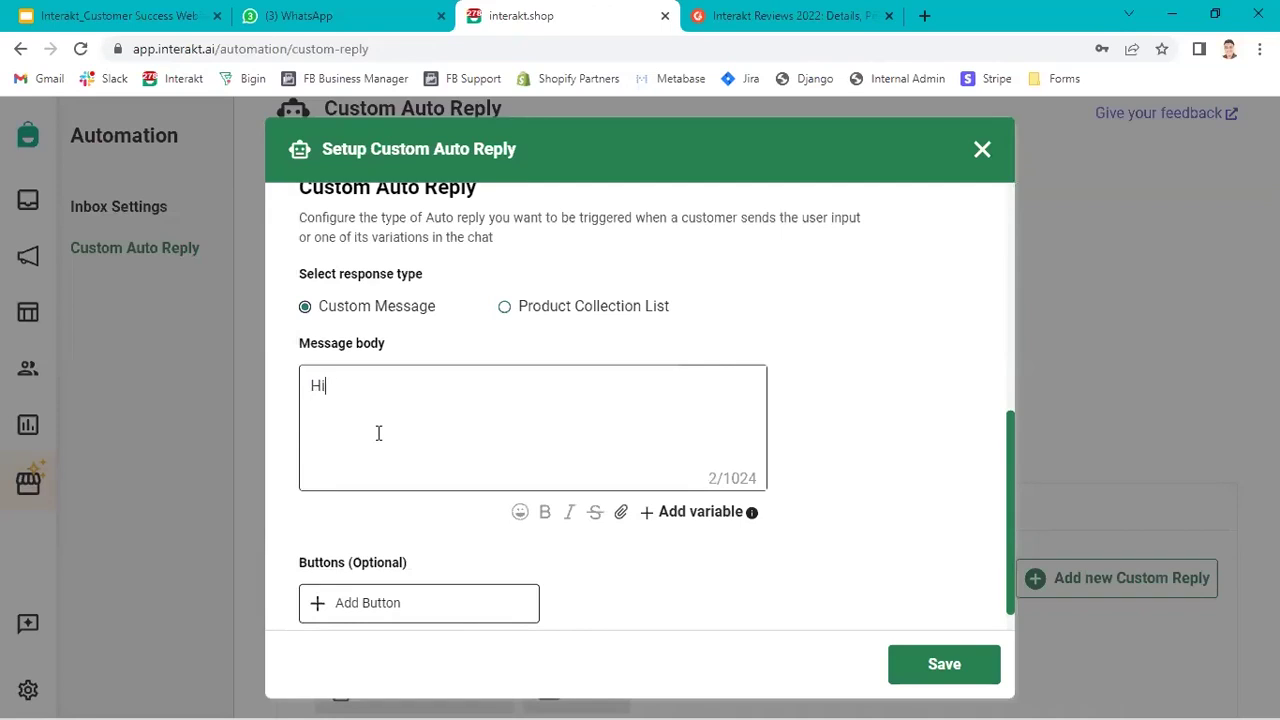
pyautogui.click(704, 518)
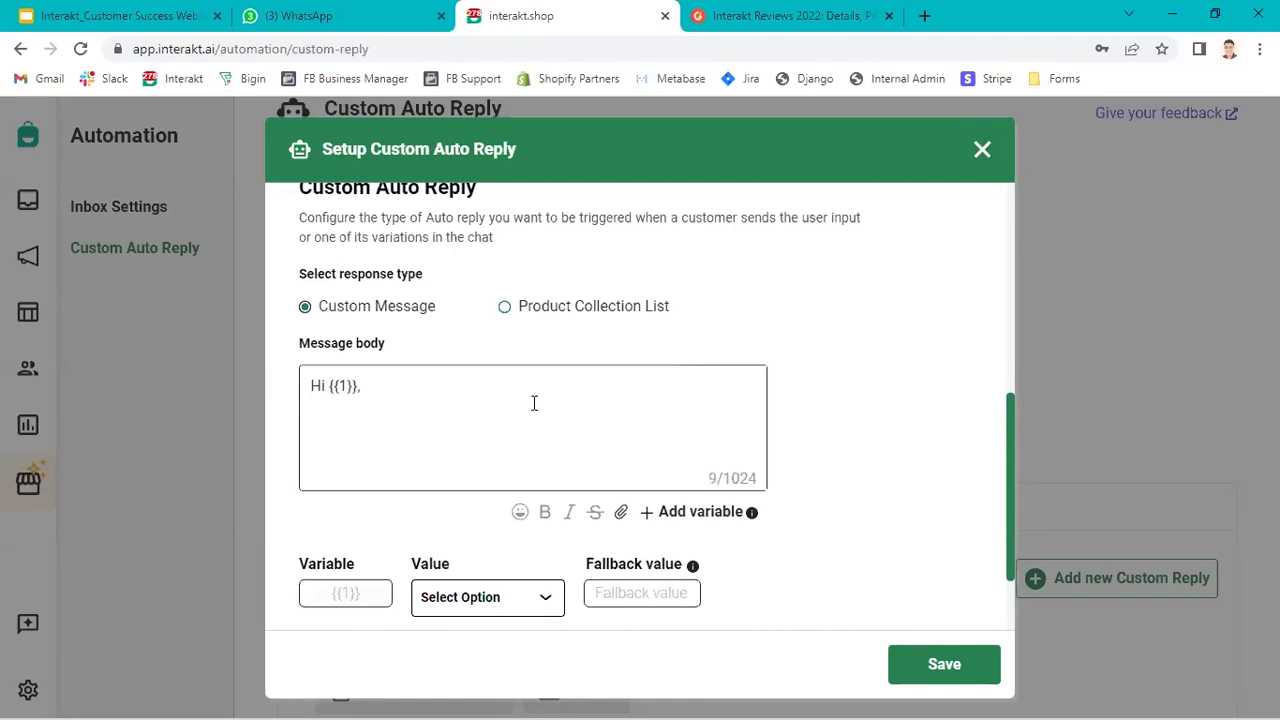
pyautogui.write('you can go to our webiste')
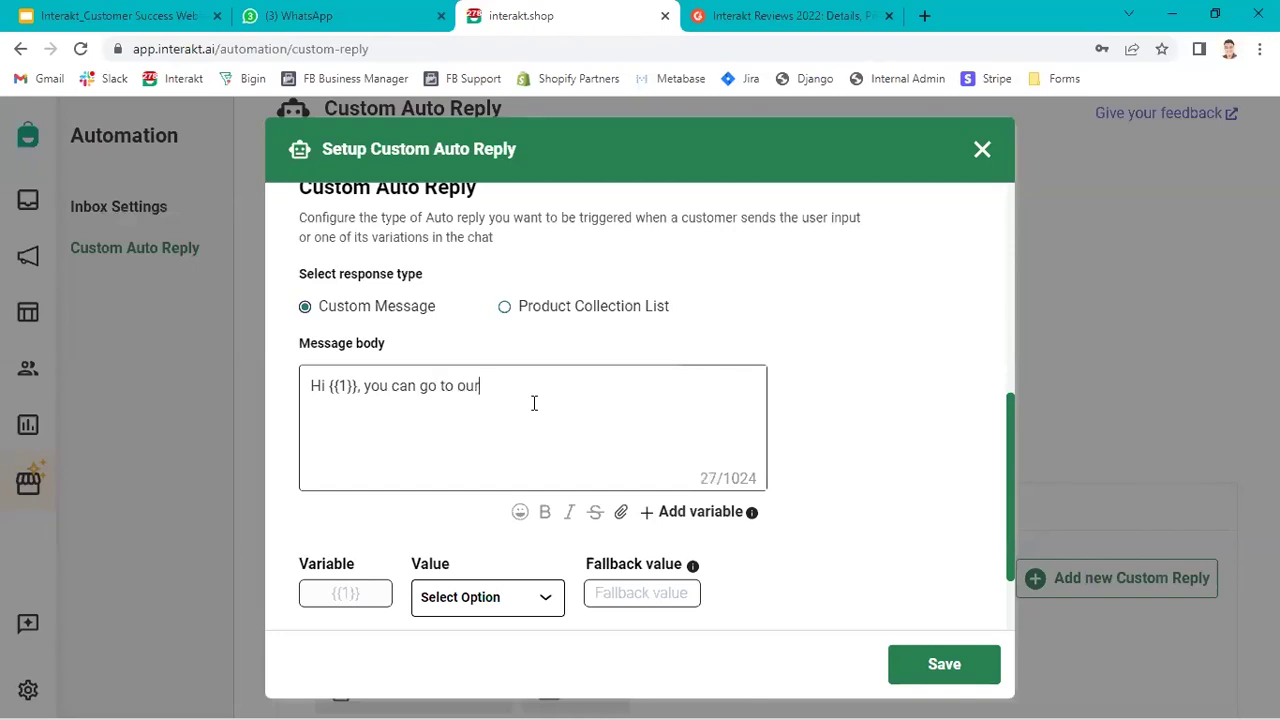
pyautogui.press('BackSpace')
pyautogui.press('BackSpace')
pyautogui.press('BackSpace')
pyautogui.press('BackSpace')
pyautogui.press('BackSpace')
pyautogui.write('site to che')
pyautogui.write('ck aout t')
pyautogui.press('BackSpace')
pyautogui.press('BackSpace')
pyautogui.press('BackSpace')
pyautogui.press('BackSpace')
pyautogui.write('ub')
pyautogui.press('BackSpace')
pyautogui.press('BackSpace')
pyautogui.press('BackSpace')
pyautogui.write('bout our products ')
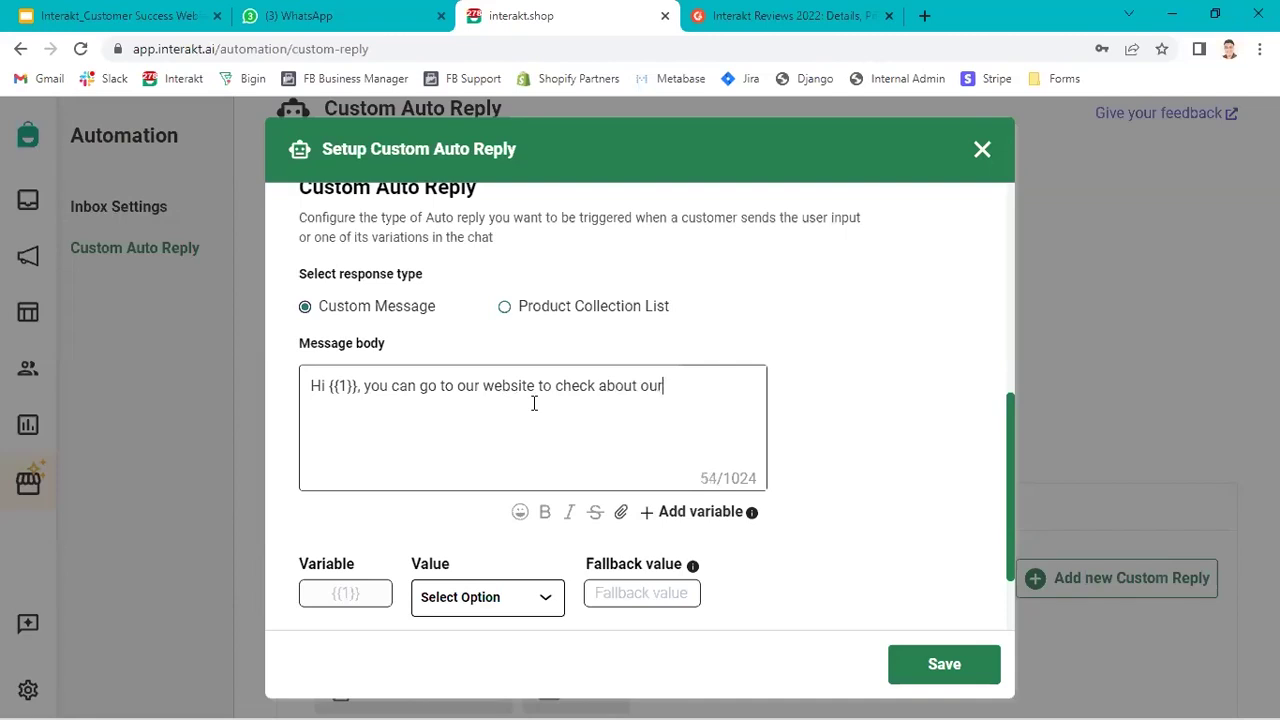
pyautogui.write('& sergice')
pyautogui.press('BackSpace')
pyautogui.press('BackSpace')
pyautogui.press('BackSpace')
pyautogui.press('BackSpace')
pyautogui.write('v')
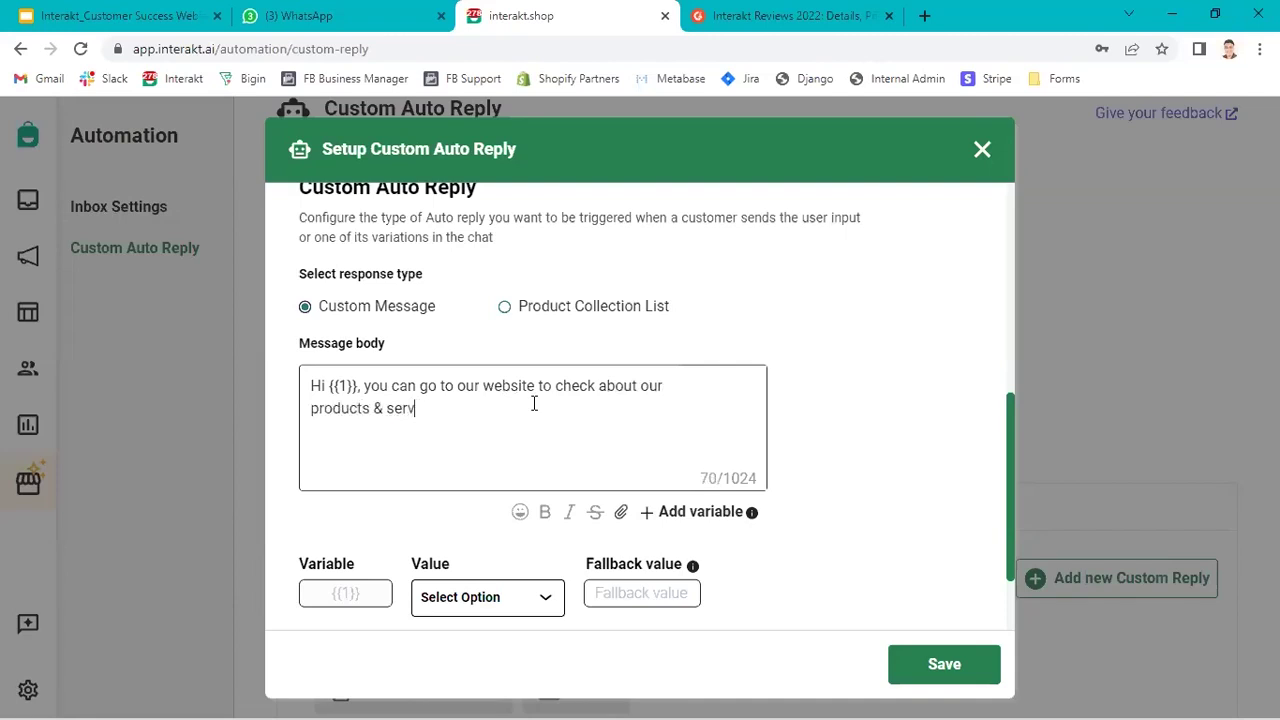
pyautogui.write('ices.')
# Map variable {{1}} to Name with fallback value 'there'.
pyautogui.scroll(-2, 531, 403)
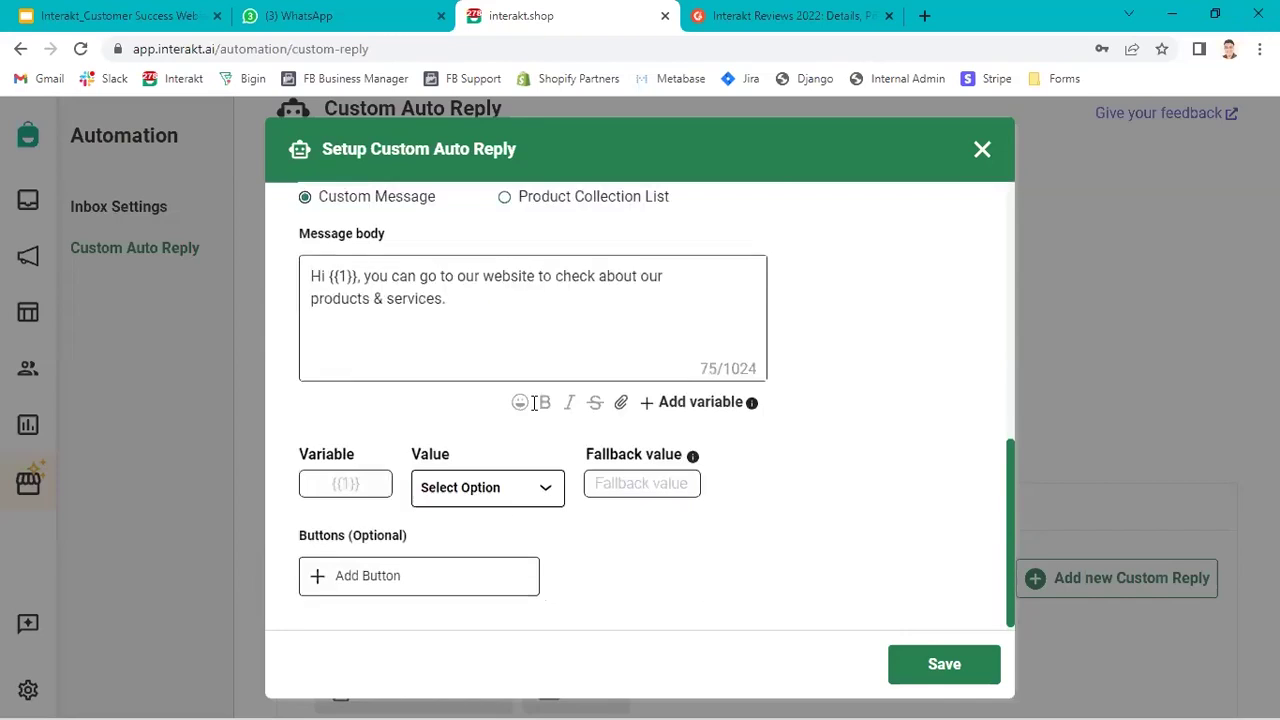
pyautogui.click(549, 492)
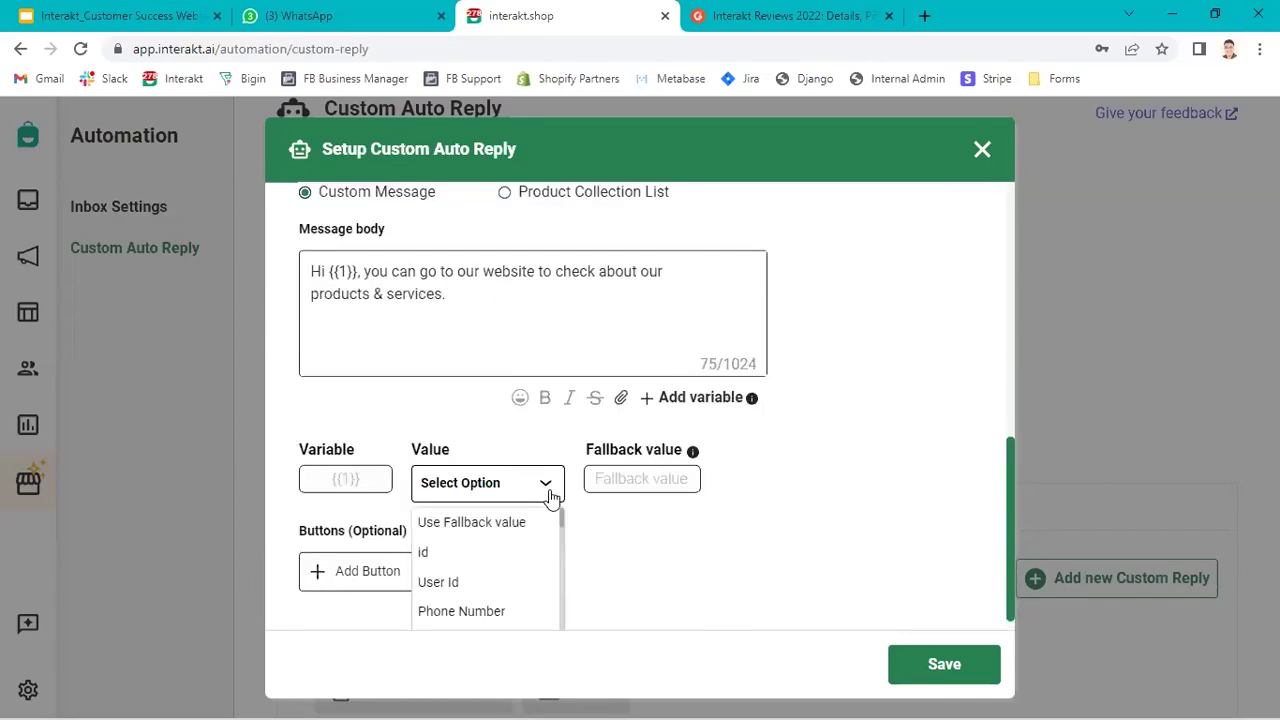
pyautogui.scroll(-2, 517, 541)
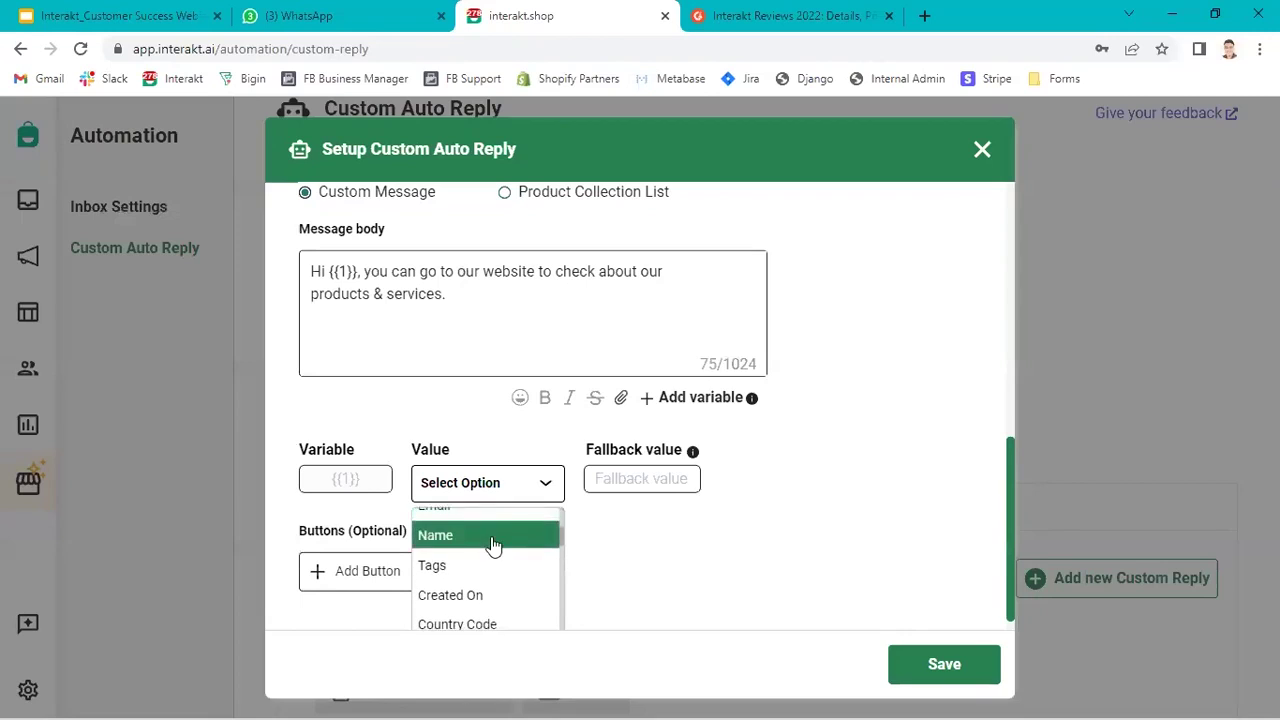
pyautogui.click(492, 537)
pyautogui.click(631, 477)
pyautogui.write('there')
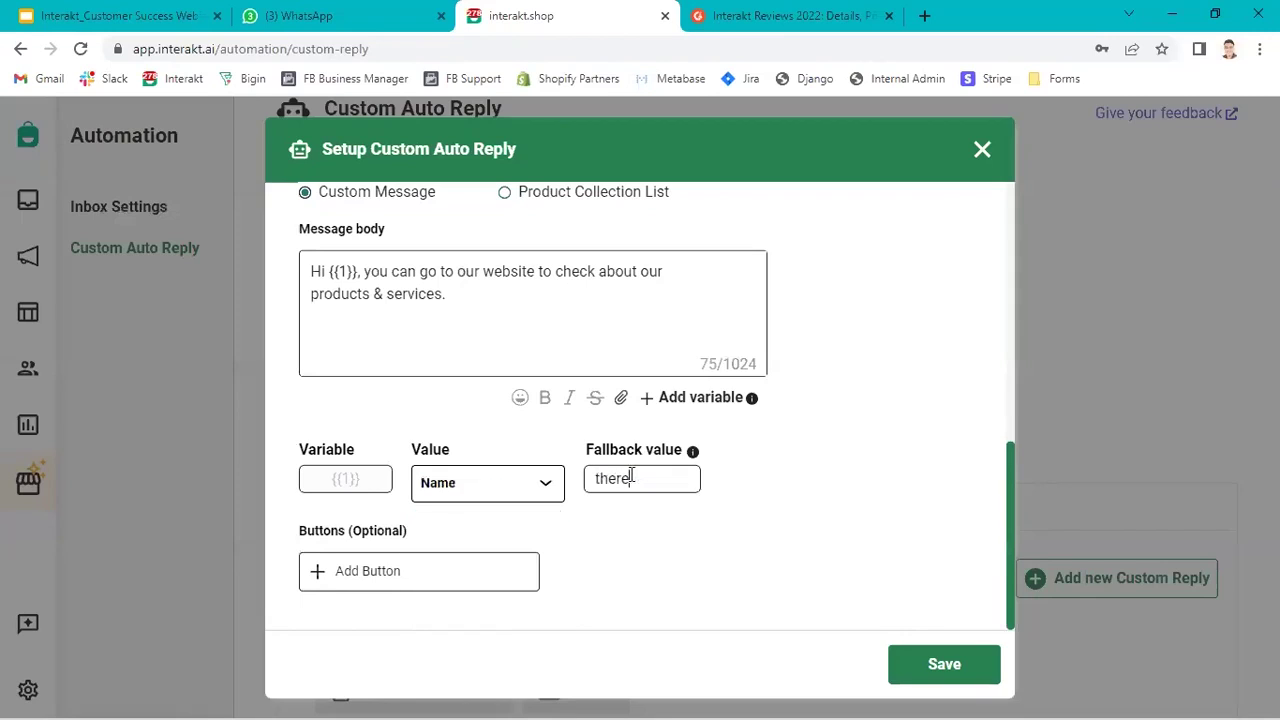
# Add three reply buttons labelled Pricing, Warranty and Returns.
pyautogui.click(466, 574)
pyautogui.click(437, 570)
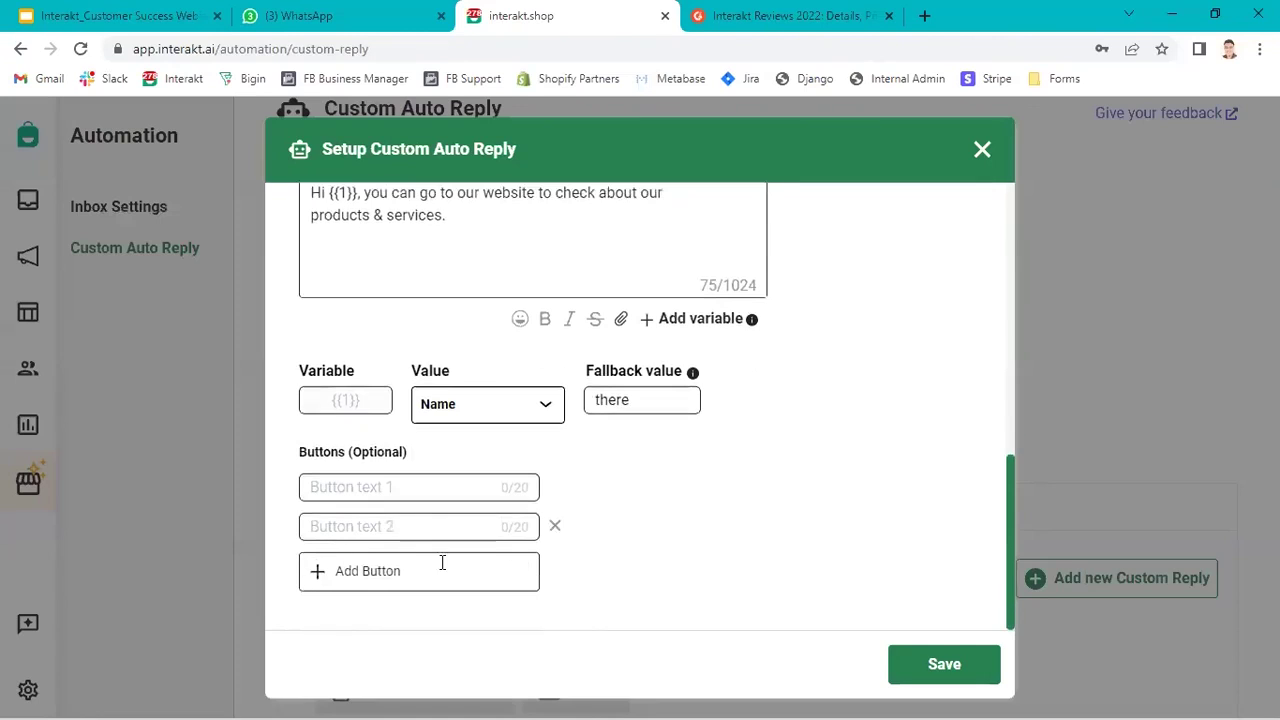
pyautogui.click(417, 580)
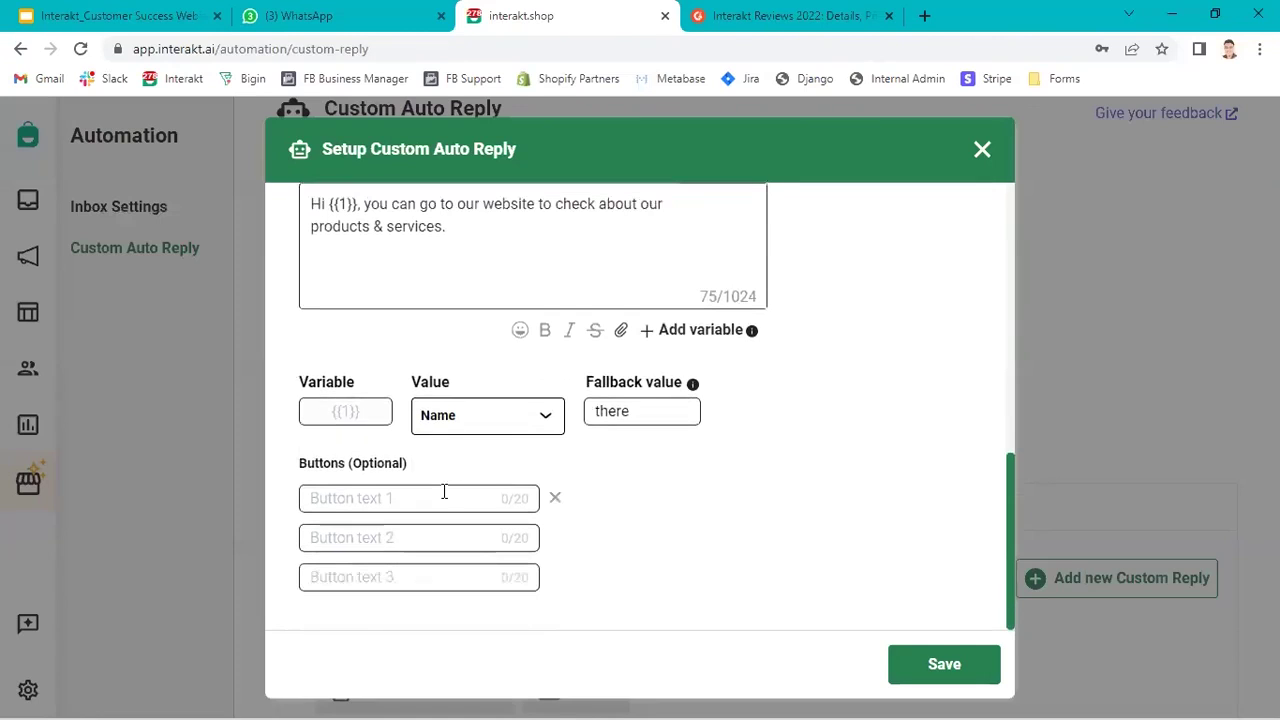
pyautogui.click(444, 492)
pyautogui.write('Pricin')
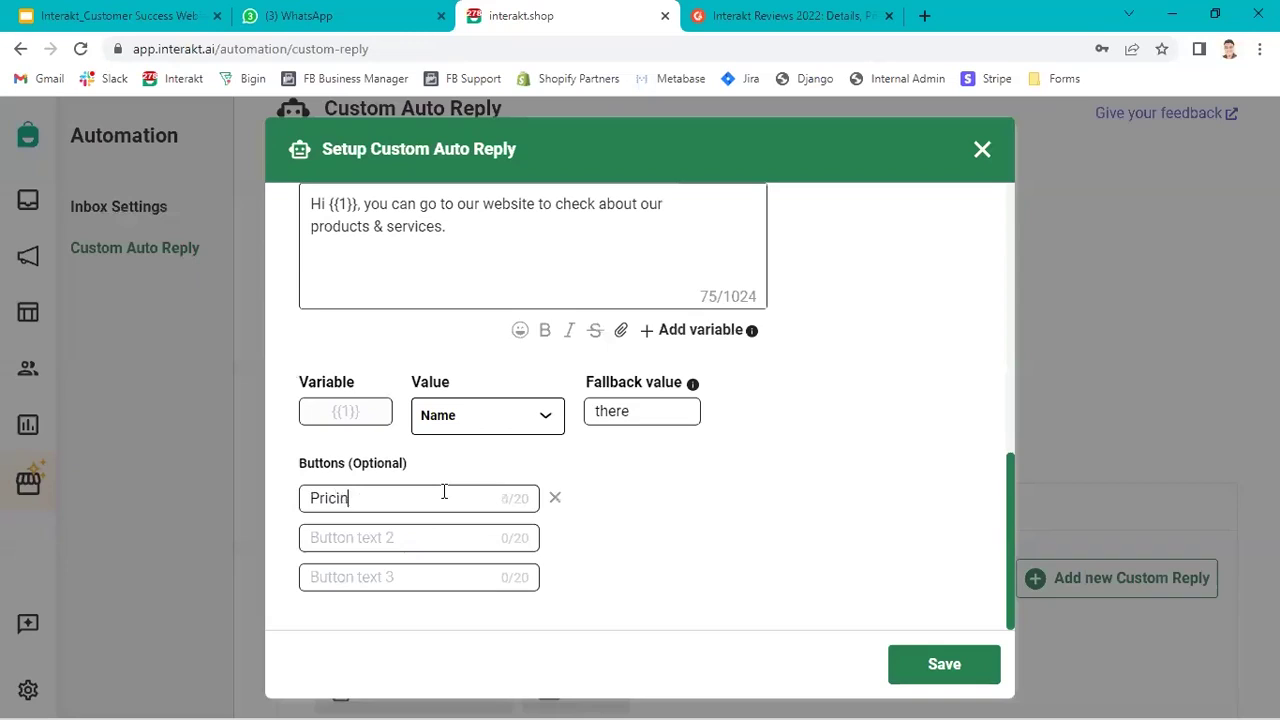
pyautogui.write('g')
pyautogui.click(398, 541)
pyautogui.write('Warrant')
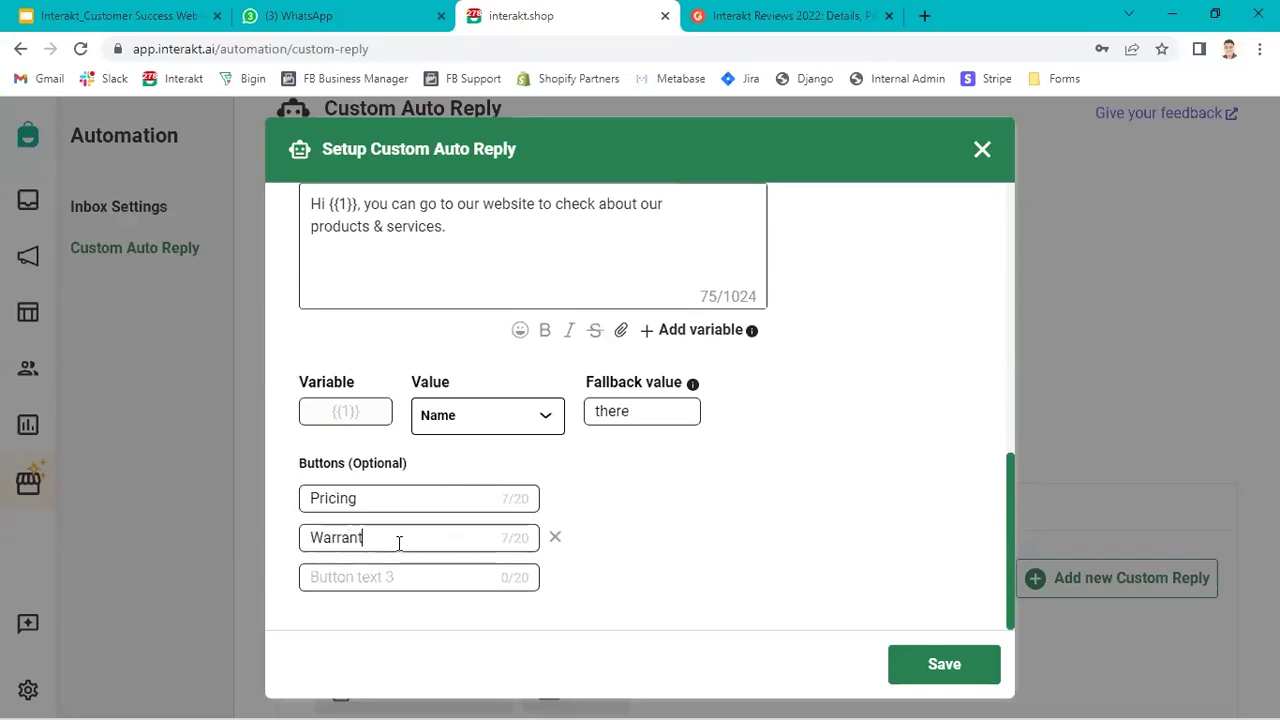
pyautogui.write('y')
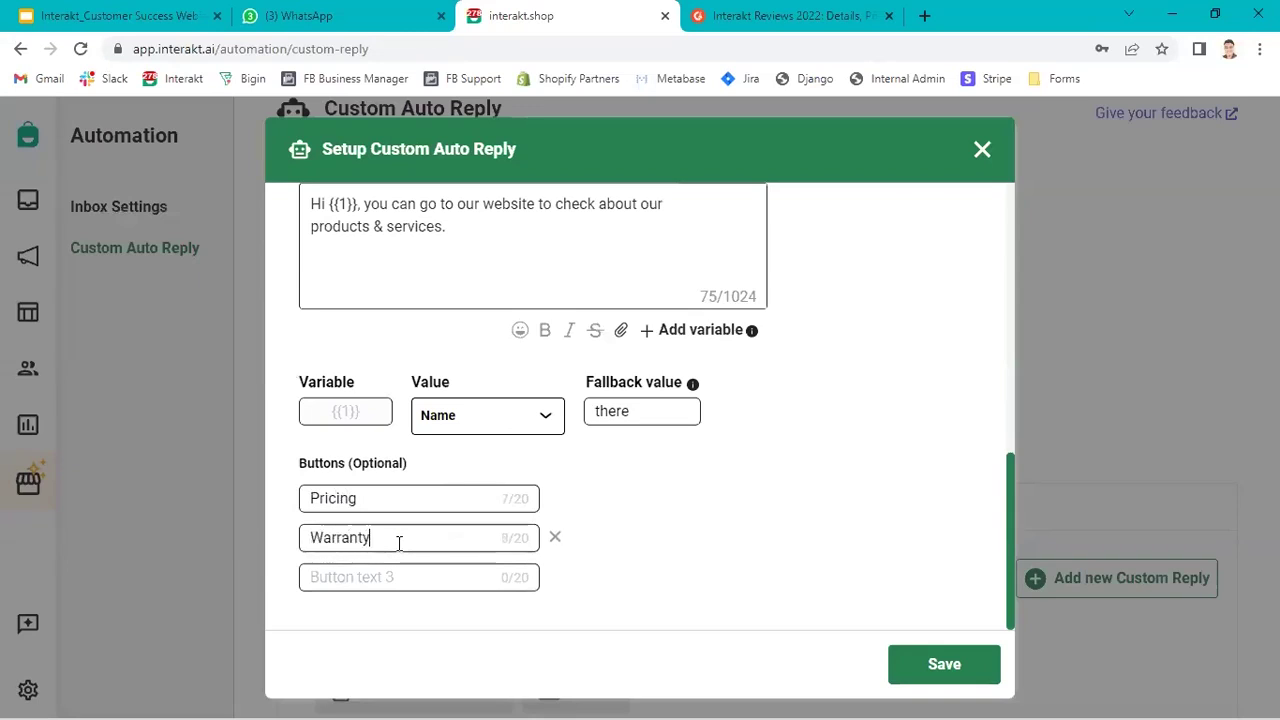
pyautogui.click(346, 582)
pyautogui.write('Returns')
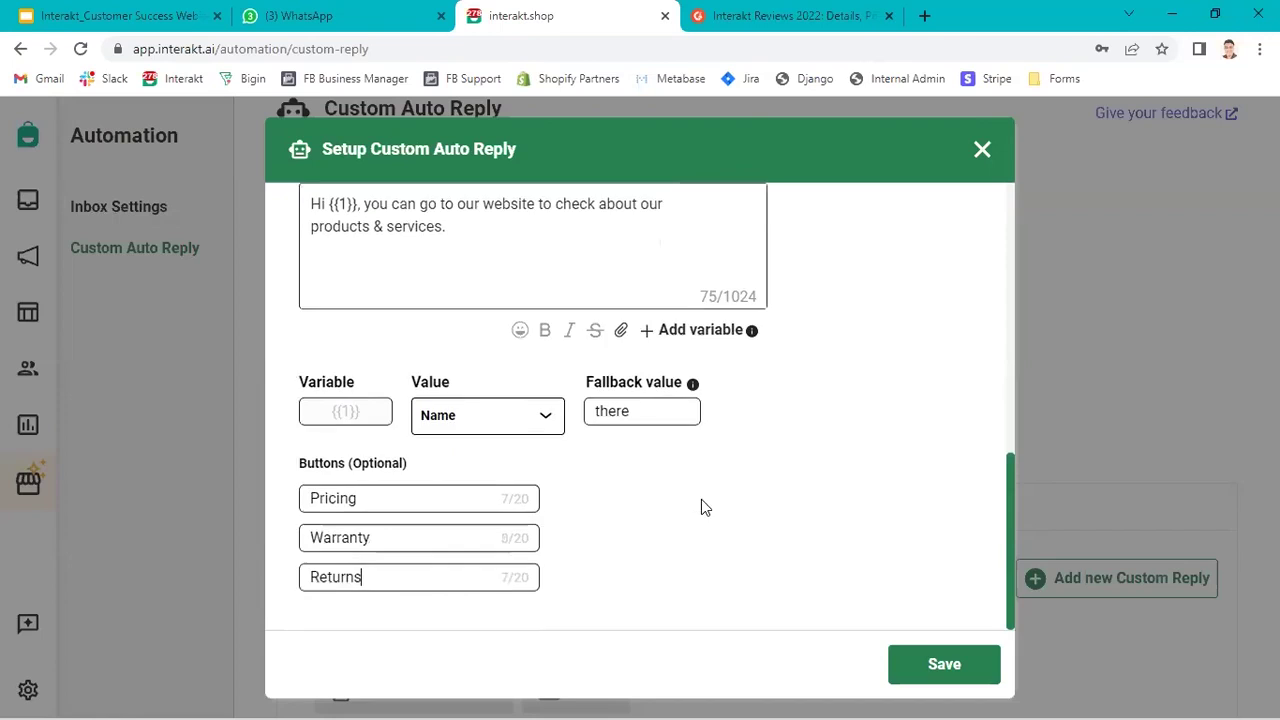
pyautogui.scroll(3, 704, 509)
pyautogui.scroll(-3, 704, 509)
# Save the new custom auto reply.
pyautogui.click(915, 650)
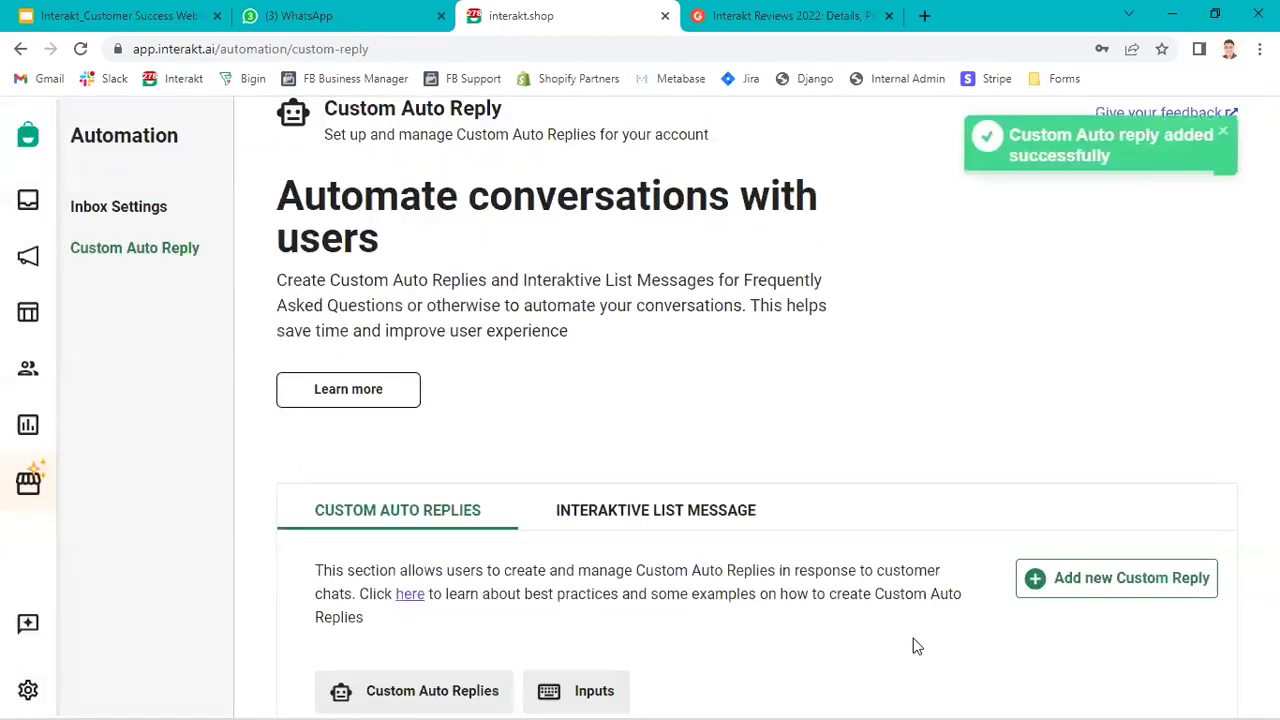
pyautogui.scroll(-5, 803, 588)
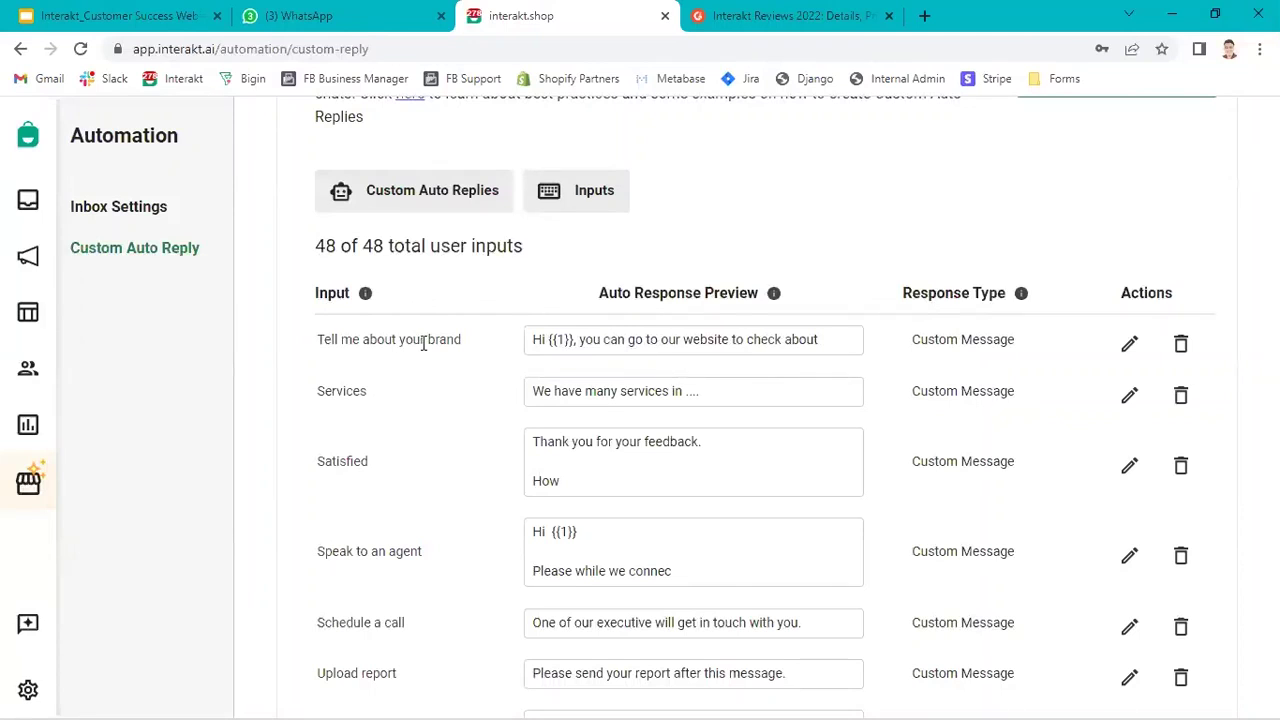
pyautogui.scroll(2, 423, 343)
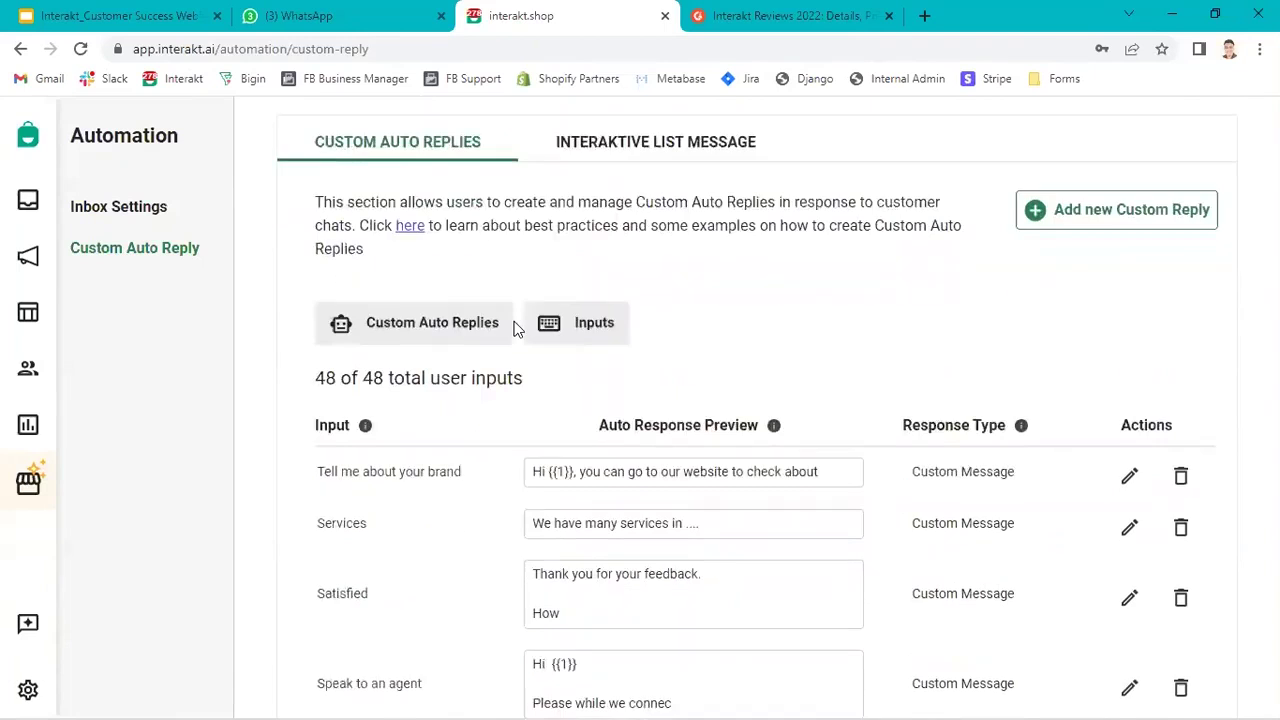
# Review the Menu list's nine items on the Interaktive List Message tab.
pyautogui.click(657, 148)
pyautogui.scroll(-4, 656, 272)
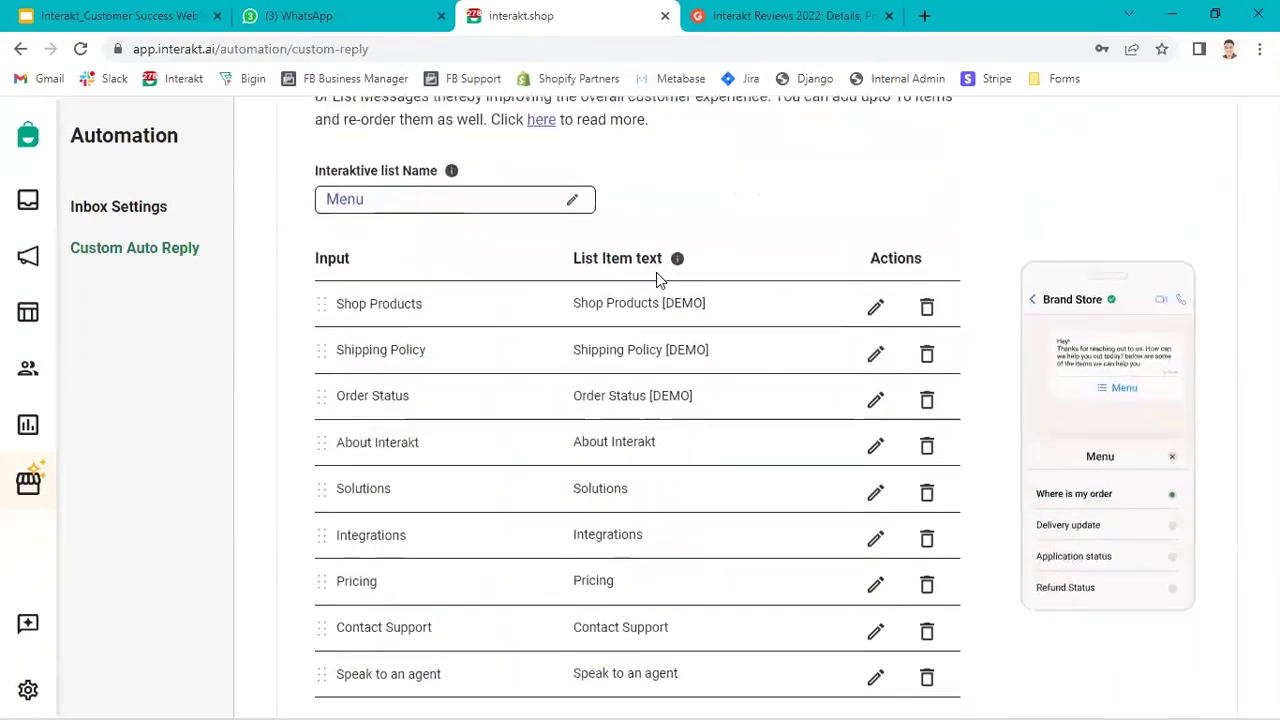
pyautogui.scroll(3, 476, 360)
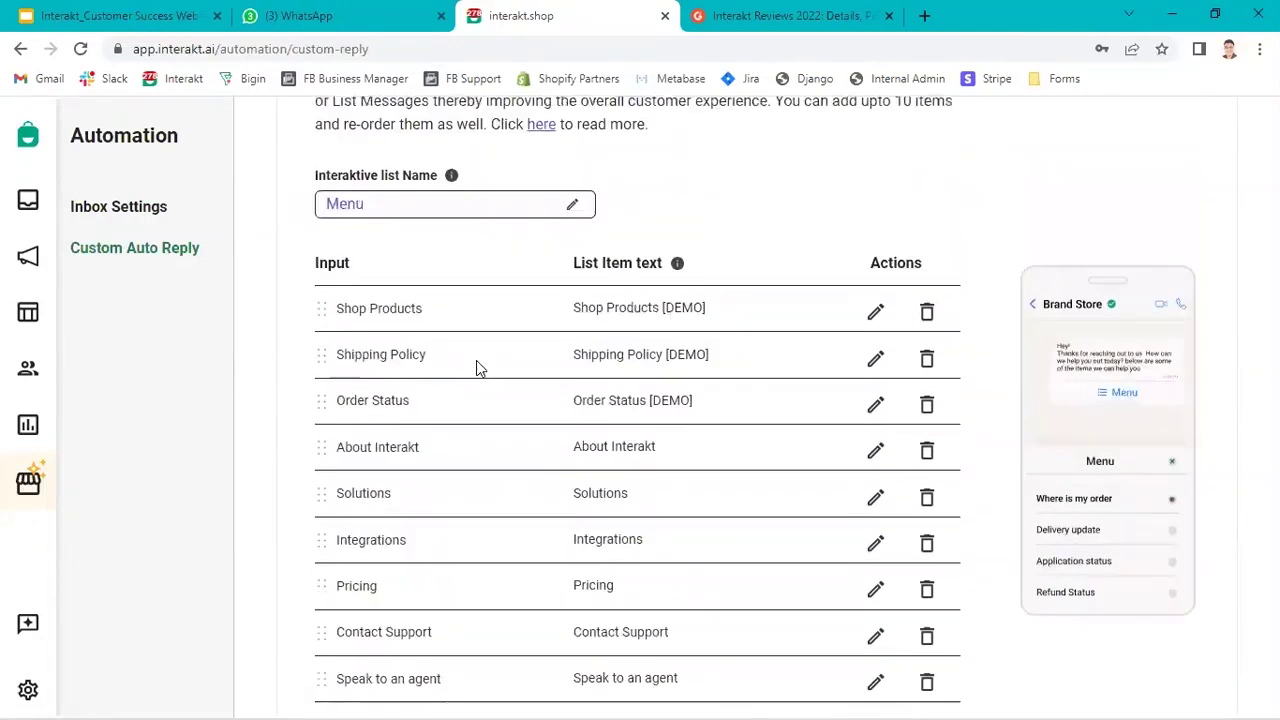
pyautogui.scroll(-2, 452, 268)
pyautogui.scroll(1, 457, 234)
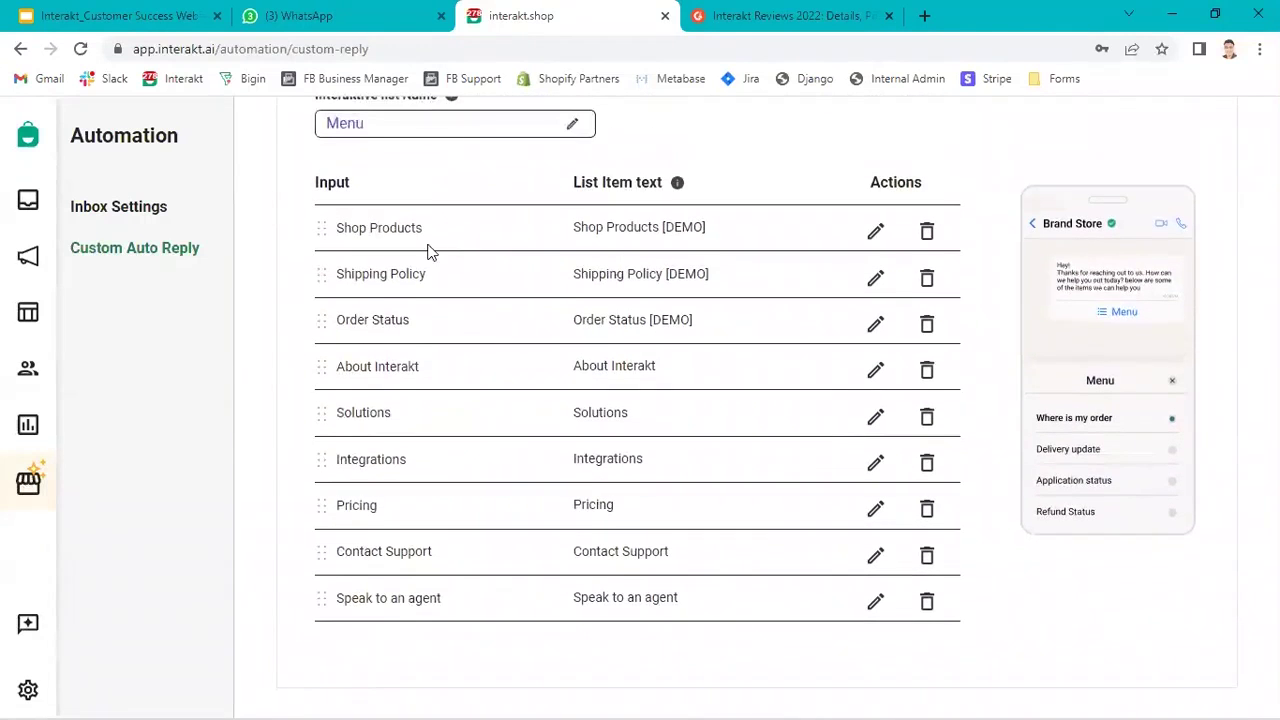
pyautogui.scroll(2, 420, 368)
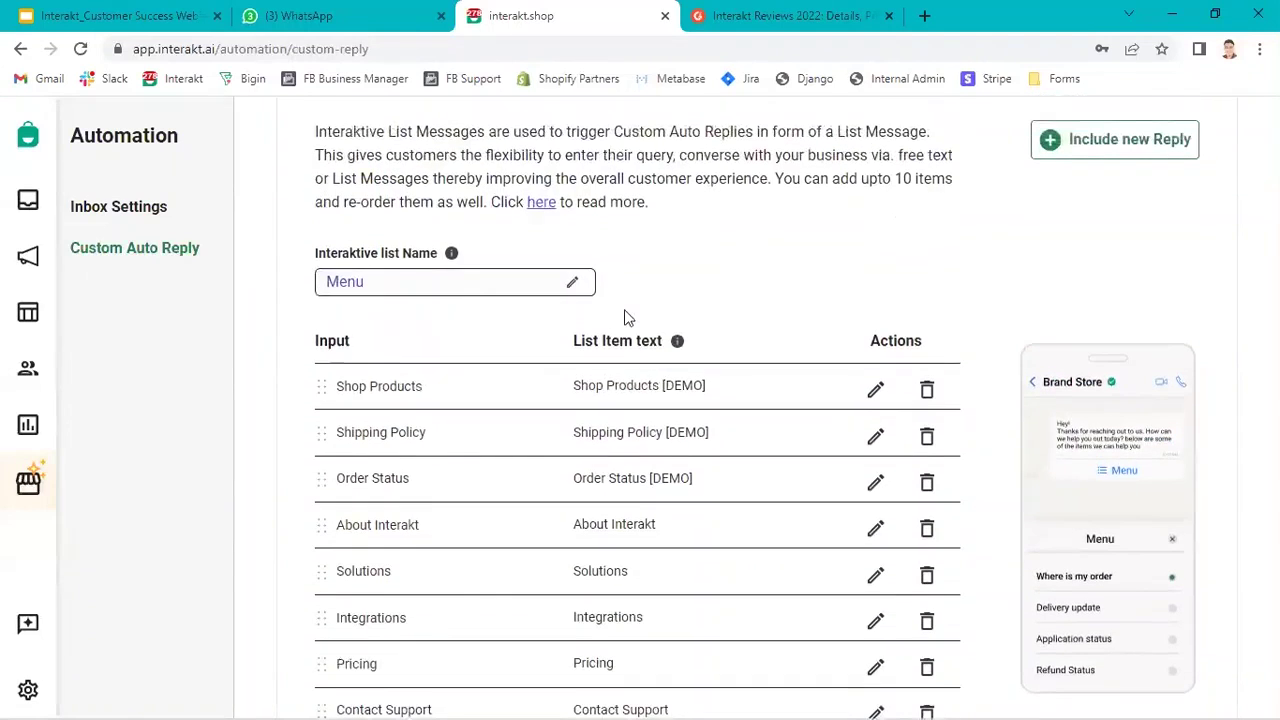
pyautogui.rightClick(624, 318)
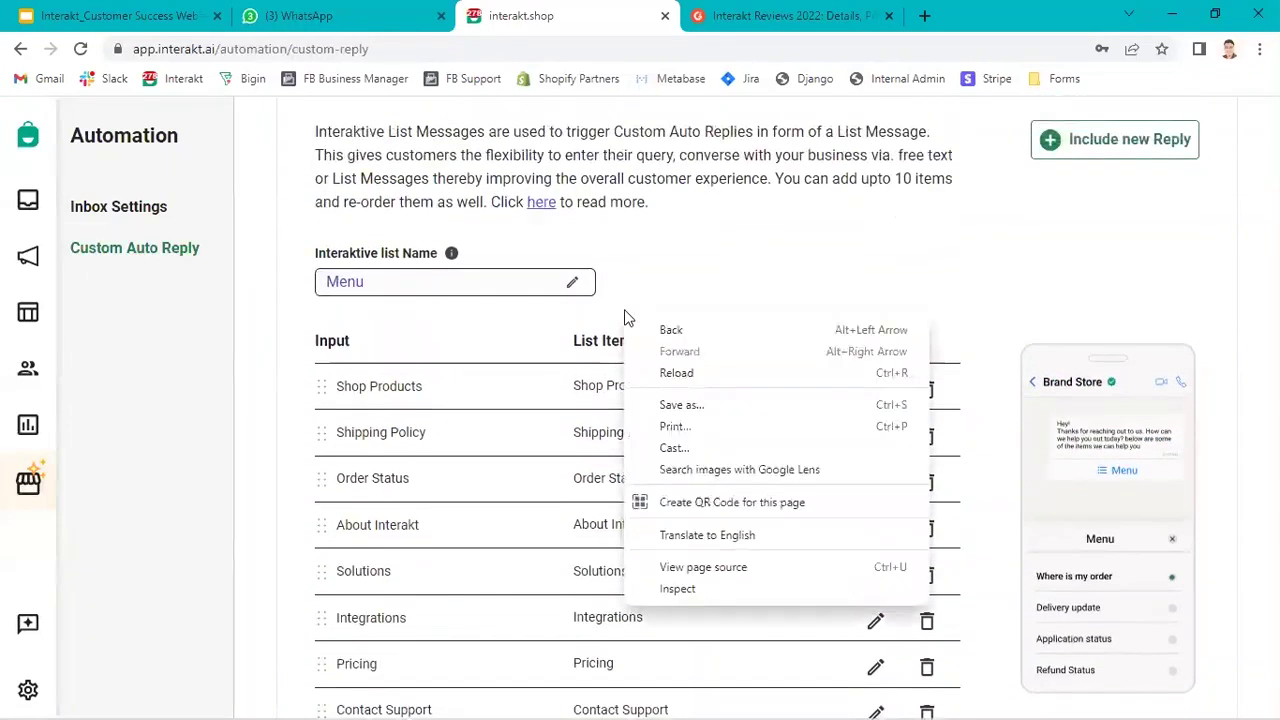
pyautogui.click(327, 335)
pyautogui.scroll(-3, 457, 320)
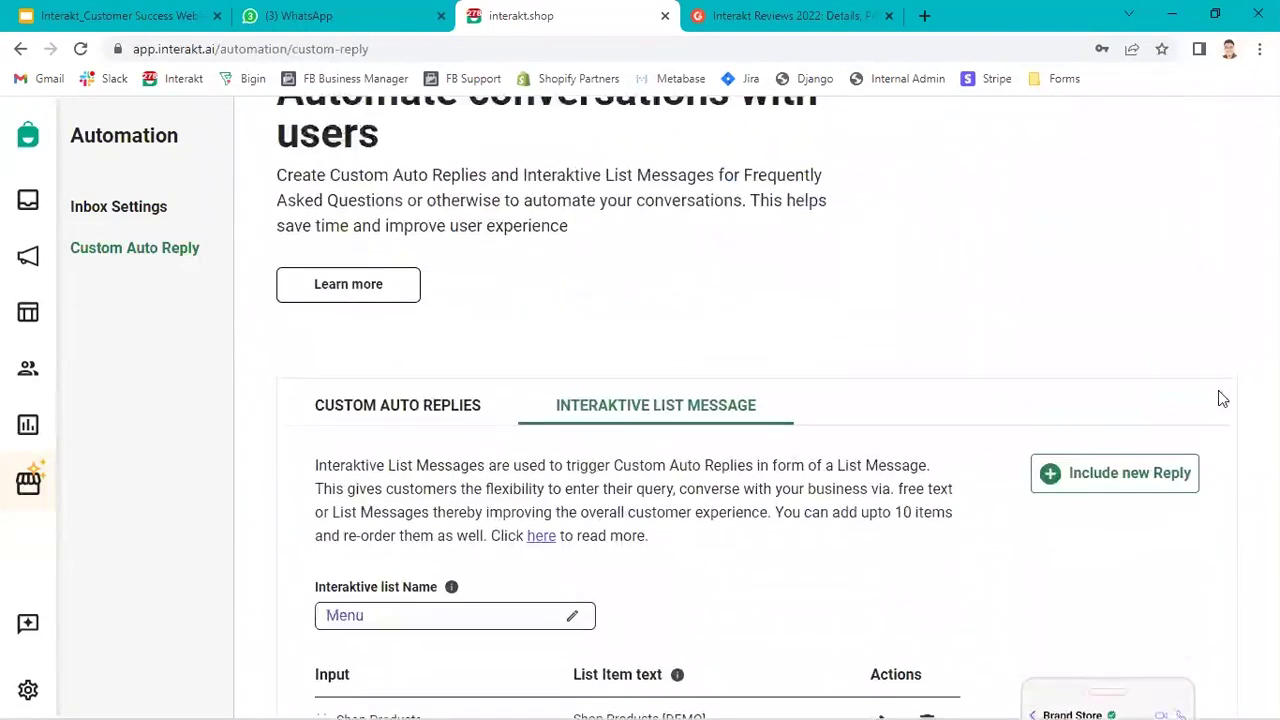
# Add a Menu list item with input and item text both 'Tell me about your brand'.
pyautogui.click(1114, 477)
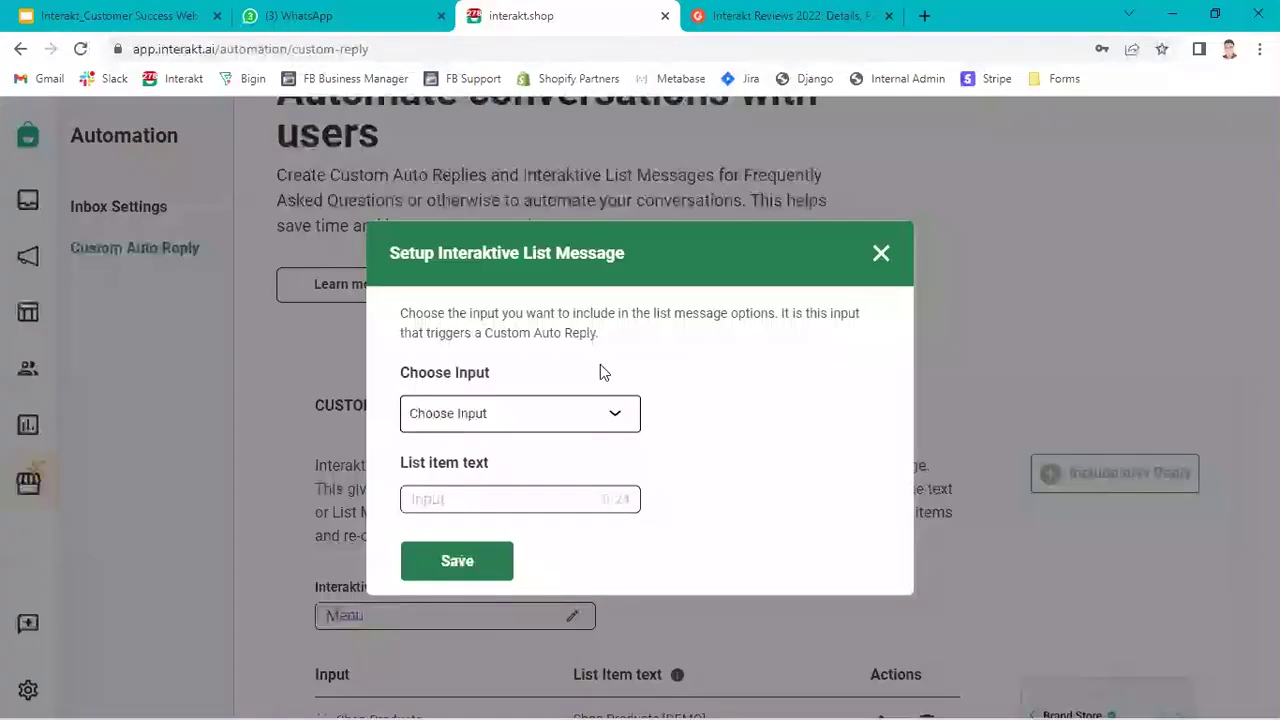
pyautogui.click(606, 415)
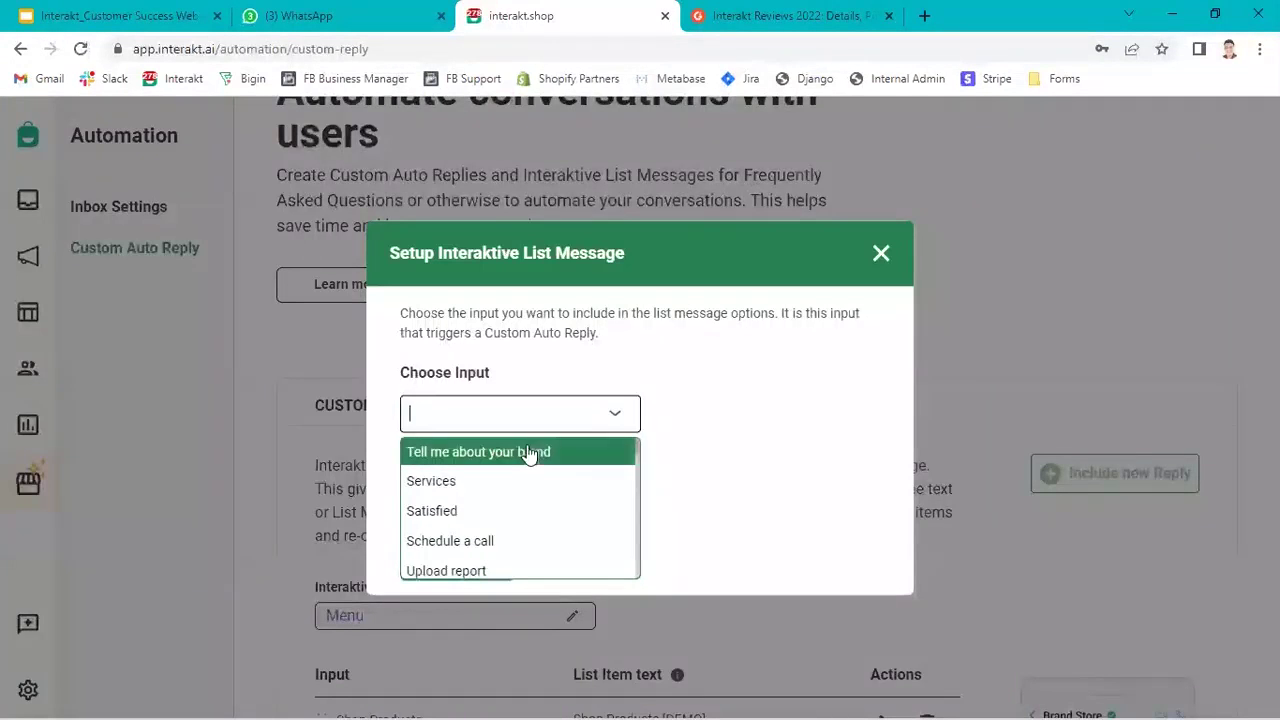
pyautogui.click(529, 452)
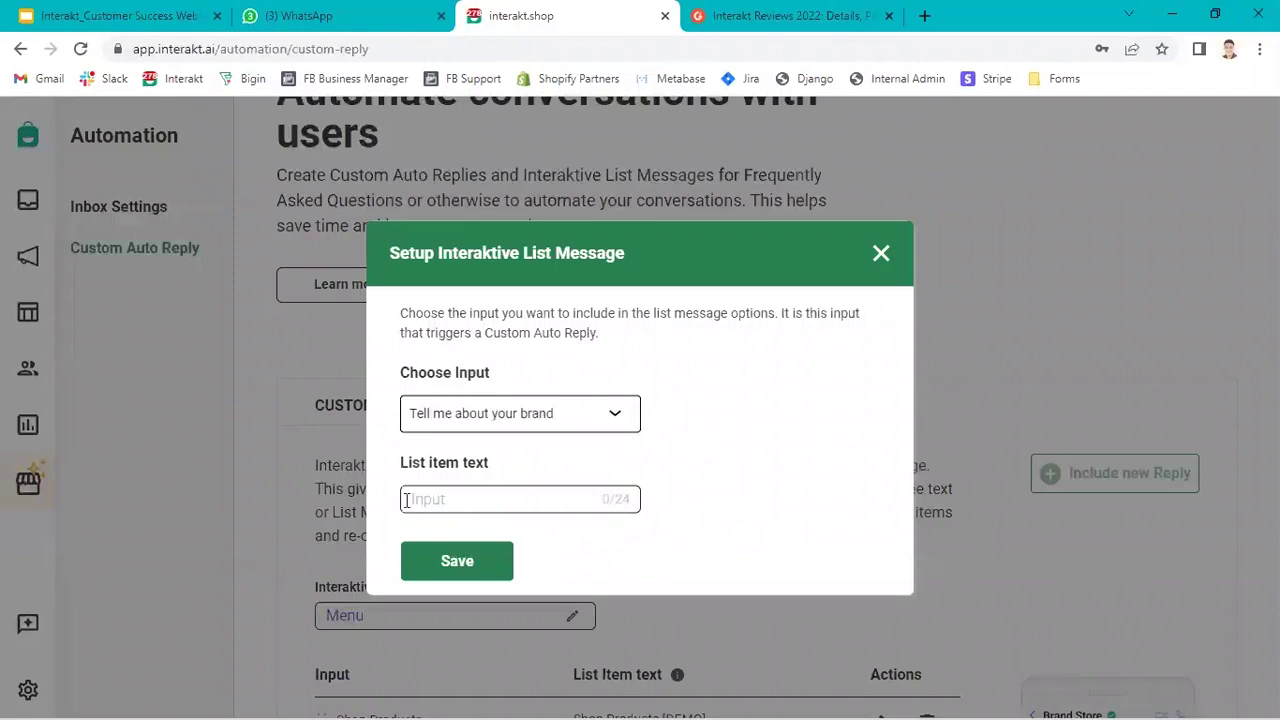
pyautogui.write('Tell me about you ')
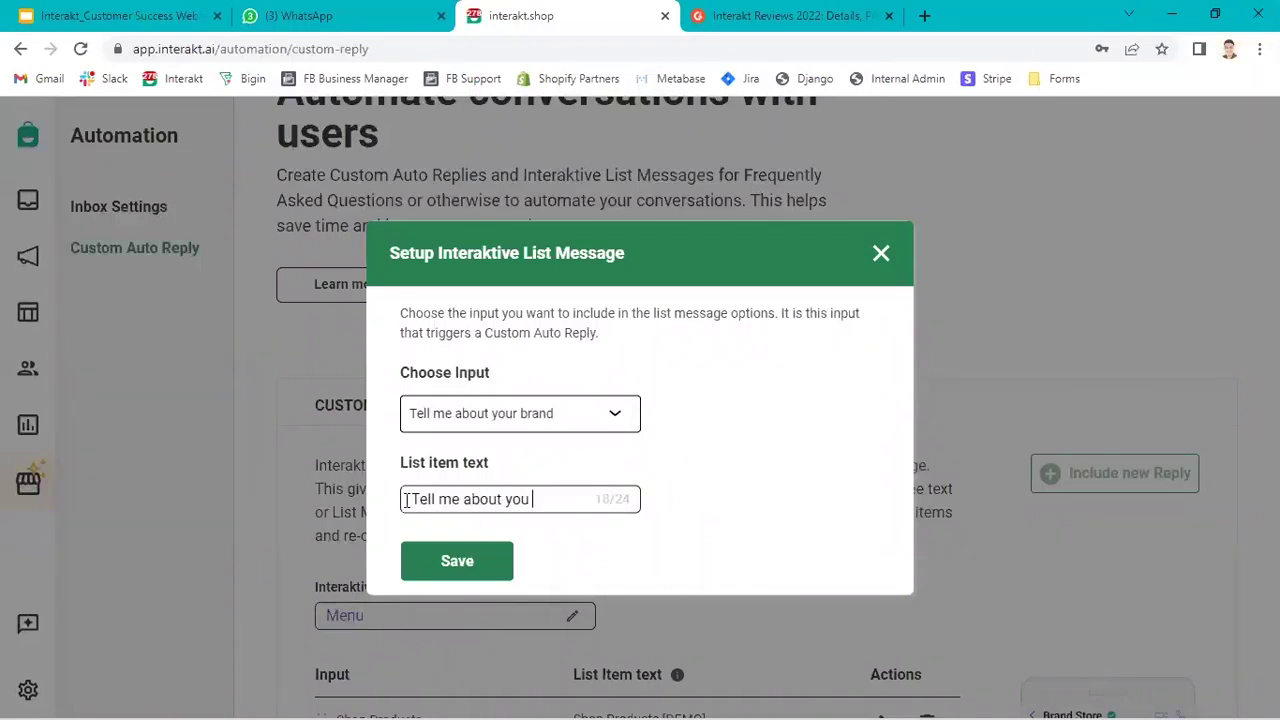
pyautogui.write(' brand')
pyautogui.tripleClick(423, 505)
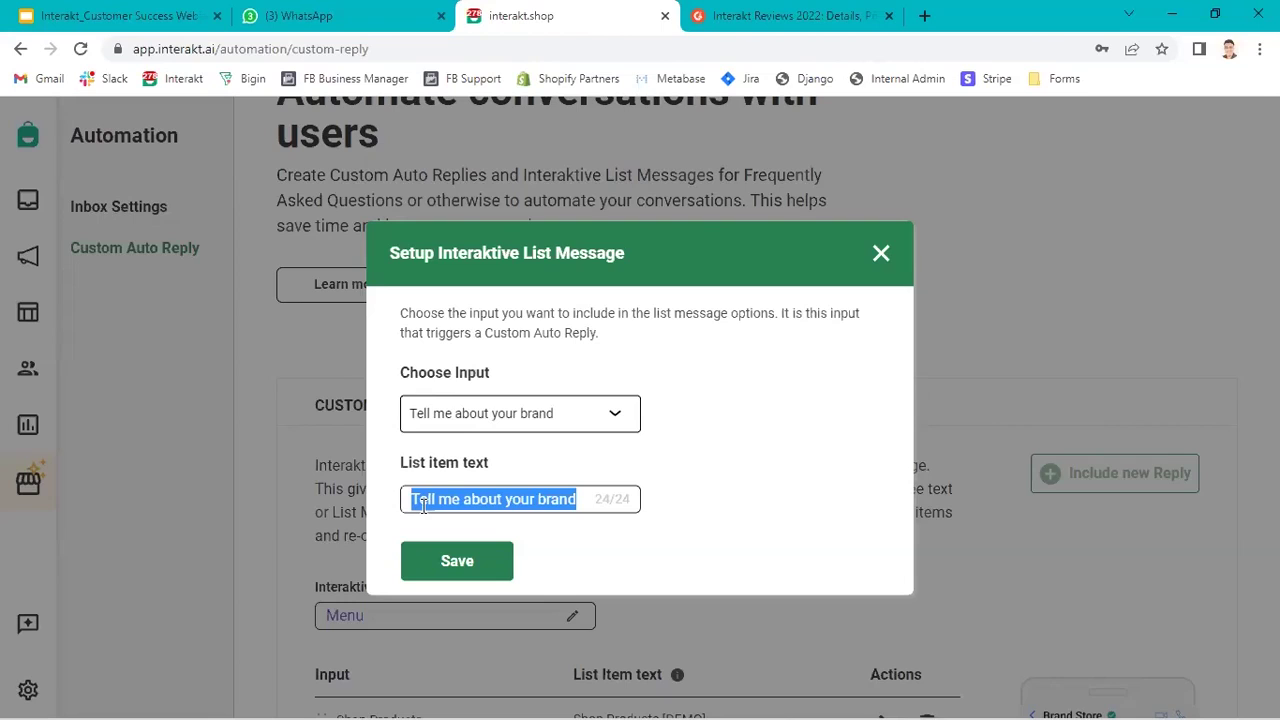
pyautogui.click(471, 498)
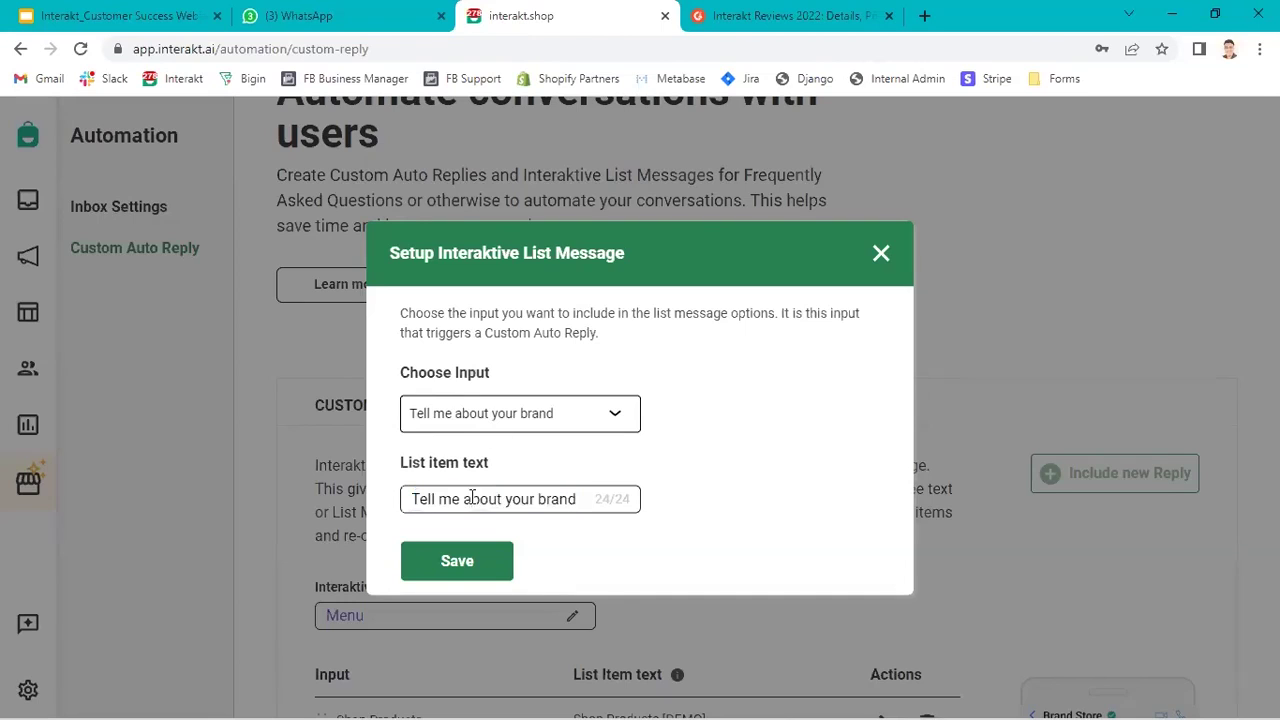
pyautogui.tripleClick(509, 505)
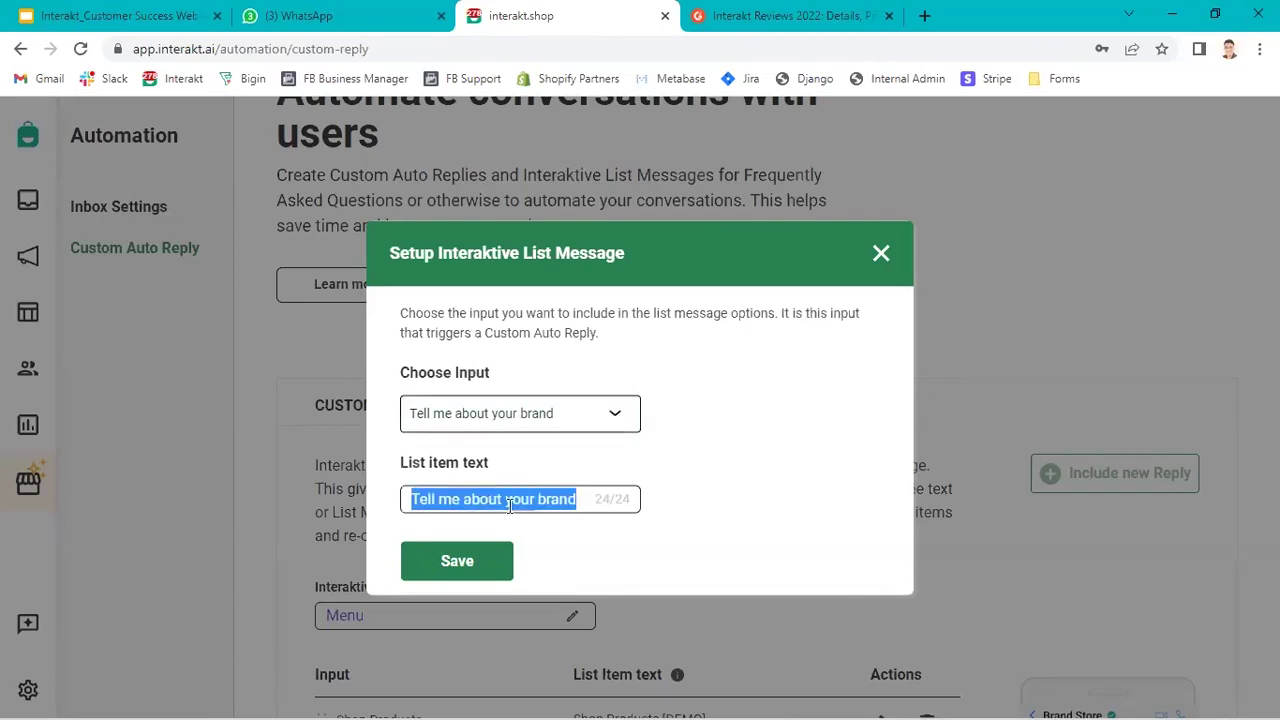
pyautogui.click(531, 531)
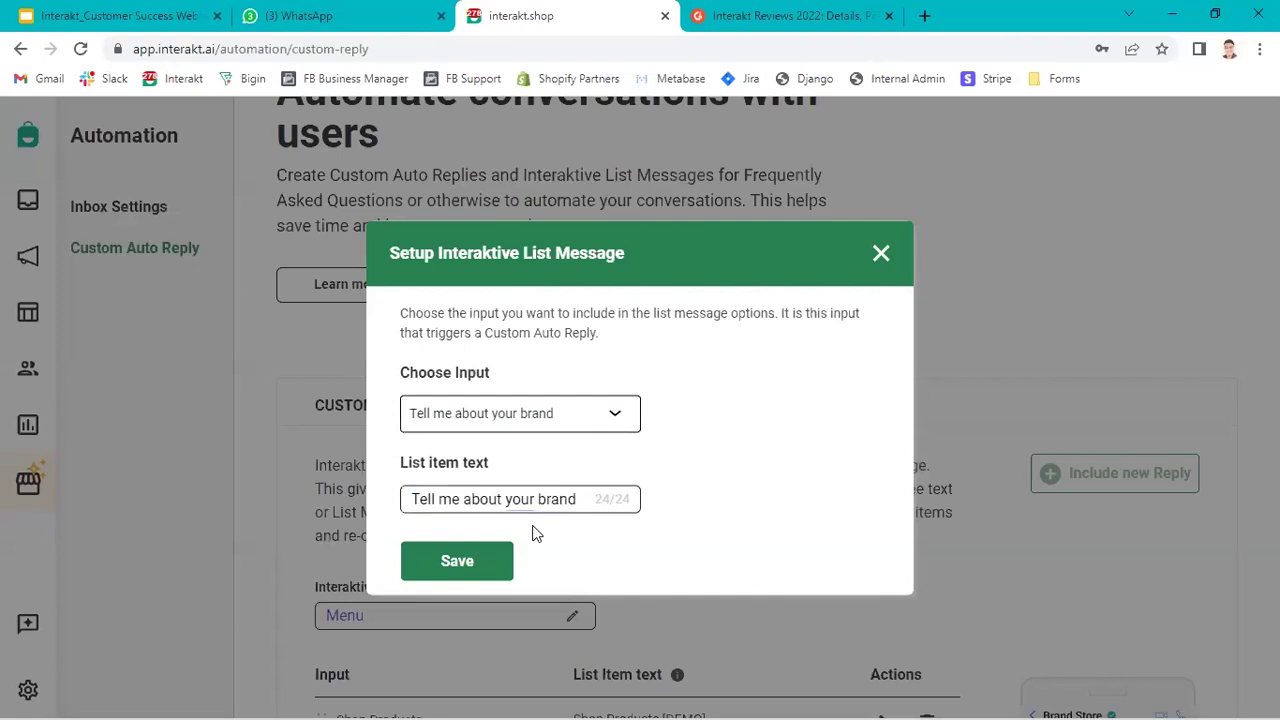
# Save the 'Tell me about your brand' item into the Menu list and go to the Inbox.
pyautogui.click(449, 566)
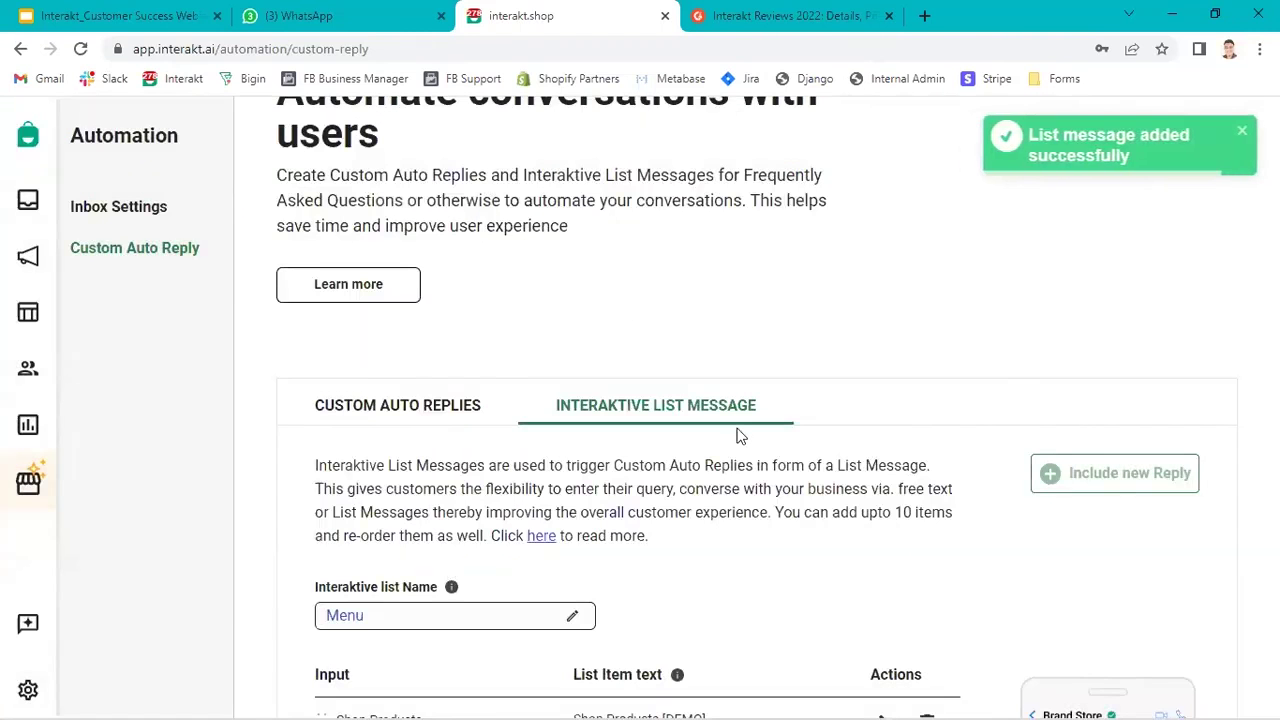
pyautogui.scroll(-6, 737, 514)
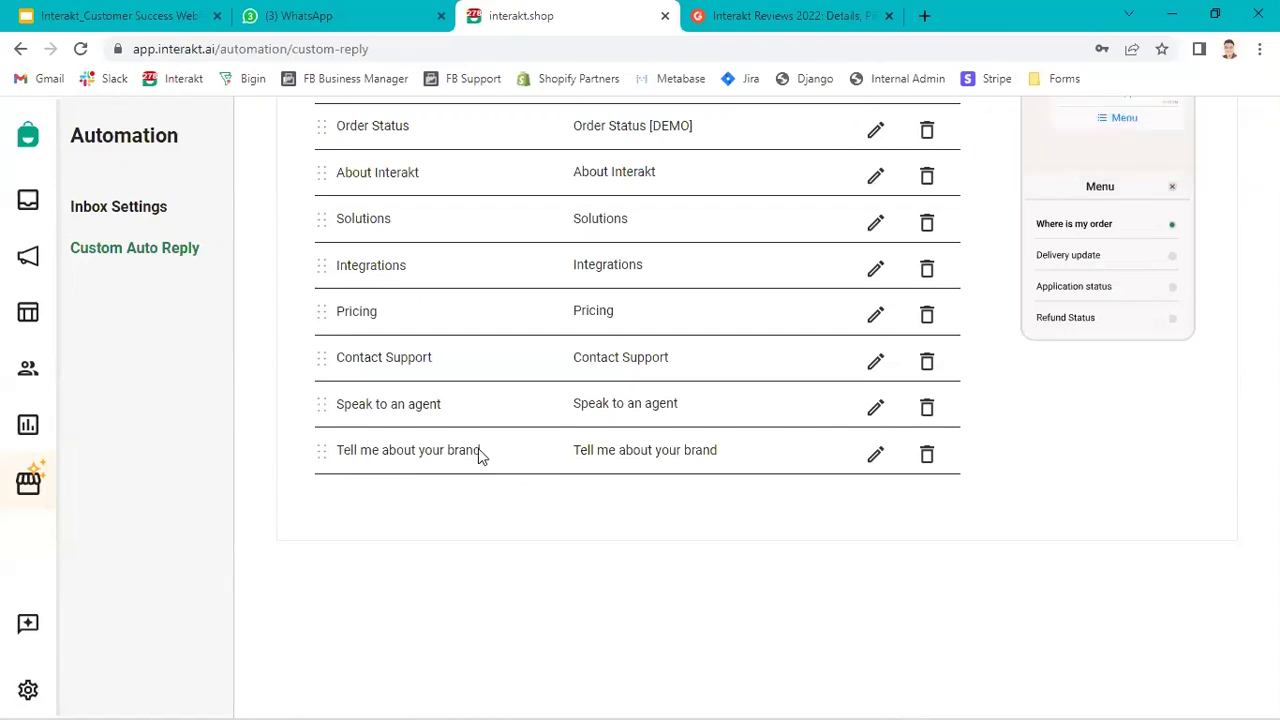
pyautogui.scroll(3, 478, 455)
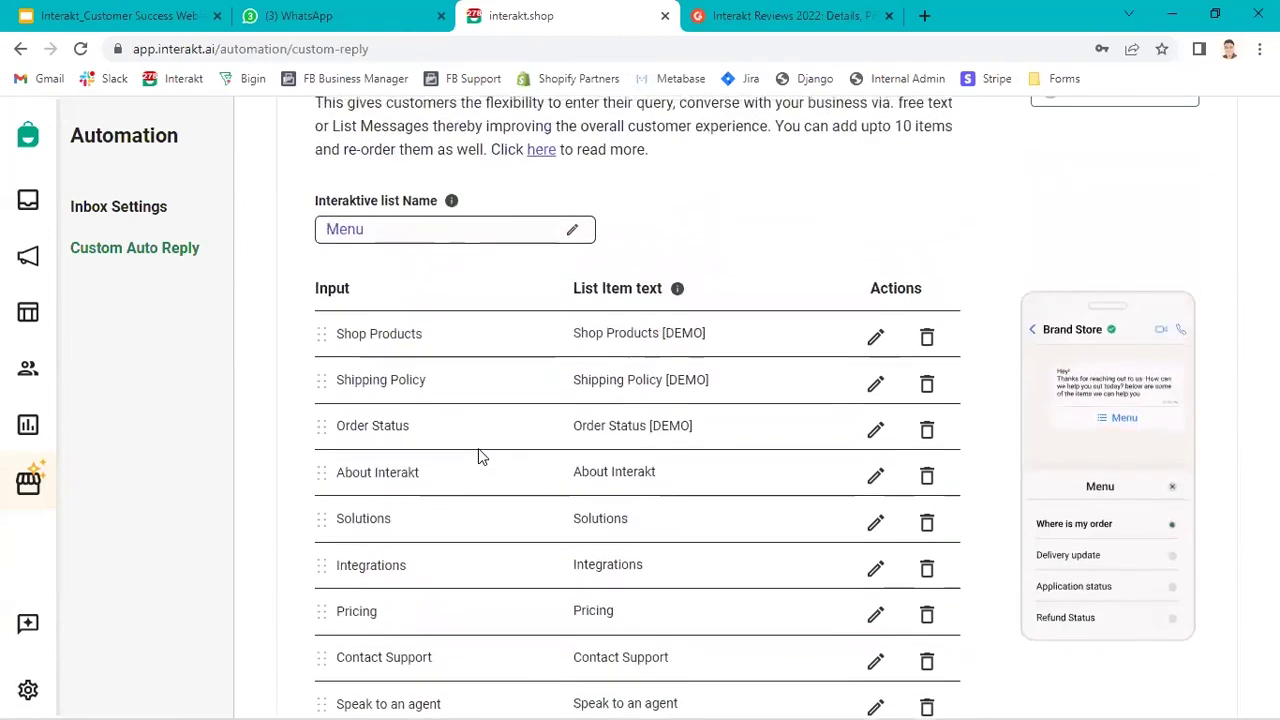
pyautogui.scroll(-3, 517, 357)
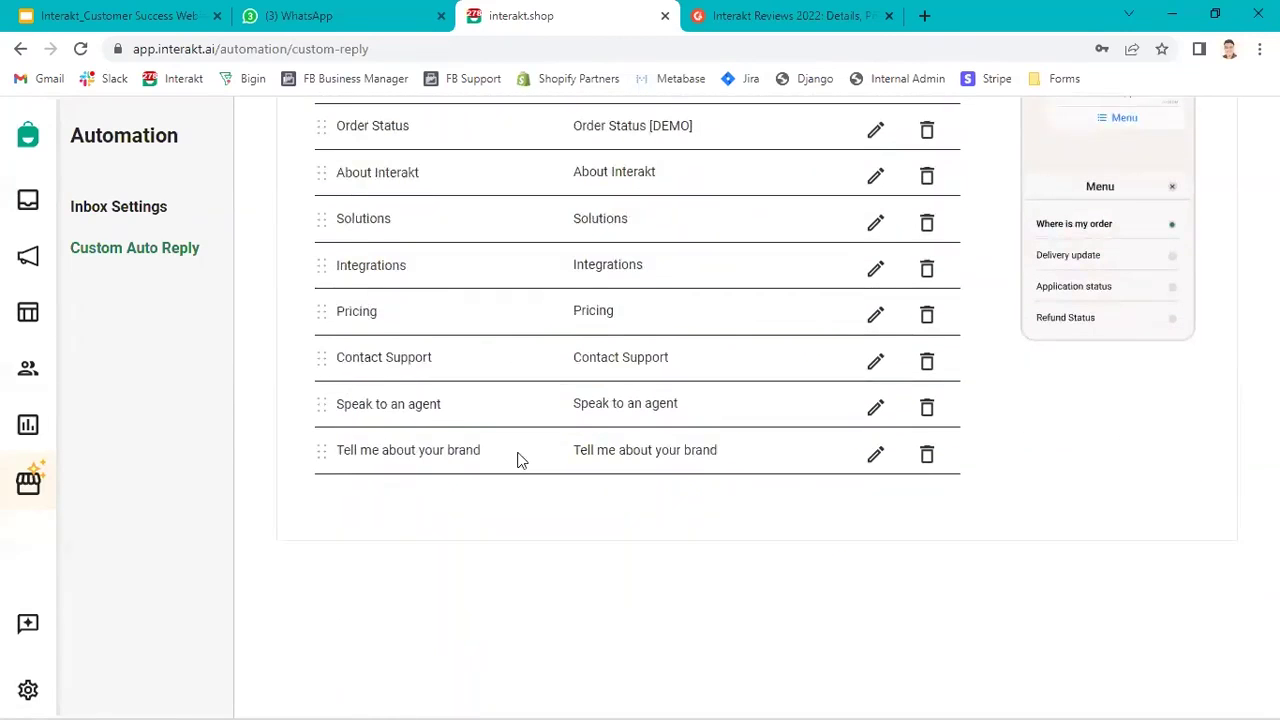
pyautogui.click(15, 229)
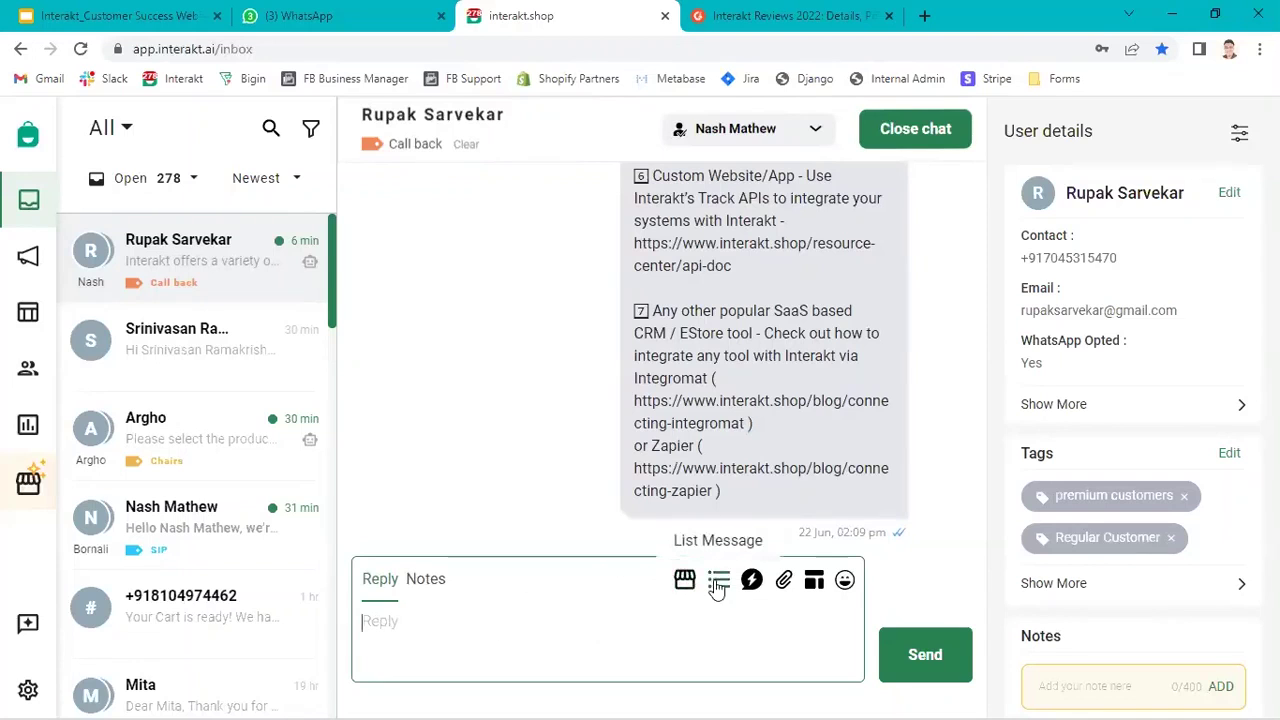
# Preview and send the Menu Interaktive list message to the customer.
pyautogui.click(718, 584)
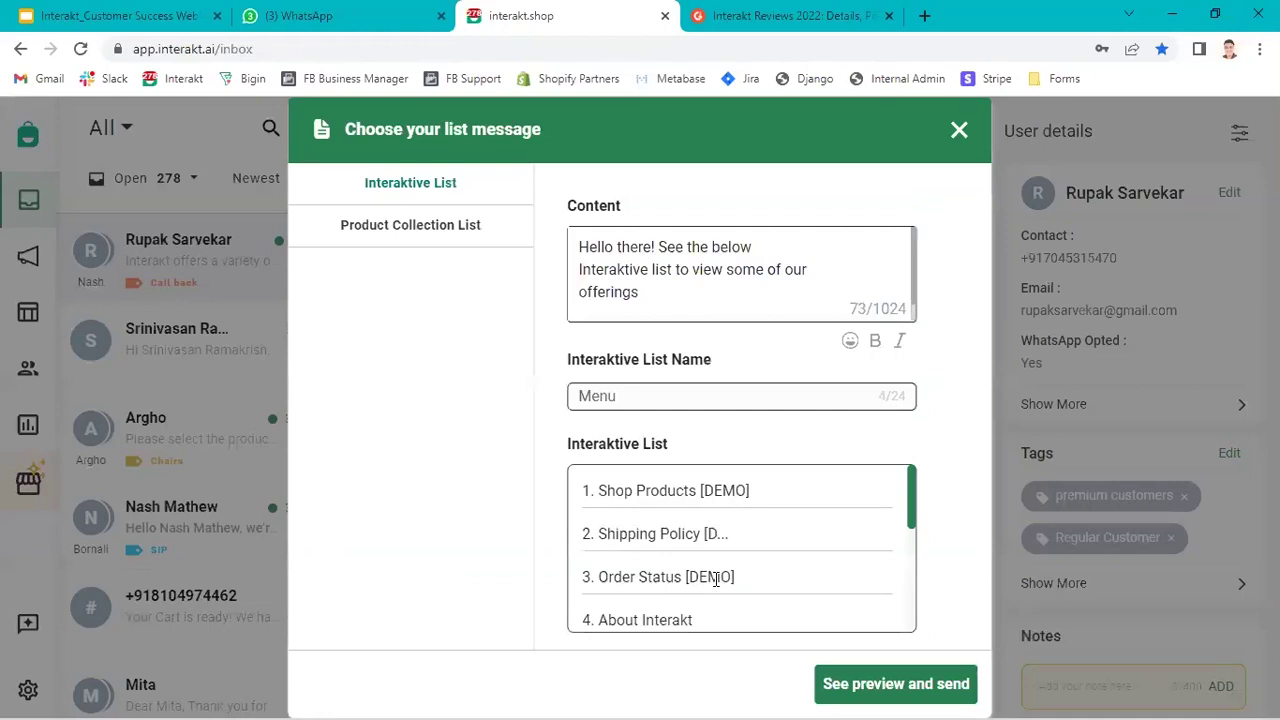
pyautogui.click(450, 230)
pyautogui.click(416, 226)
pyautogui.scroll(-1, 588, 304)
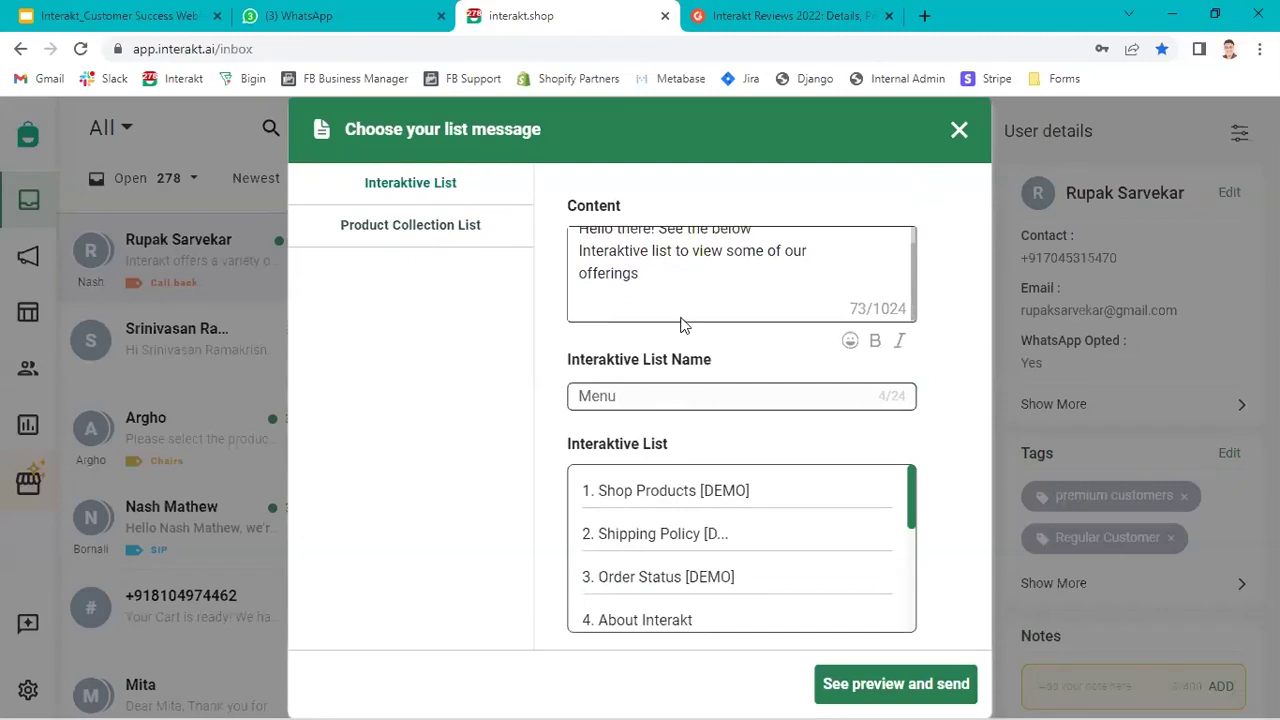
pyautogui.scroll(-5, 677, 520)
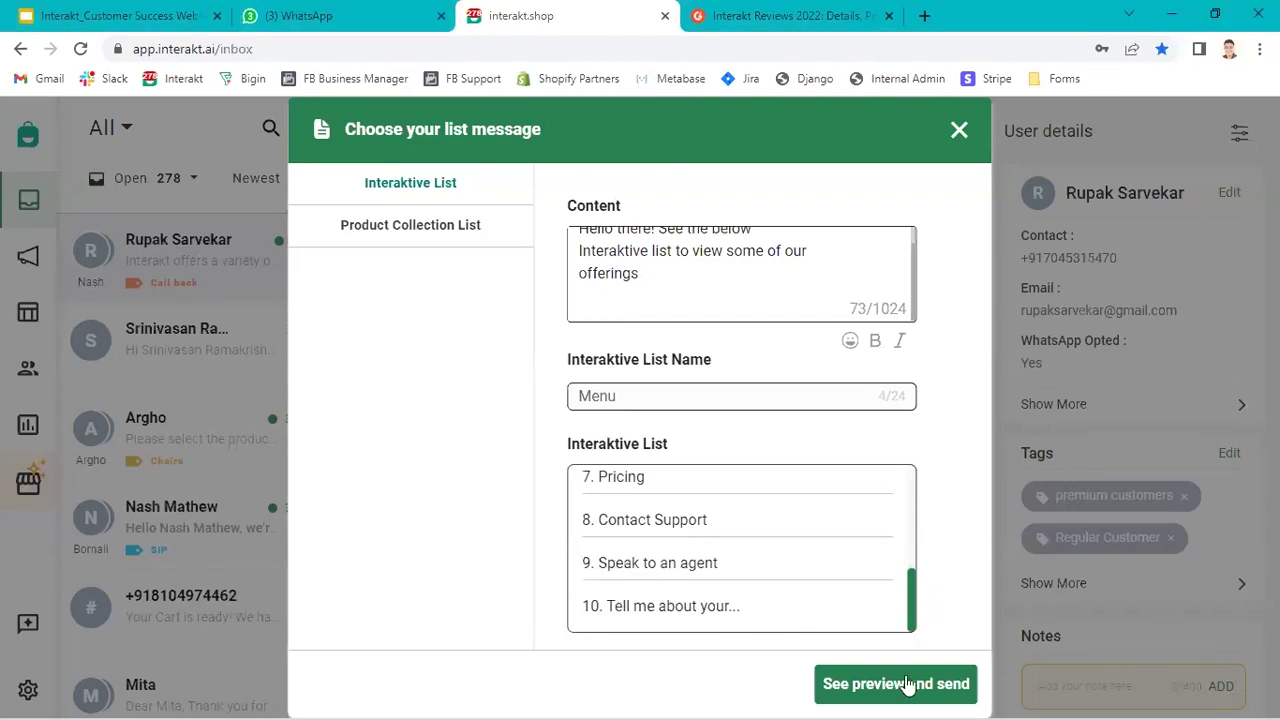
pyautogui.click(937, 686)
pyautogui.click(935, 680)
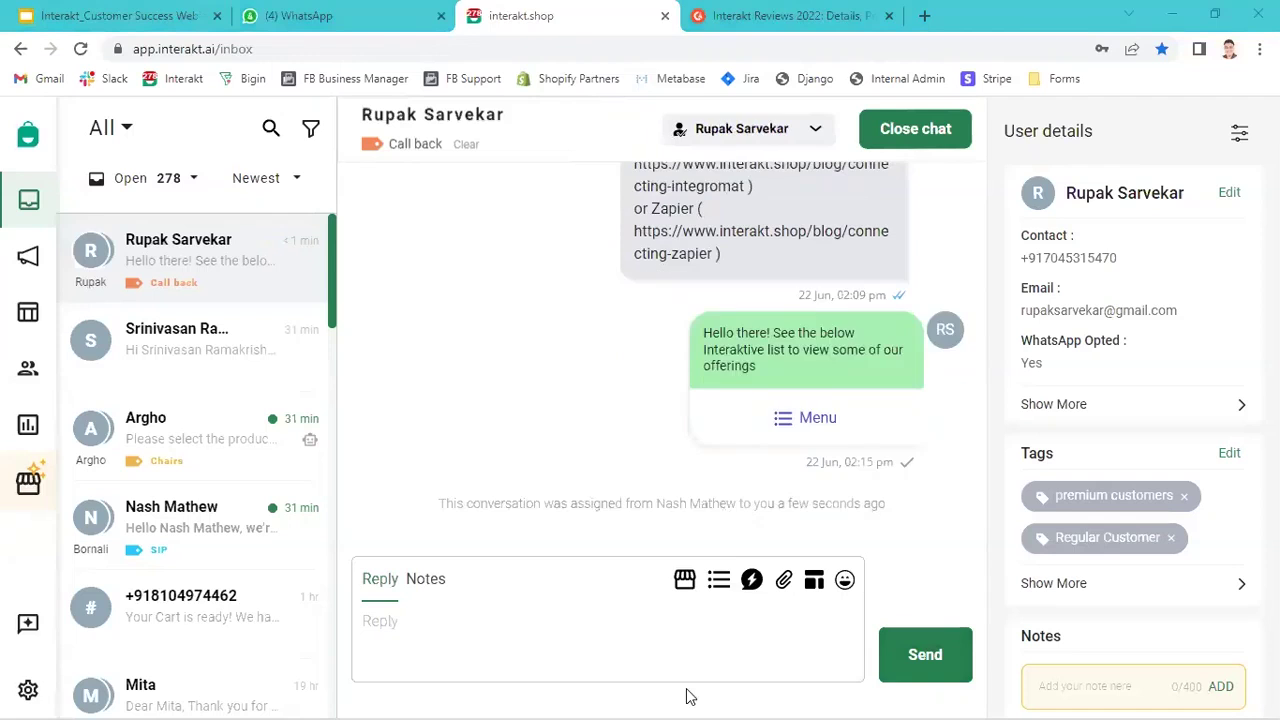
# In the customer's WhatsApp chat, pick 'Tell me about your brand' from the Menu and send it.
pyautogui.click(412, 14)
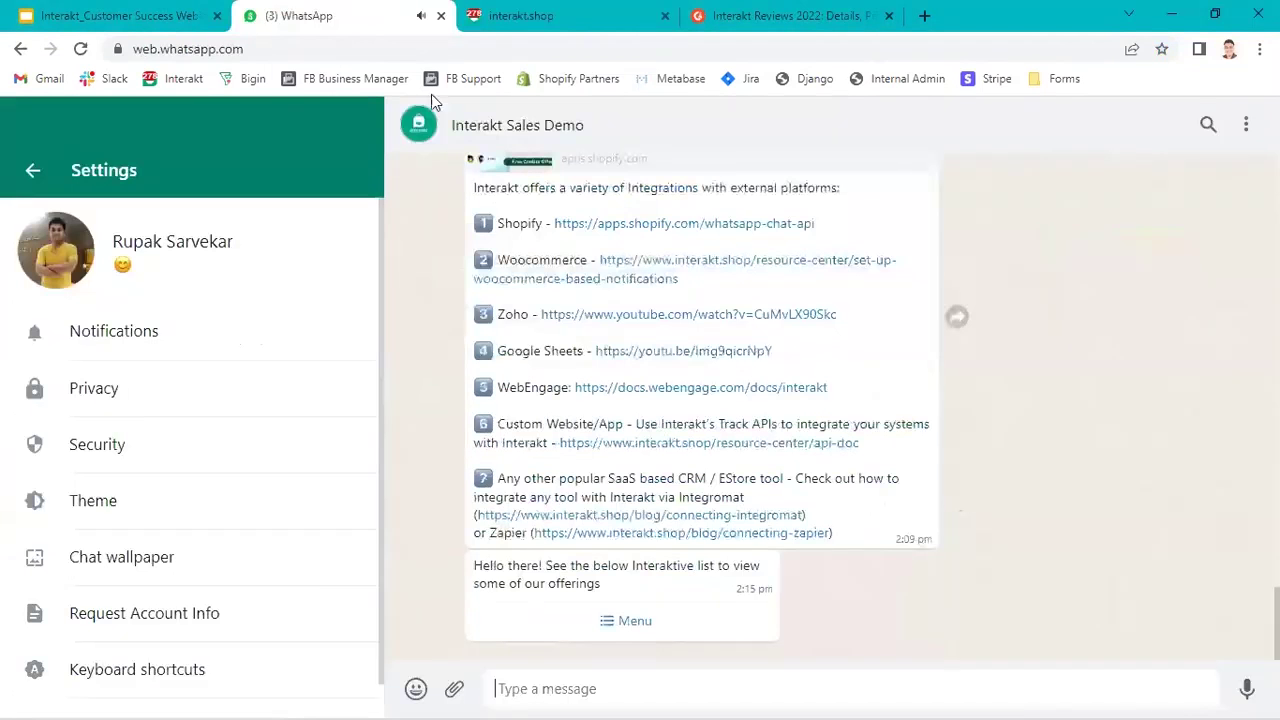
pyautogui.click(625, 622)
pyautogui.scroll(-3, 666, 457)
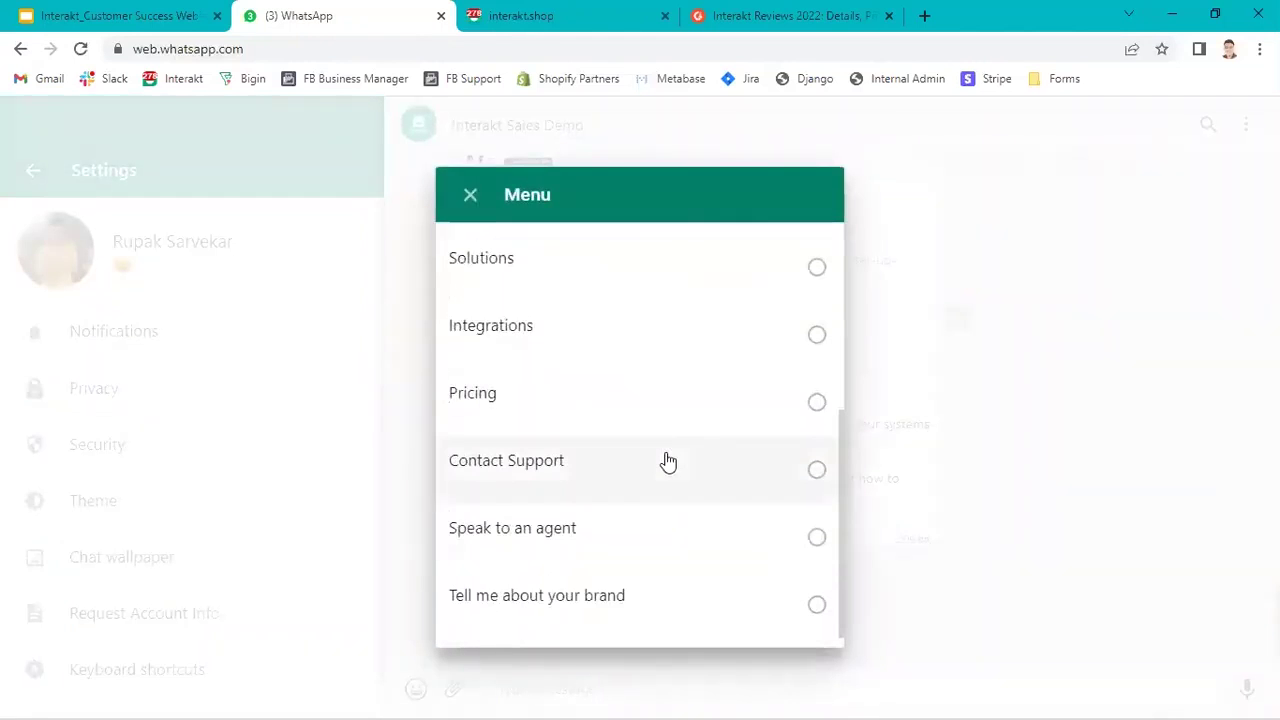
pyautogui.click(769, 600)
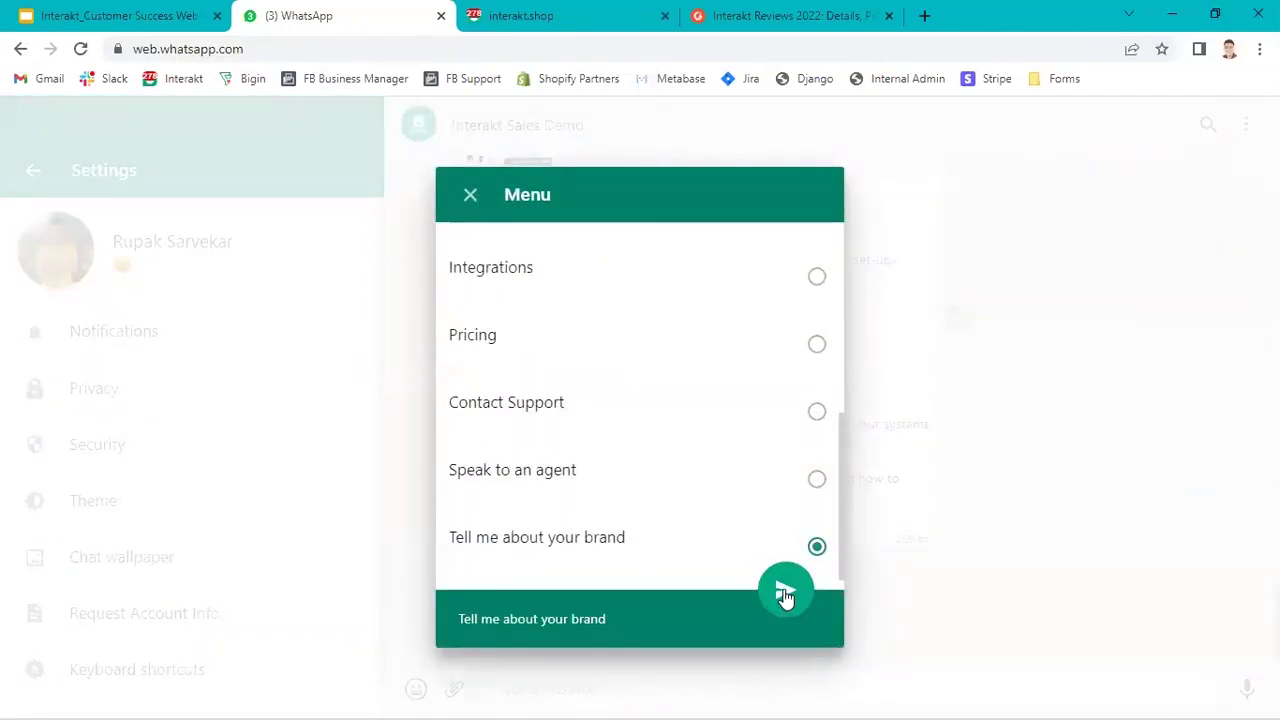
pyautogui.click(785, 594)
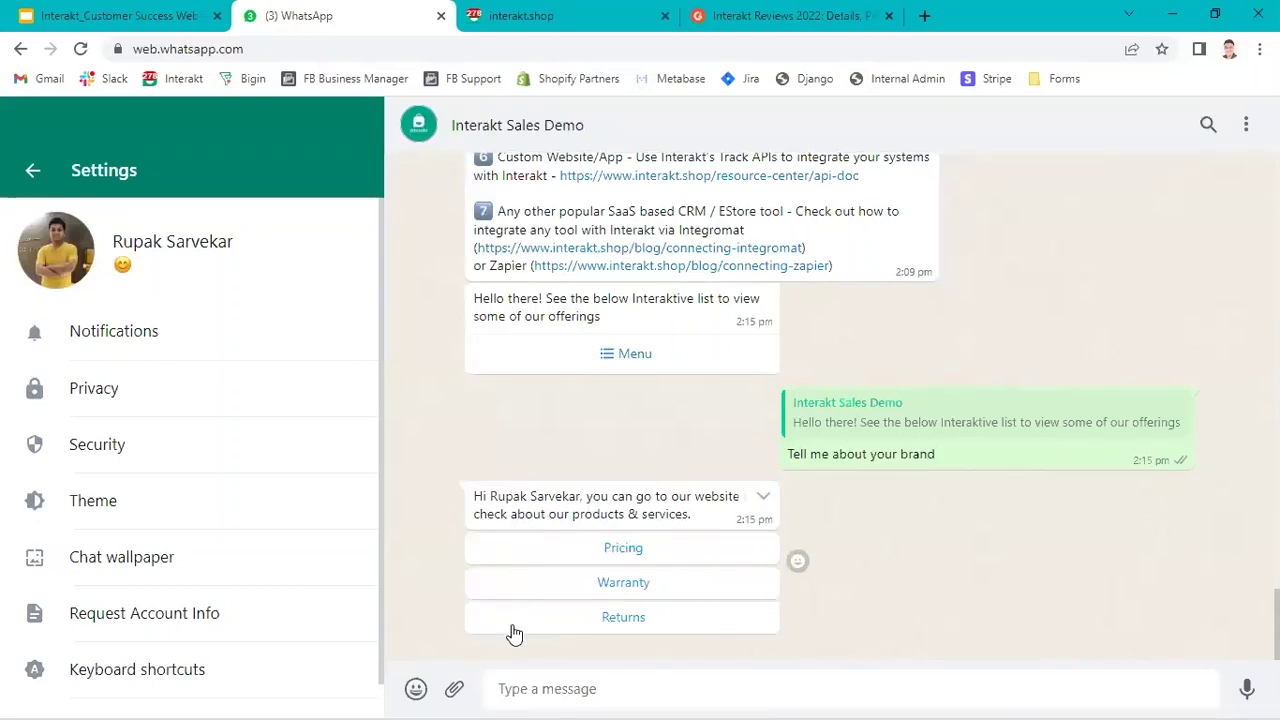
# Reply with the Pricing quick reply, get the pricing video, and check the Warranty reply.
pyautogui.click(622, 549)
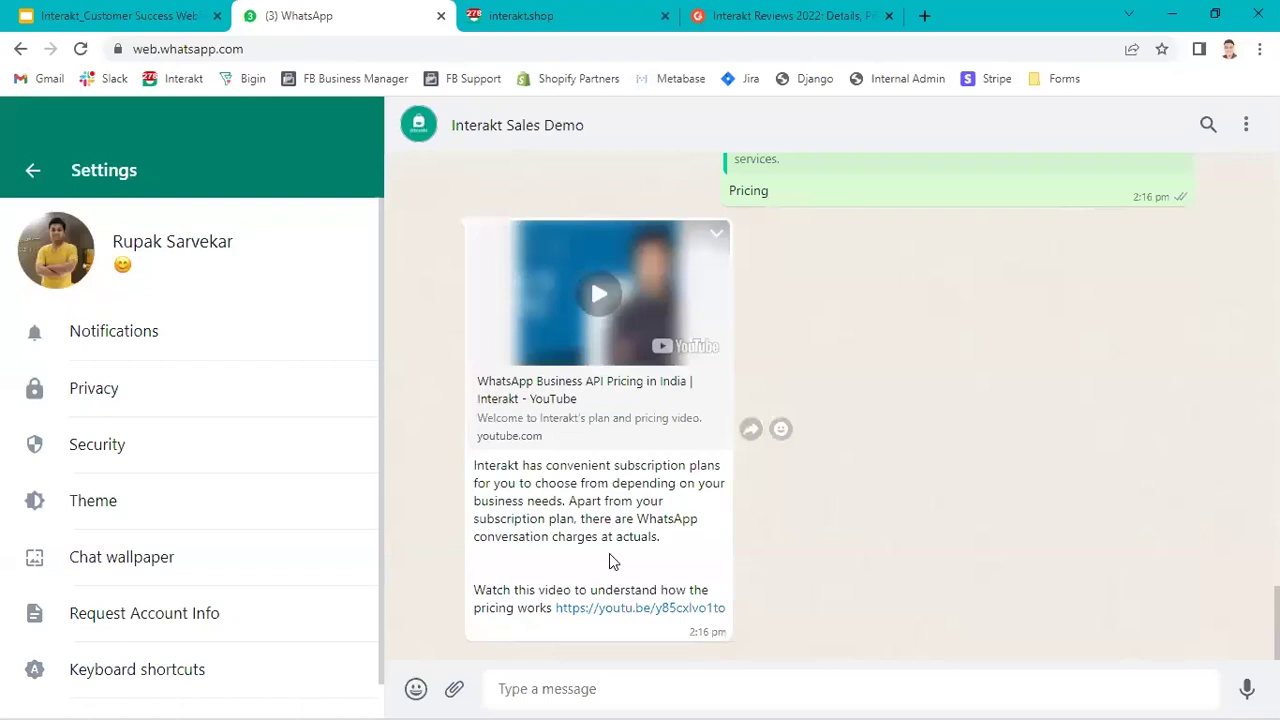
pyautogui.scroll(4, 609, 553)
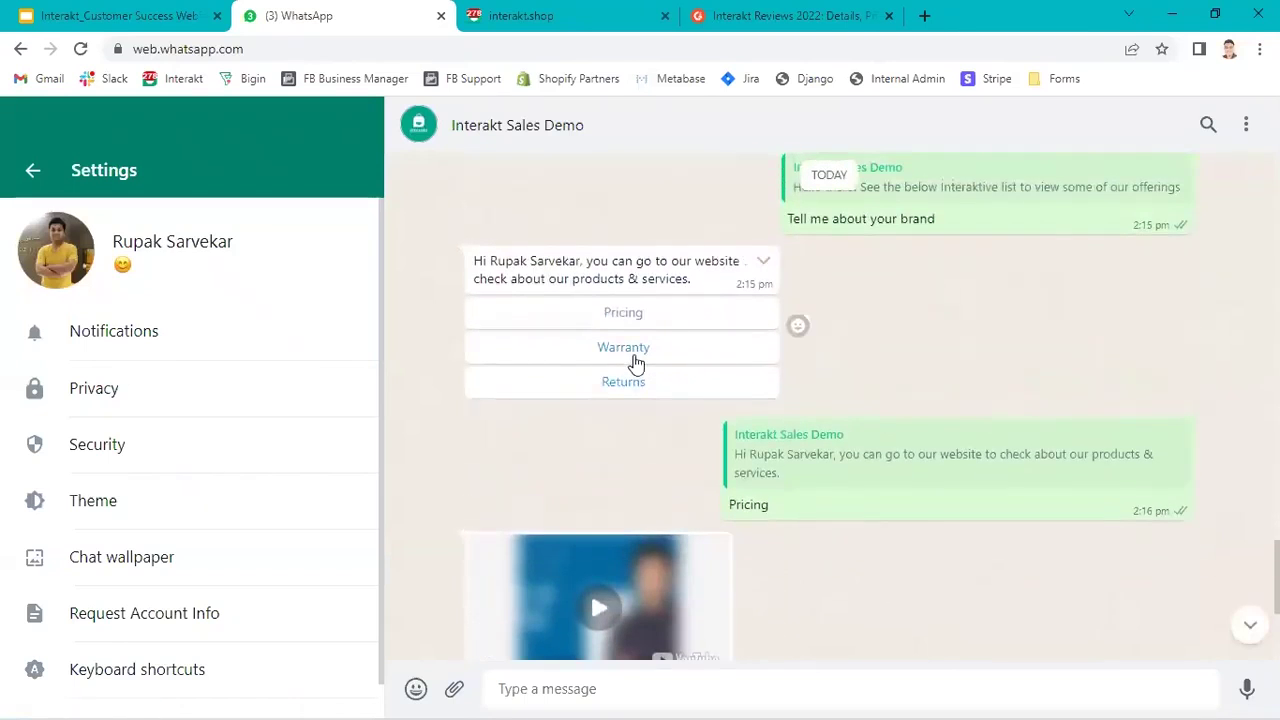
pyautogui.scroll(-3, 634, 360)
pyautogui.scroll(-1, 634, 364)
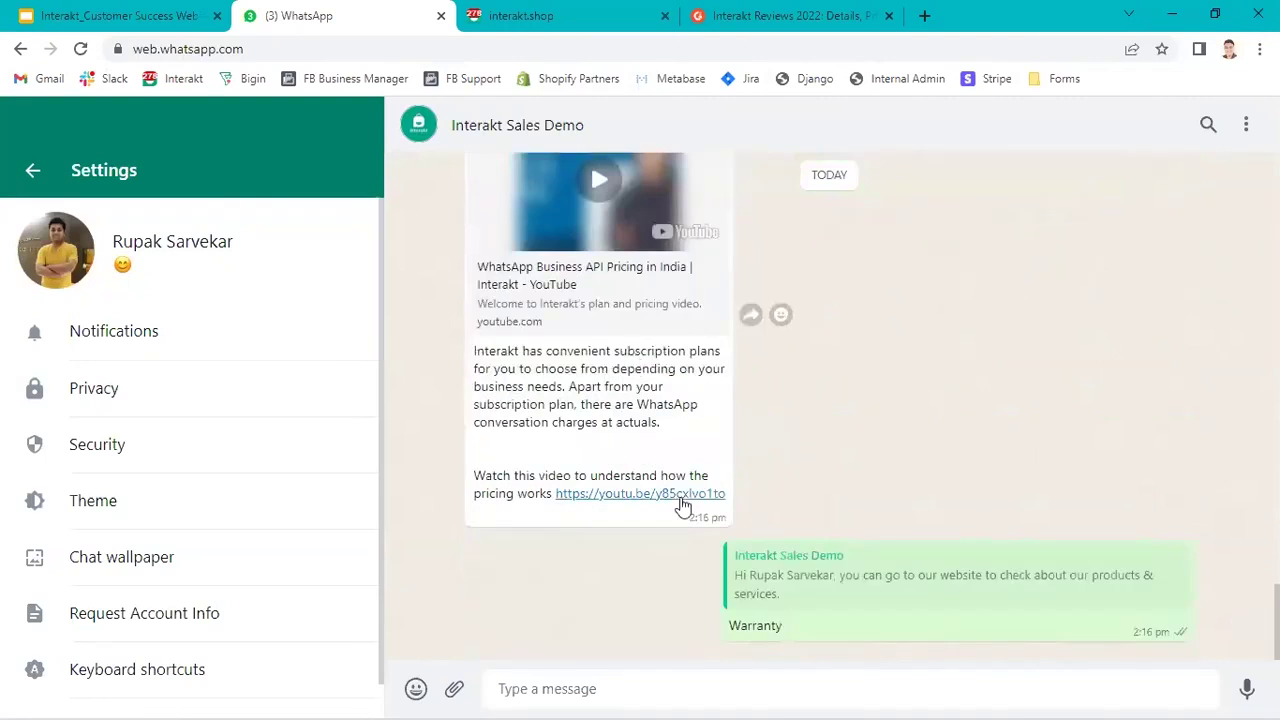
pyautogui.doubleClick(754, 622)
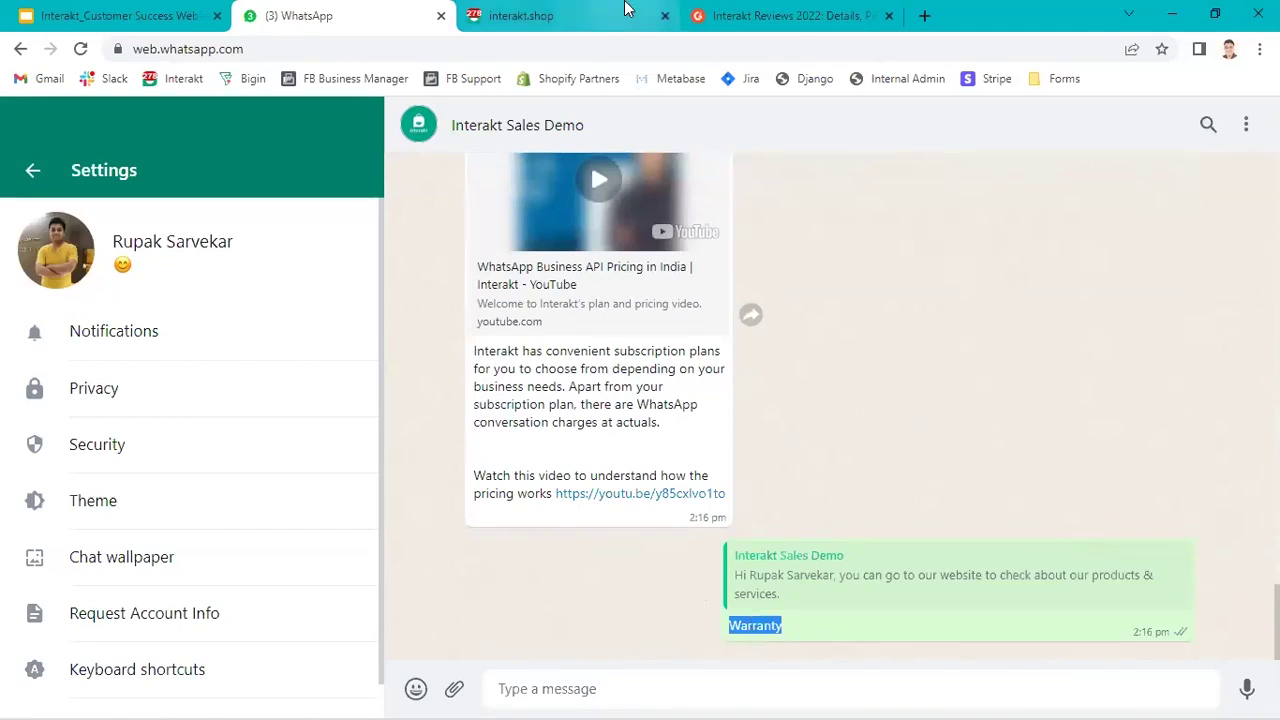
# Return to Interakt's Automation > Custom Auto Reply page showing 48 user inputs.
pyautogui.click(540, 16)
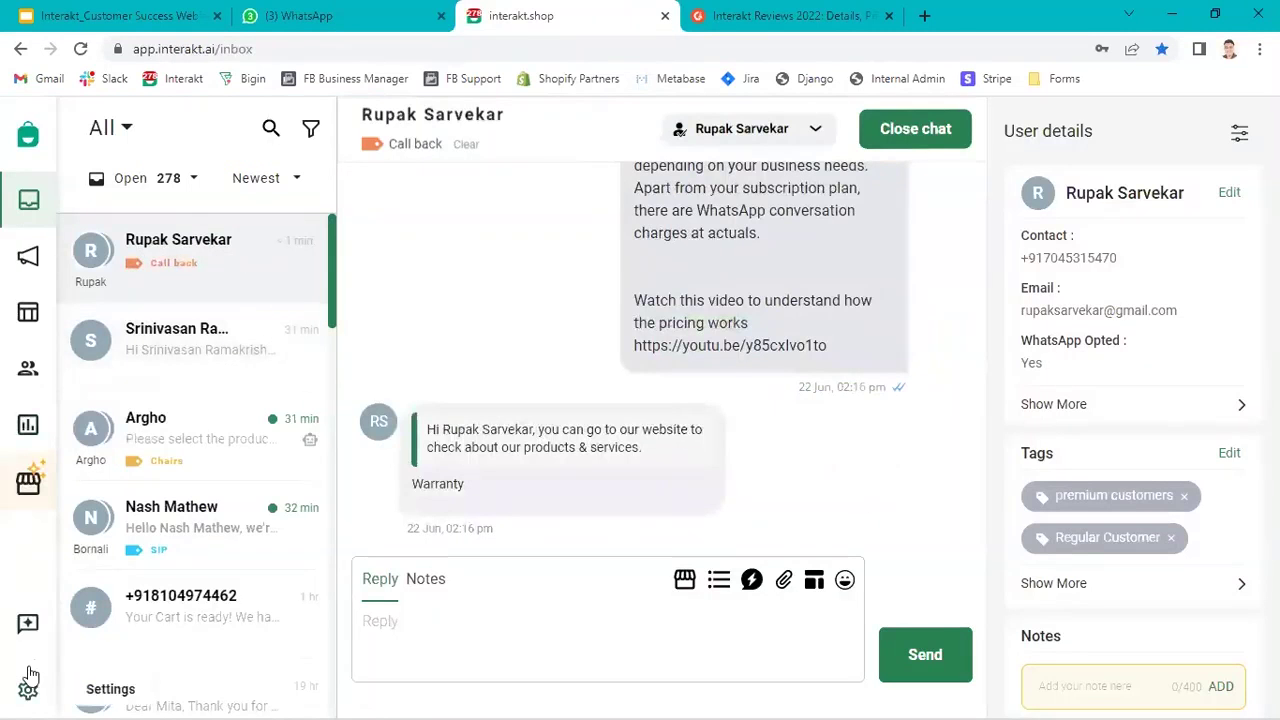
pyautogui.click(29, 684)
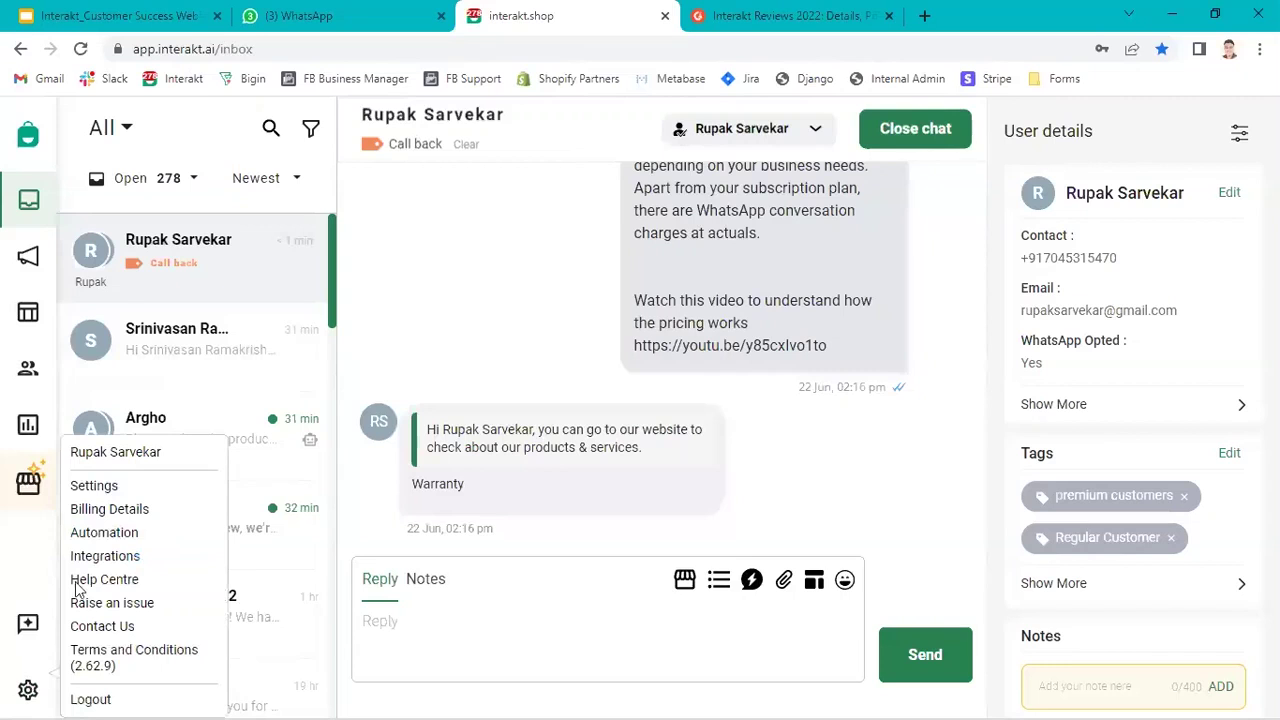
pyautogui.click(113, 537)
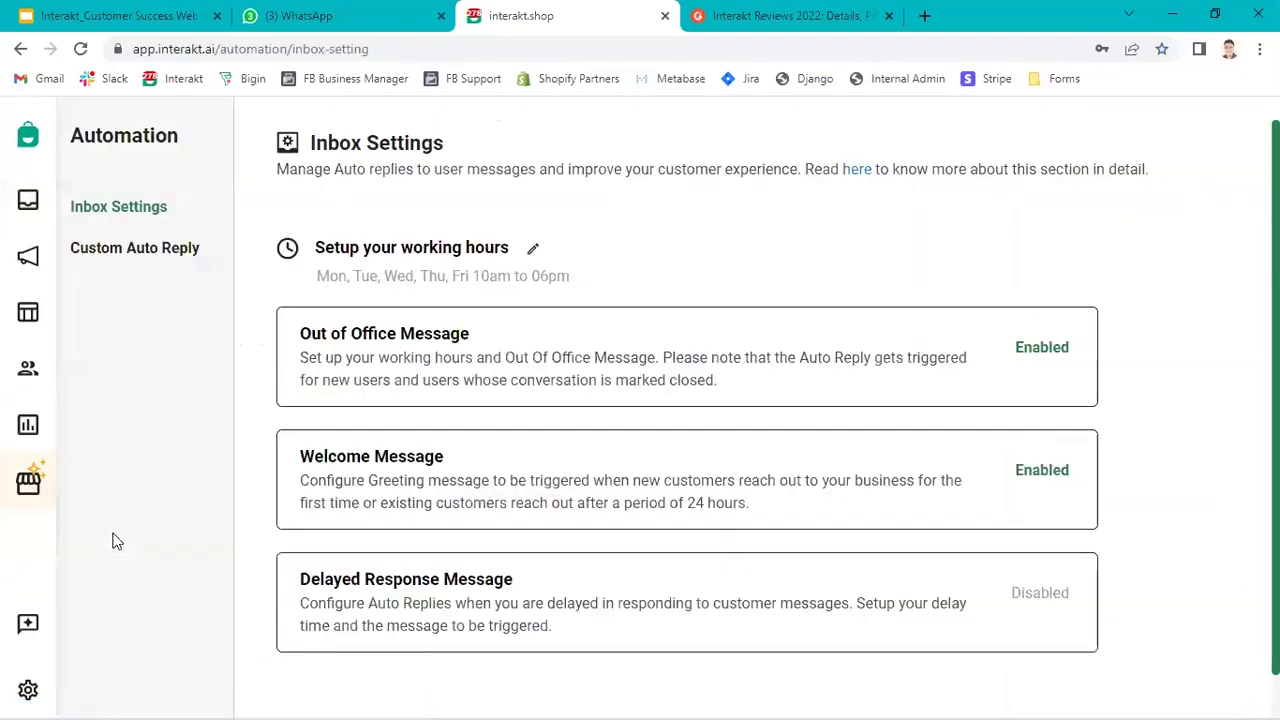
pyautogui.click(143, 250)
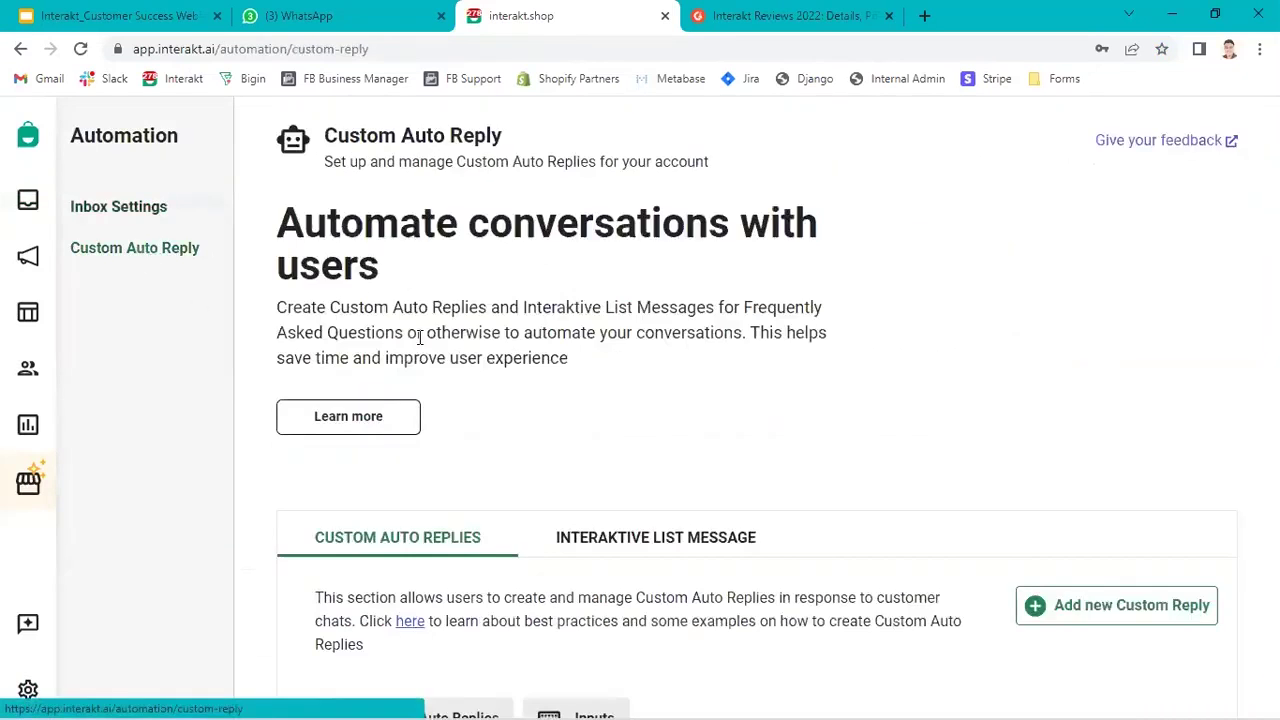
pyautogui.scroll(-1, 640, 400)
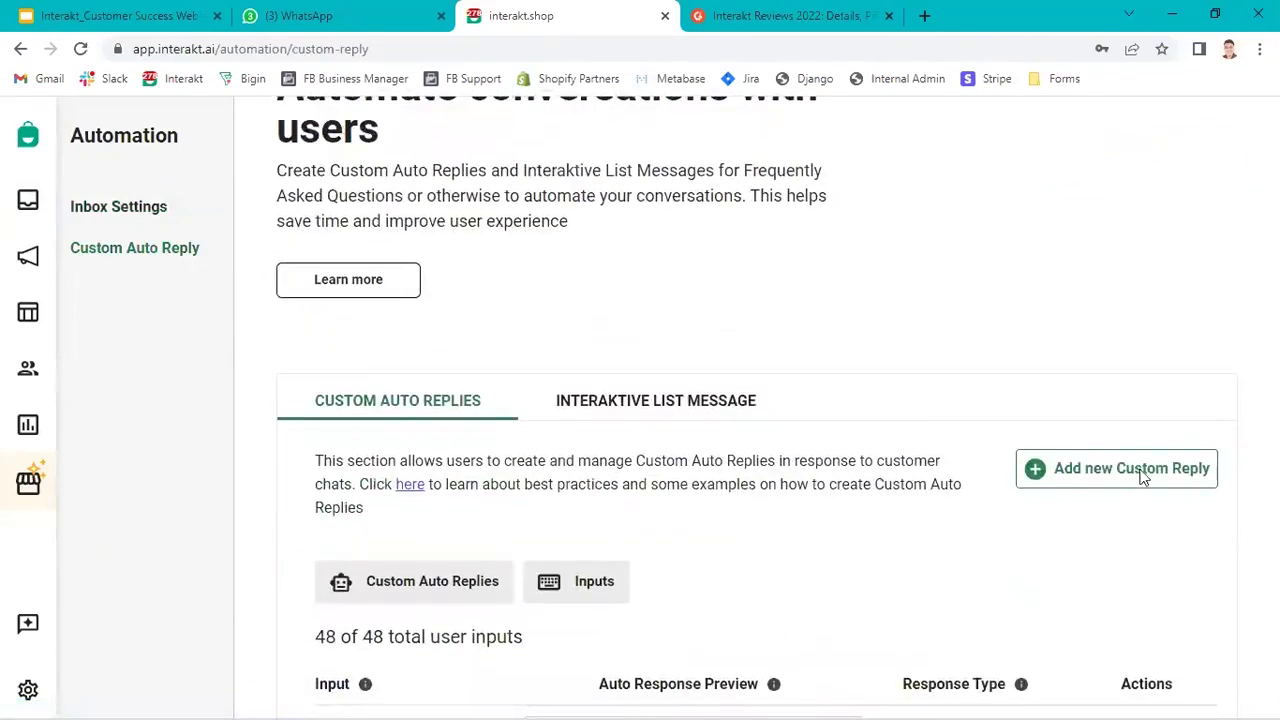
# Save a Warranty auto reply offering 1 year warranty plus a 1 year extended warranty at Rs 999.
pyautogui.click(1142, 478)
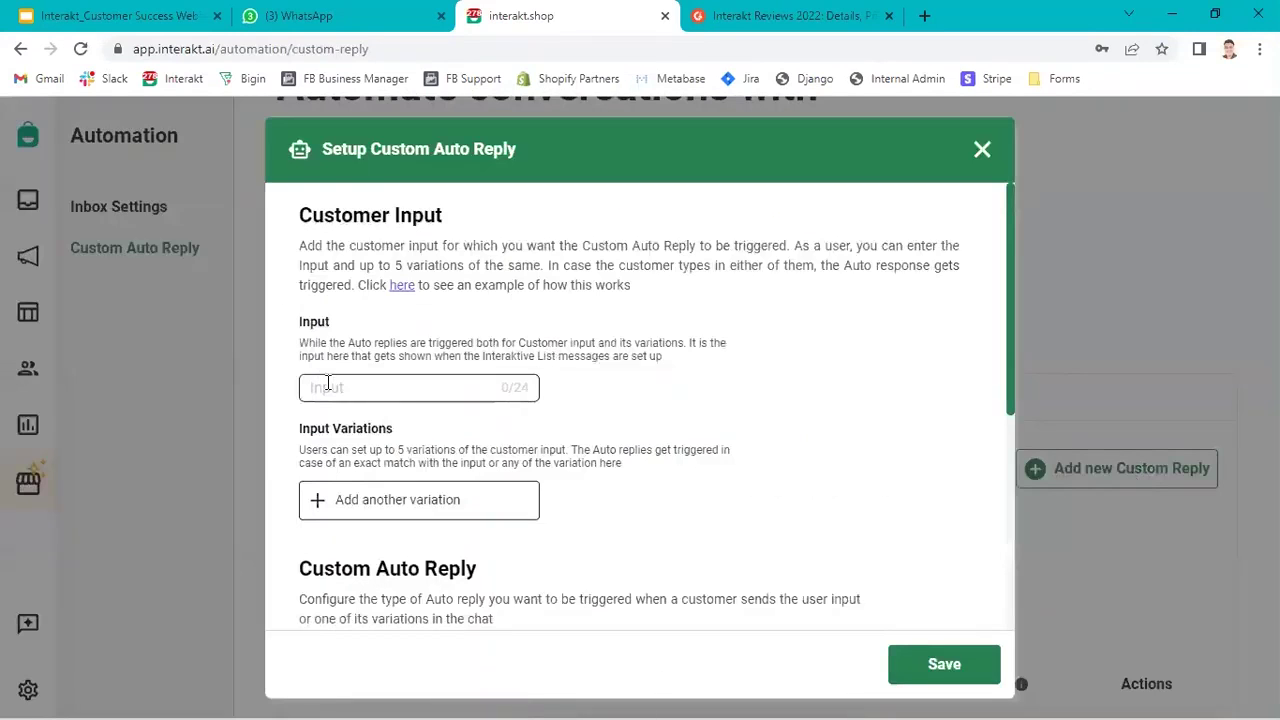
pyautogui.write('Warranty')
pyautogui.scroll(-4, 340, 400)
pyautogui.click(349, 423)
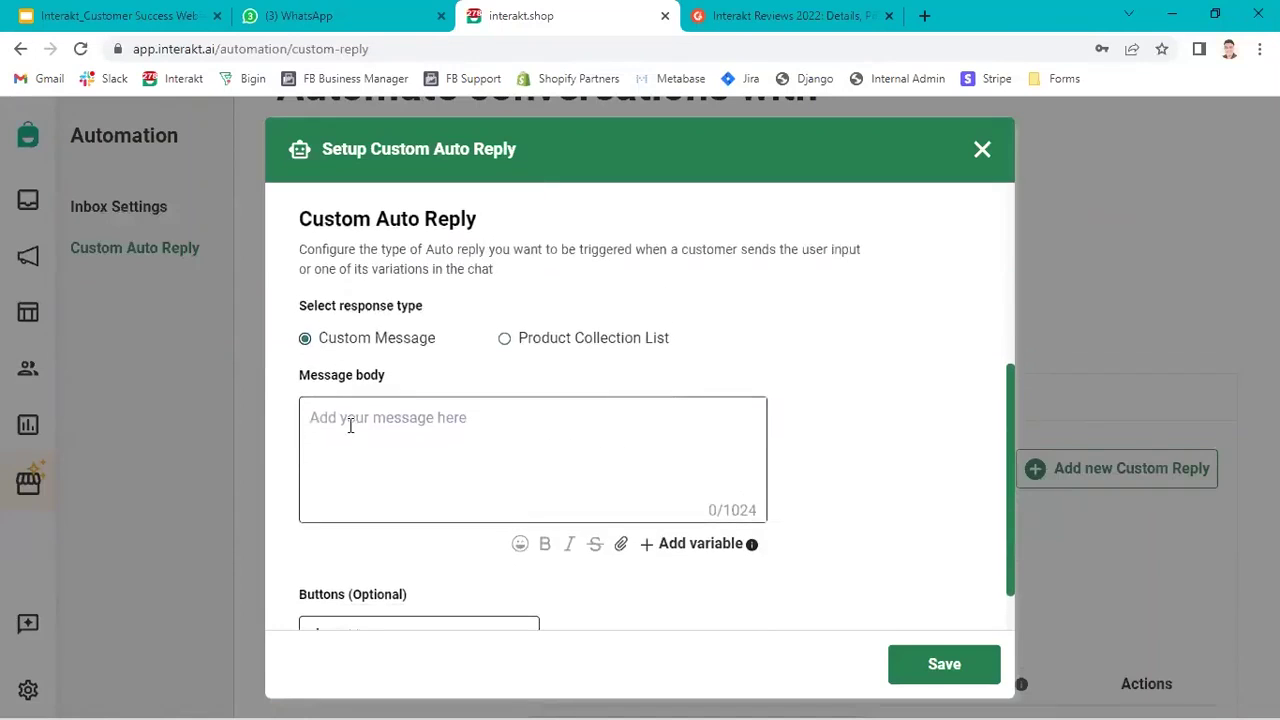
pyautogui.write('We offer 1')
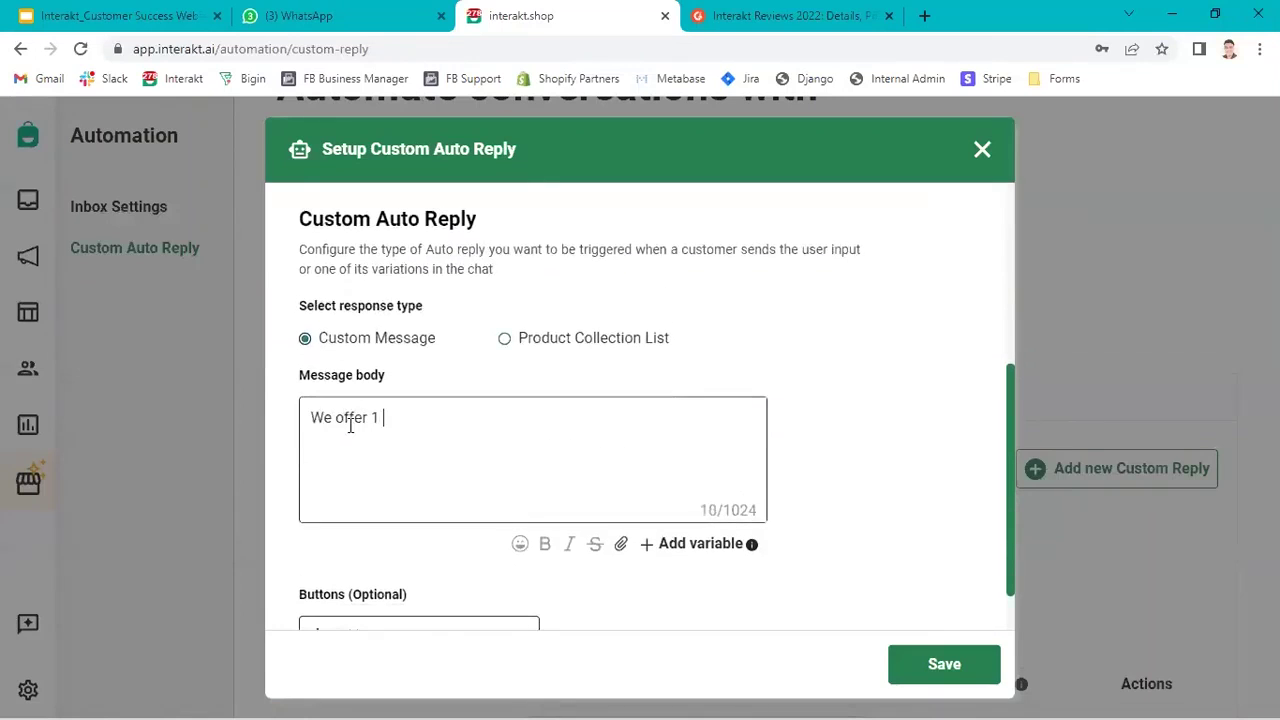
pyautogui.write(' year warranty.')
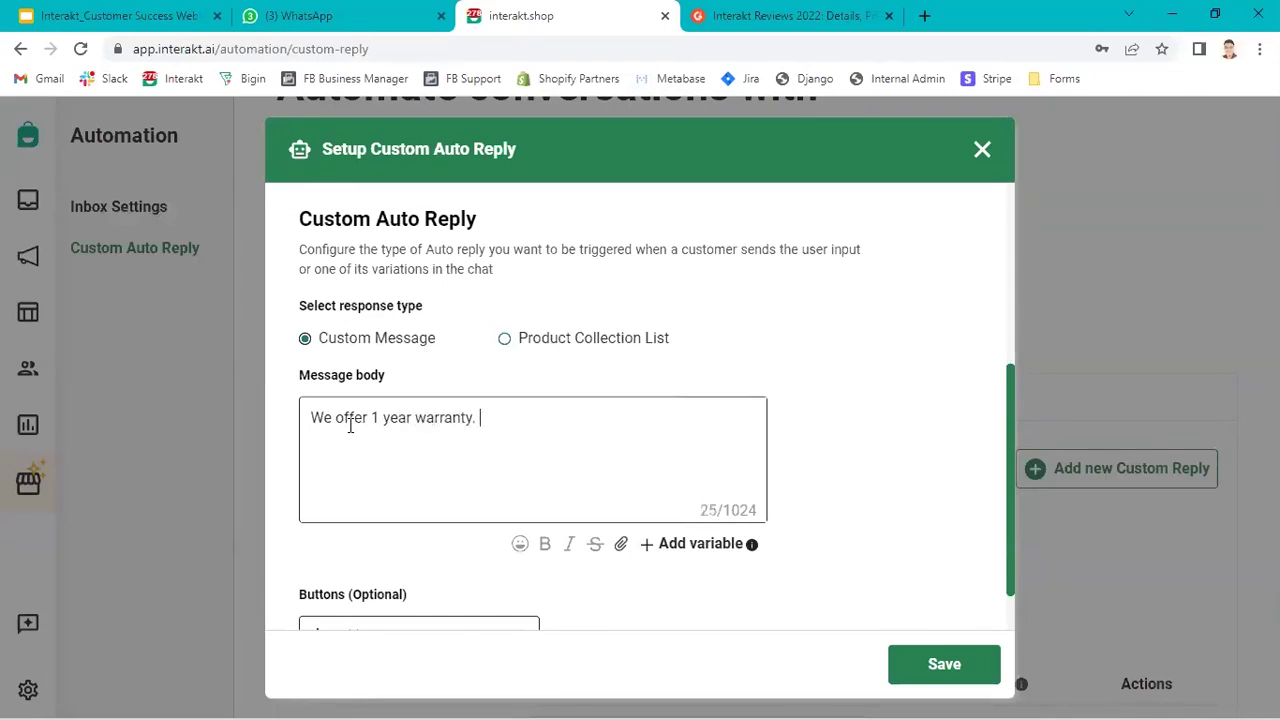
pyautogui.write(' You can purchase  1 yee')
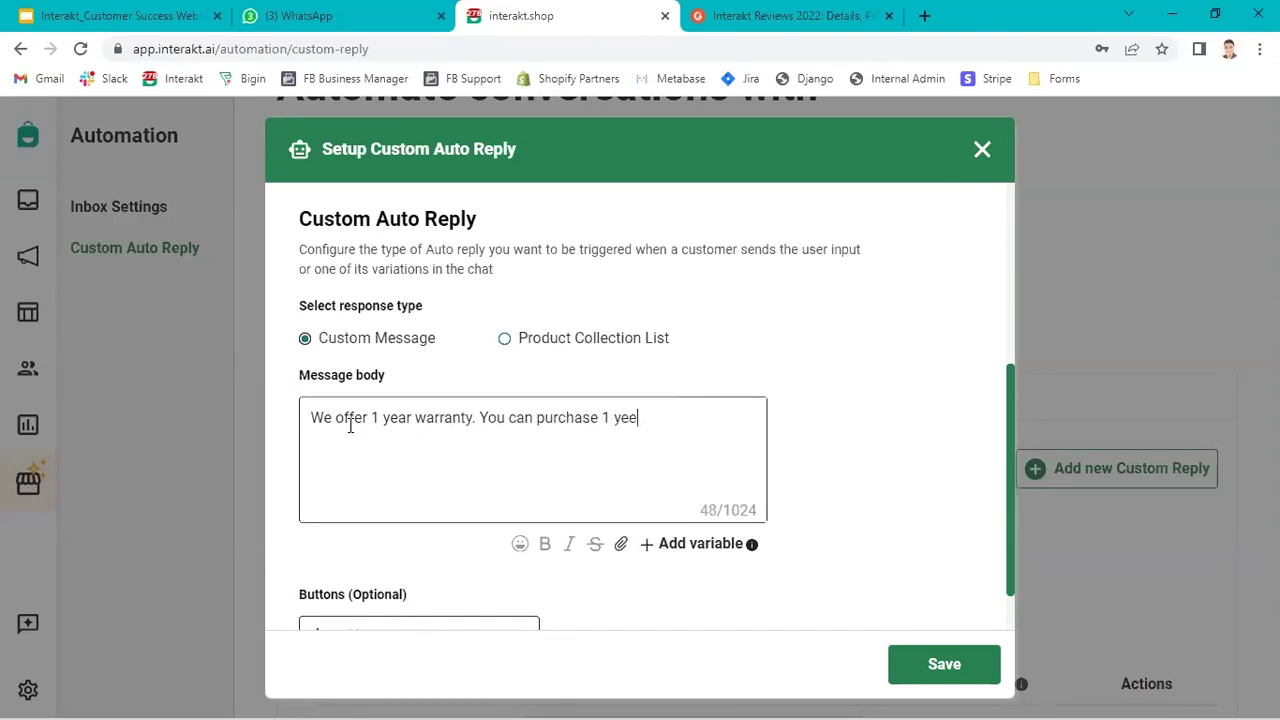
pyautogui.press('BackSpace')
pyautogui.write('ar extended warranty at ')
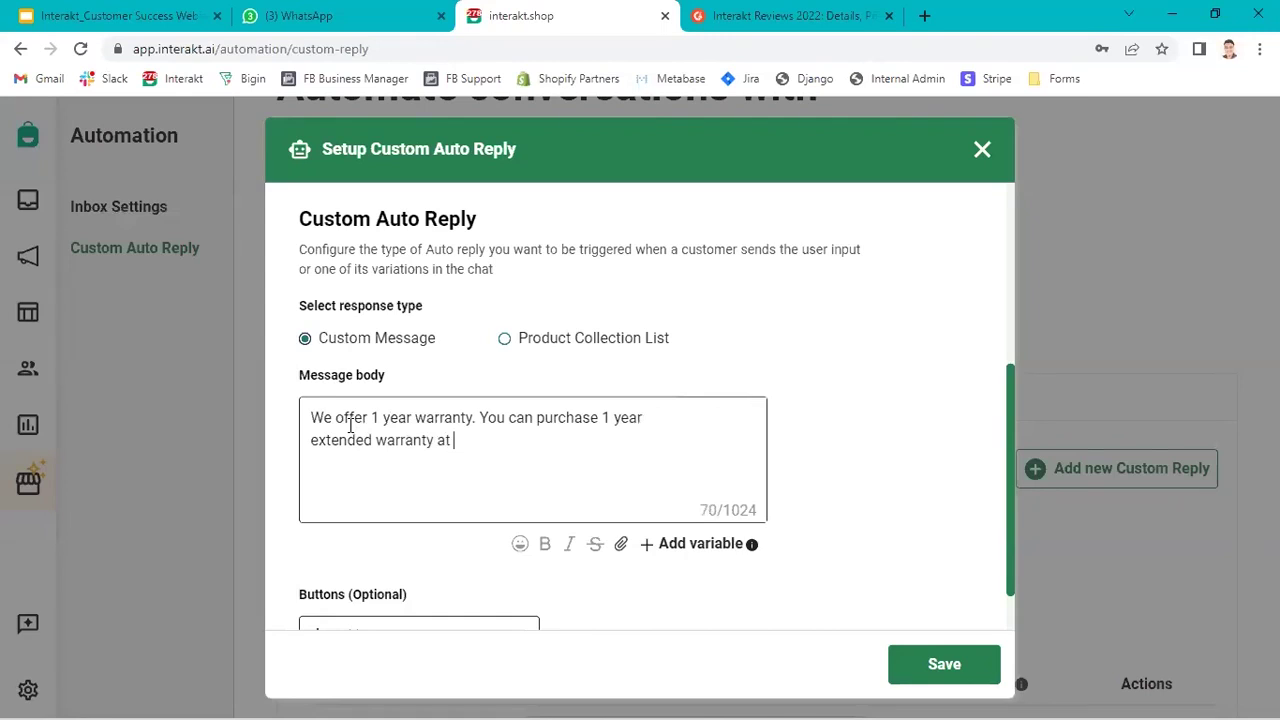
pyautogui.write('99')
pyautogui.press('BackSpace')
pyautogui.press('BackSpace')
pyautogui.write('Rs 999.')
pyautogui.scroll(-1, 350, 425)
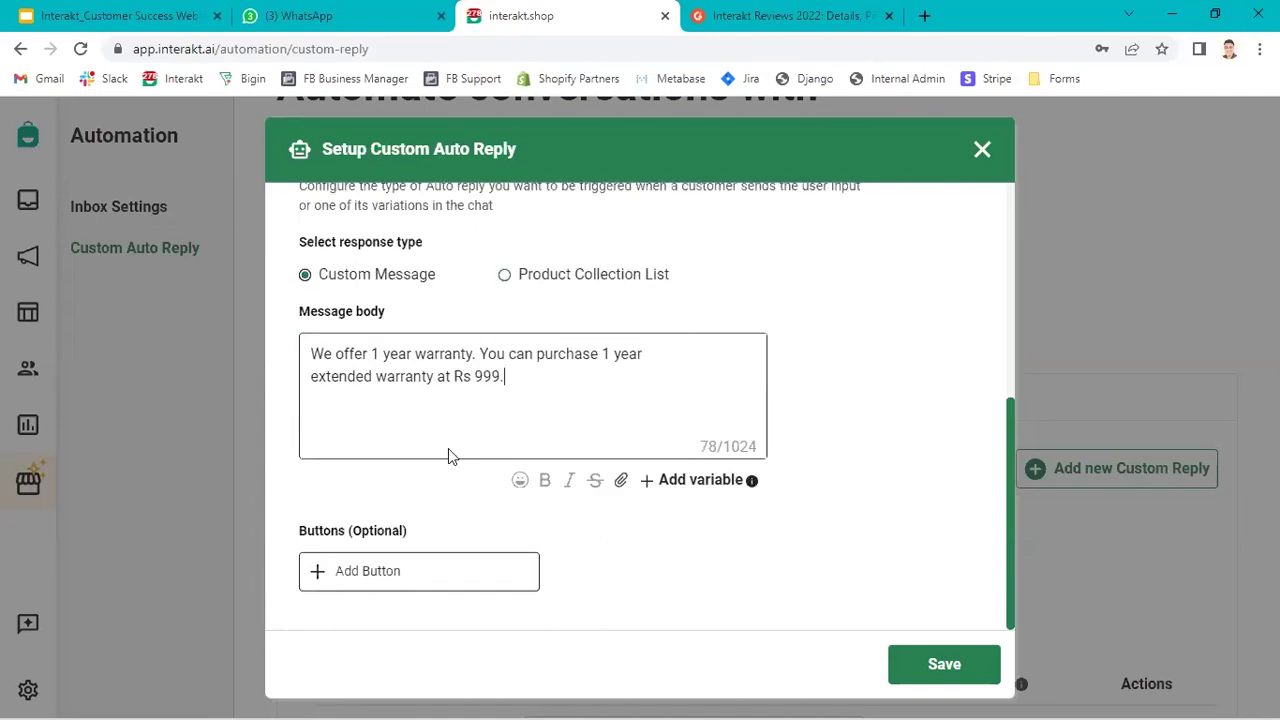
pyautogui.click(893, 638)
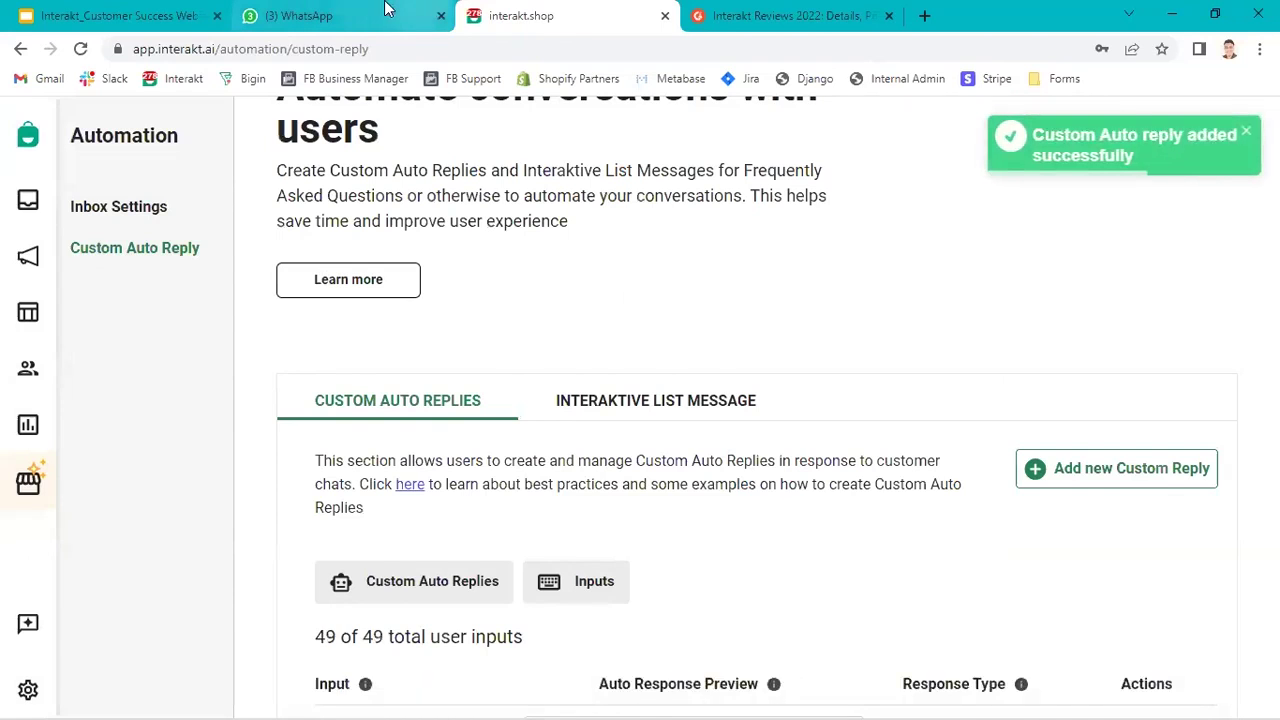
# Send 'Warranty' in the WhatsApp demo chat and confirm the Rs 999 extended-warranty auto reply arrives.
pyautogui.click(300, 16)
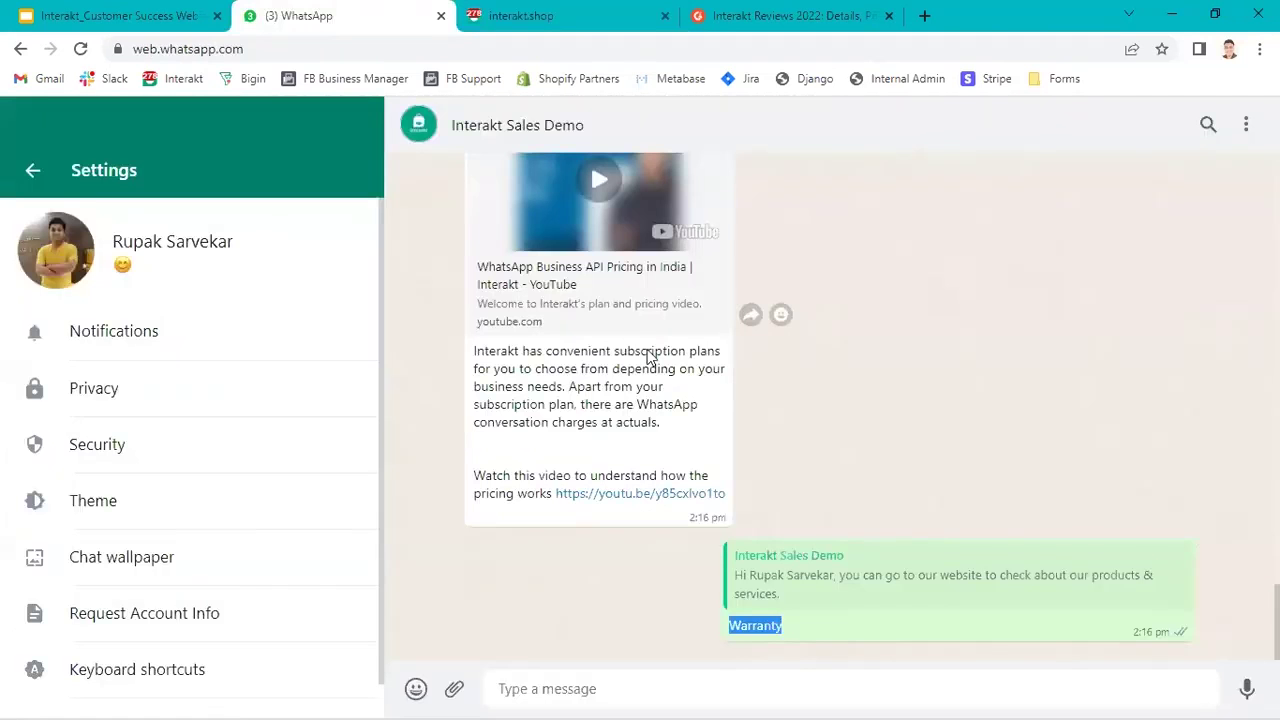
pyautogui.scroll(3, 684, 392)
pyautogui.scroll(-3, 684, 392)
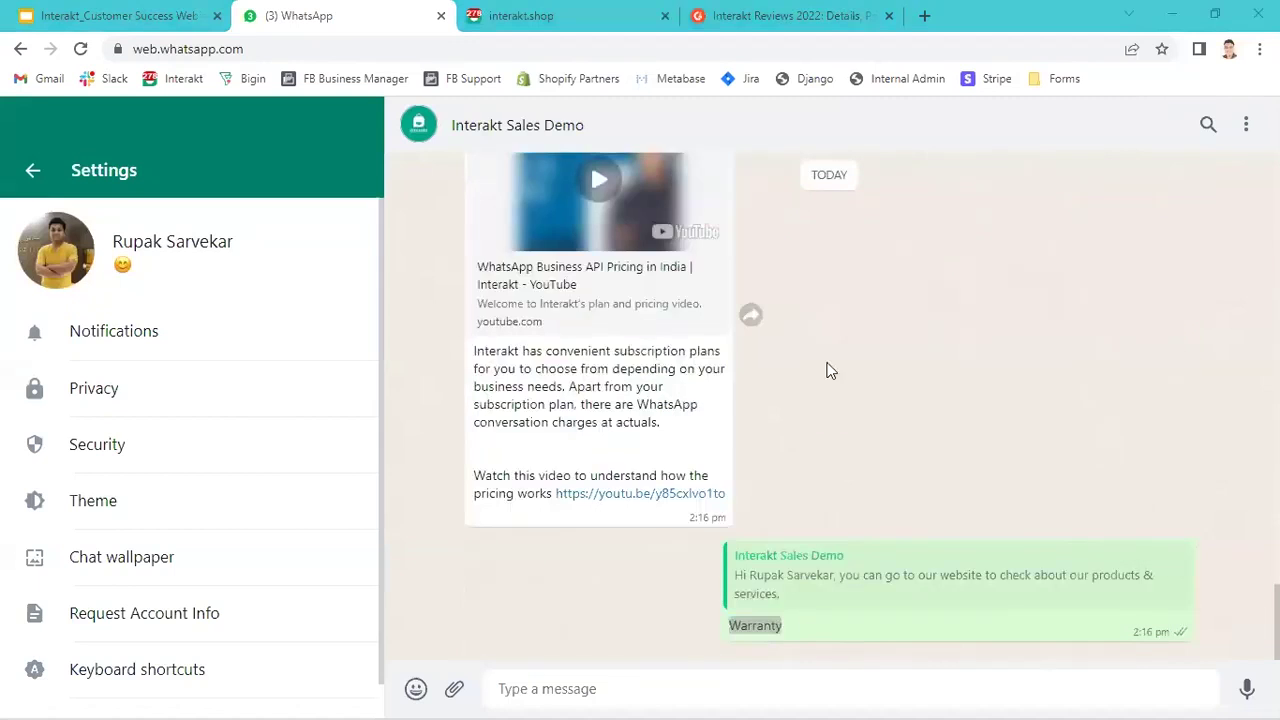
pyautogui.click(569, 692)
pyautogui.write('Warranty')
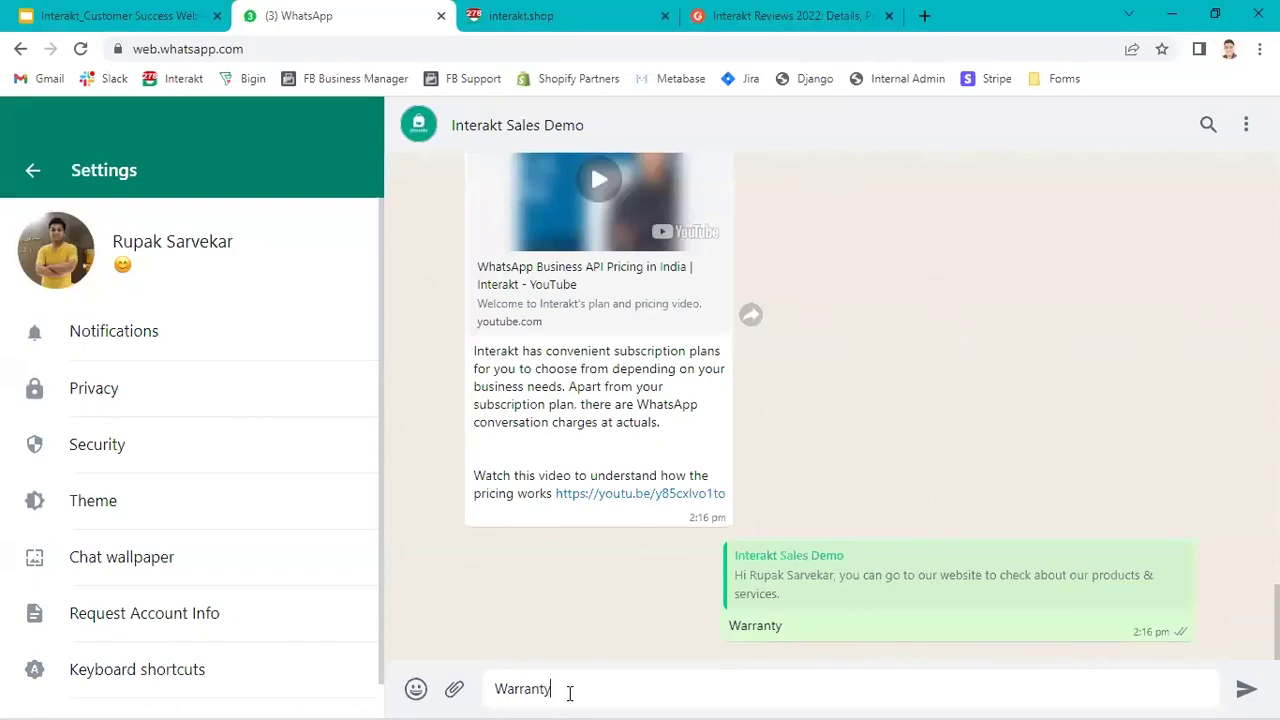
pyautogui.press('Return')
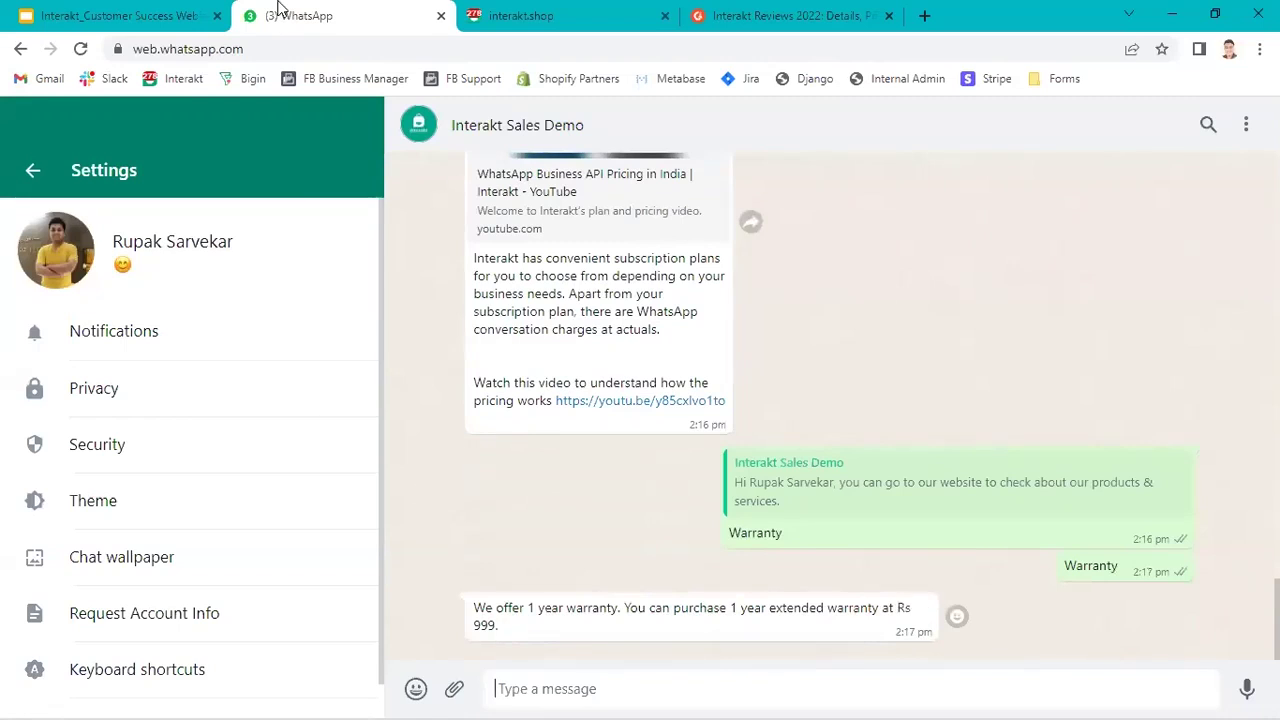
pyautogui.click(585, 12)
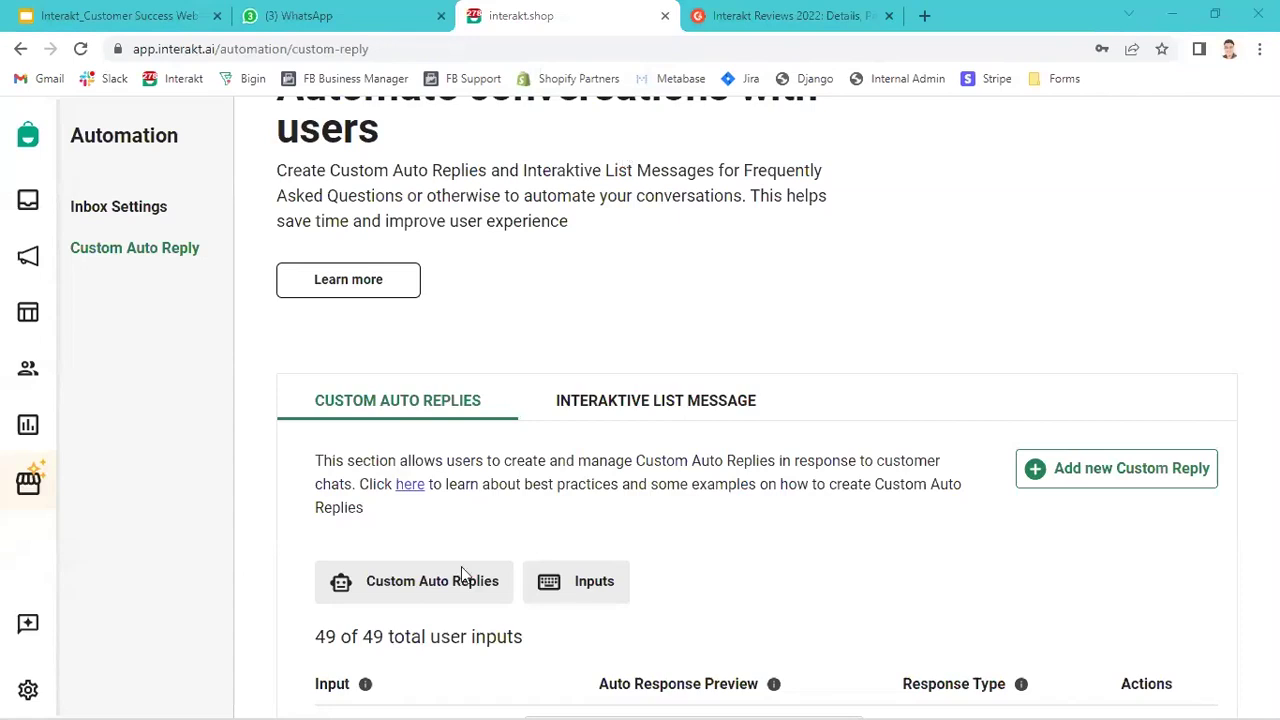
# Scroll through all 49 custom auto replies to review their responses and reply types.
pyautogui.scroll(-2, 461, 574)
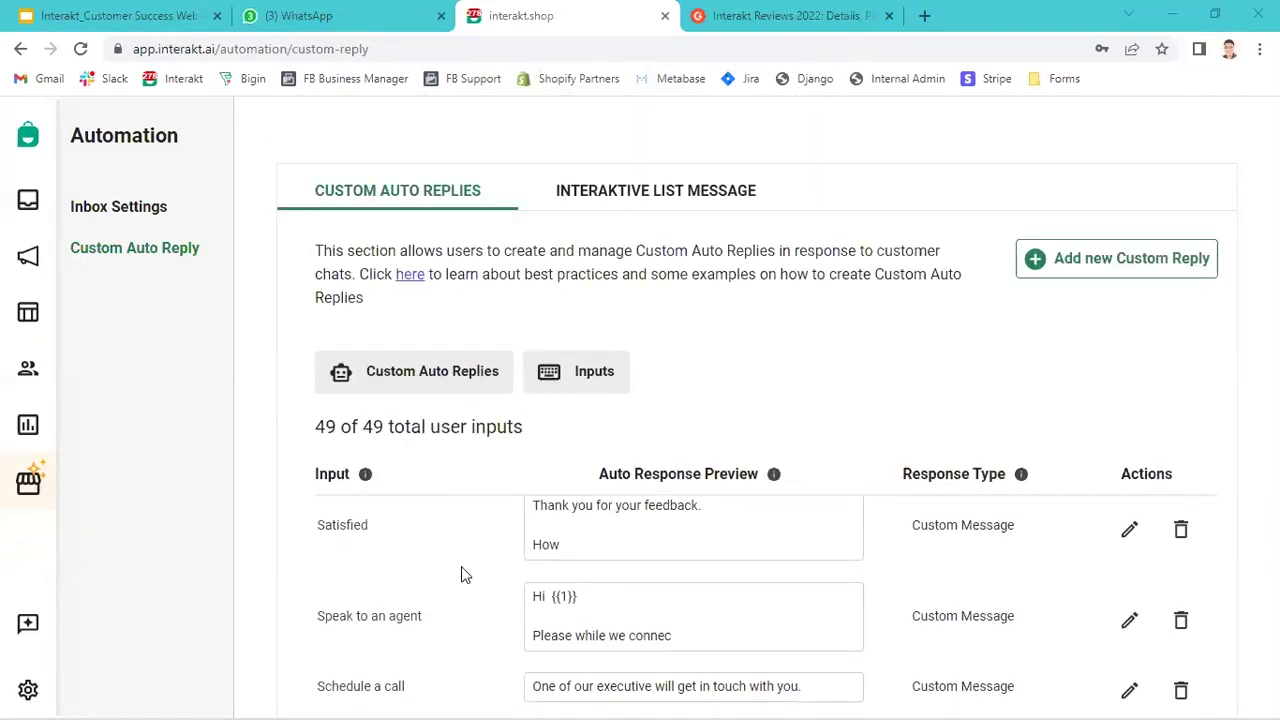
pyautogui.scroll(-3, 461, 567)
pyautogui.scroll(-10, 461, 568)
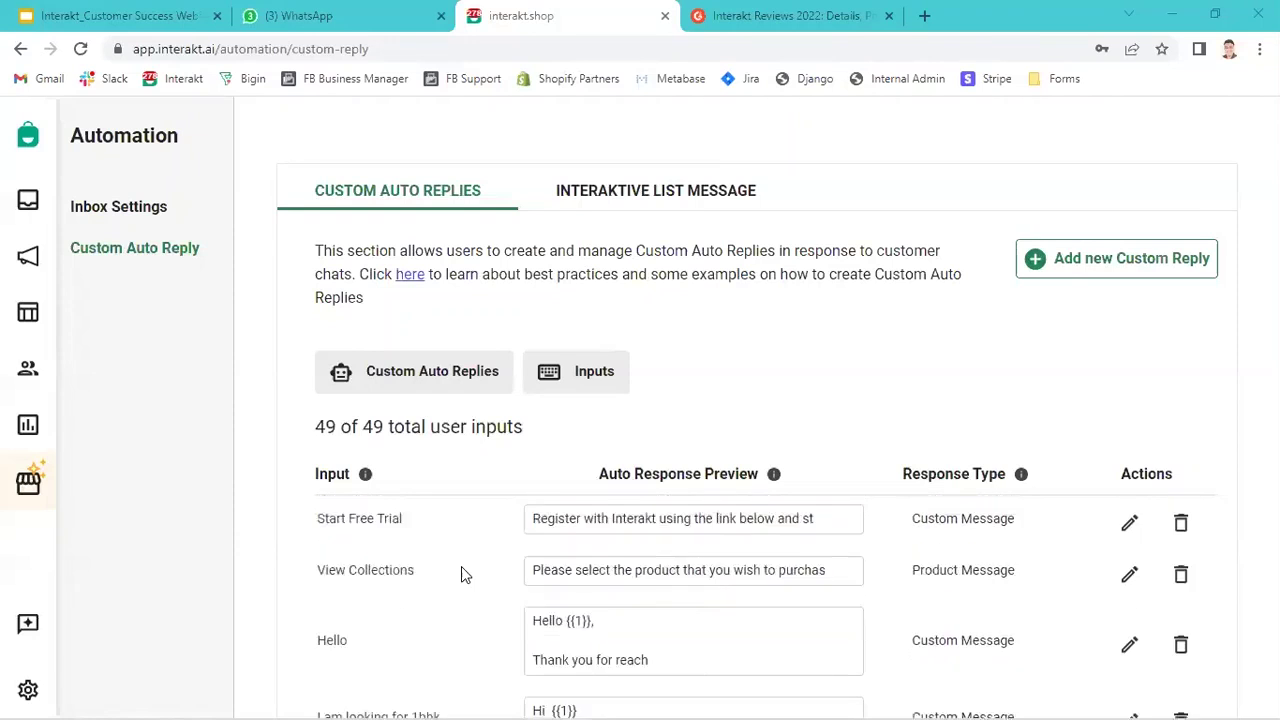
pyautogui.scroll(-8, 461, 566)
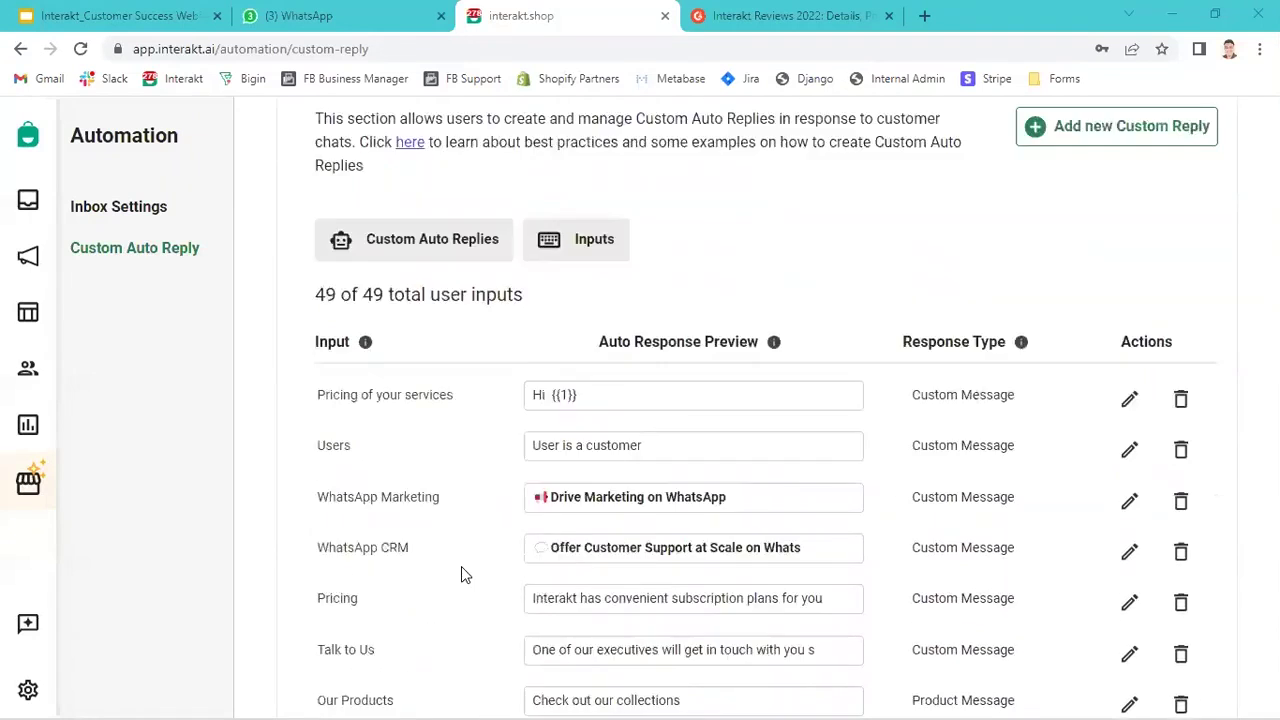
pyautogui.scroll(1, 461, 575)
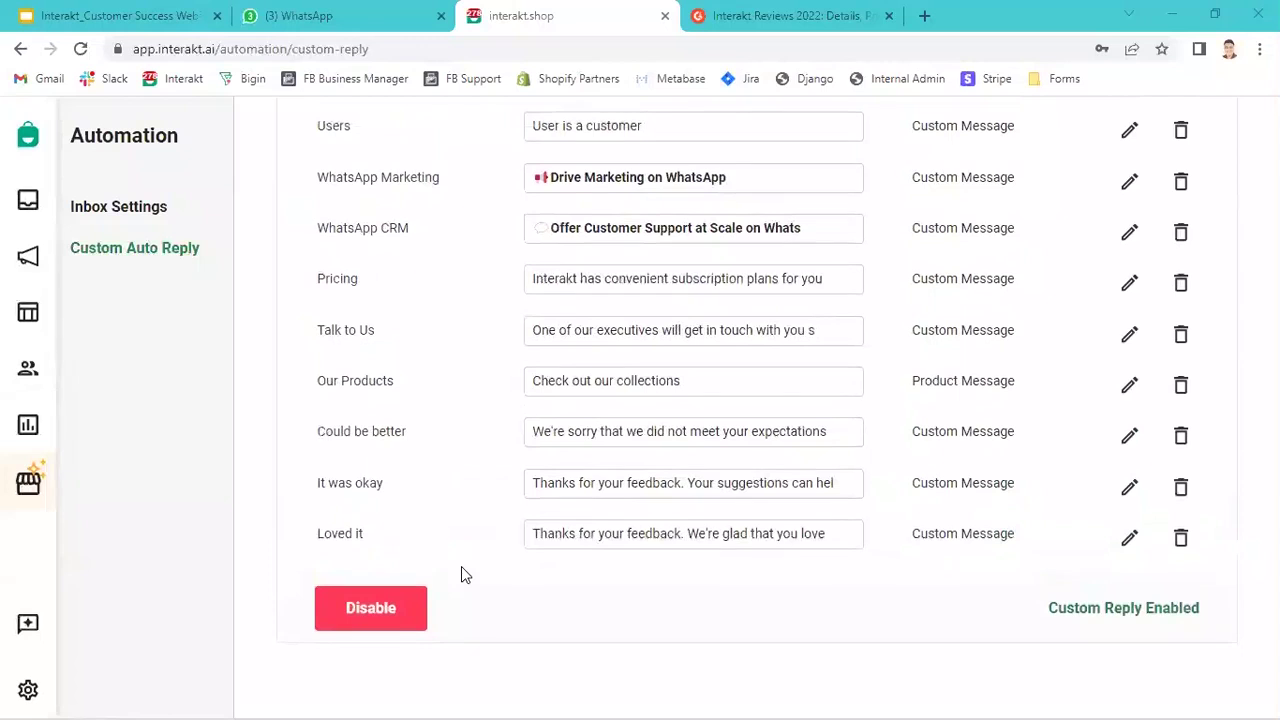
pyautogui.scroll(5, 461, 573)
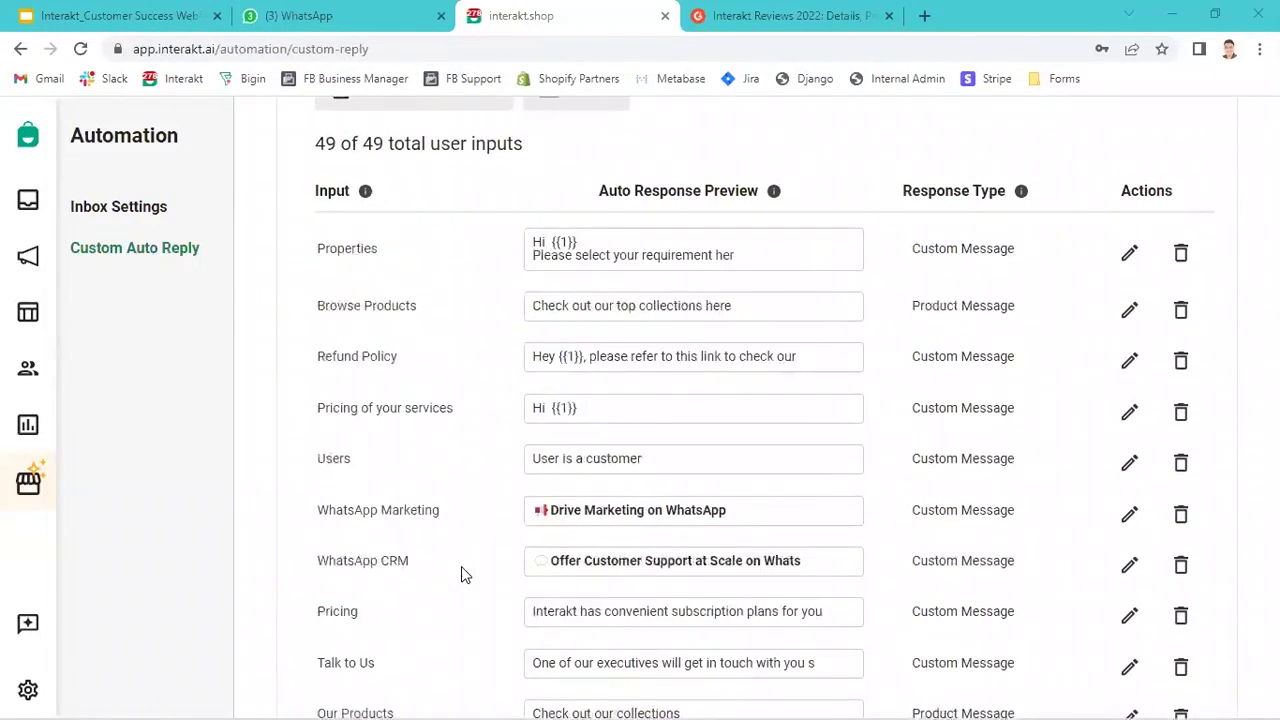
pyautogui.scroll(5, 461, 566)
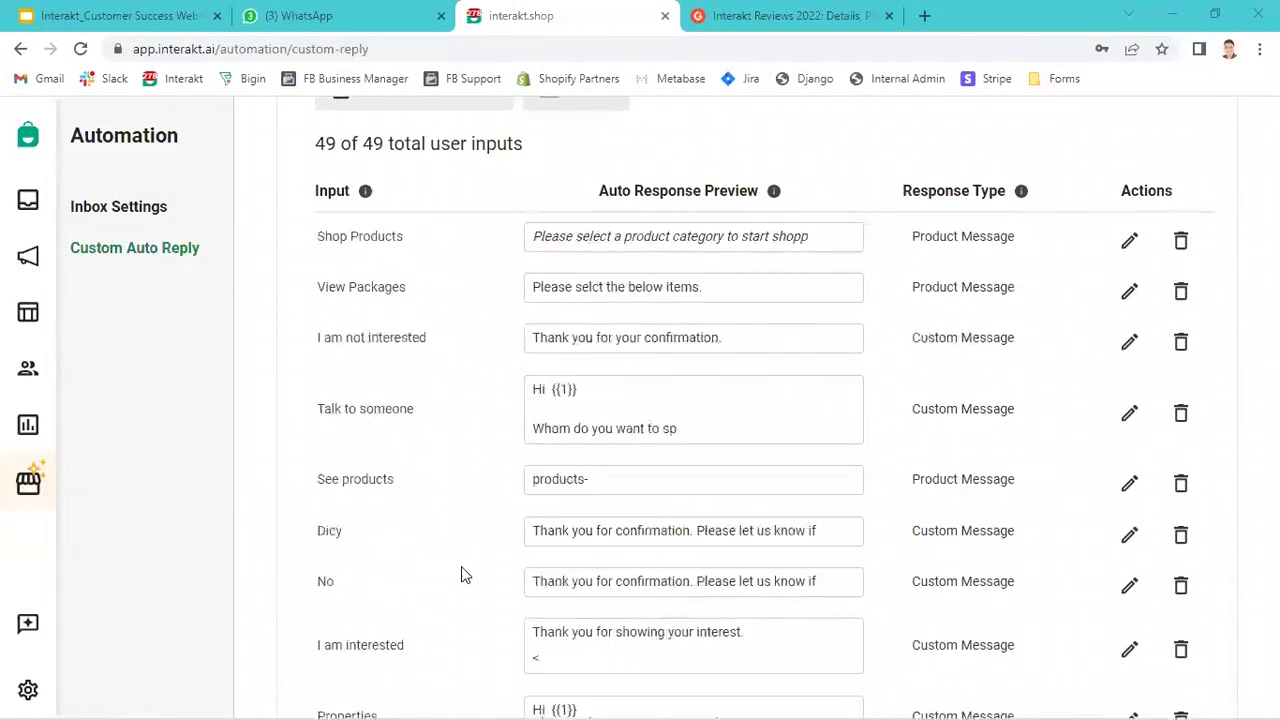
pyautogui.click(105, 212)
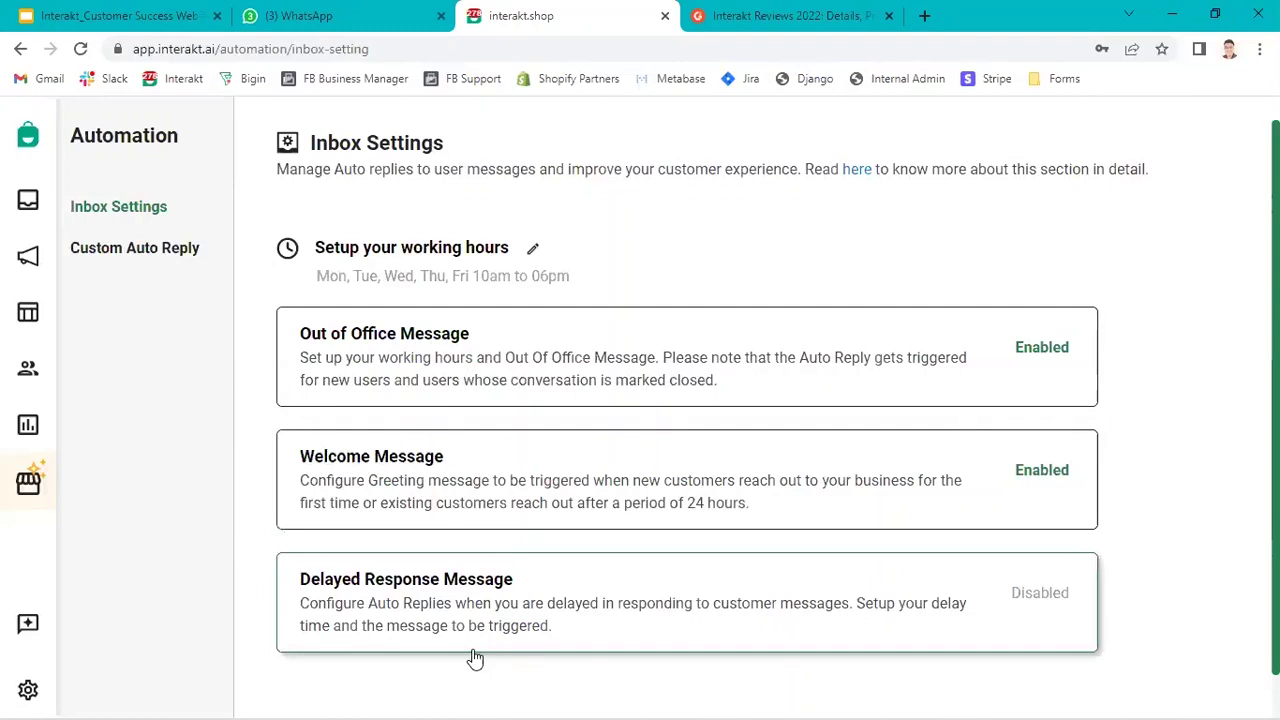
pyautogui.click(111, 258)
pyautogui.scroll(-1, 470, 300)
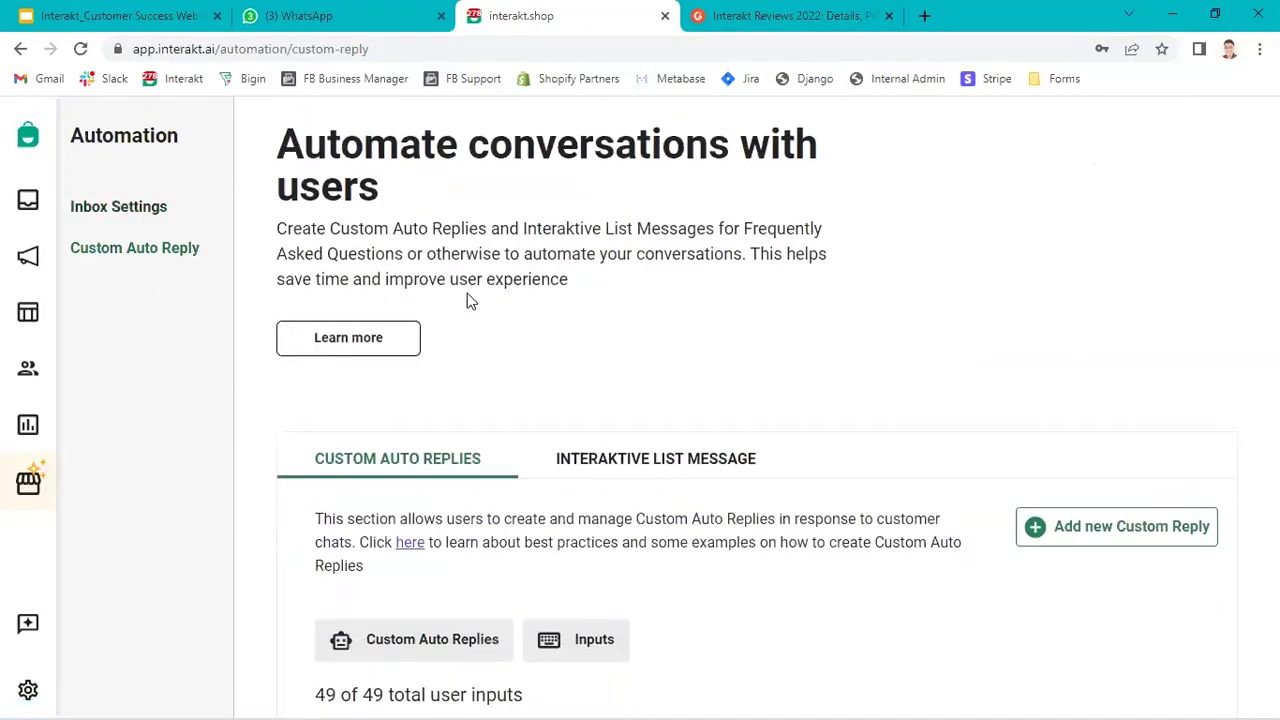
pyautogui.scroll(-1, 471, 411)
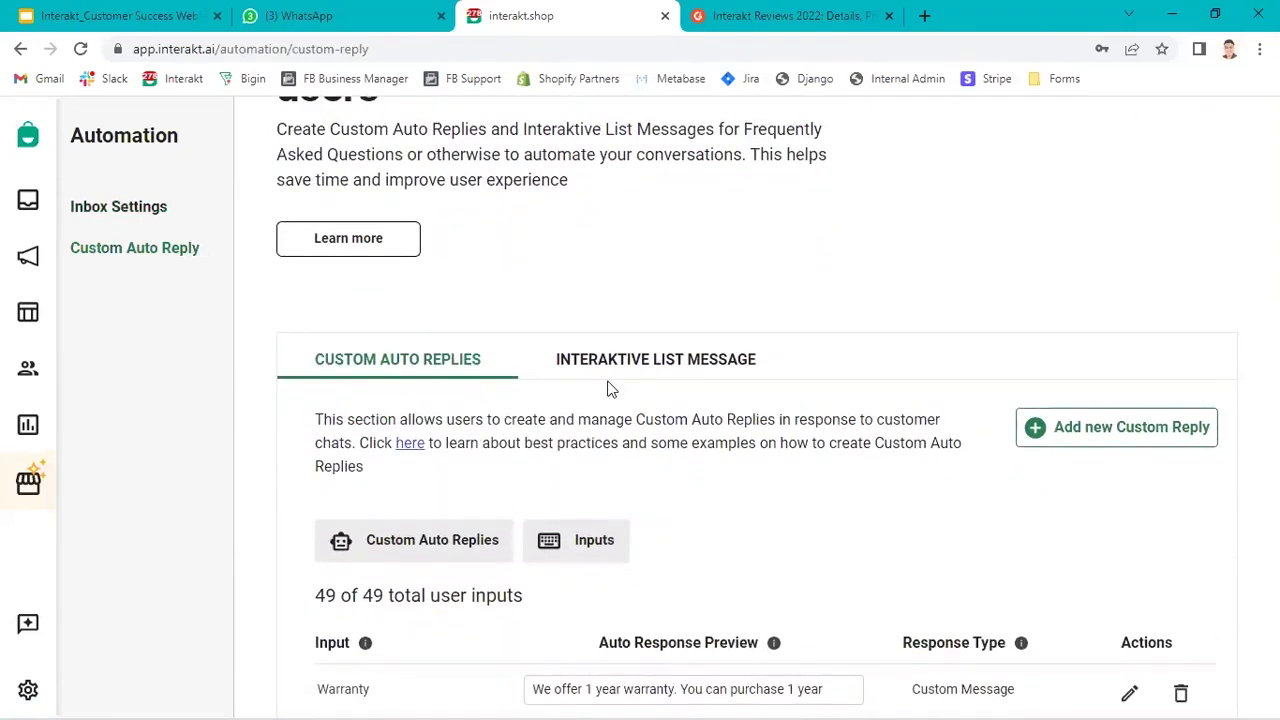
pyautogui.click(644, 385)
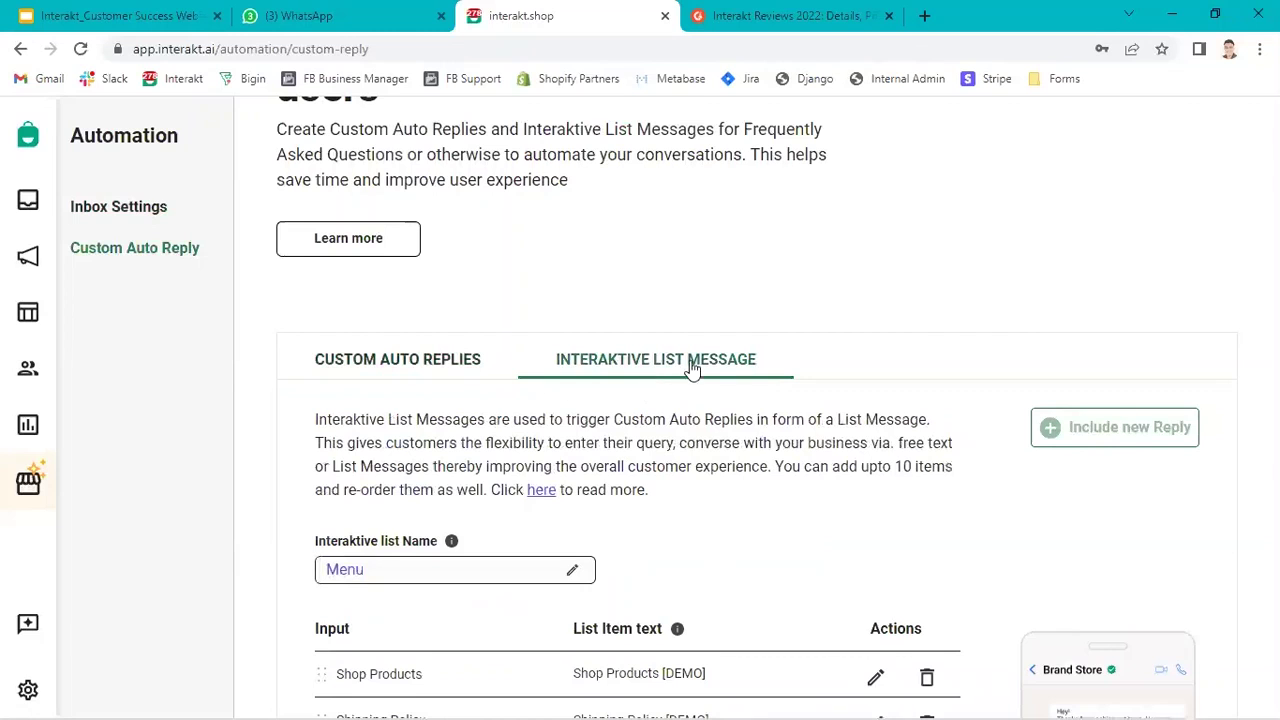
pyautogui.click(335, 362)
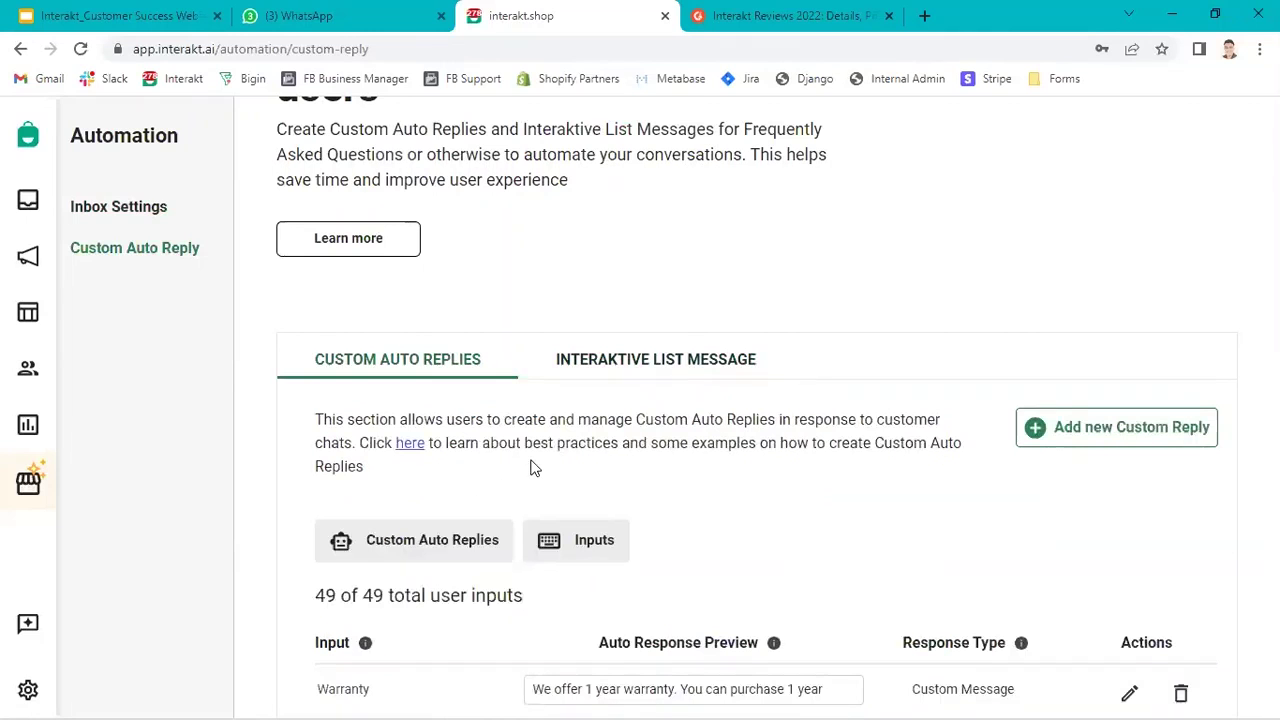
pyautogui.scroll(-2, 503, 583)
pyautogui.scroll(-4, 390, 587)
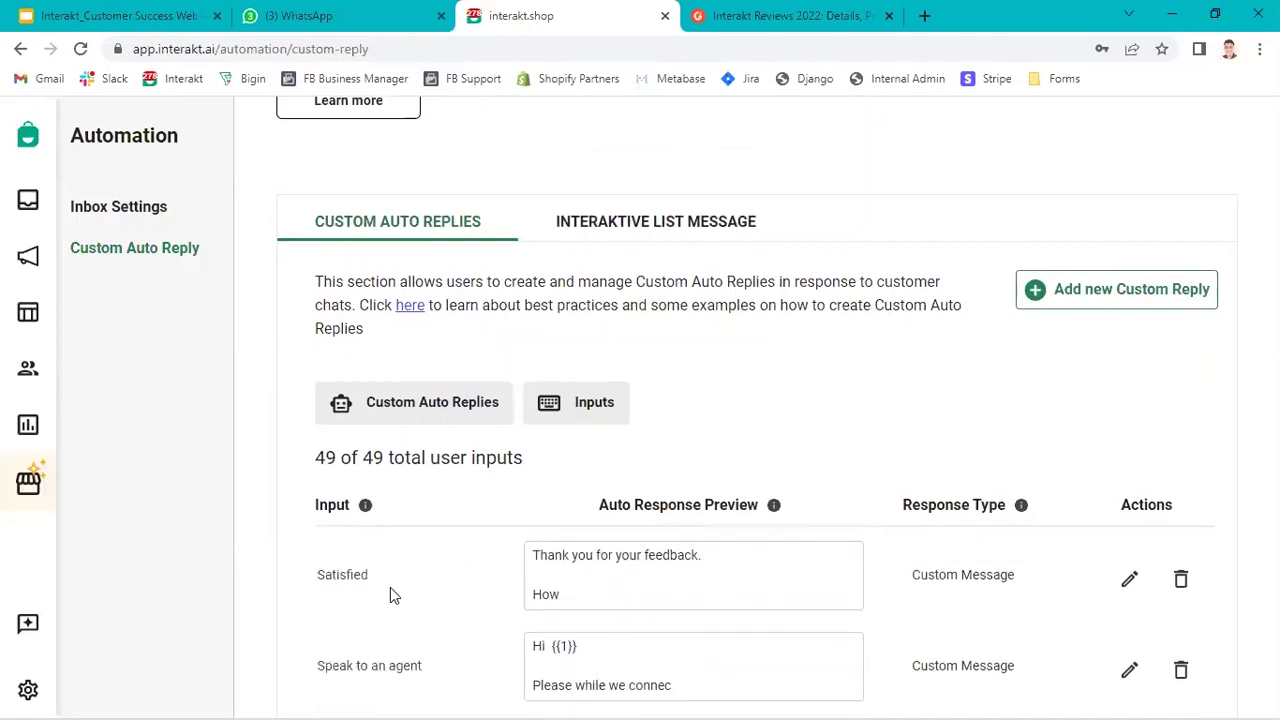
pyautogui.scroll(-2, 326, 600)
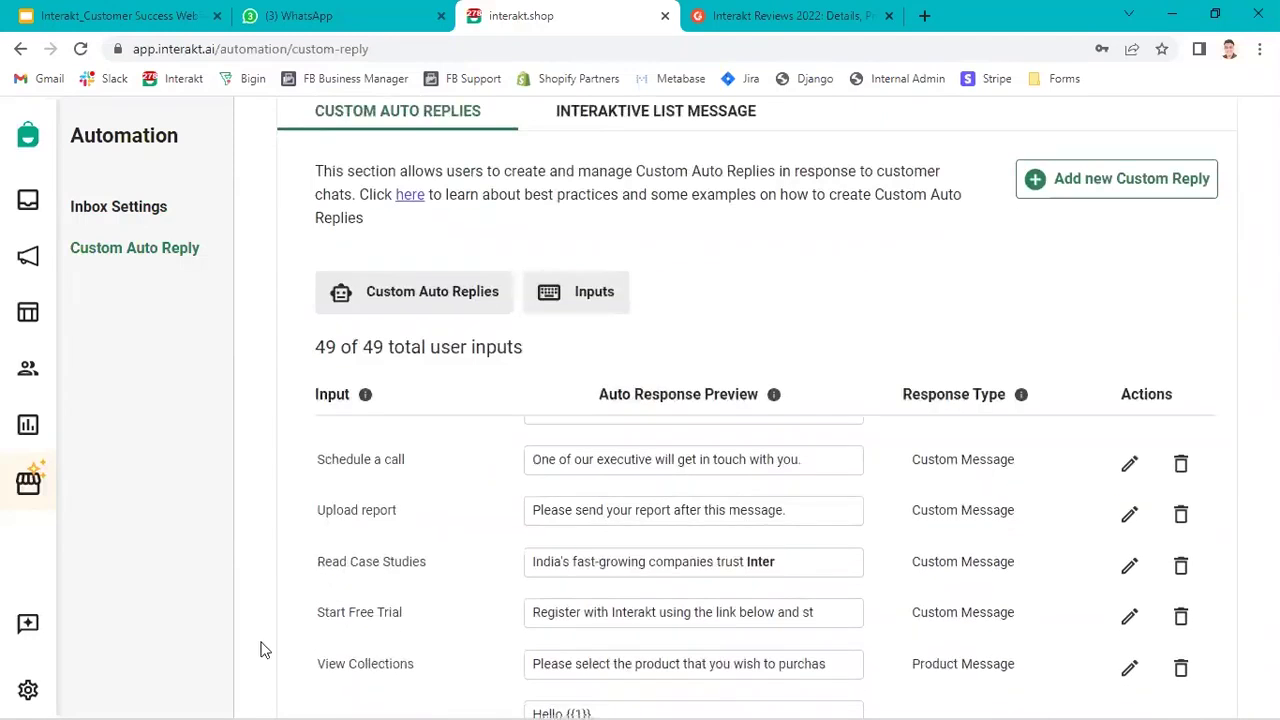
pyautogui.scroll(-2, 334, 548)
pyautogui.scroll(1, 335, 585)
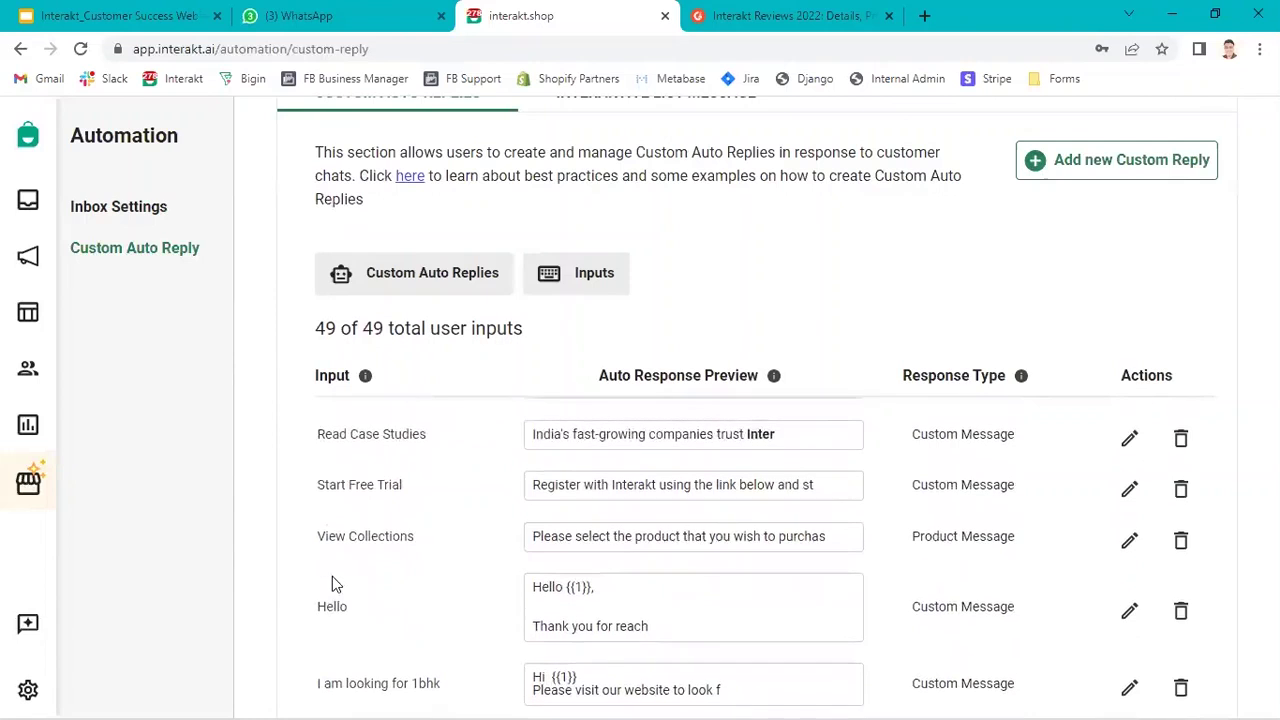
pyautogui.scroll(4, 332, 576)
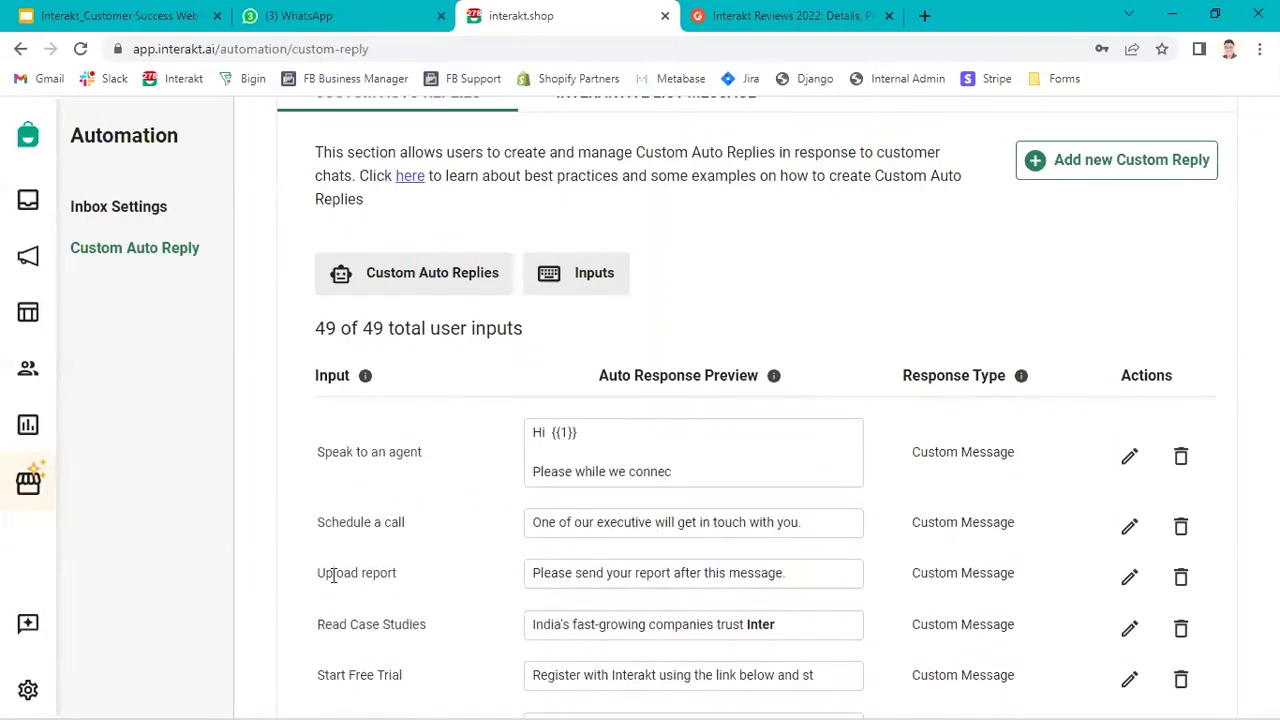
pyautogui.scroll(1, 332, 576)
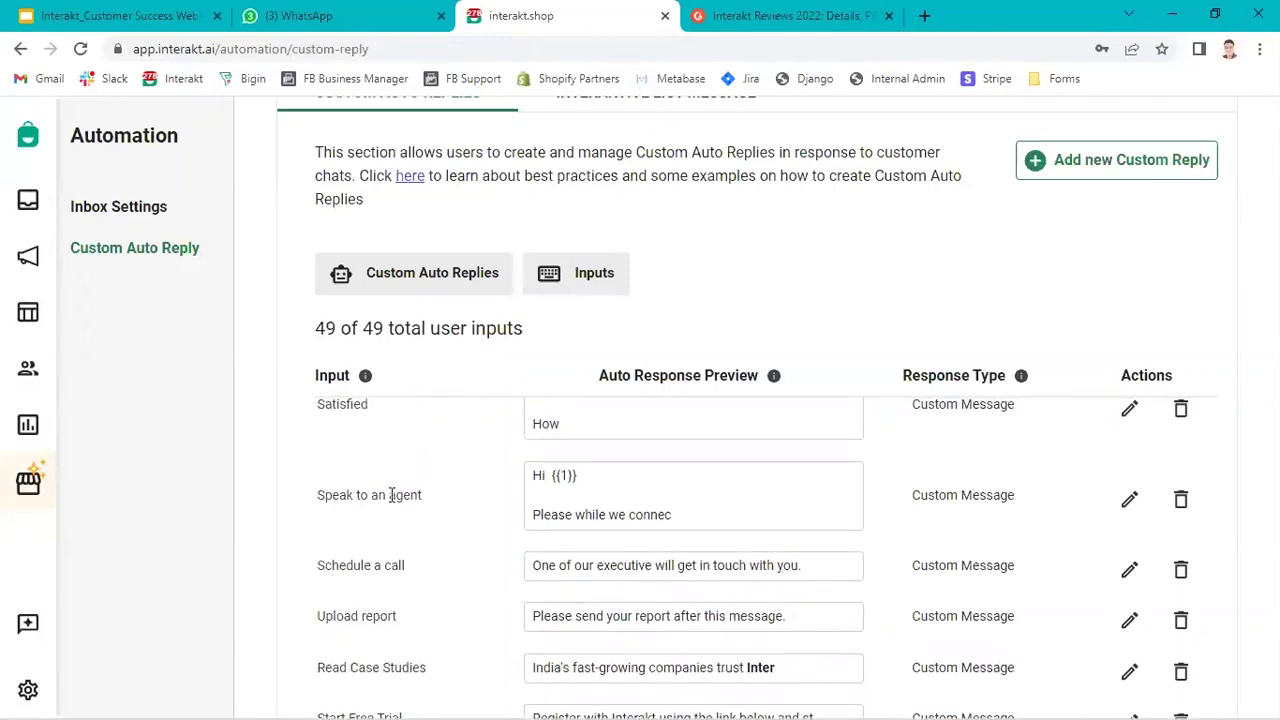
pyautogui.scroll(2, 574, 363)
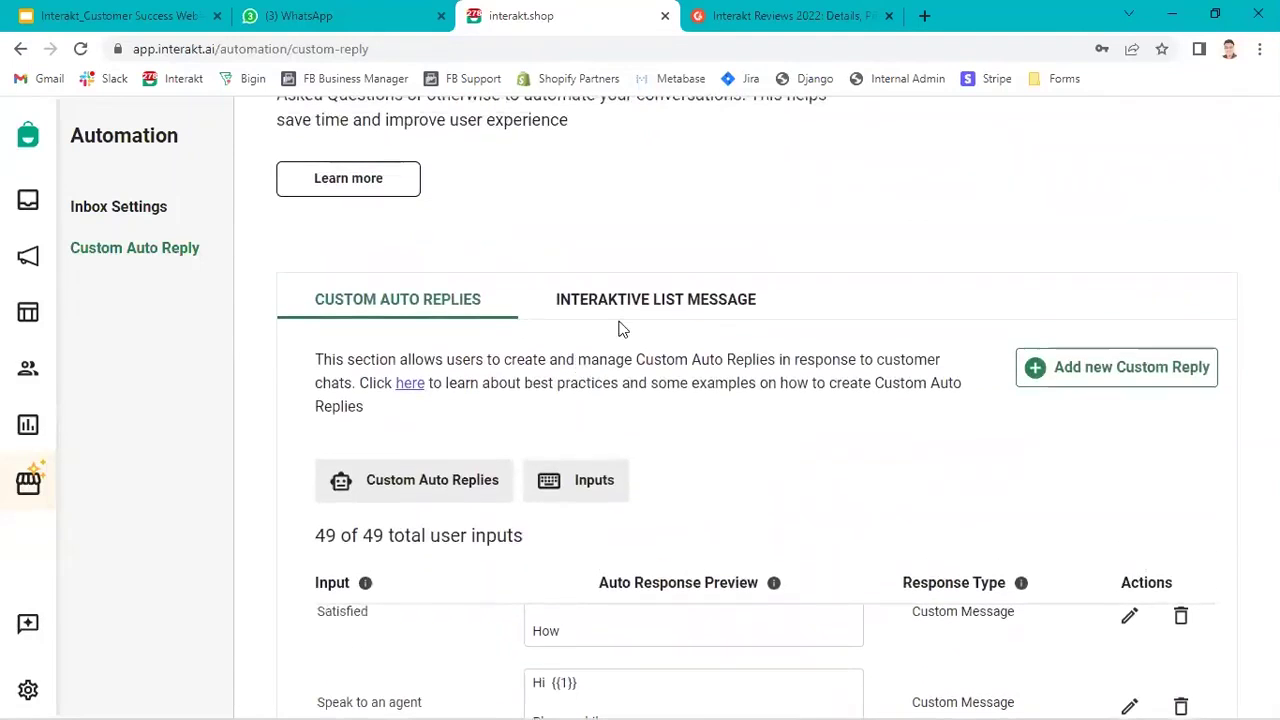
# Review the Menu list message items, then return to the custom auto replies table.
pyautogui.click(664, 313)
pyautogui.scroll(-4, 417, 554)
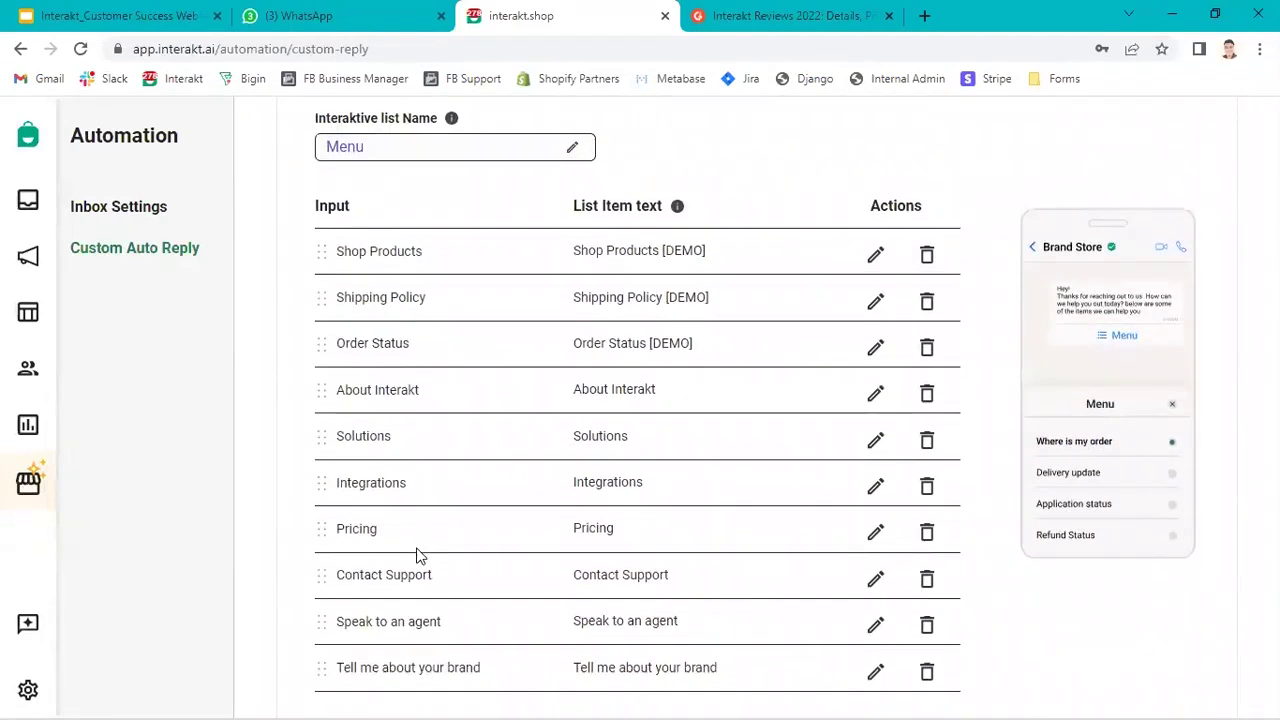
pyautogui.scroll(1, 417, 554)
pyautogui.scroll(-2, 417, 554)
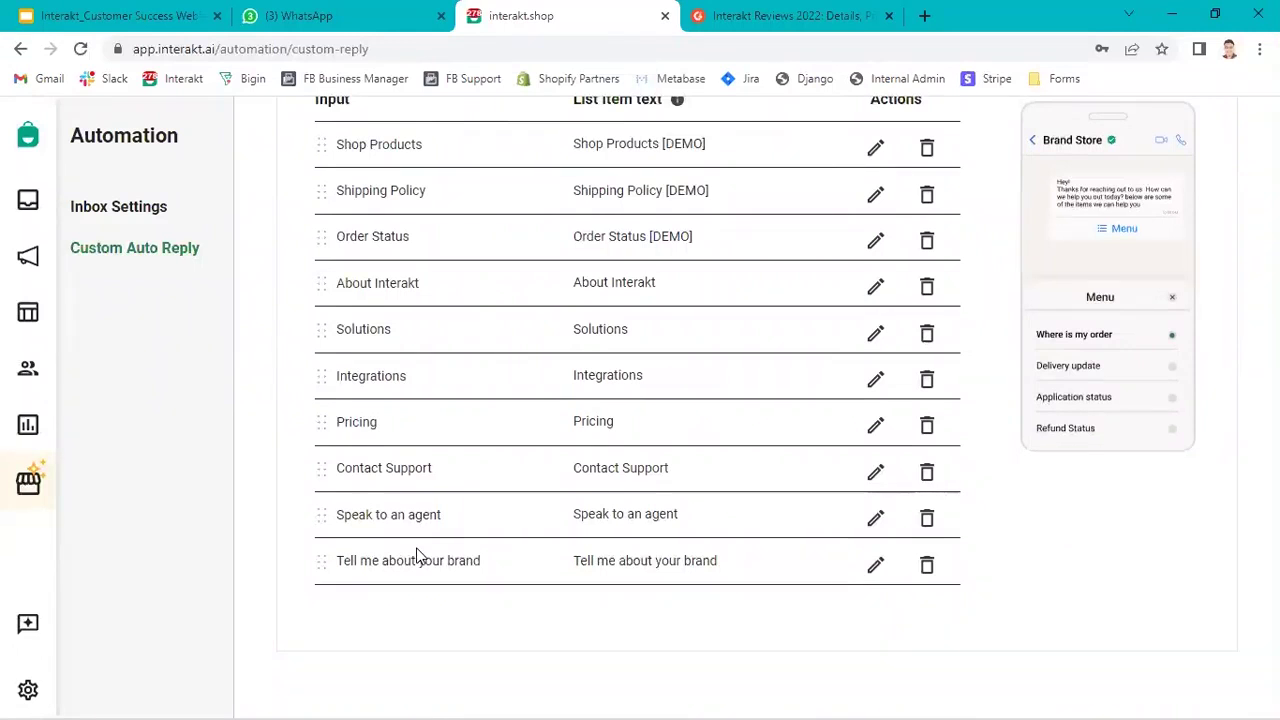
pyautogui.scroll(2, 417, 557)
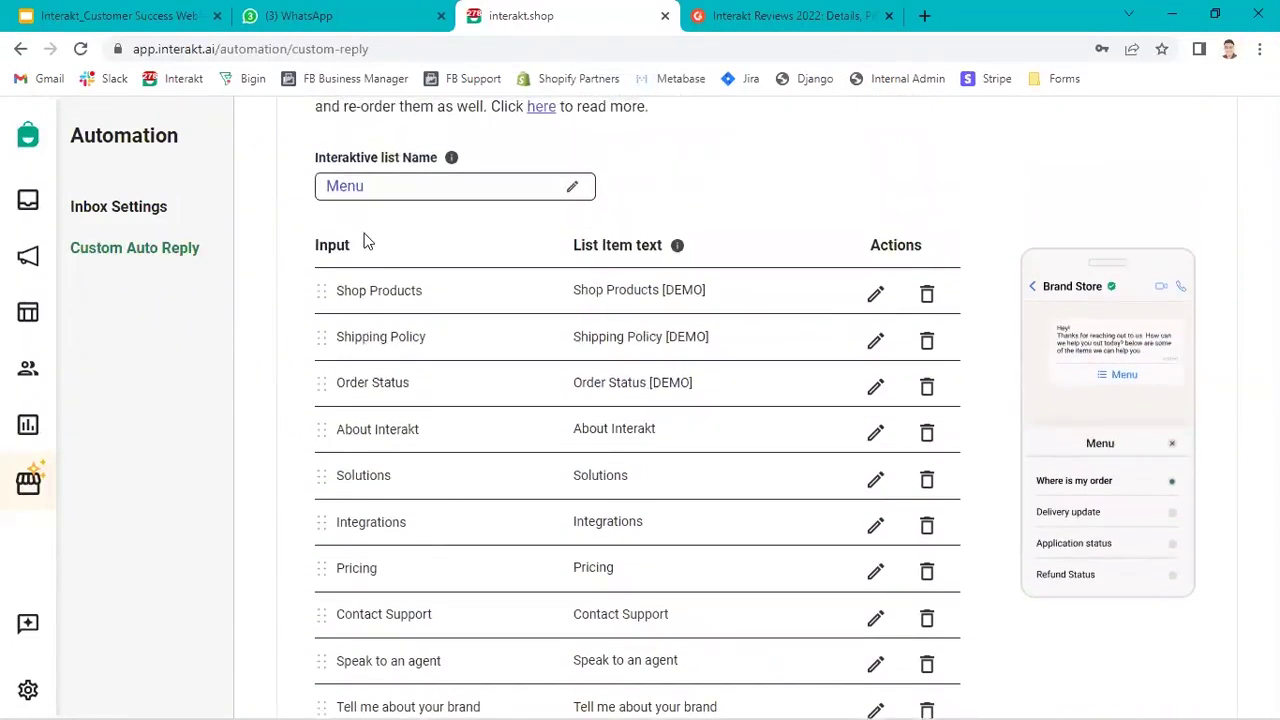
pyautogui.scroll(3, 357, 589)
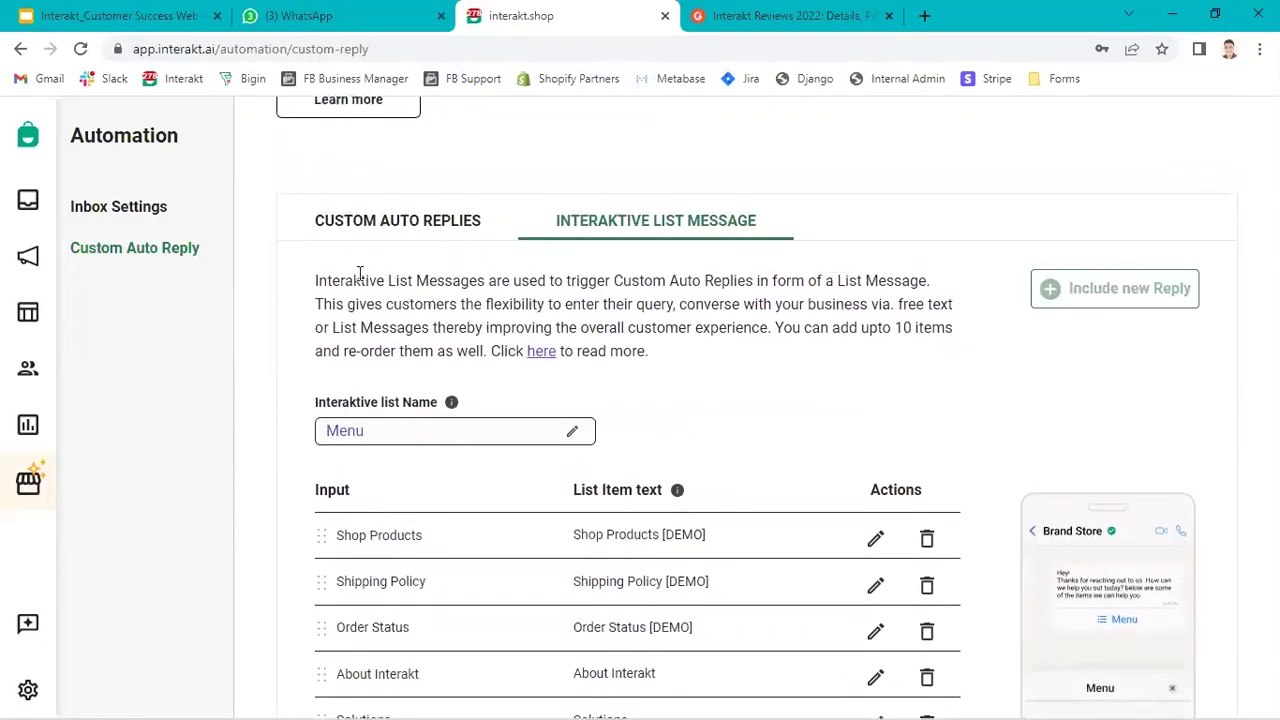
pyautogui.click(395, 238)
pyautogui.scroll(-5, 414, 494)
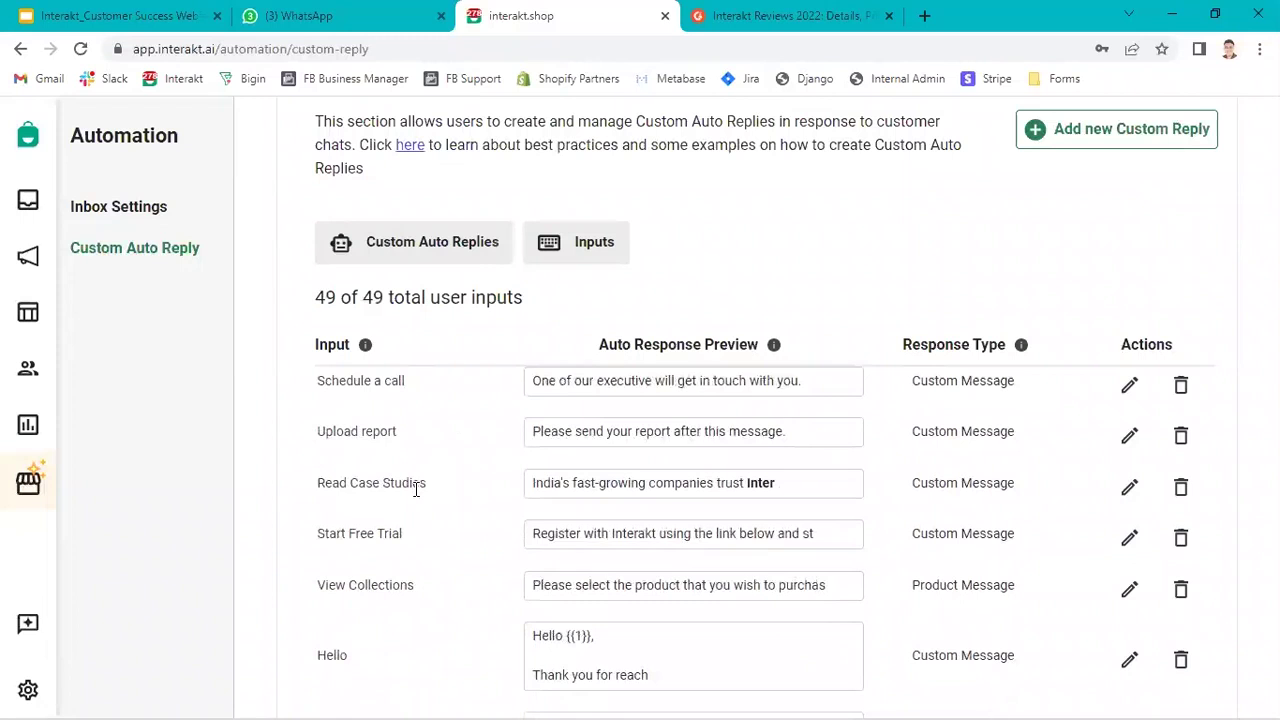
pyautogui.scroll(5, 414, 490)
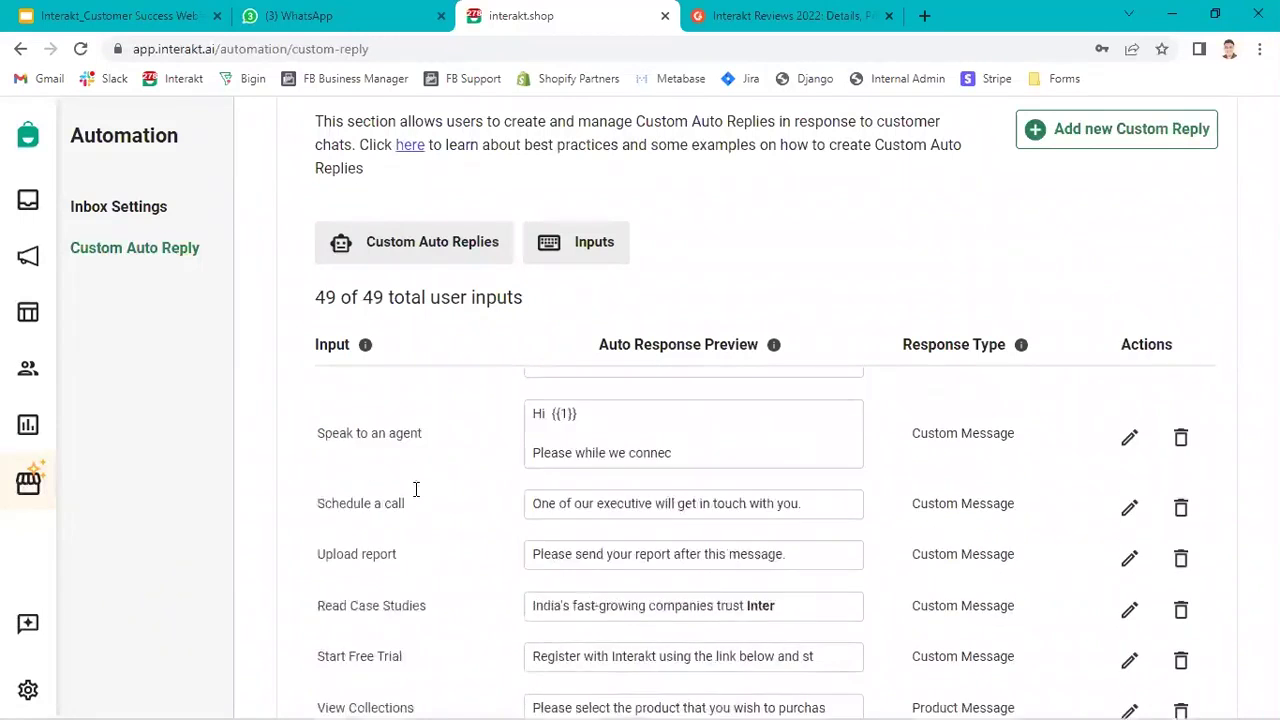
pyautogui.scroll(3, 381, 507)
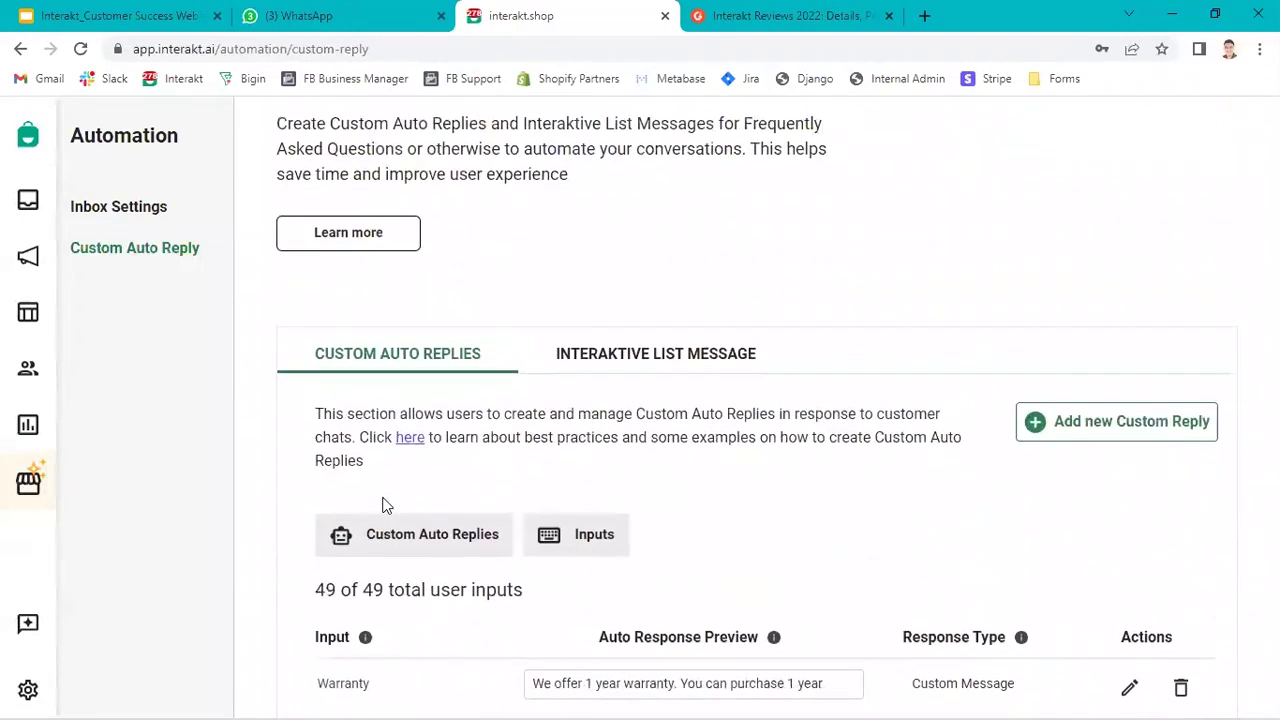
# Reopen the Menu list message and re-save its list name as Menu.
pyautogui.click(654, 380)
pyautogui.scroll(-1, 783, 440)
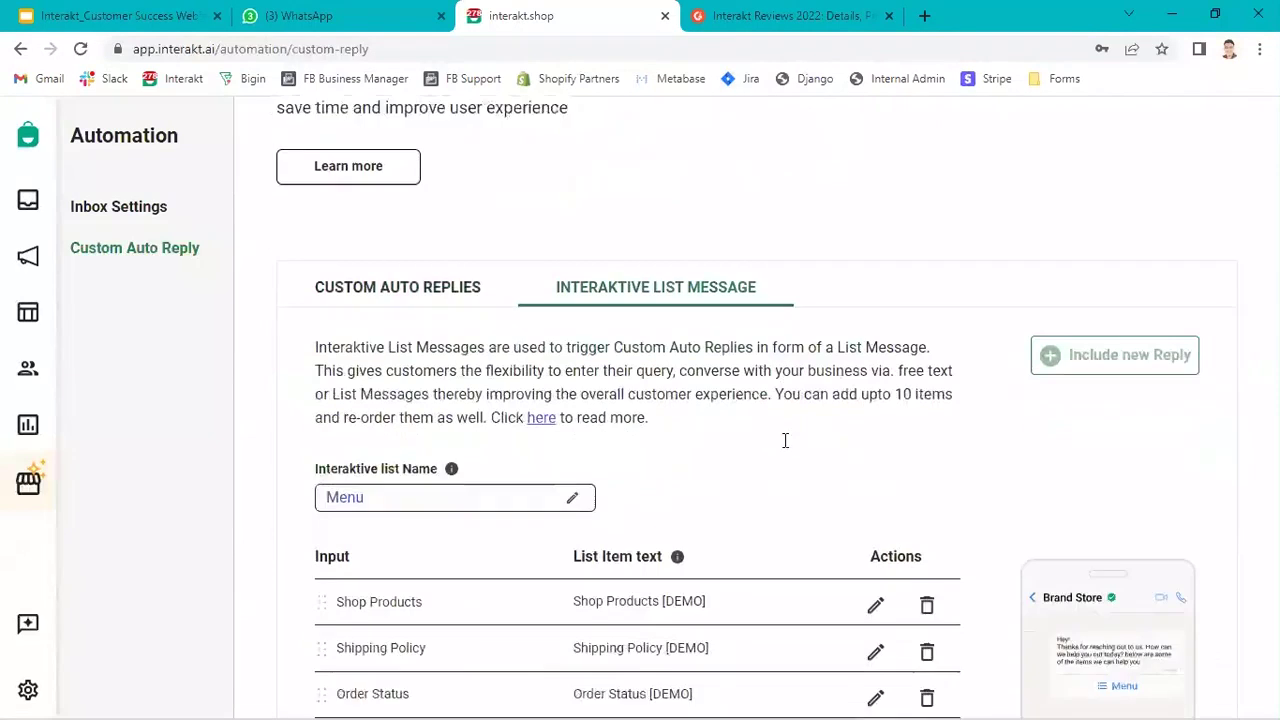
pyautogui.scroll(-2, 450, 557)
pyautogui.scroll(-3, 433, 551)
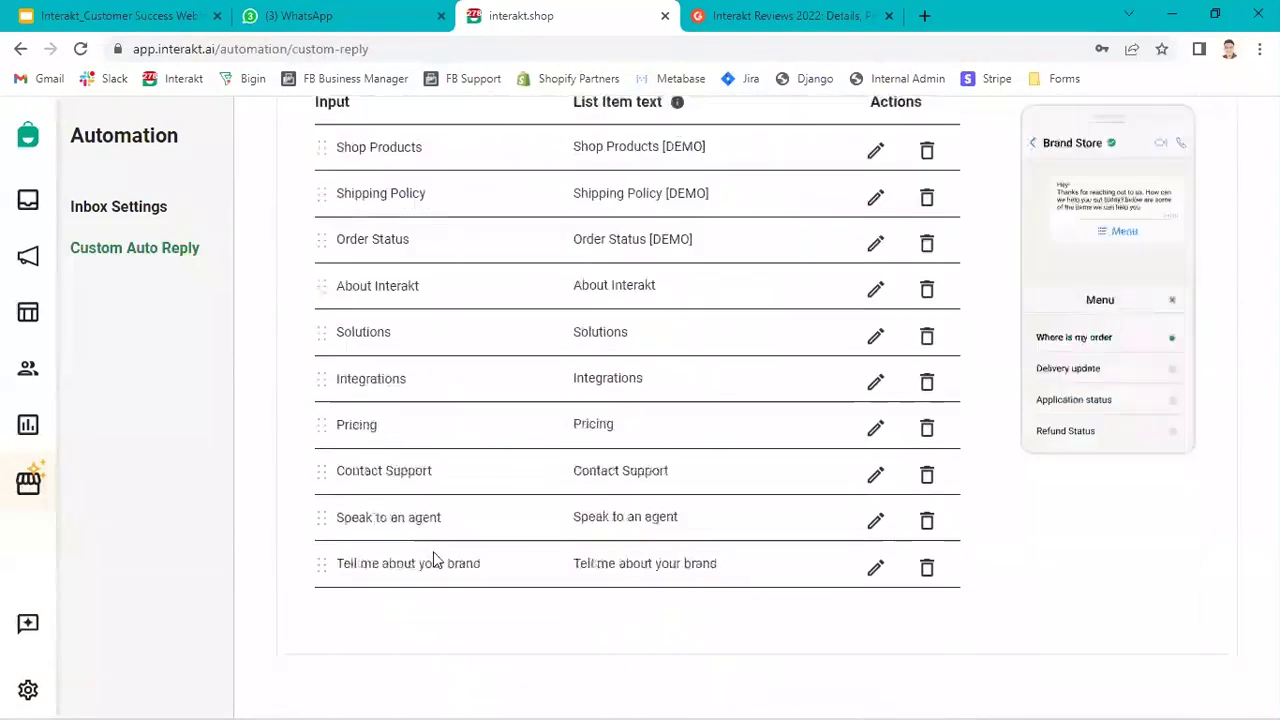
pyautogui.scroll(3, 433, 551)
pyautogui.scroll(1, 433, 551)
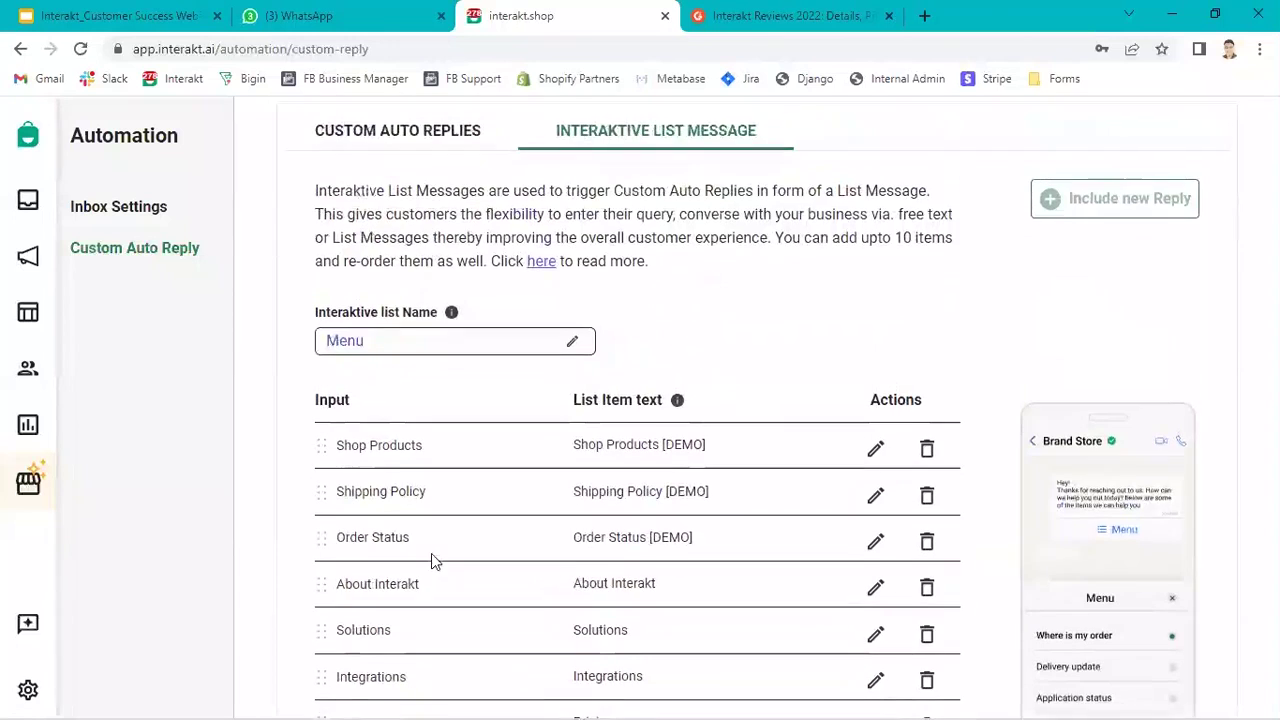
pyautogui.scroll(1, 431, 553)
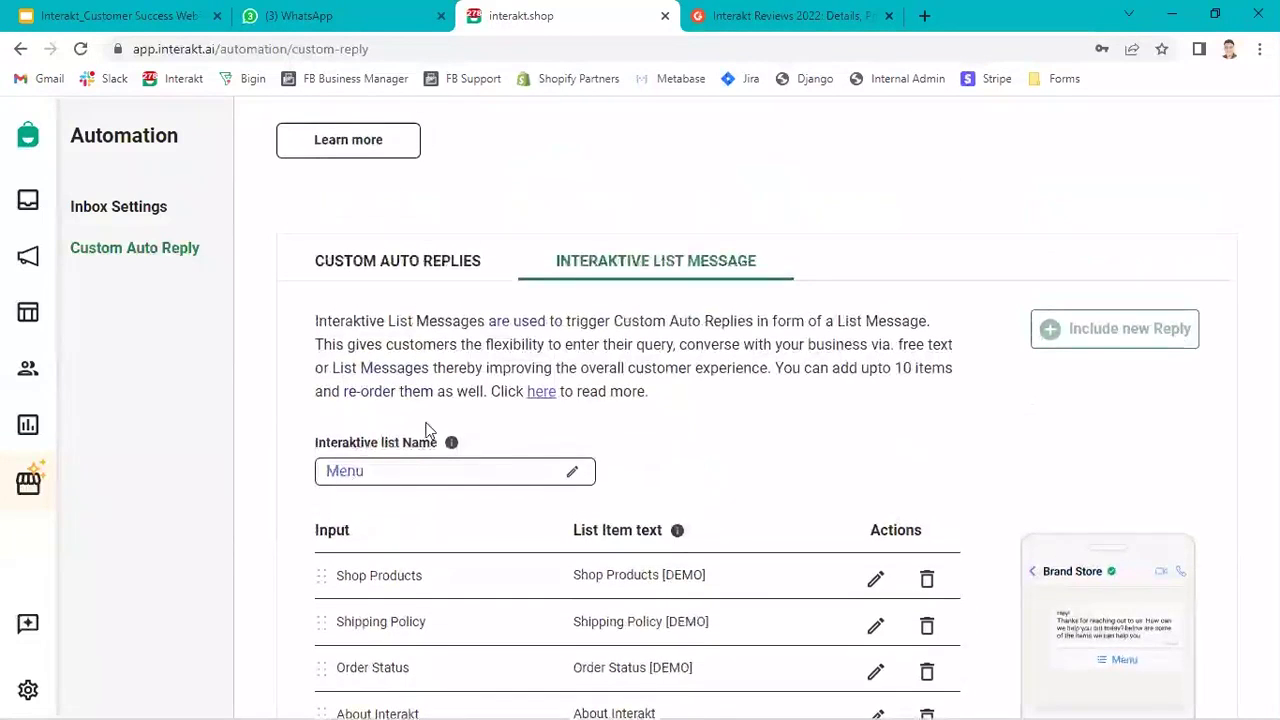
pyautogui.click(574, 474)
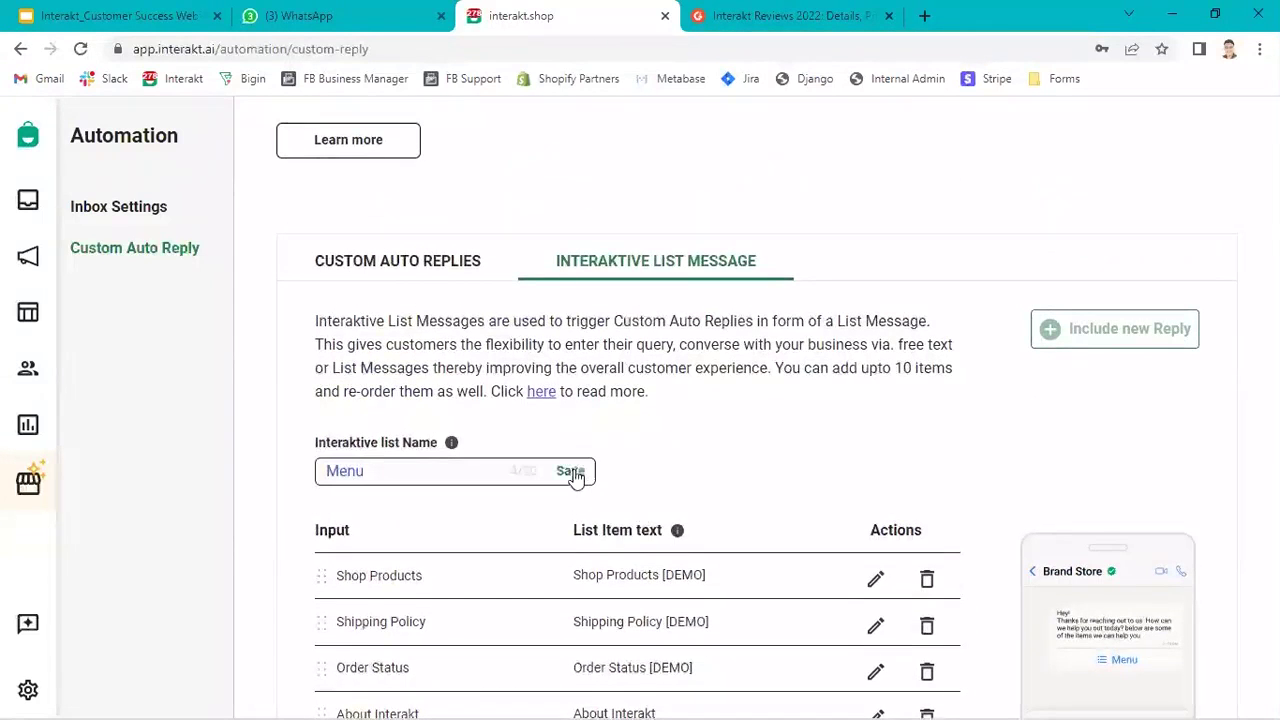
pyautogui.click(571, 472)
# Start a new custom auto reply with Feedback as the customer input.
pyautogui.scroll(1, 440, 380)
pyautogui.click(437, 344)
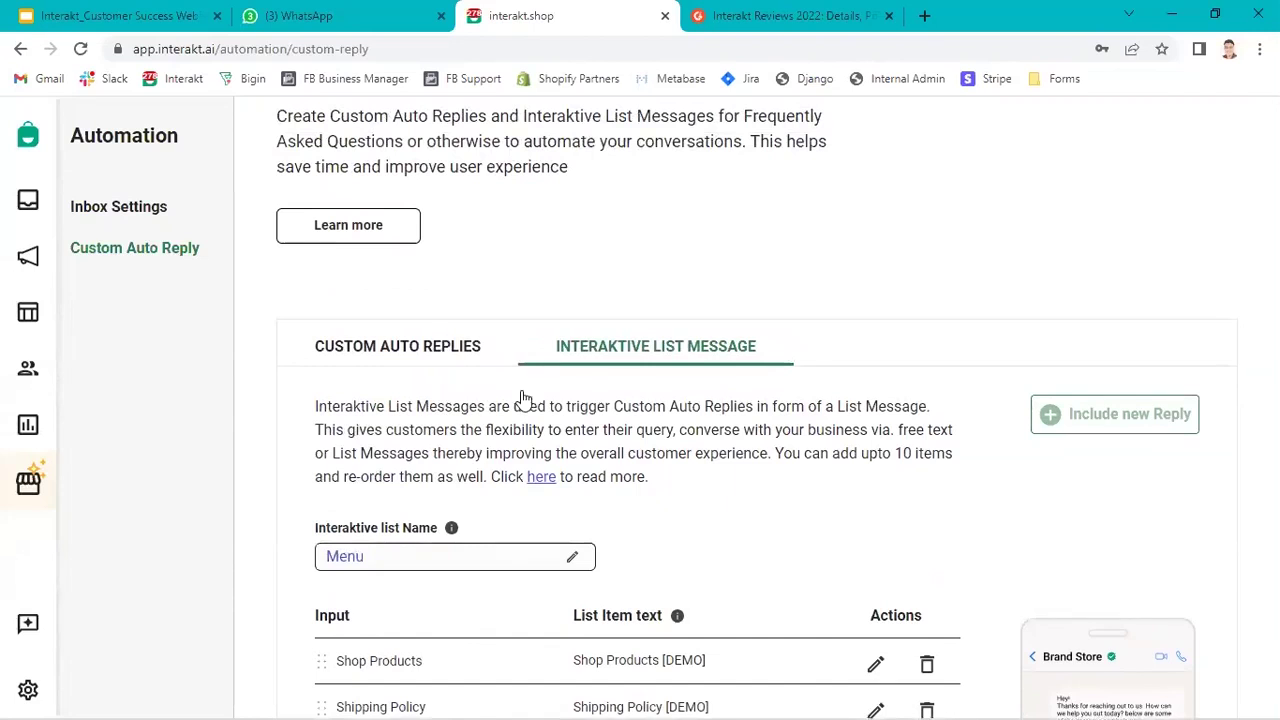
pyautogui.scroll(-3, 565, 408)
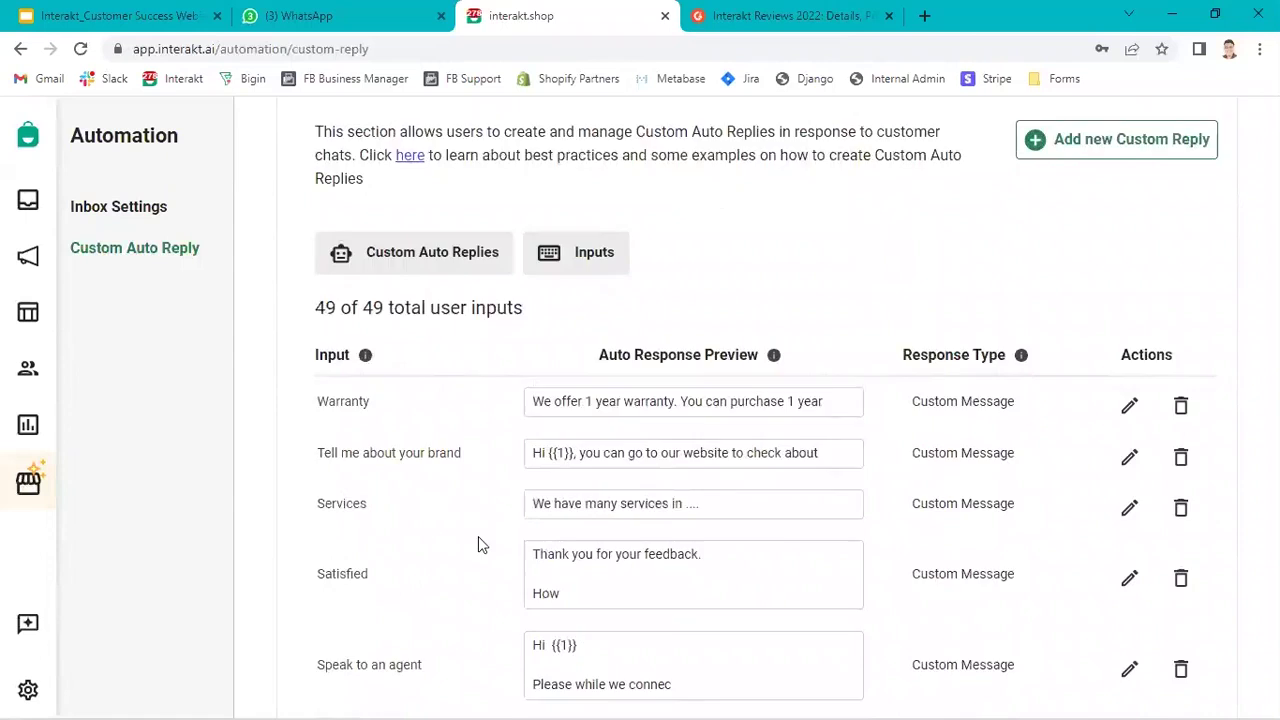
pyautogui.scroll(2, 478, 545)
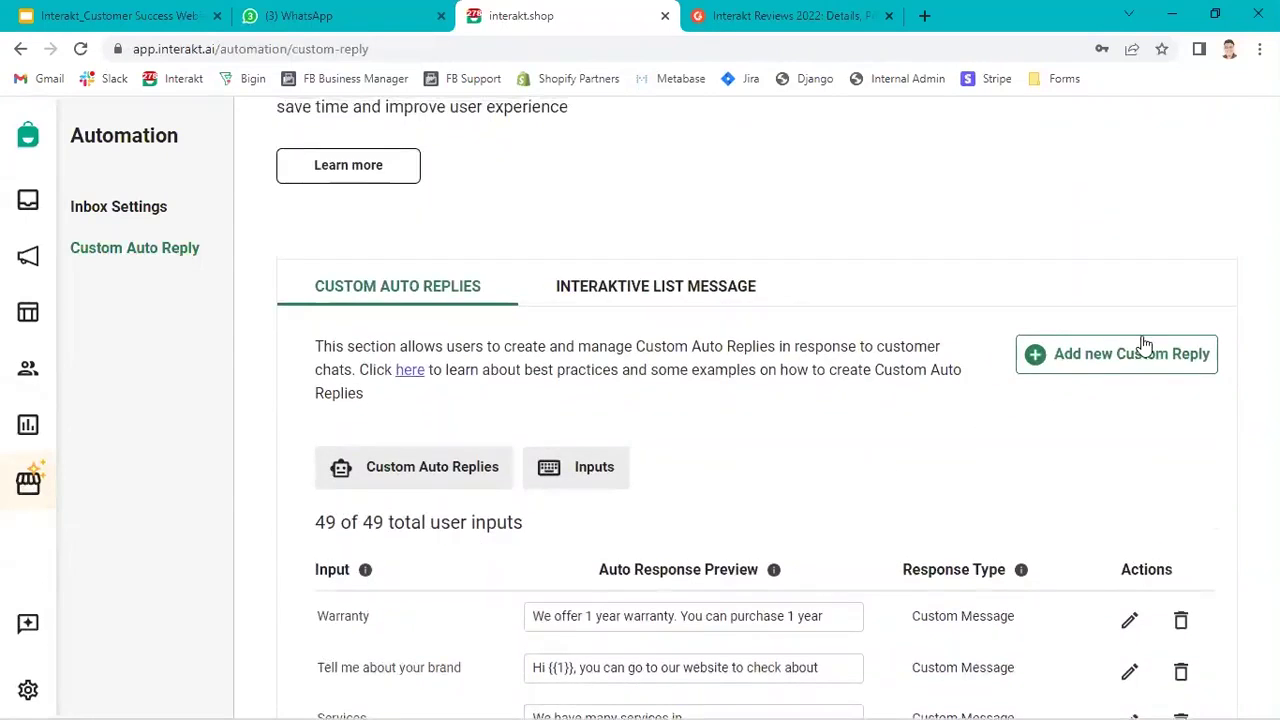
pyautogui.click(1146, 350)
pyautogui.scroll(-2, 576, 430)
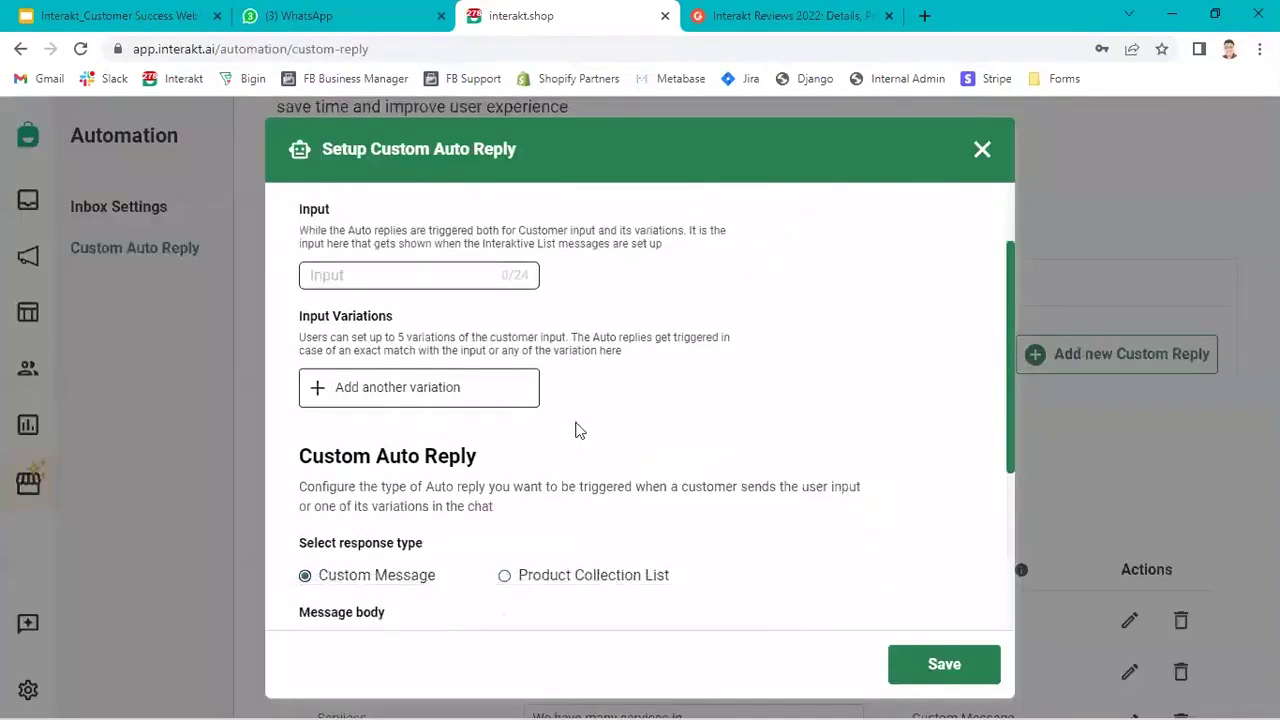
pyautogui.click(372, 256)
pyautogui.write('Feedback')
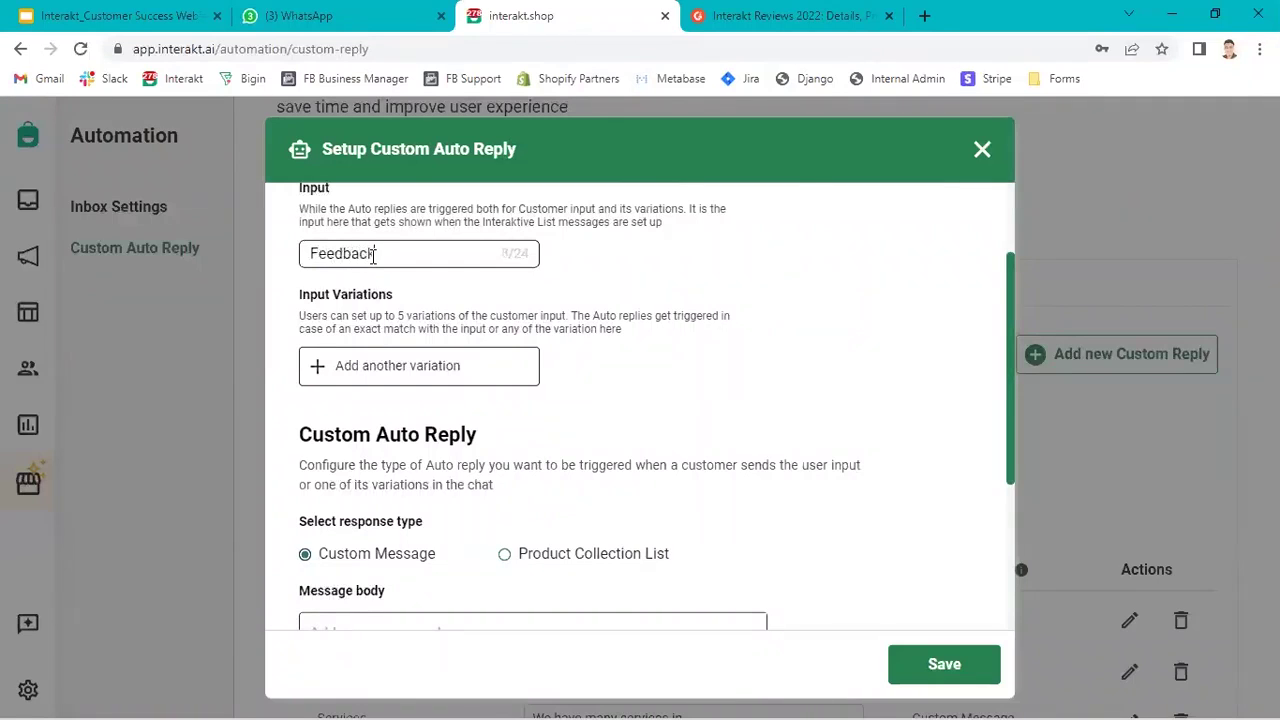
# Write the message 'Thank you for shopping with us. Please let us know how was your experience'.
pyautogui.scroll(-3, 536, 332)
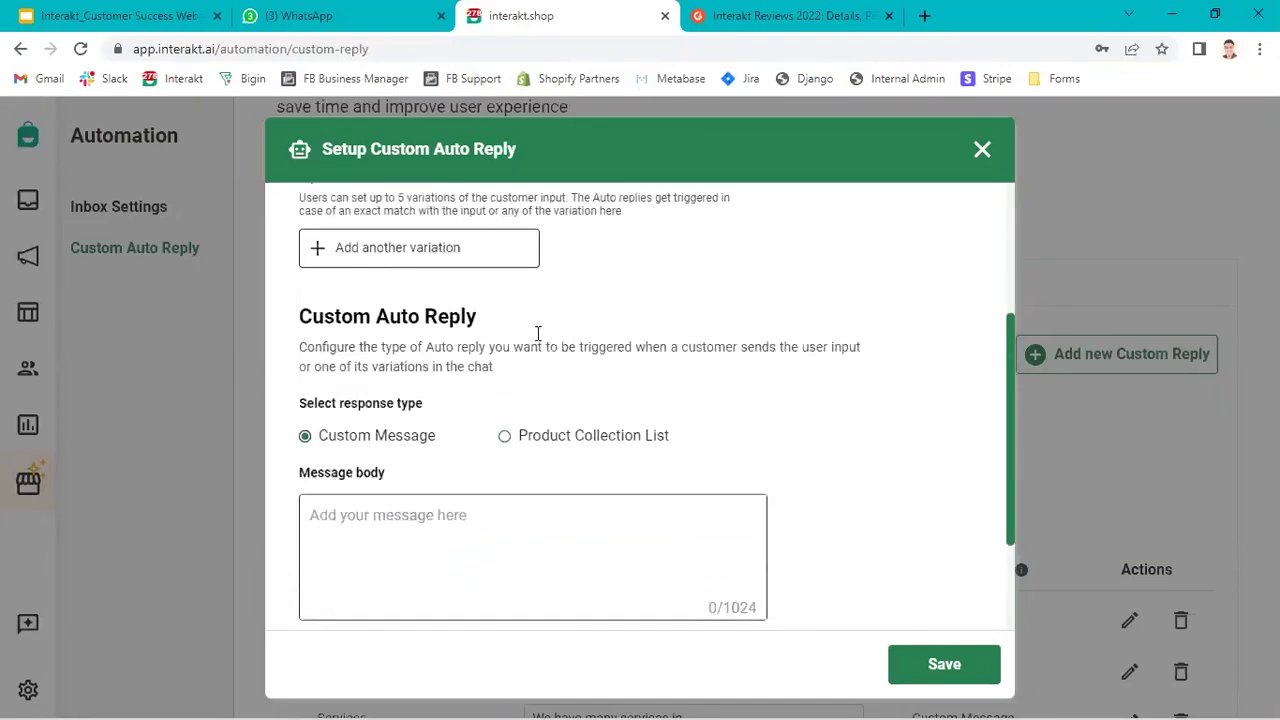
pyautogui.scroll(-1, 536, 334)
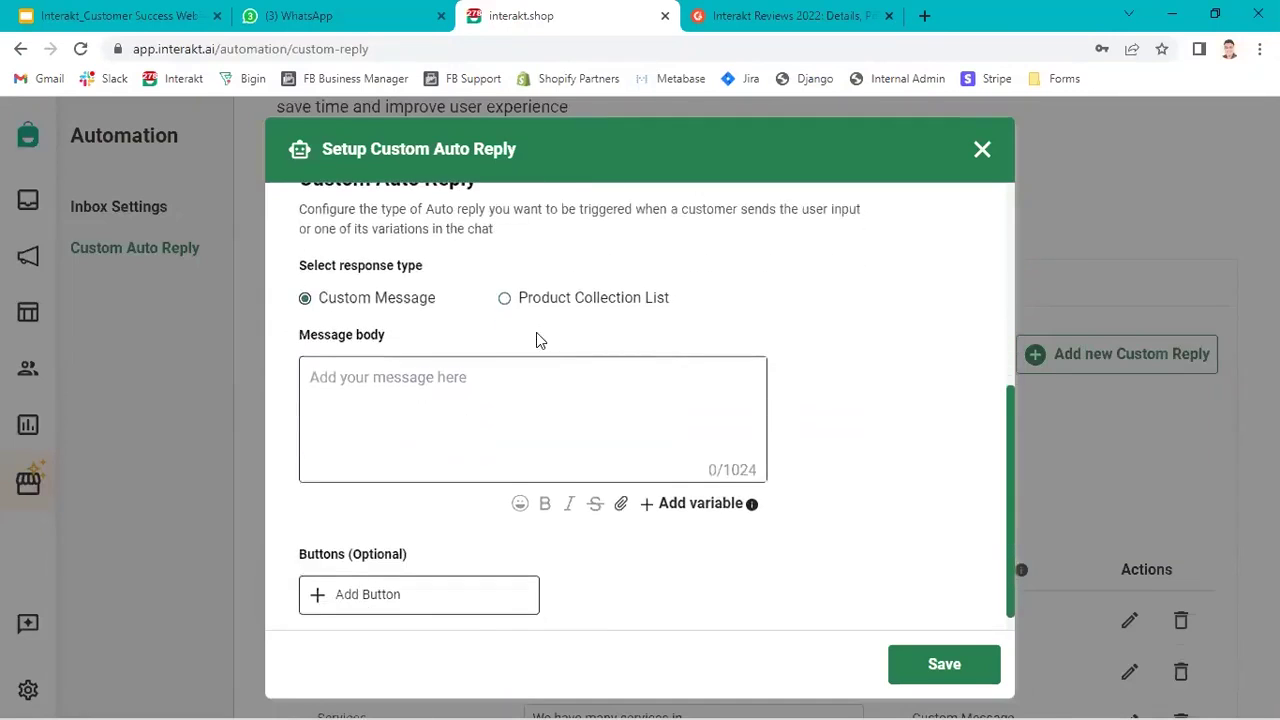
pyautogui.scroll(1, 534, 331)
pyautogui.click(392, 465)
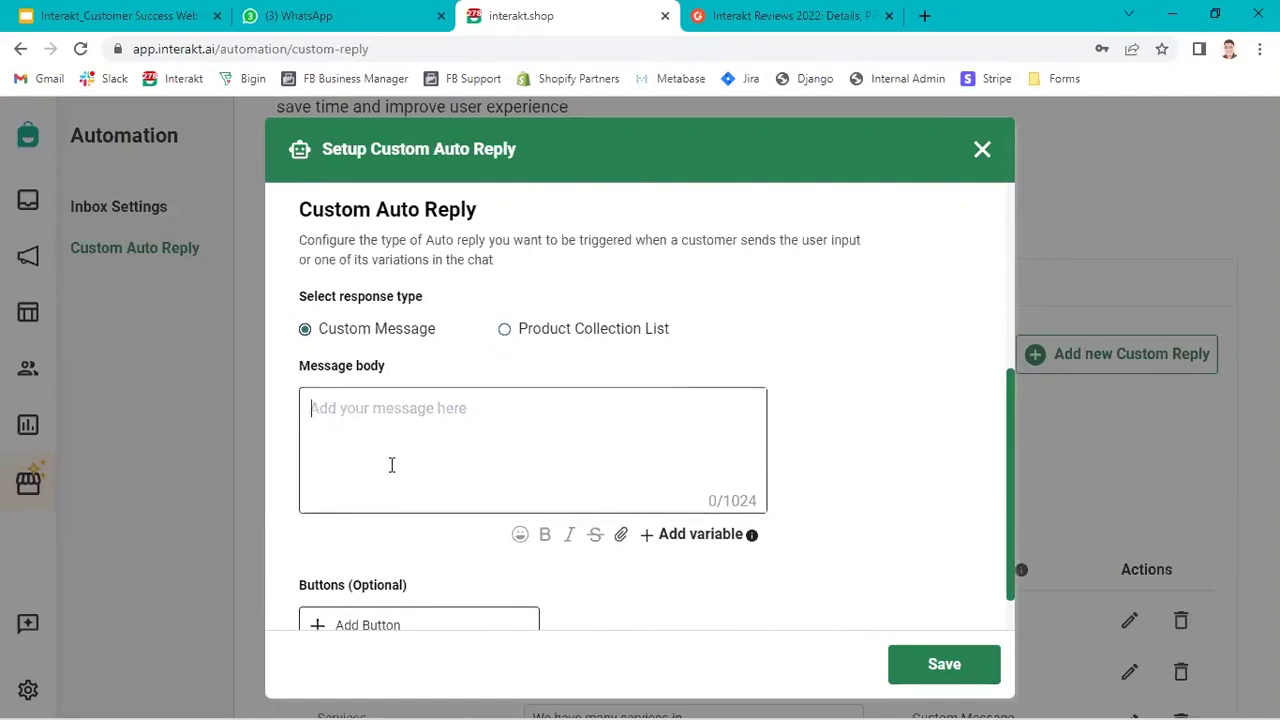
pyautogui.write('Please')
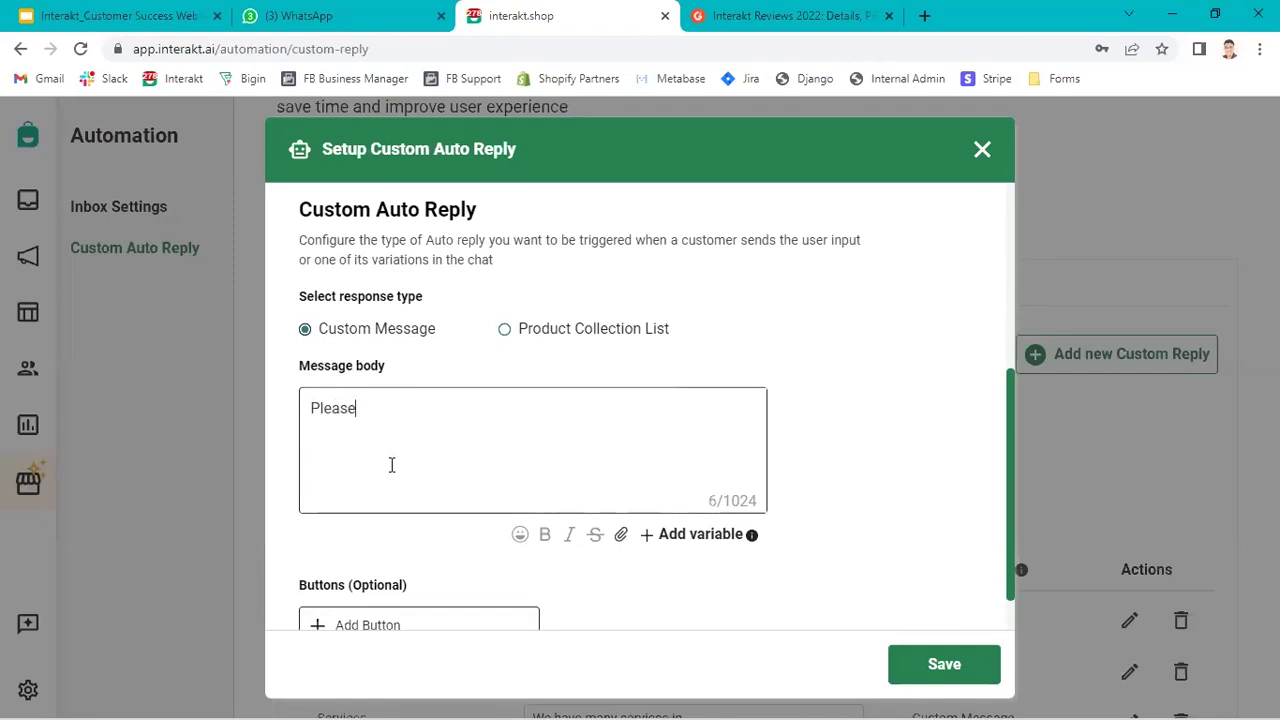
pyautogui.press('BackSpace')
pyautogui.press('BackSpace')
pyautogui.press('BackSpace')
pyautogui.press('BackSpace')
pyautogui.press('BackSpace')
pyautogui.press('BackSpace')
pyautogui.write('Thank')
pyautogui.press('BackSpace')
pyautogui.press('BackSpace')
pyautogui.press('BackSpace')
pyautogui.press('BackSpace')
pyautogui.write('Than')
pyautogui.press('Delete')
pyautogui.write('k you fo')
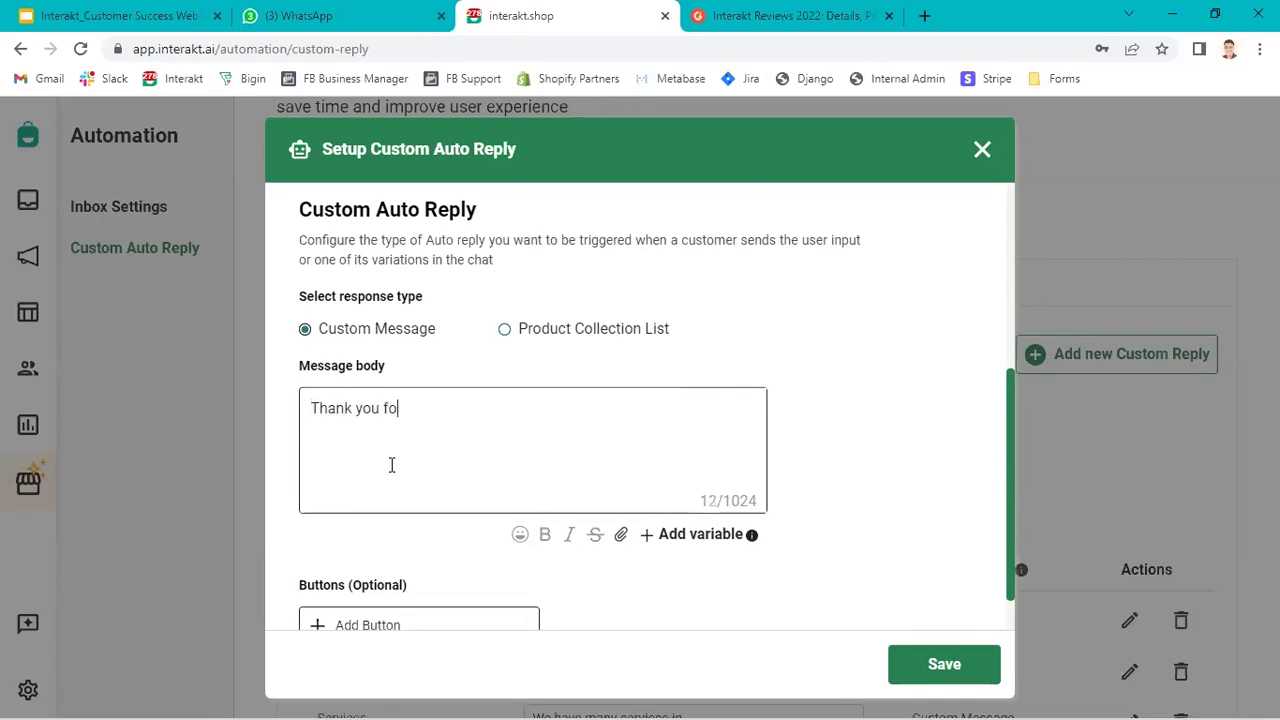
pyautogui.write('r shopping with us. Ple')
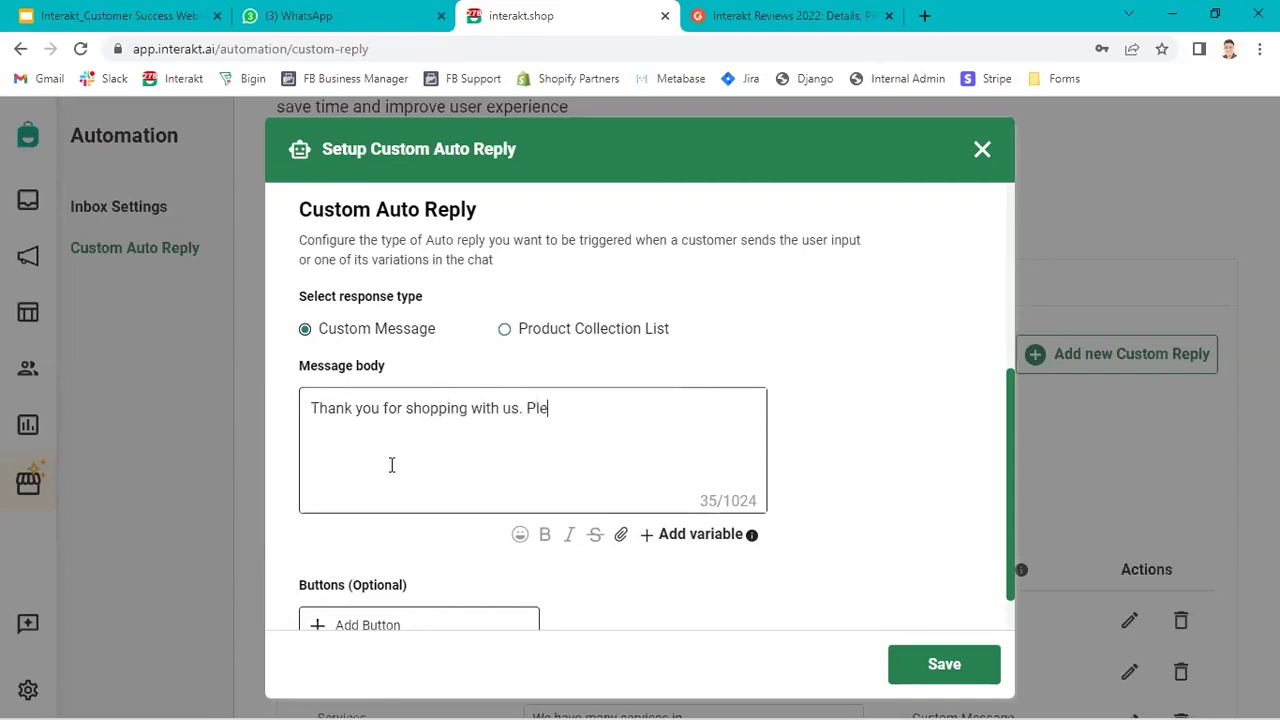
pyautogui.write('ase  share your')
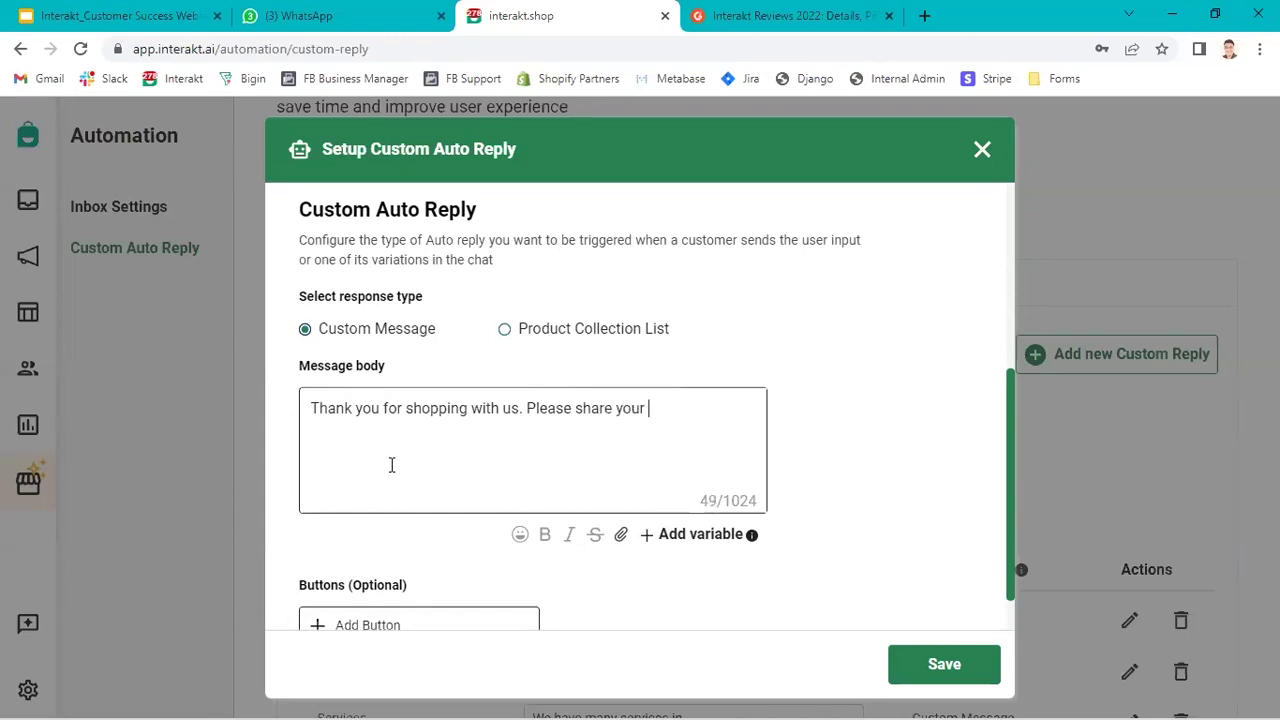
pyautogui.press('BackSpace')
pyautogui.press('BackSpace')
pyautogui.press('BackSpace')
pyautogui.press('BackSpace')
pyautogui.press('BackSpace')
pyautogui.press('BackSpace')
pyautogui.press('BackSpace')
pyautogui.press('BackSpace')
pyautogui.press('BackSpace')
pyautogui.press('BackSpace')
pyautogui.press('BackSpace')
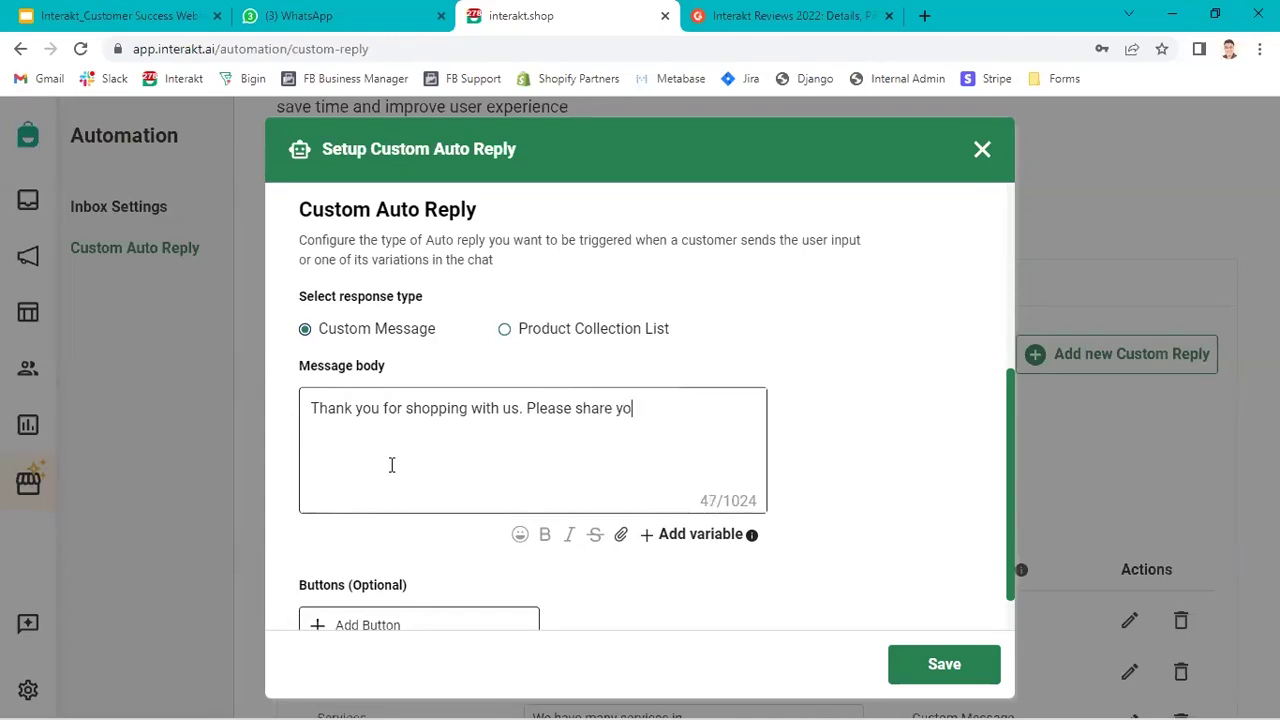
pyautogui.write('let us know how wa')
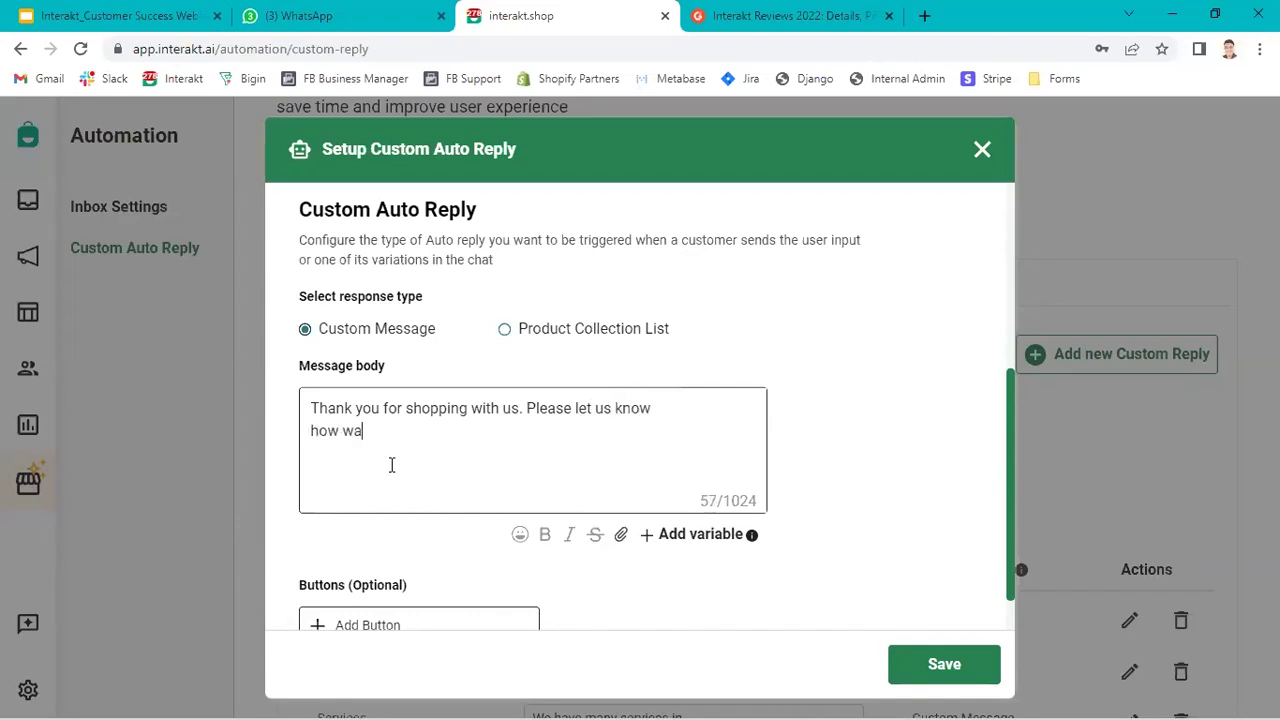
pyautogui.write('s your experience.')
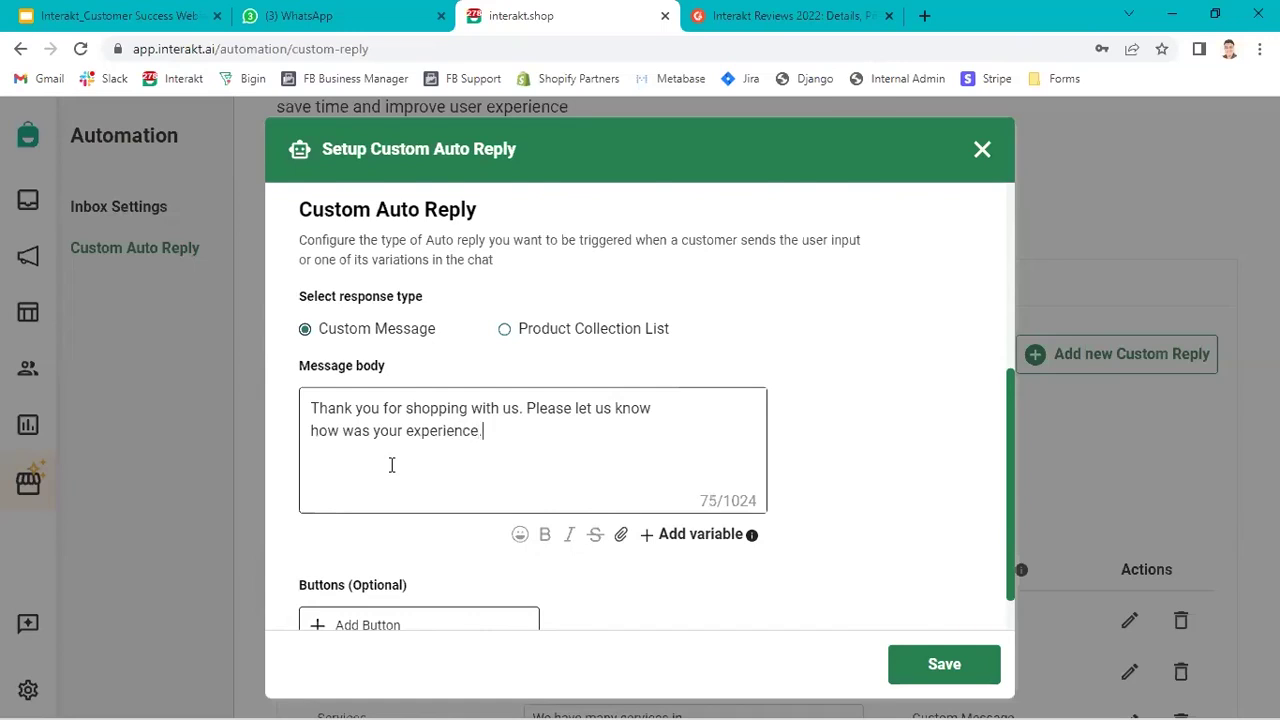
pyautogui.scroll(-1, 391, 465)
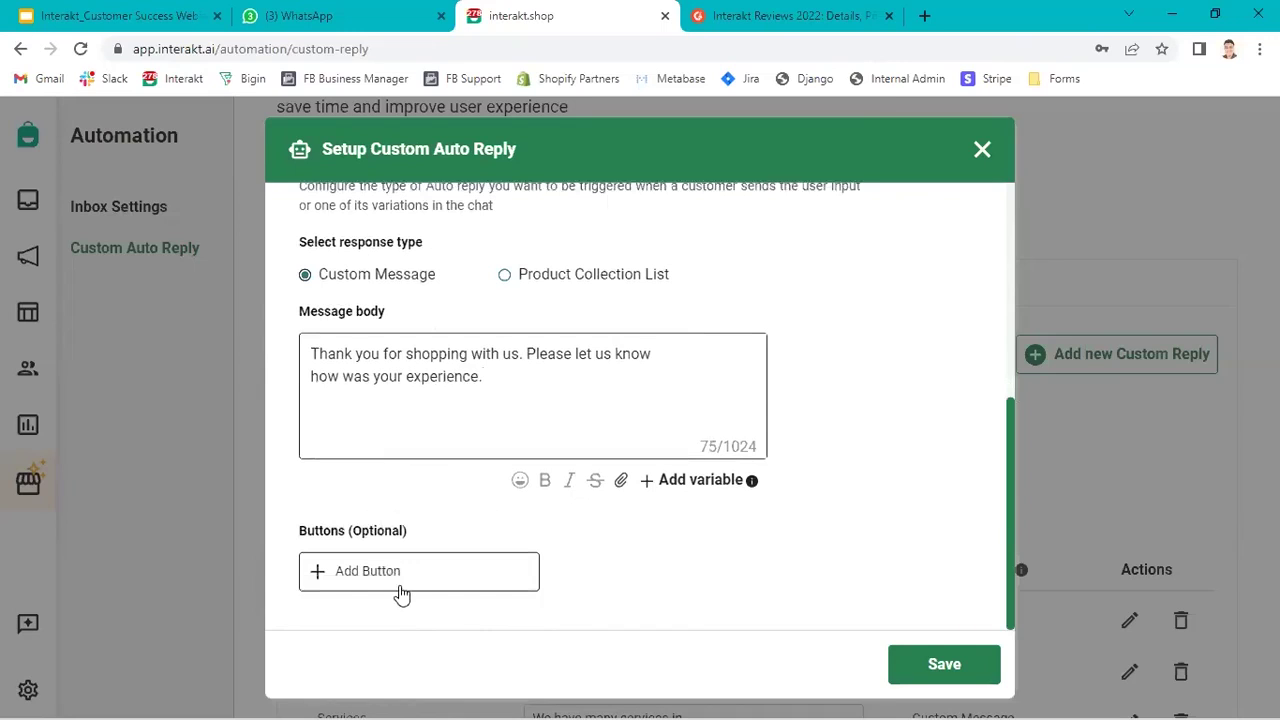
# Add quick-reply buttons Excellent, Average and Not Okay, then save the Feedback reply.
pyautogui.click(396, 578)
pyautogui.click(417, 578)
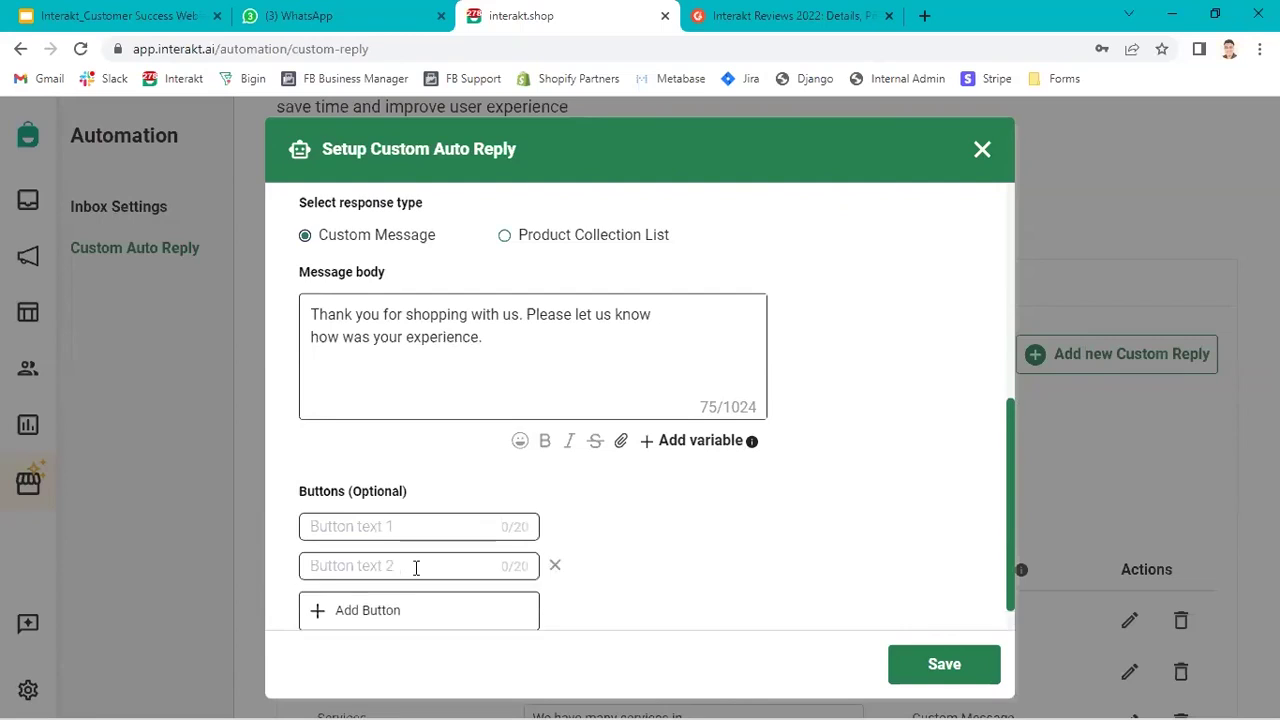
pyautogui.click(400, 583)
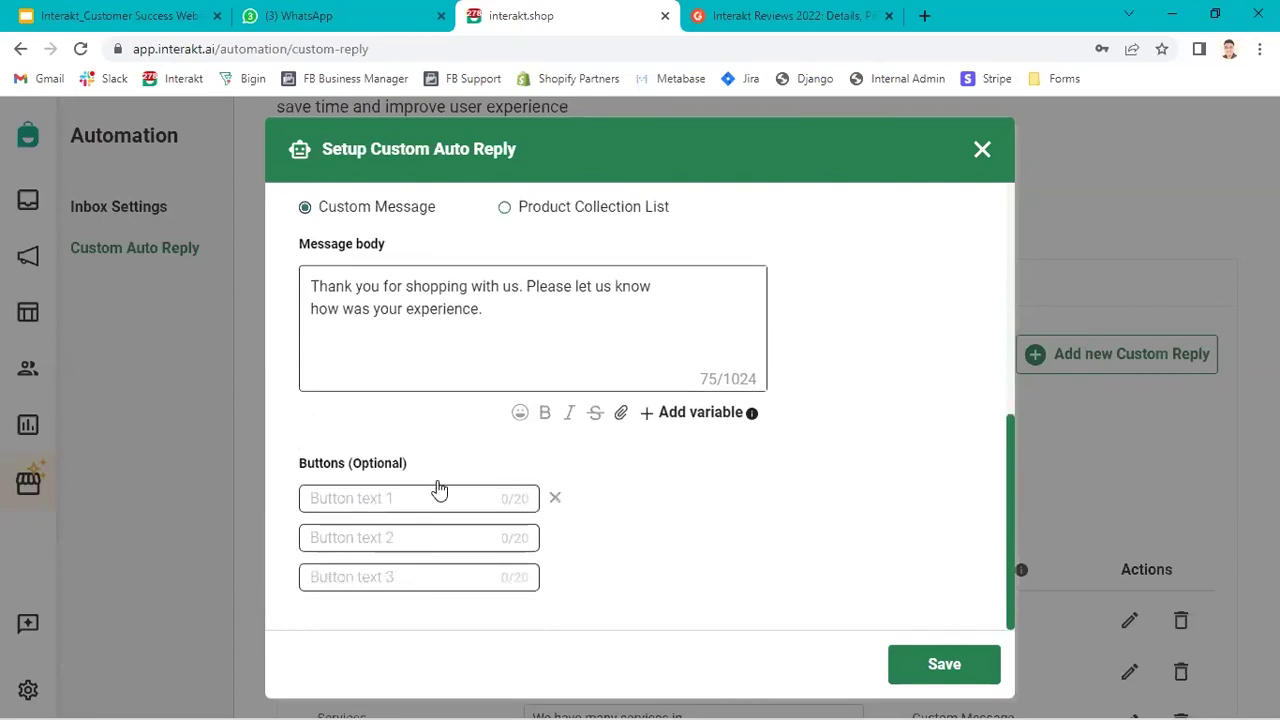
pyautogui.click(438, 494)
pyautogui.write('Excellent')
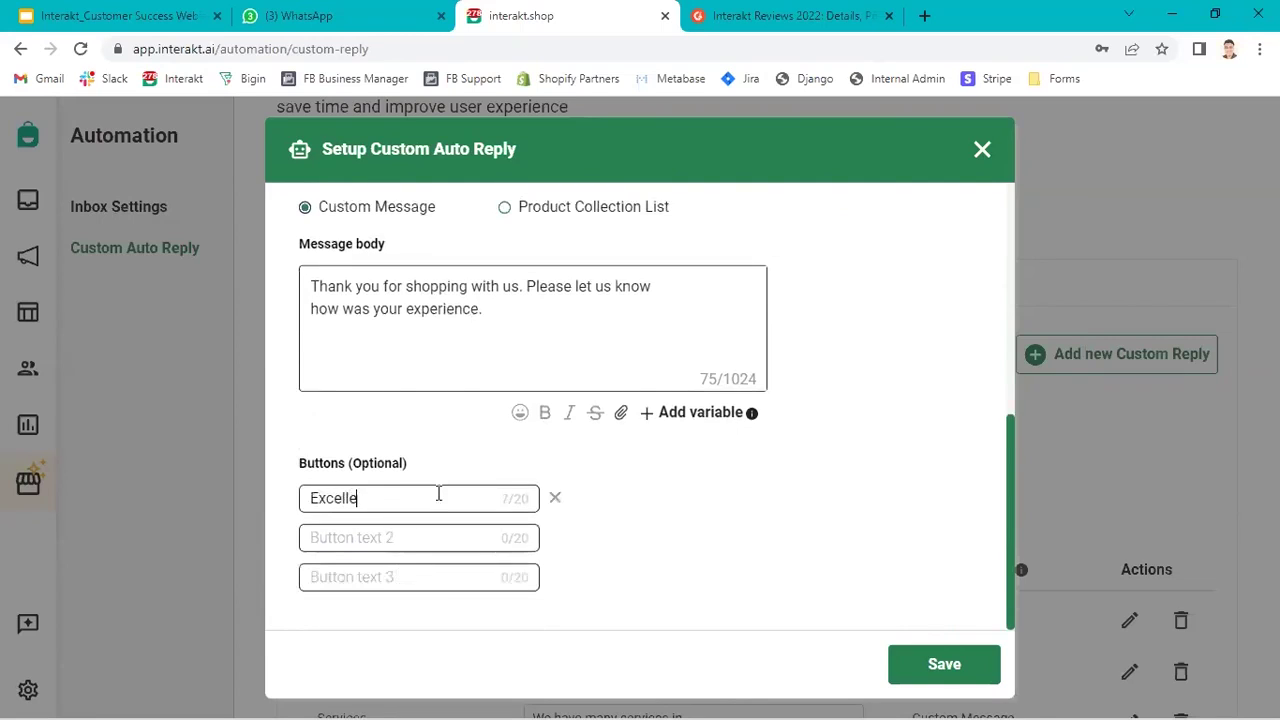
pyautogui.click(403, 533)
pyautogui.write('Average')
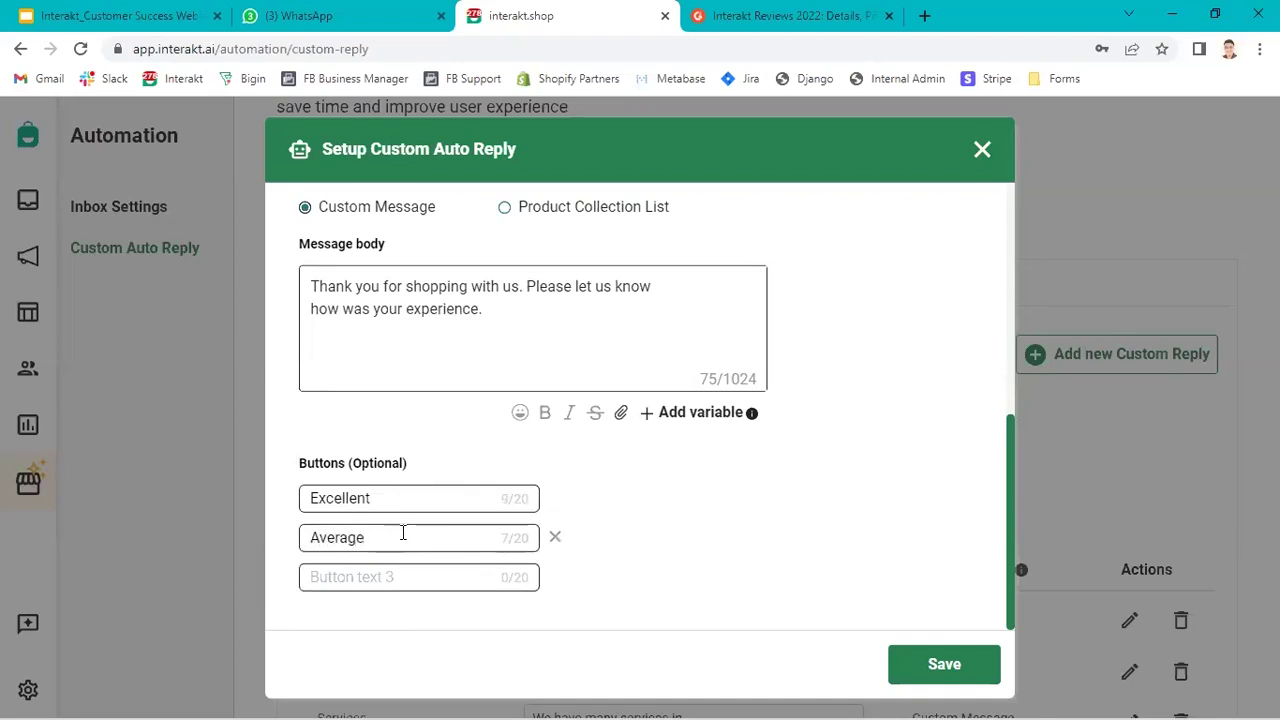
pyautogui.click(371, 580)
pyautogui.write('Could')
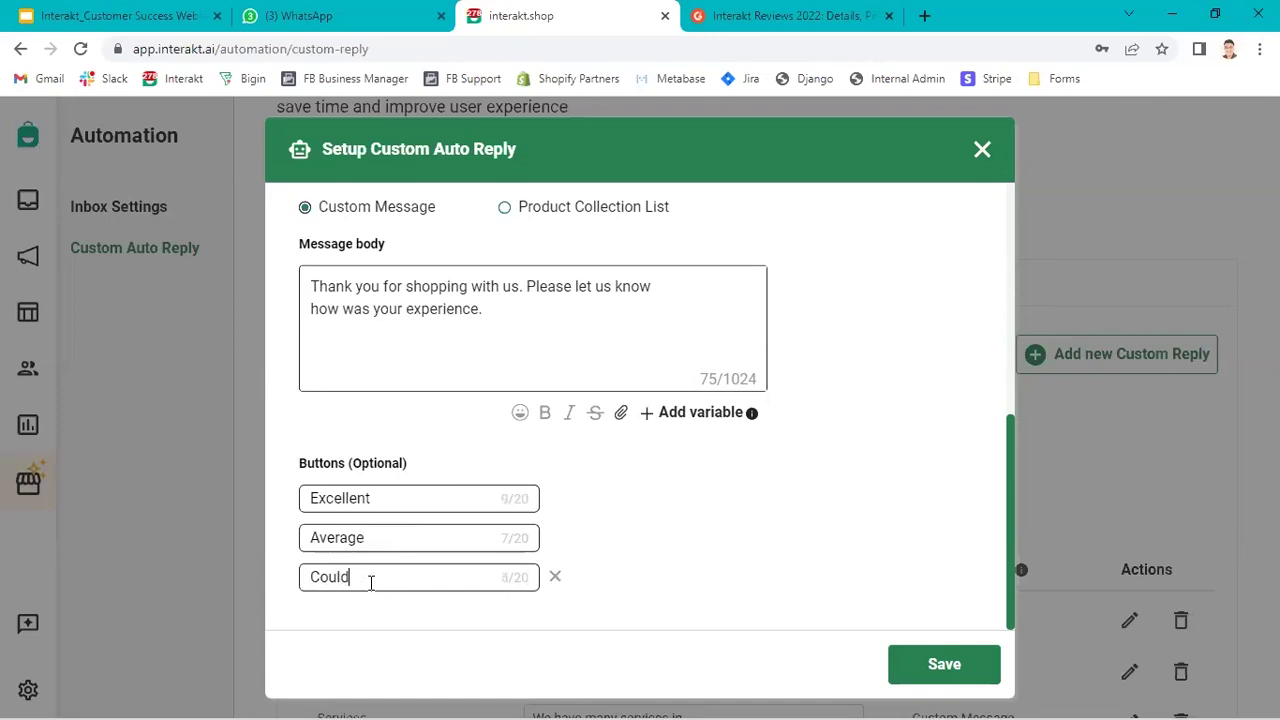
pyautogui.write(' bette')
pyautogui.press('BackSpace')
pyautogui.press('BackSpace')
pyautogui.press('BackSpace')
pyautogui.press('BackSpace')
pyautogui.press('BackSpace')
pyautogui.press('BackSpace')
pyautogui.press('BackSpace')
pyautogui.press('BackSpace')
pyautogui.press('BackSpace')
pyautogui.press('BackSpace')
pyautogui.press('BackSpace')
pyautogui.write('Not Okay')
pyautogui.click(913, 661)
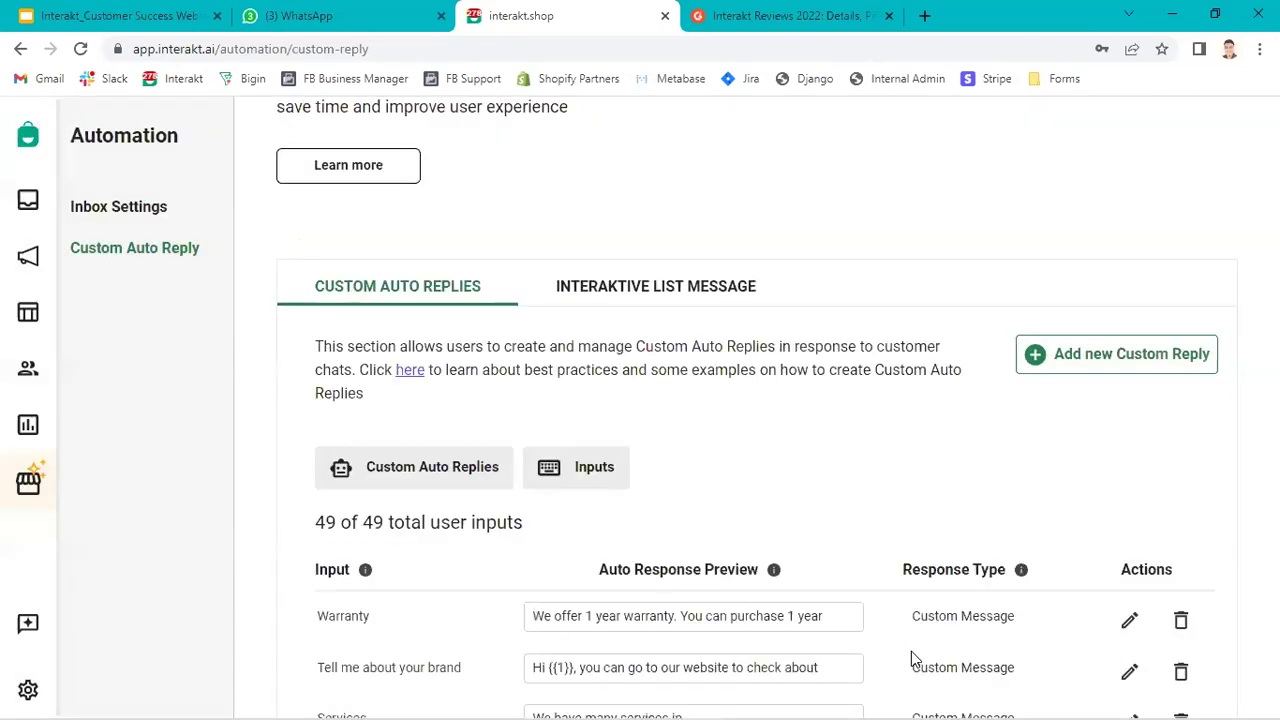
# Save an Excellent auto reply answering 'We're glad that you liked our products.'.
pyautogui.click(1189, 356)
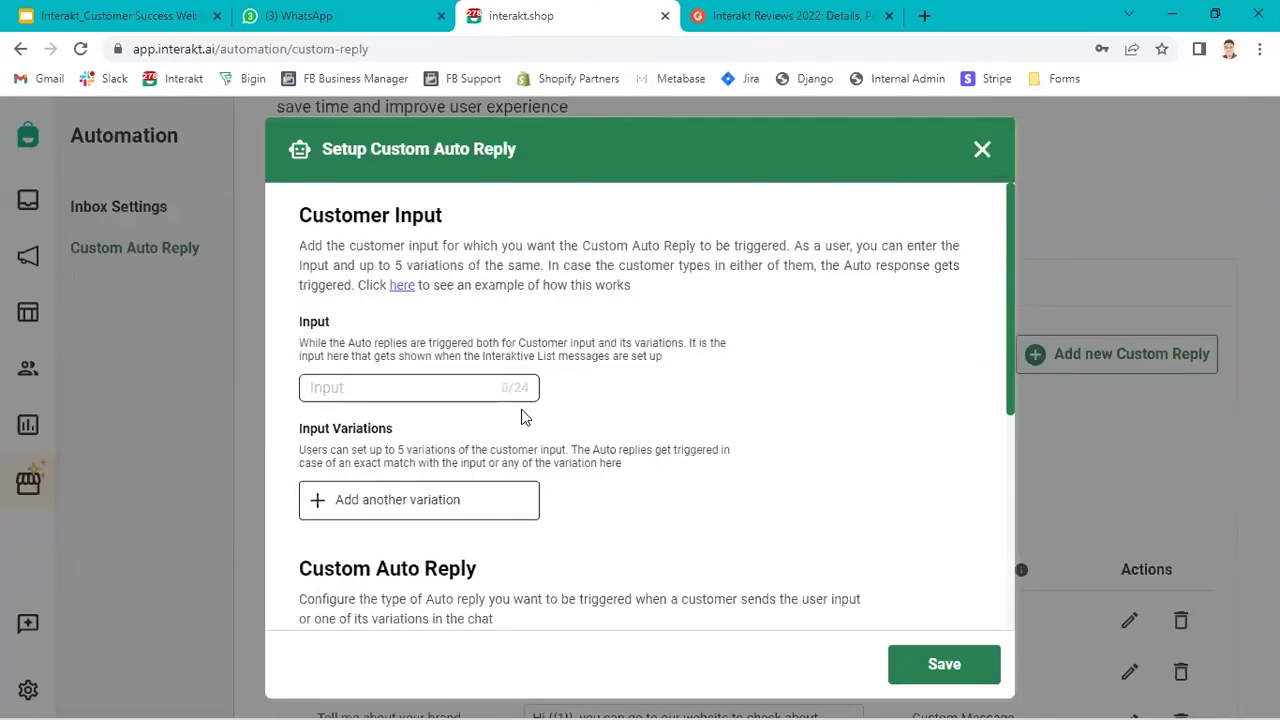
pyautogui.click(401, 383)
pyautogui.write('Excellent')
pyautogui.scroll(-1, 401, 383)
pyautogui.scroll(-3, 395, 500)
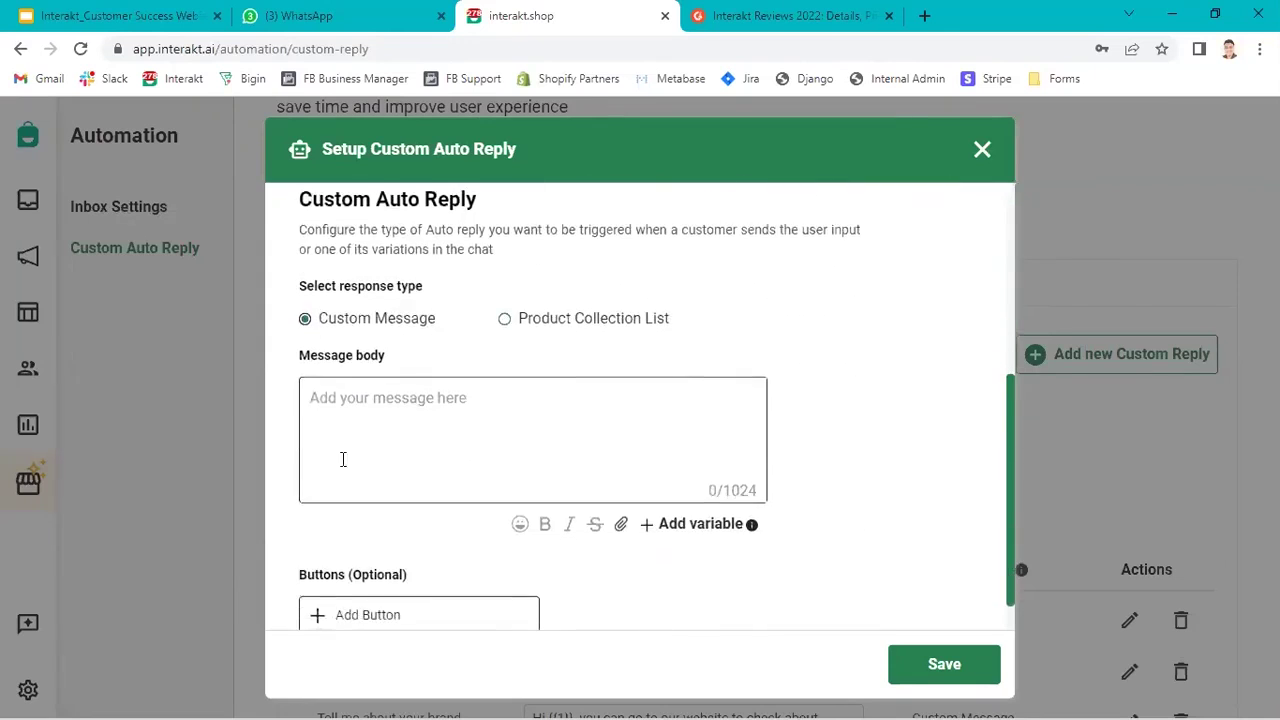
pyautogui.click(349, 438)
pyautogui.write('We')
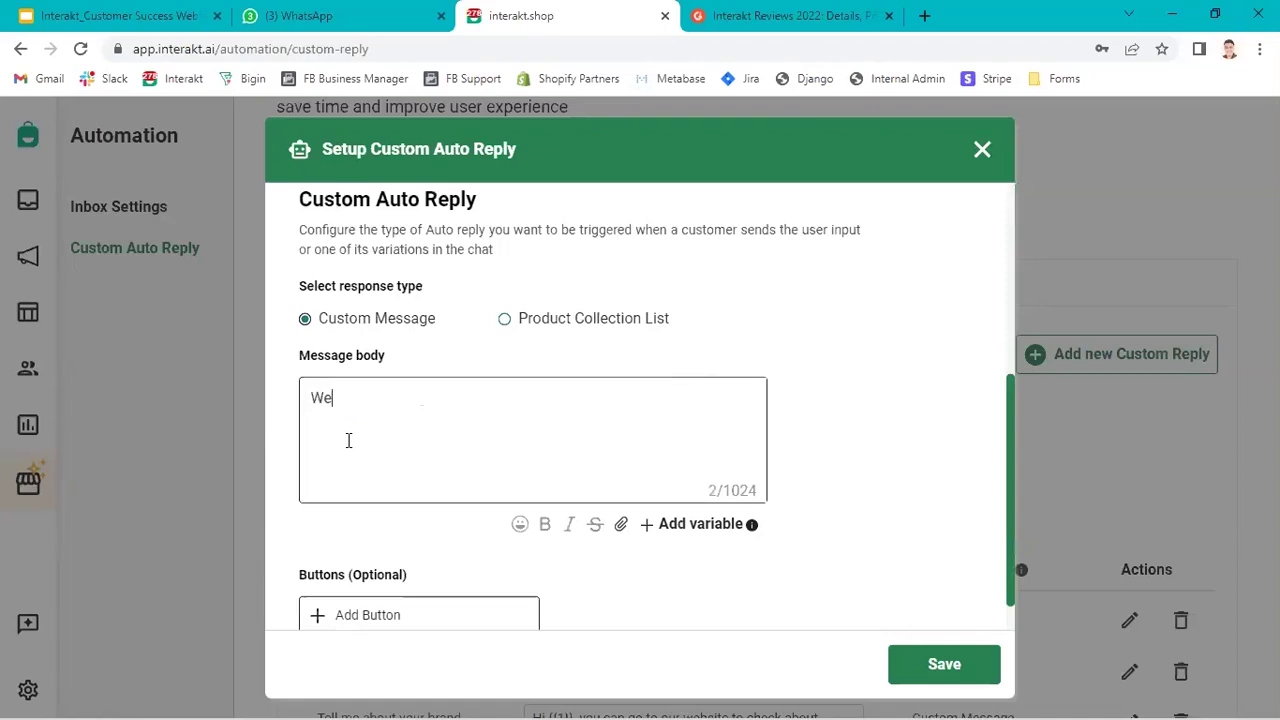
pyautogui.write("'re glad that you liked our product")
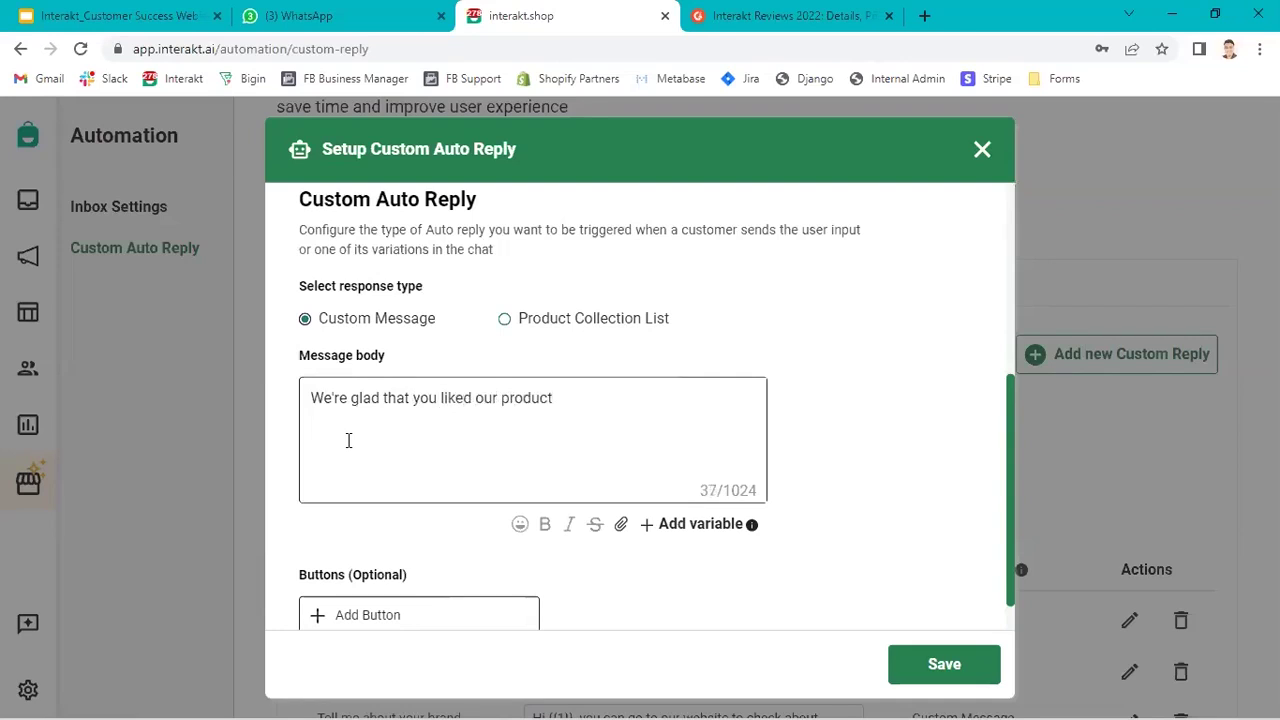
pyautogui.write('s.')
pyautogui.scroll(3, 720, 635)
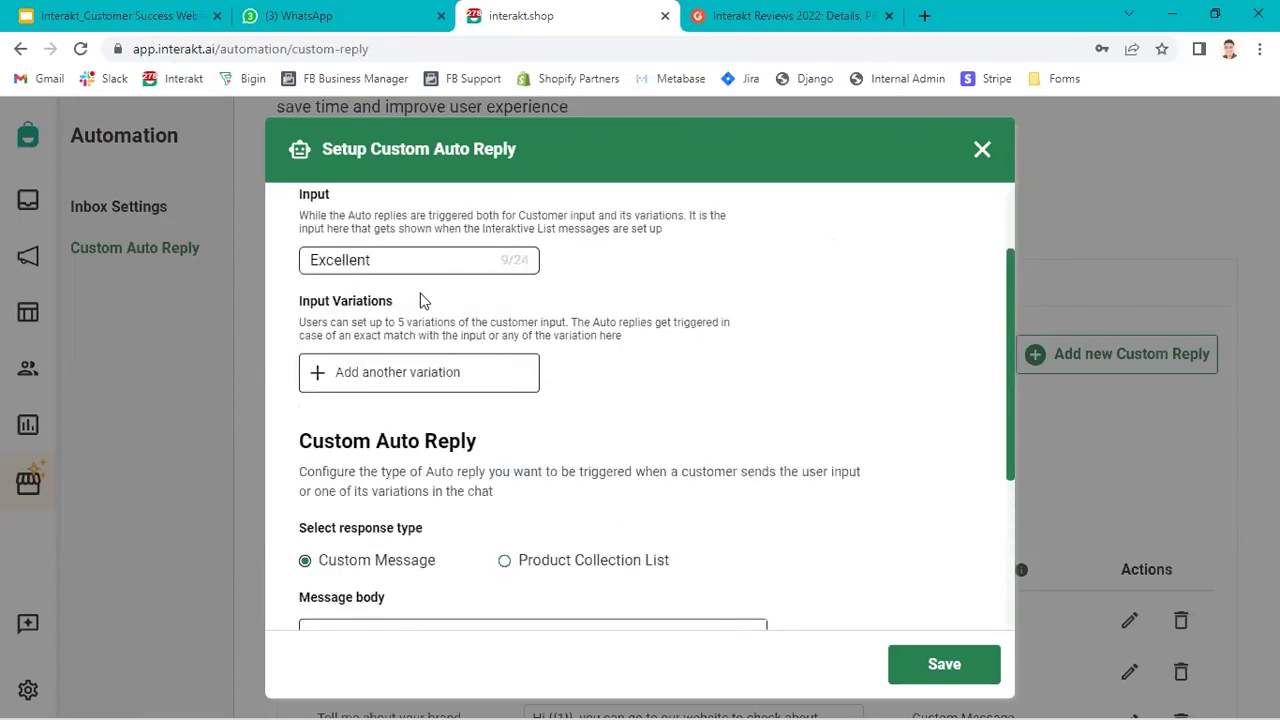
pyautogui.scroll(-2, 390, 400)
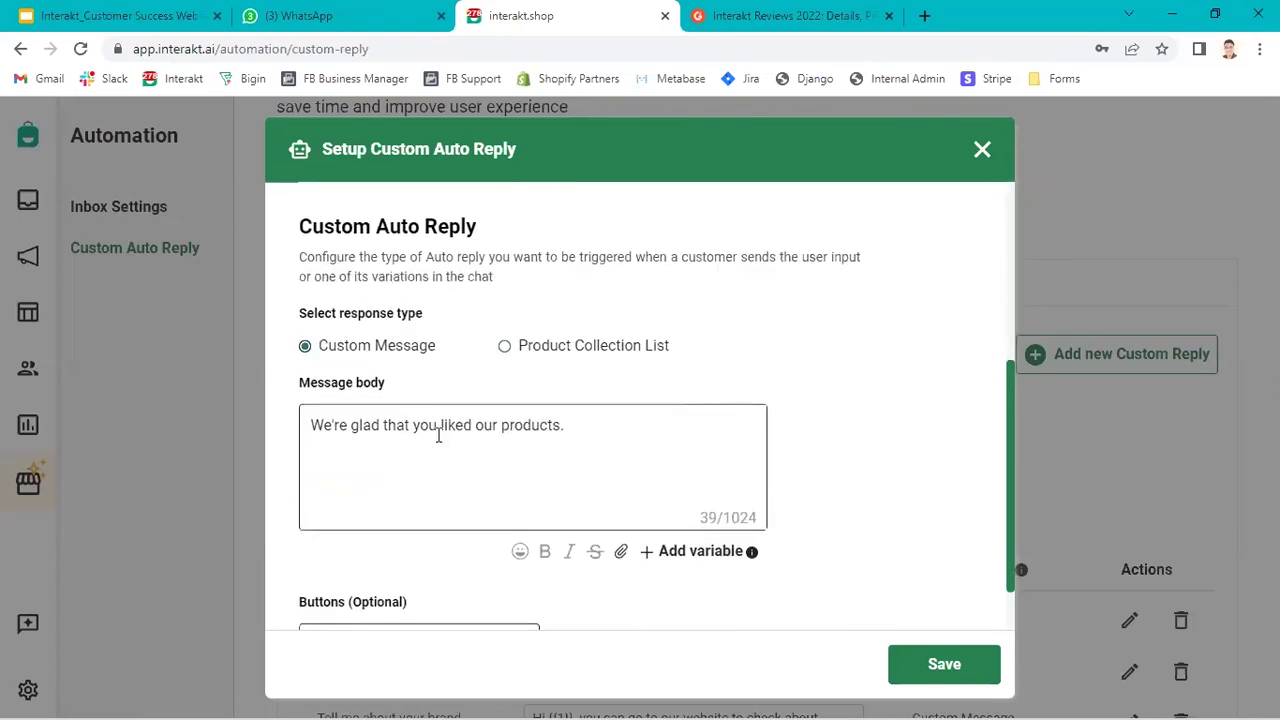
pyautogui.scroll(-1, 746, 495)
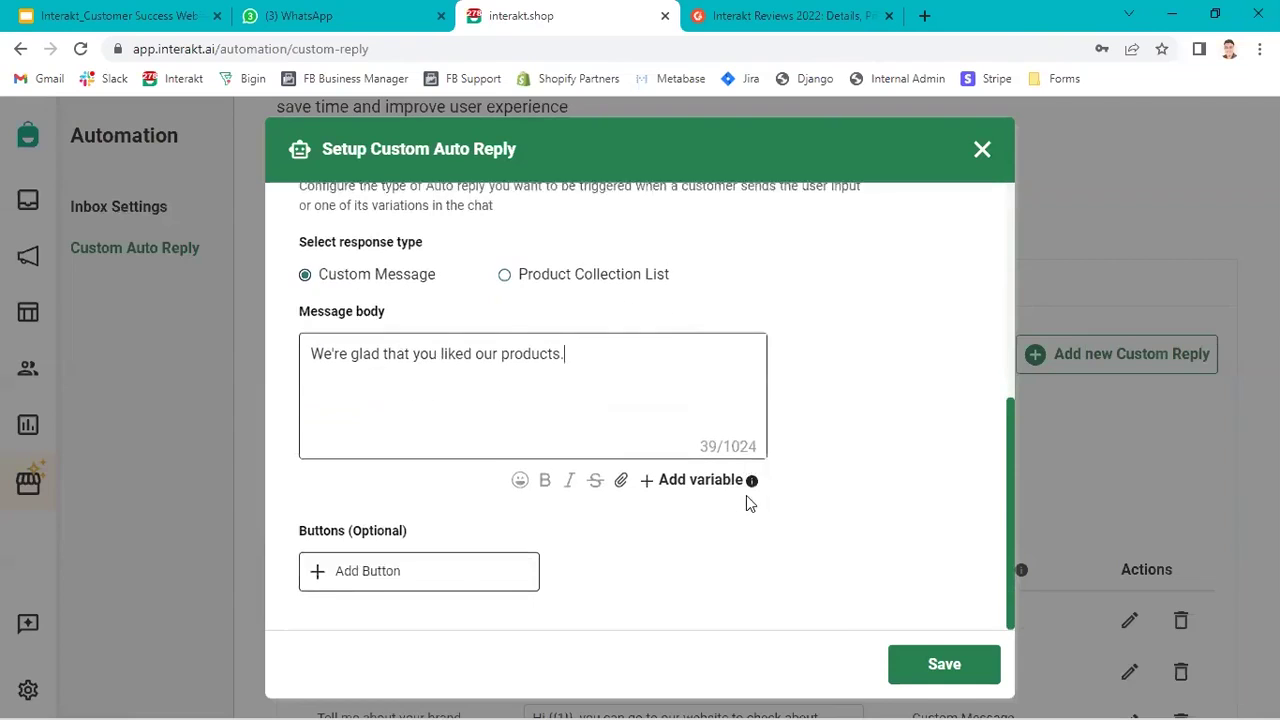
pyautogui.click(940, 688)
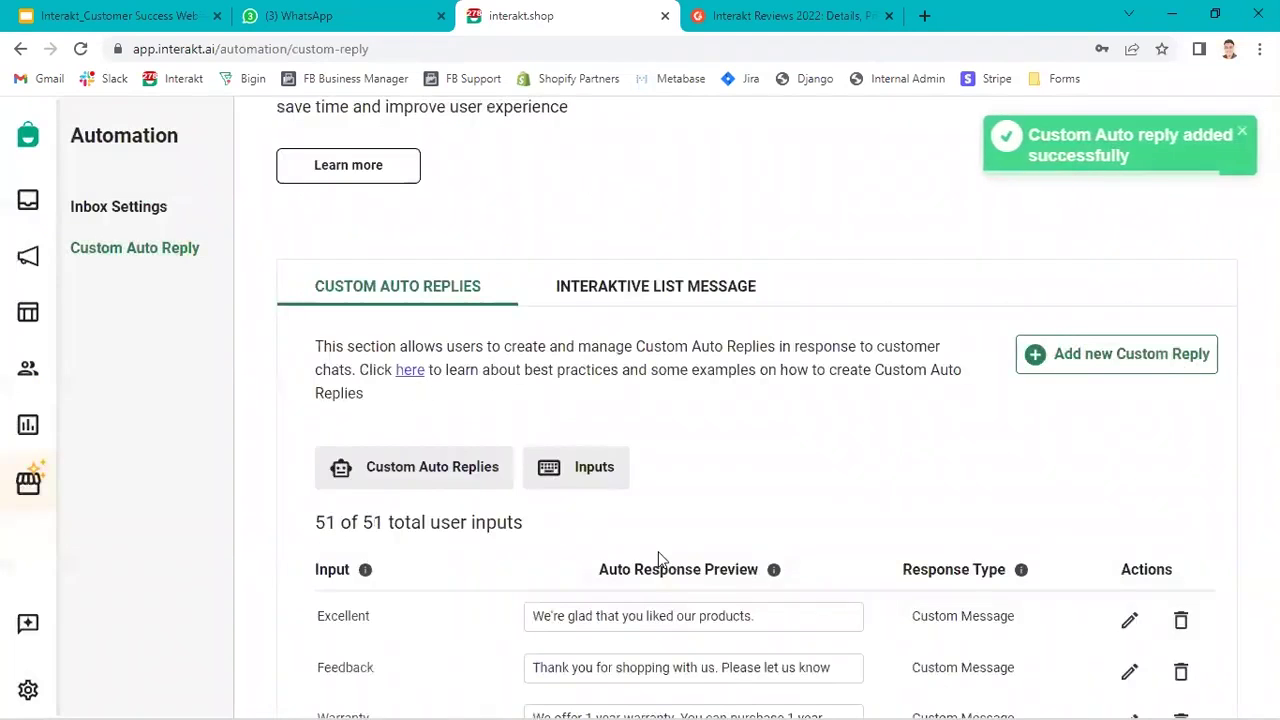
# Save an Average auto reply asking the customer to say how the shop can improve.
pyautogui.click(1049, 376)
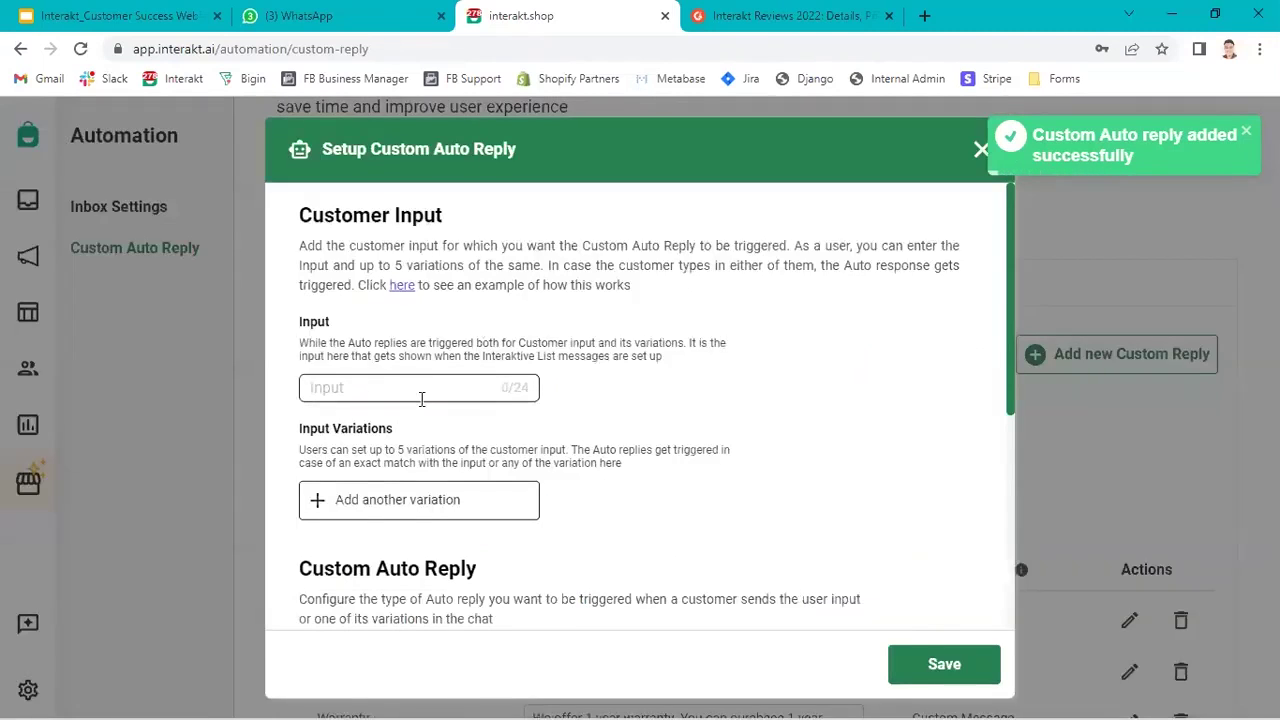
pyautogui.write('Average')
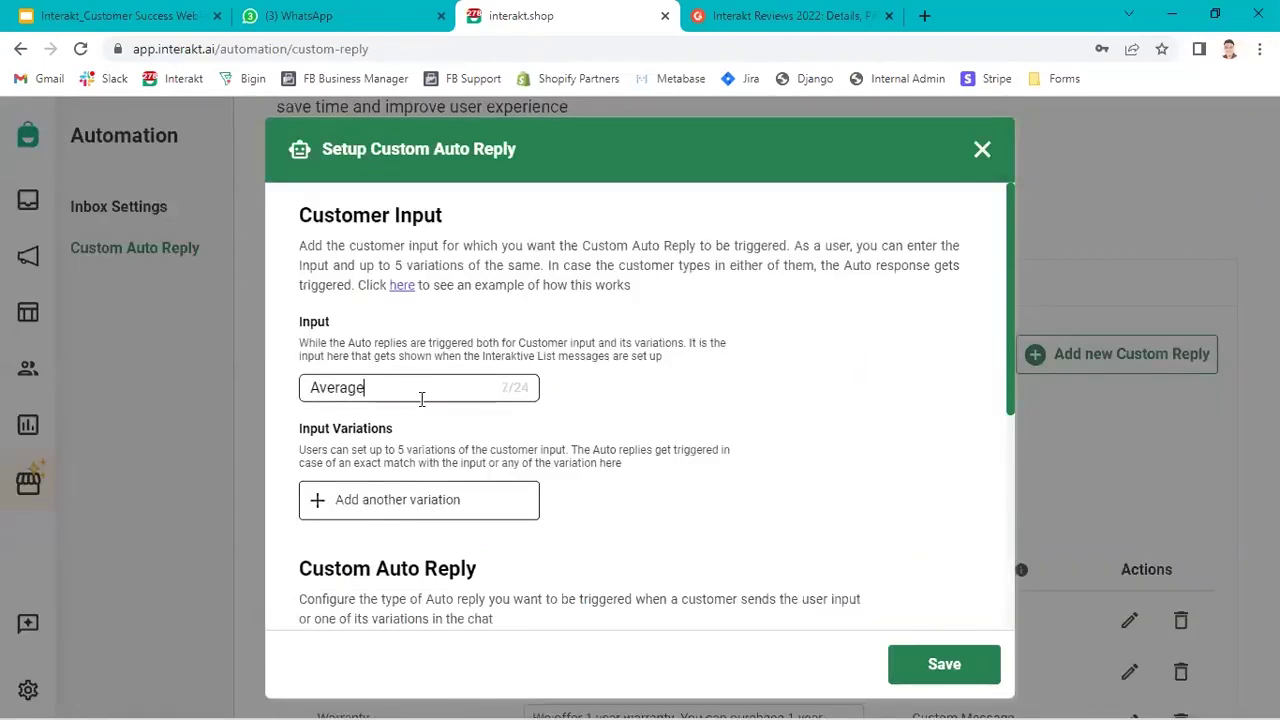
pyautogui.press('Tab')
pyautogui.scroll(-3, 423, 395)
pyautogui.click(376, 575)
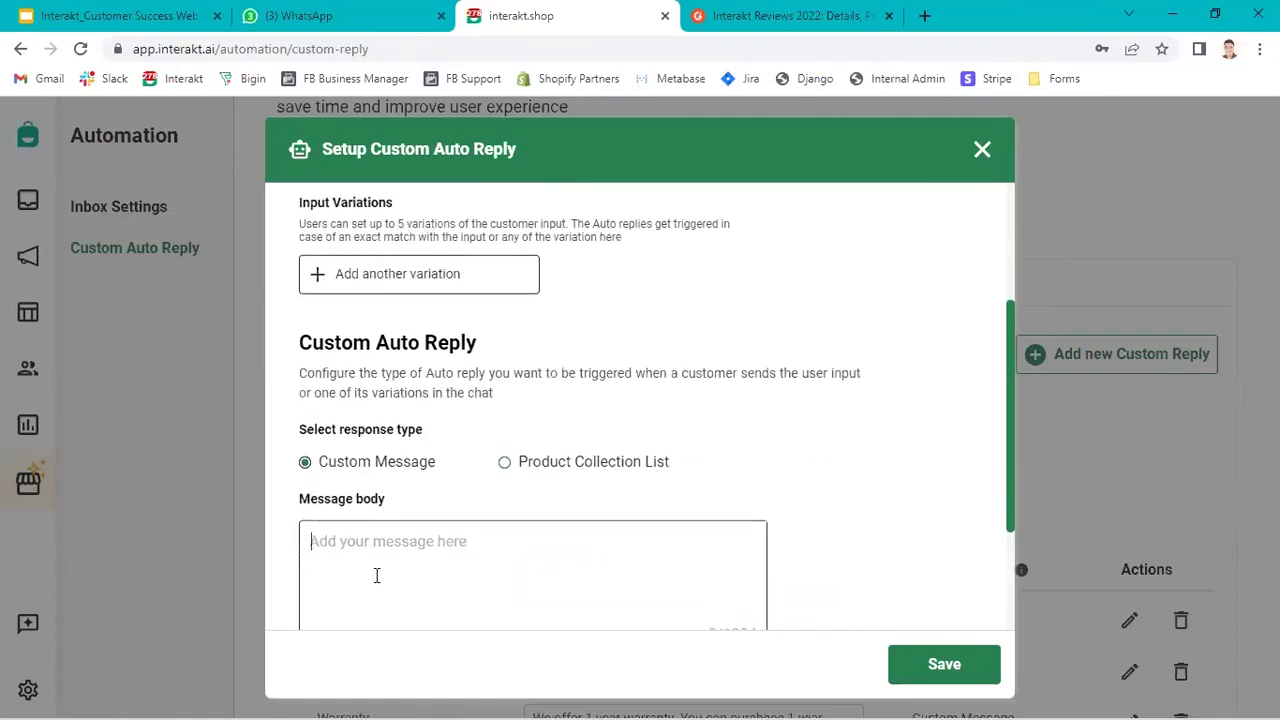
pyautogui.write('Please let us know how can we')
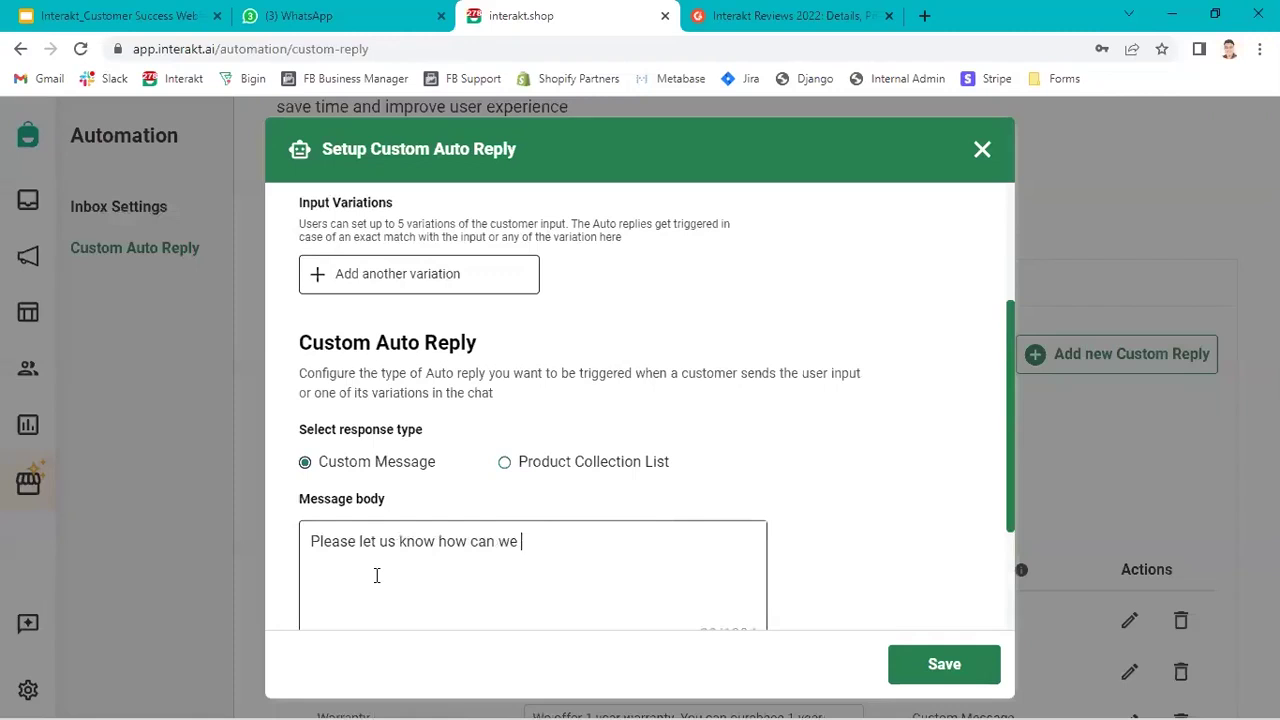
pyautogui.write('imporve.')
pyautogui.click(905, 672)
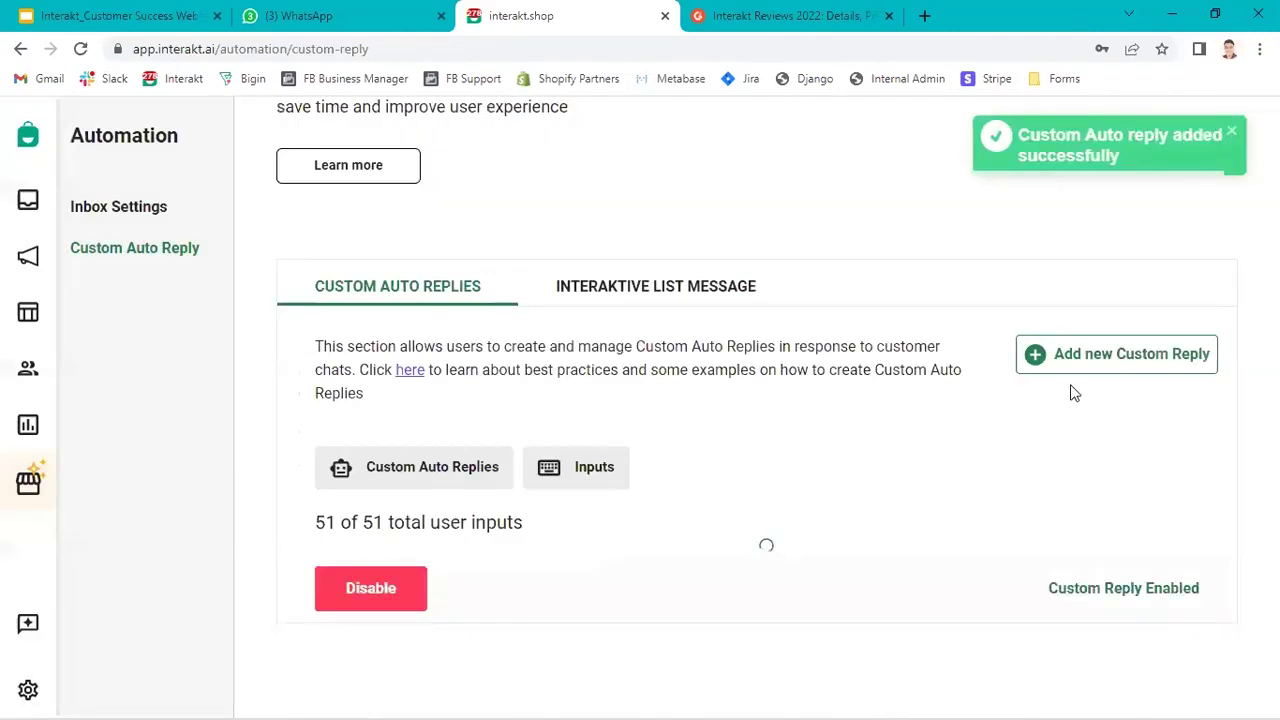
# Save a Not Okay auto reply apologising and promising to get in touch about the concern.
pyautogui.click(1143, 354)
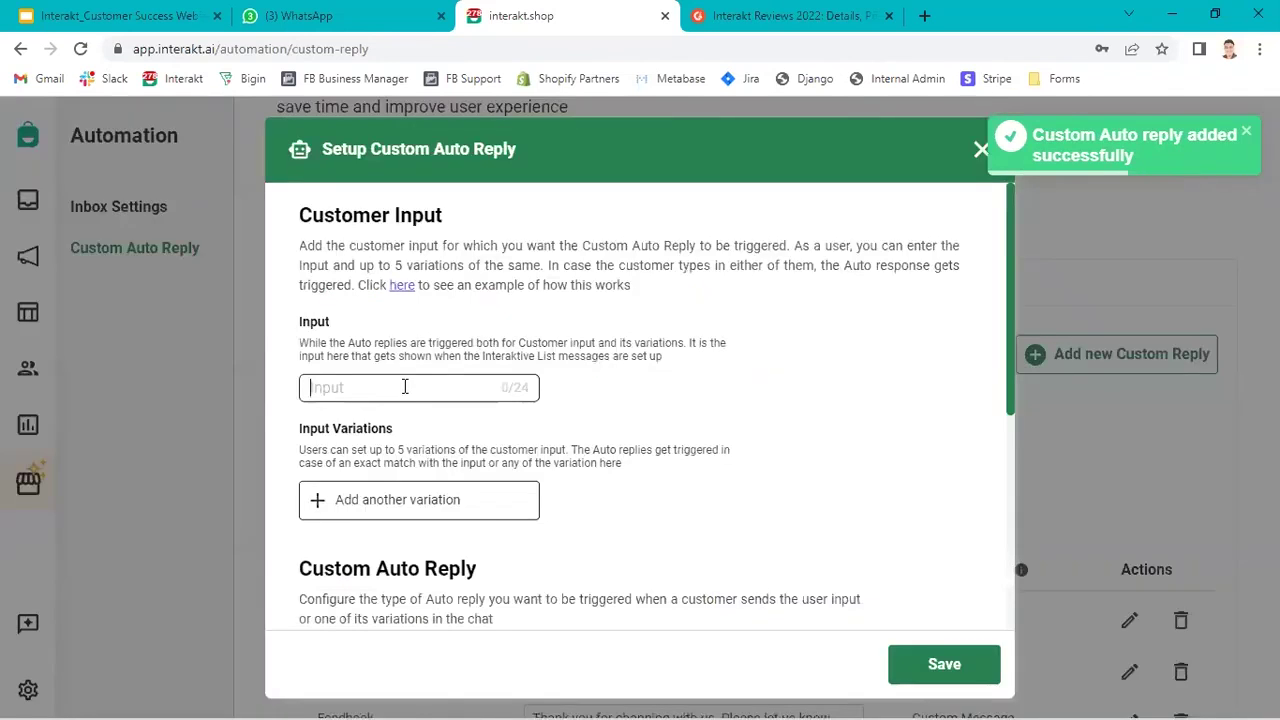
pyautogui.write('Not Okay')
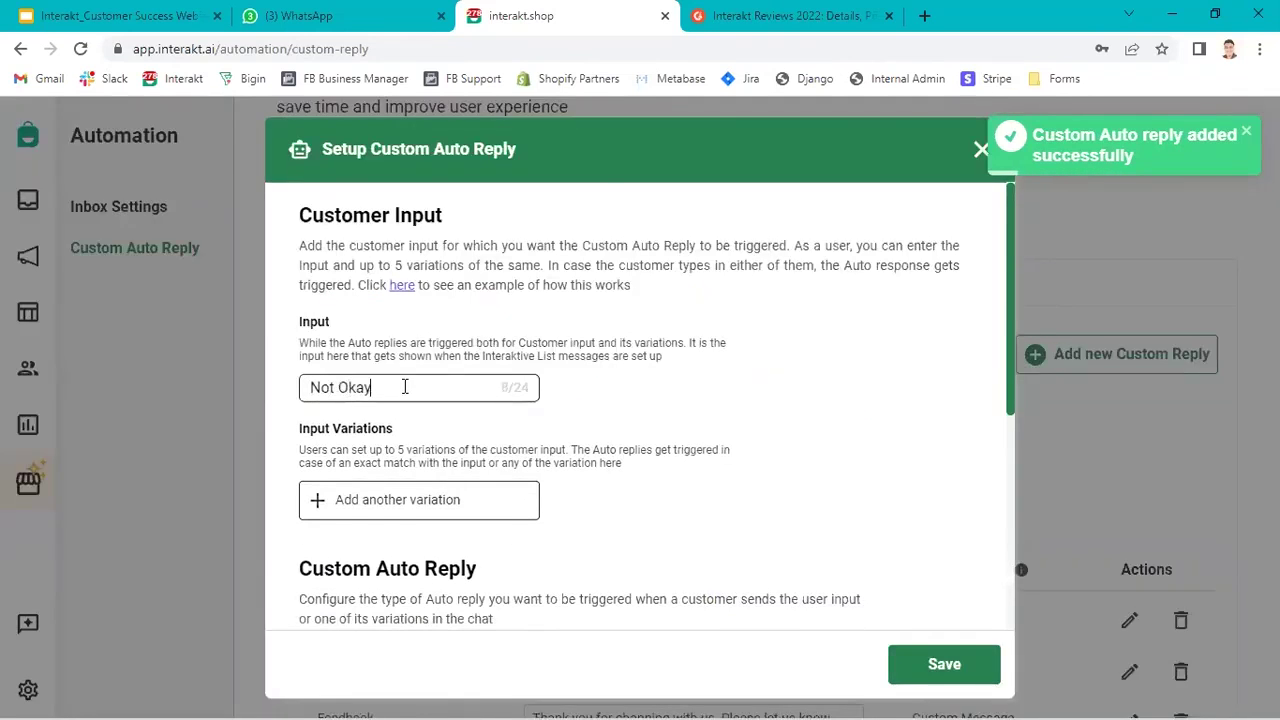
pyautogui.scroll(-3, 405, 387)
pyautogui.click(371, 491)
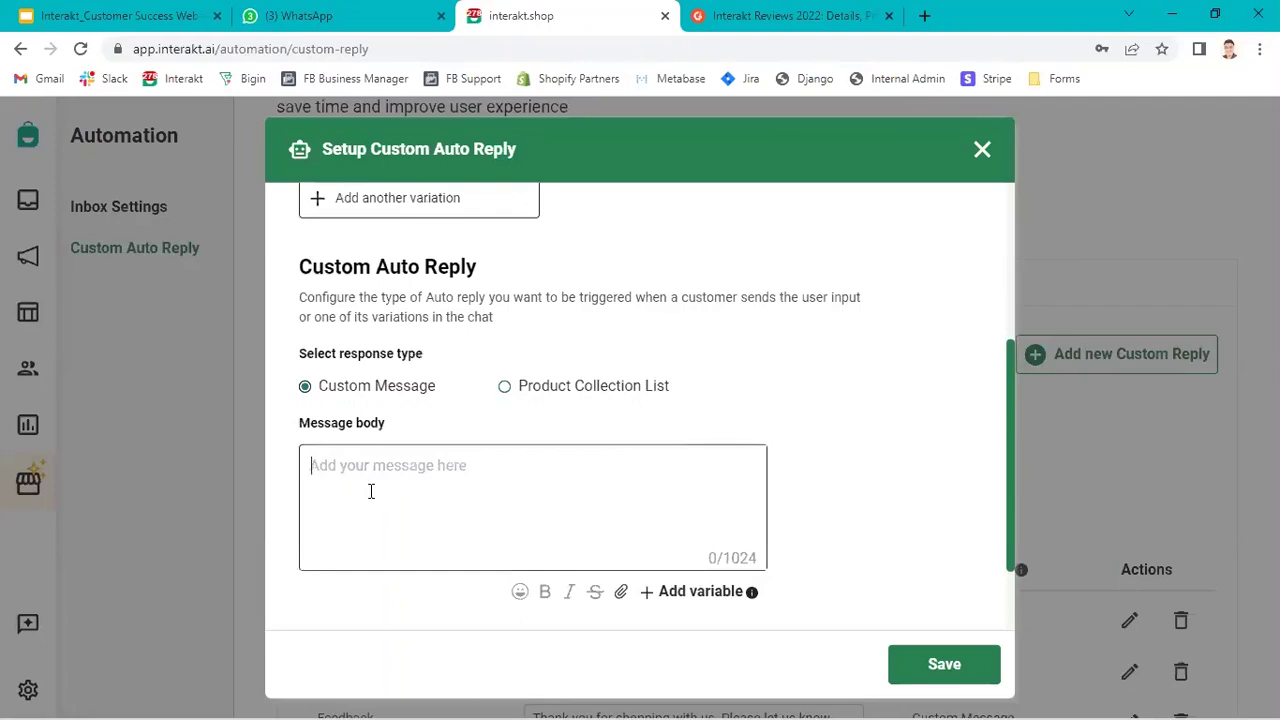
pyautogui.write('Sorry to ehar')
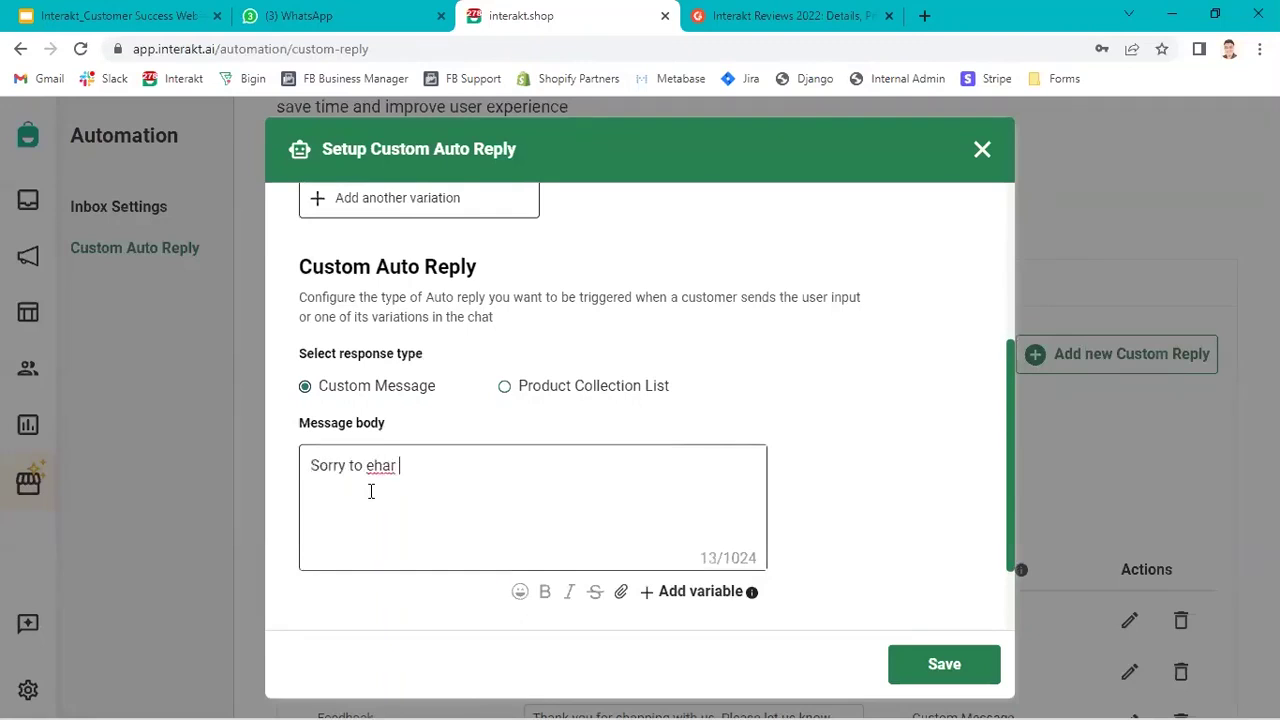
pyautogui.press('BackSpace')
pyautogui.press('BackSpace')
pyautogui.press('BackSpace')
pyautogui.press('BackSpace')
pyautogui.write('hear. We will get in touch wit')
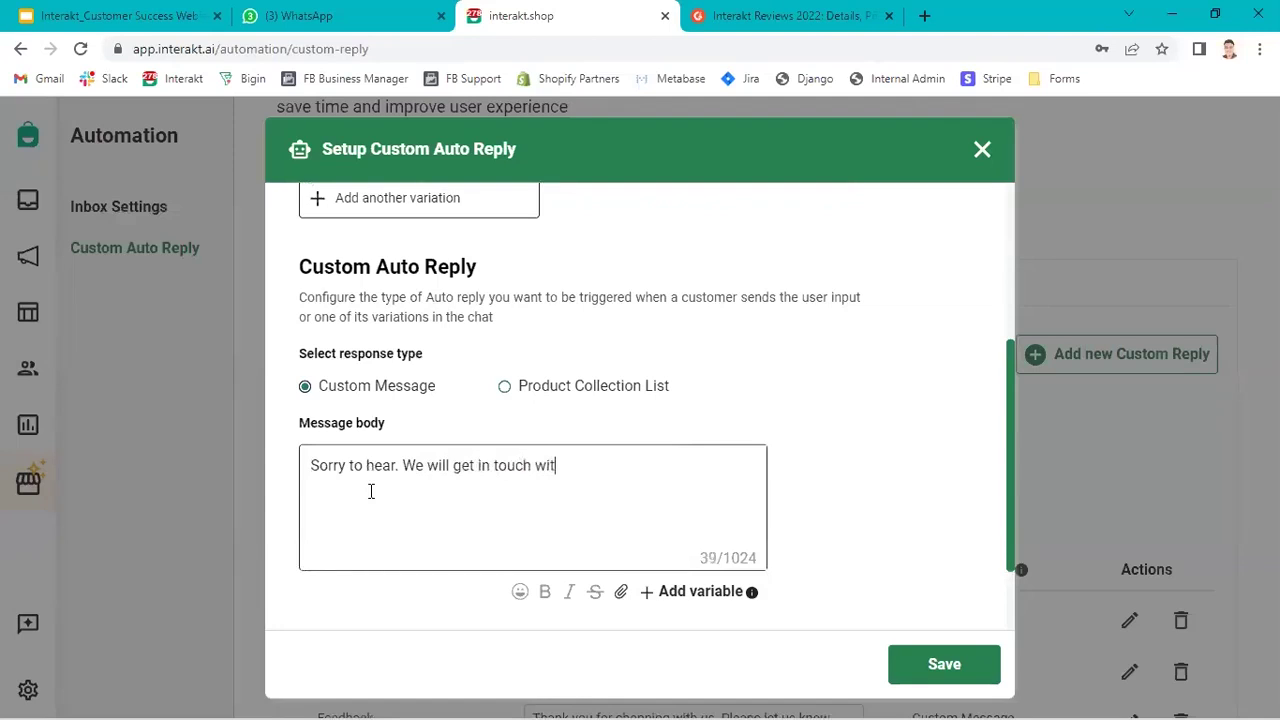
pyautogui.write('h your understan')
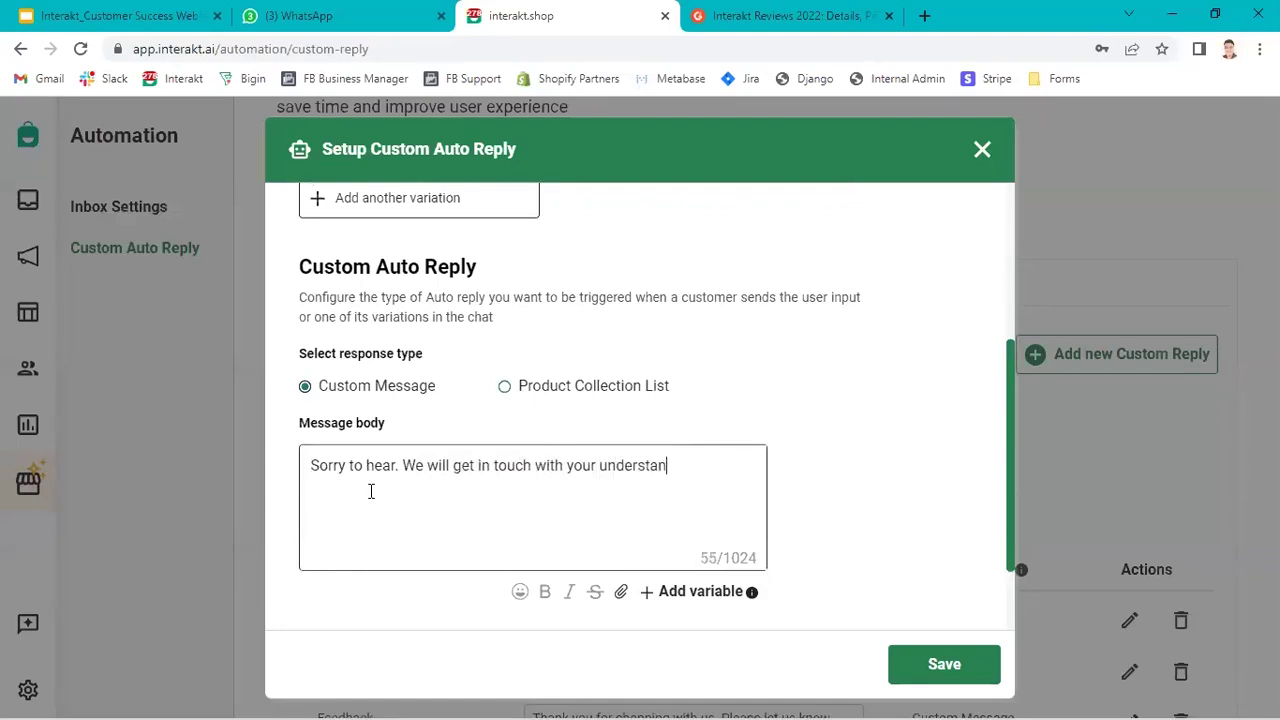
pyautogui.write('d your conce')
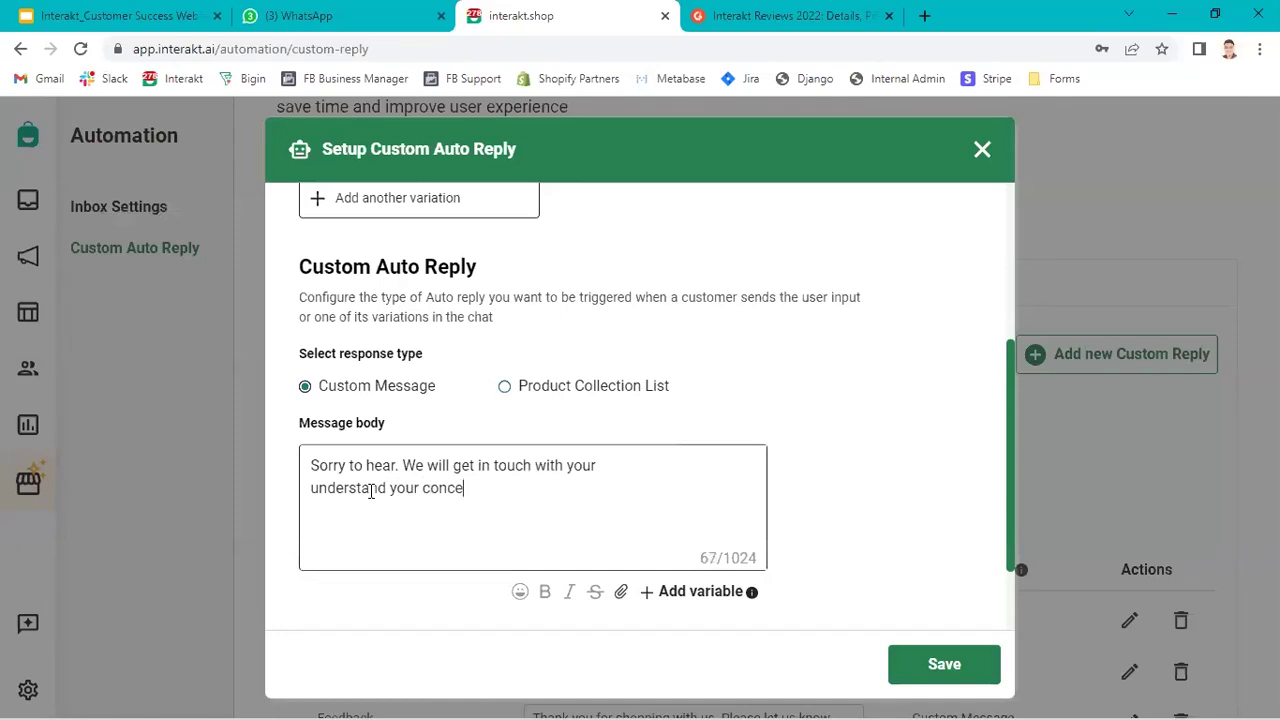
pyautogui.write('rn in details')
pyautogui.press('BackSpace')
pyautogui.write('.')
pyautogui.scroll(-2, 371, 491)
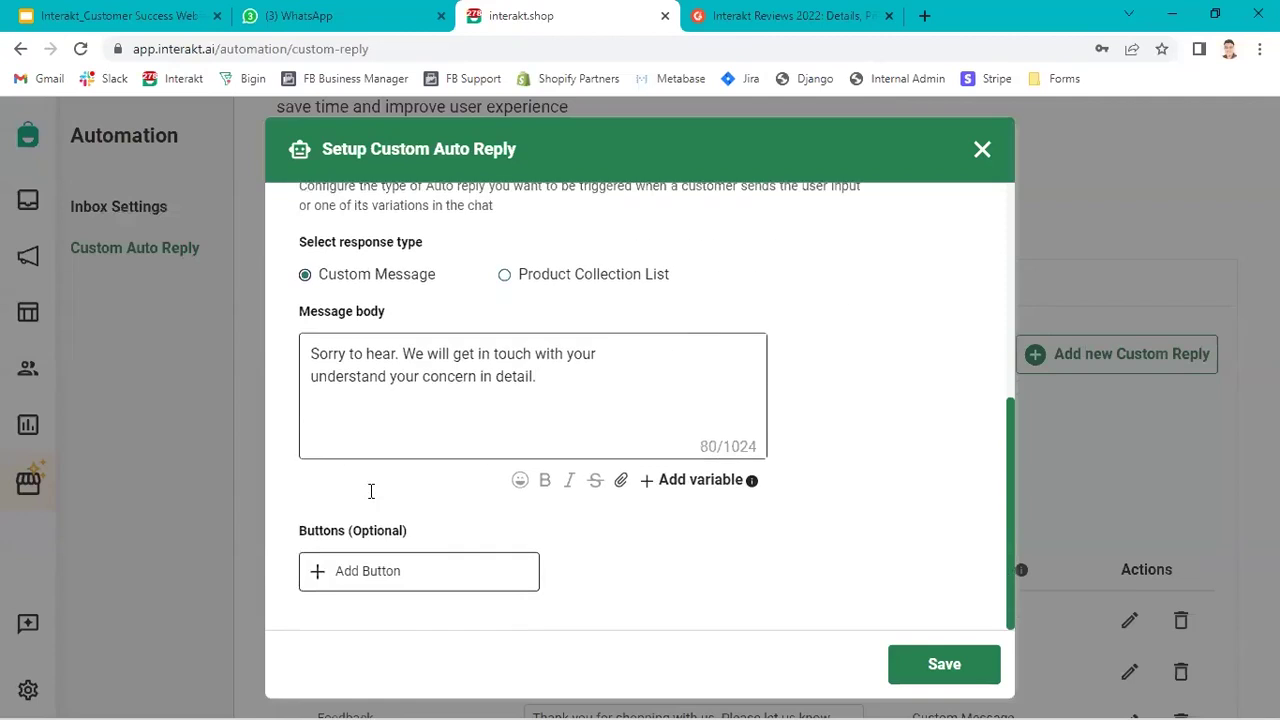
pyautogui.click(980, 673)
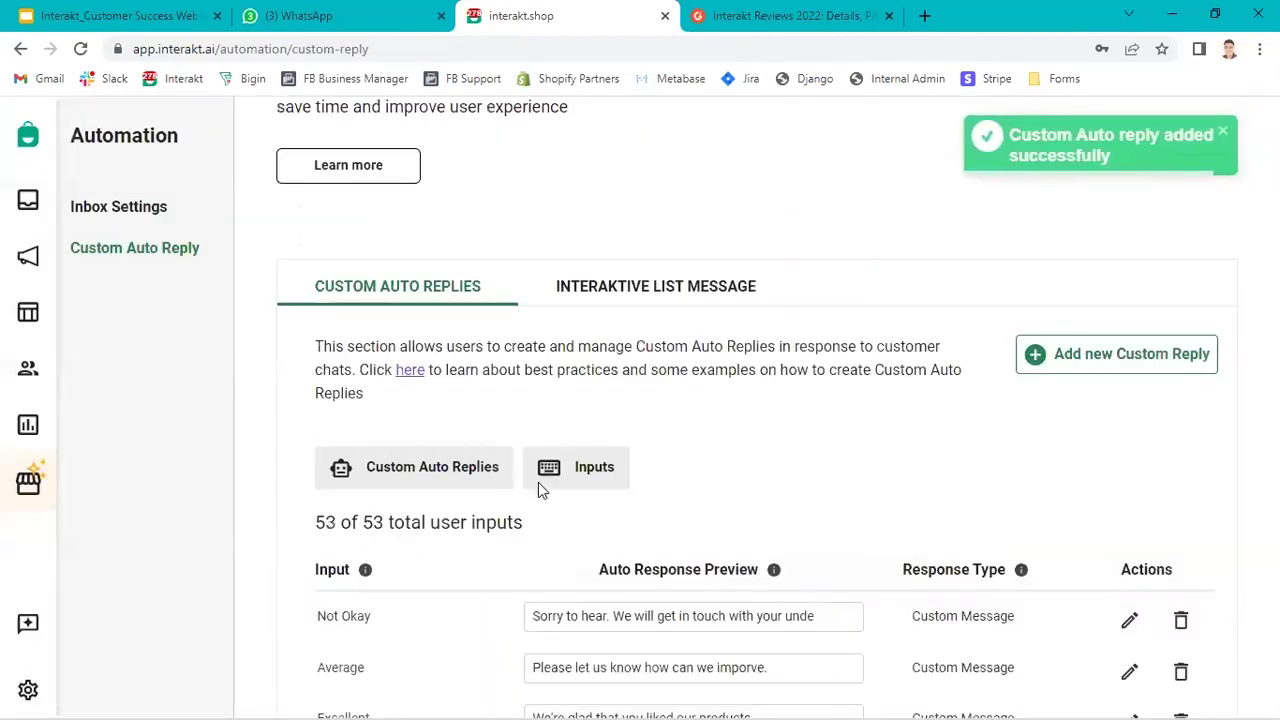
pyautogui.scroll(1, 495, 229)
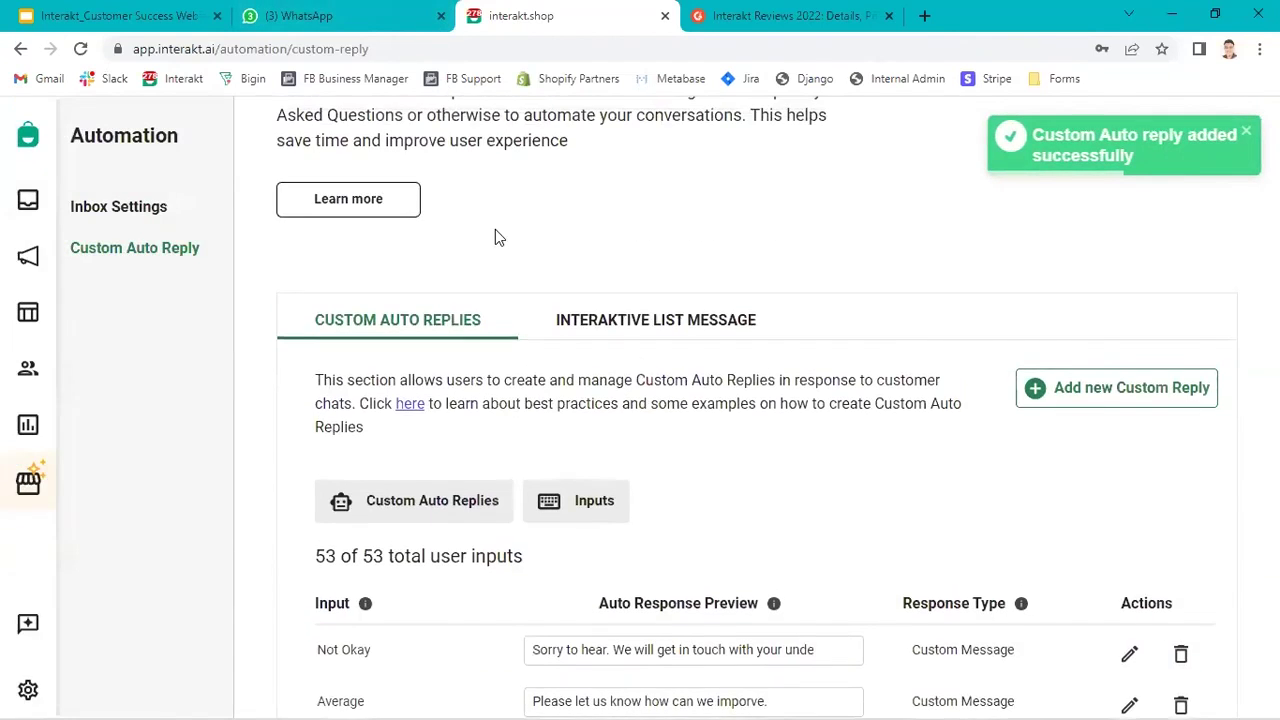
# Send Feedback in WhatsApp, then answer Excellent, Average and Not Okay to trigger each reply.
pyautogui.click(303, 12)
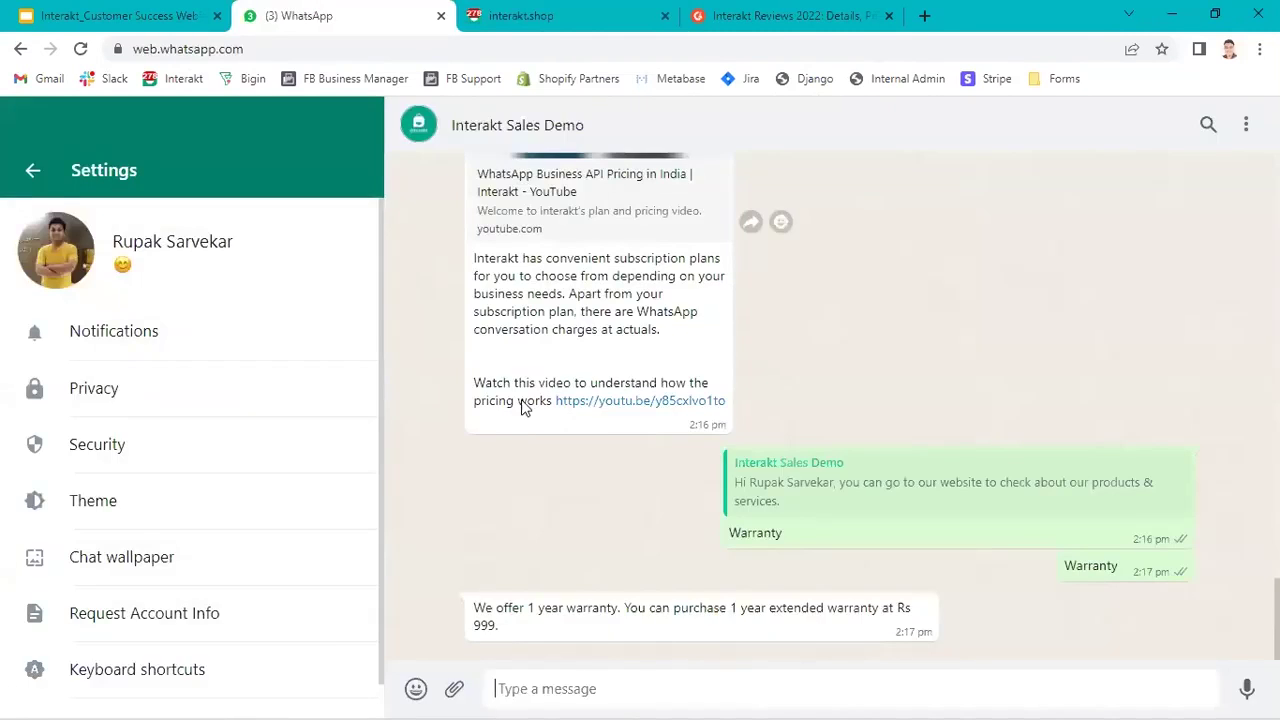
pyautogui.write('Feedback')
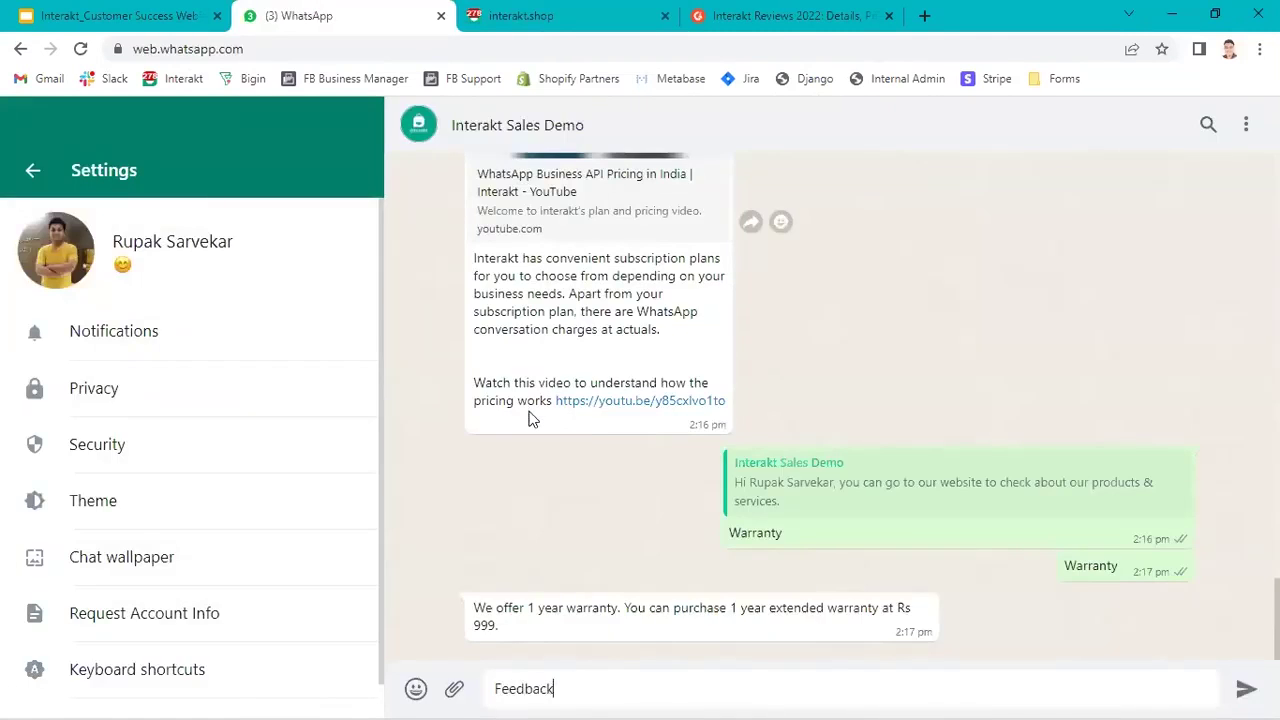
pyautogui.press('Return')
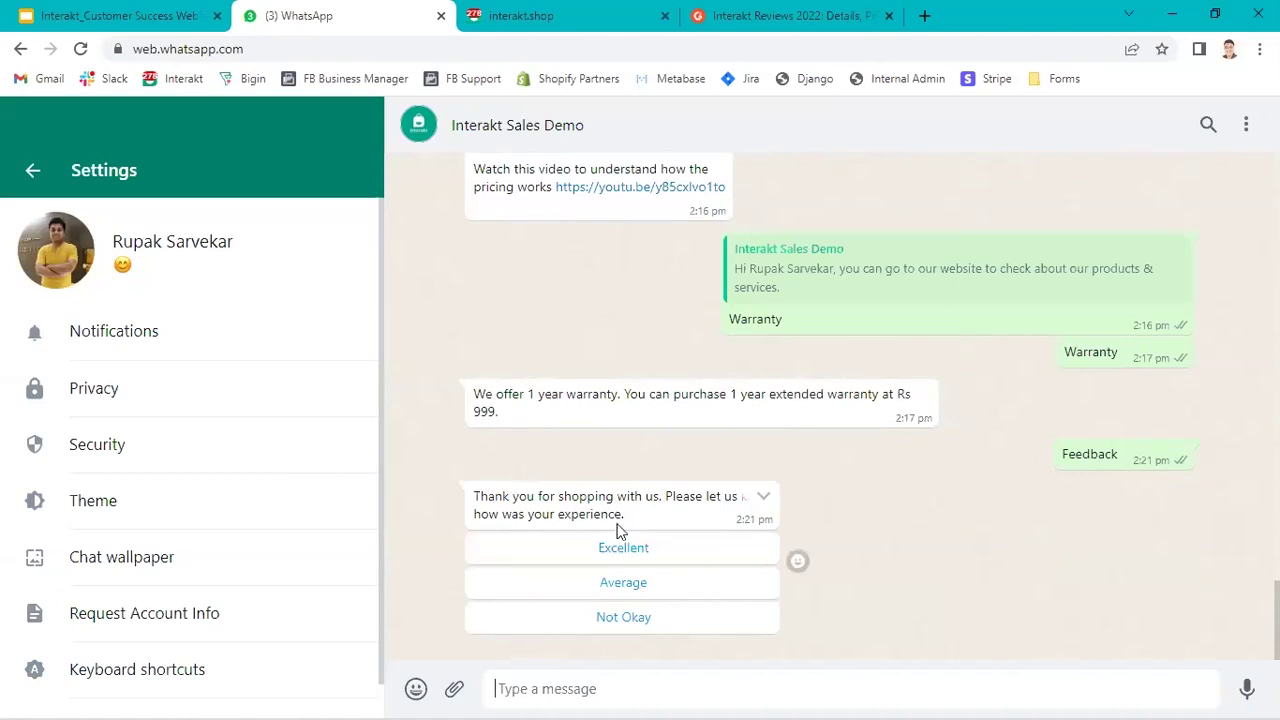
pyautogui.click(636, 556)
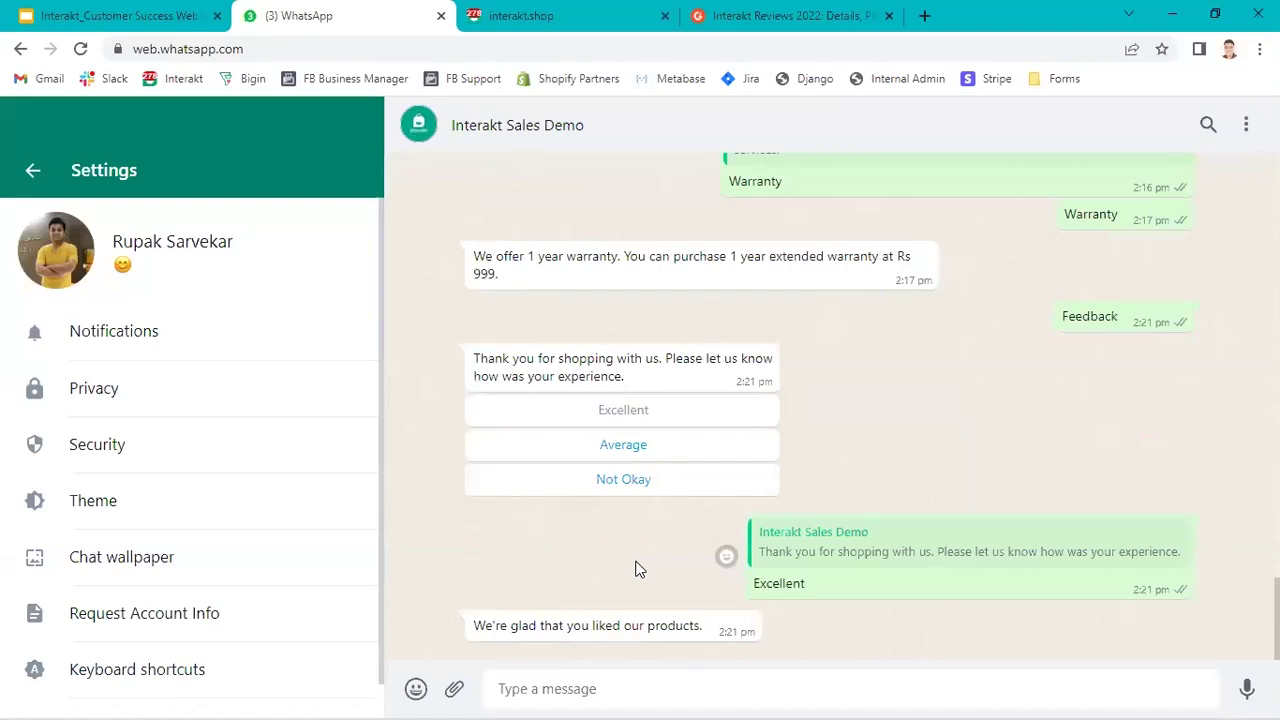
pyautogui.click(673, 452)
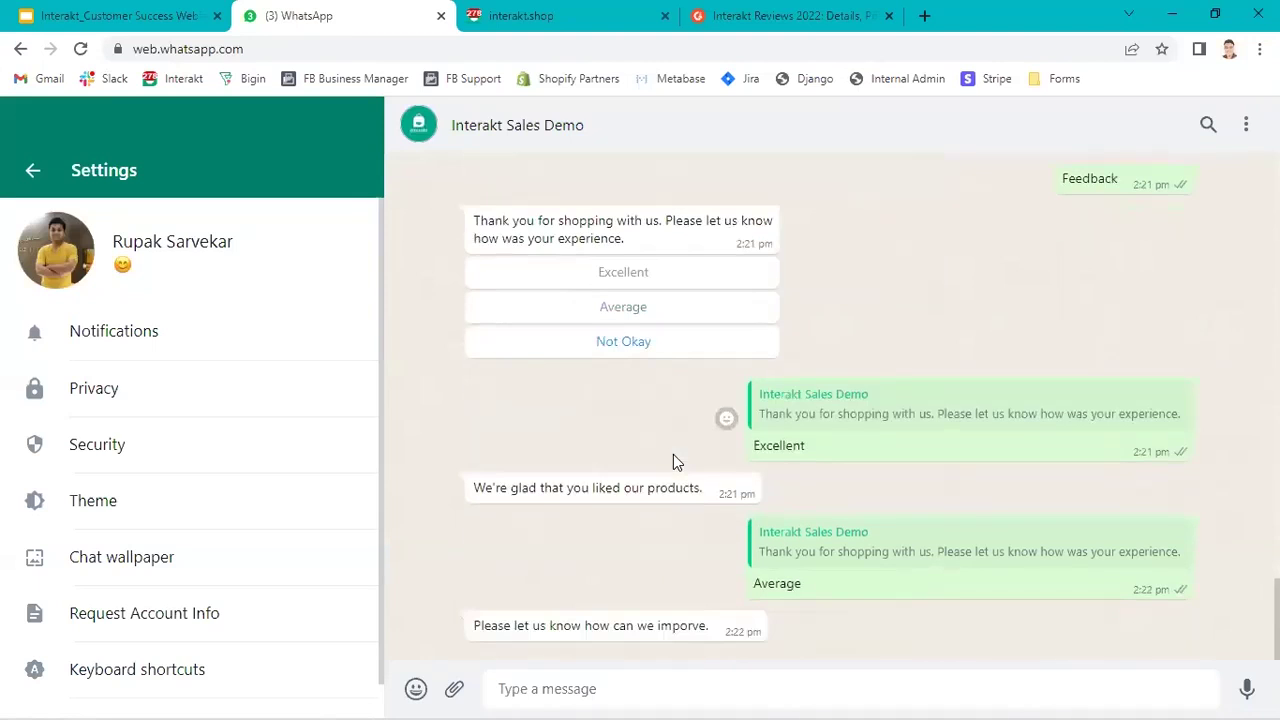
pyautogui.click(623, 341)
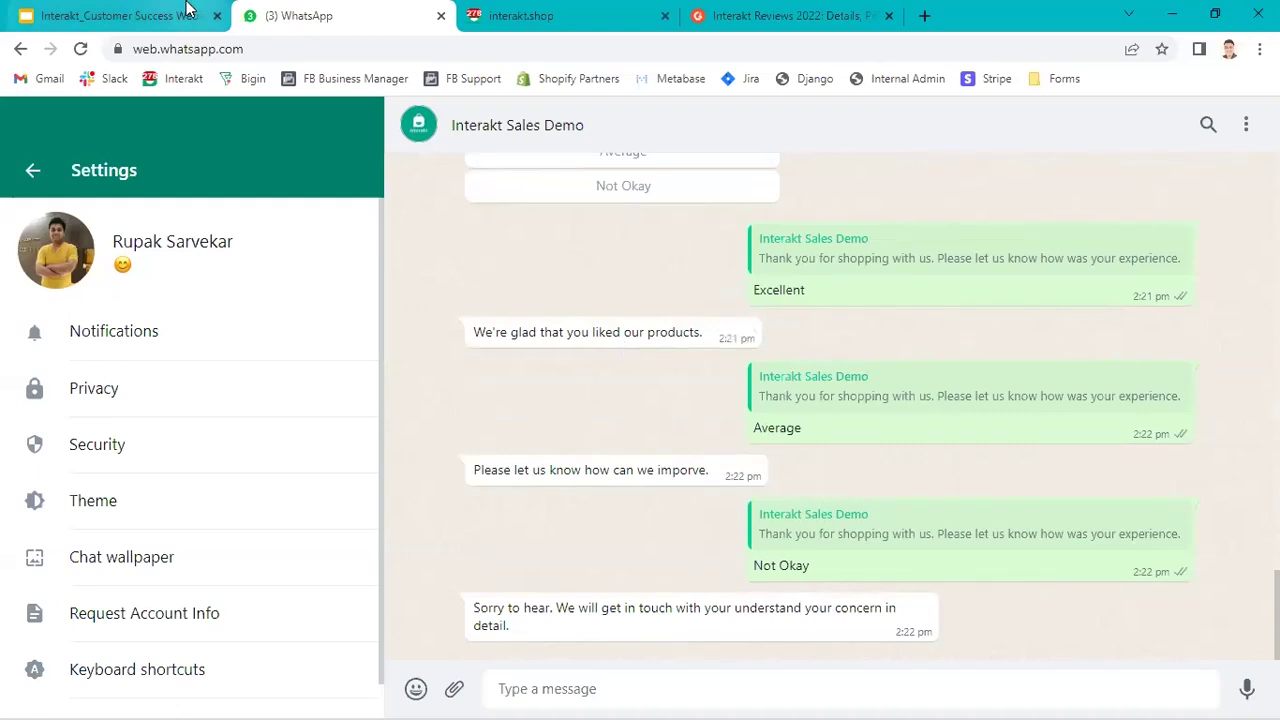
# Open the Not Okay reply's editor, try adding a button, then close it without saving.
pyautogui.click(558, 12)
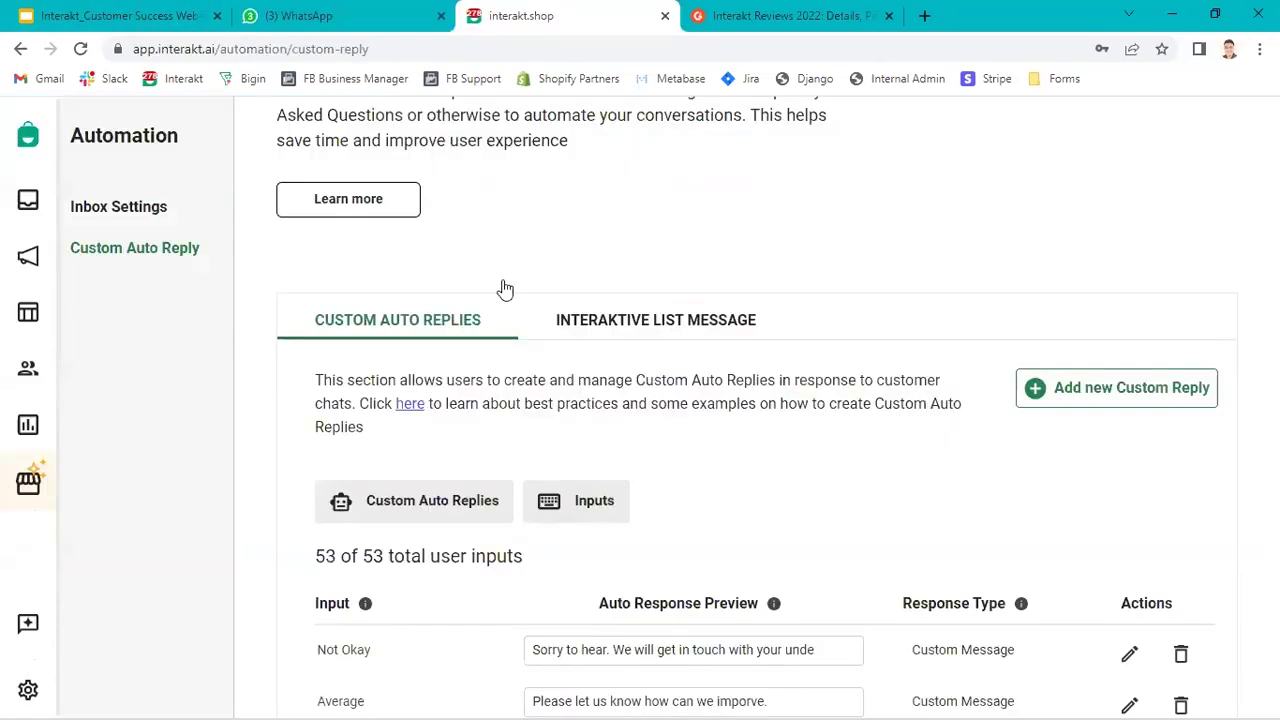
pyautogui.scroll(-4, 489, 403)
pyautogui.scroll(1, 489, 403)
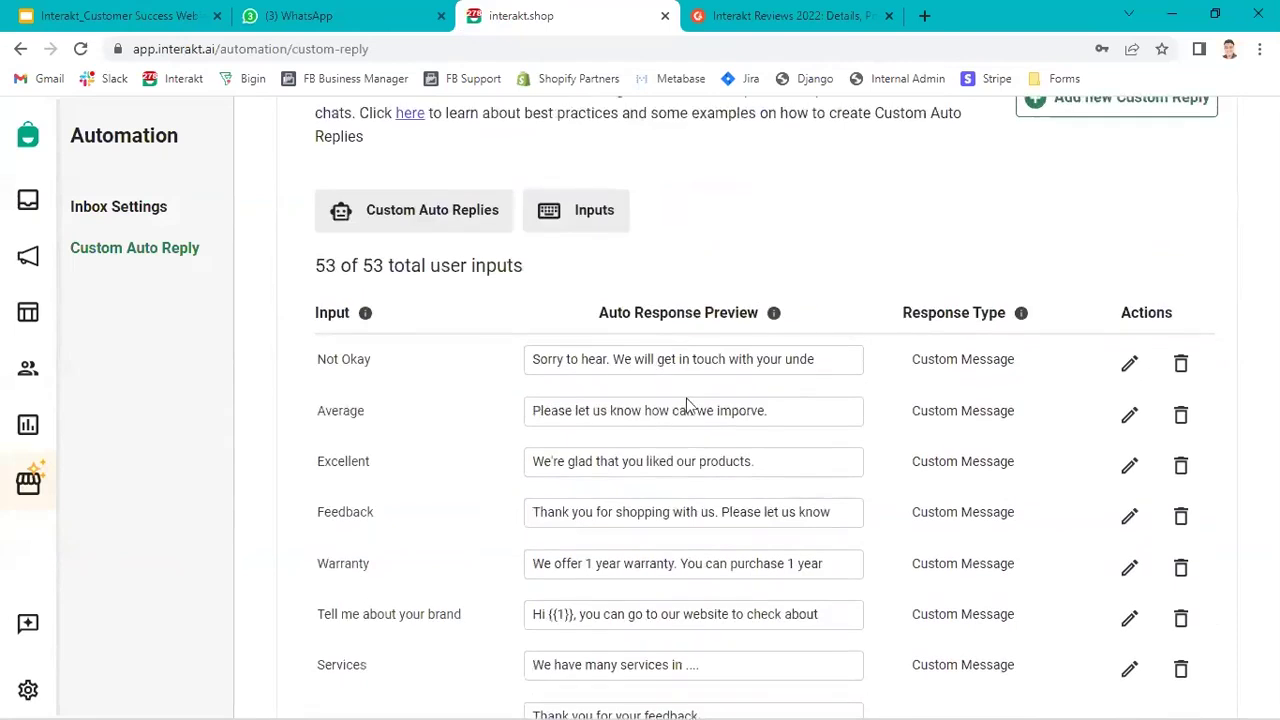
pyautogui.scroll(-3, 704, 402)
pyautogui.scroll(3, 706, 405)
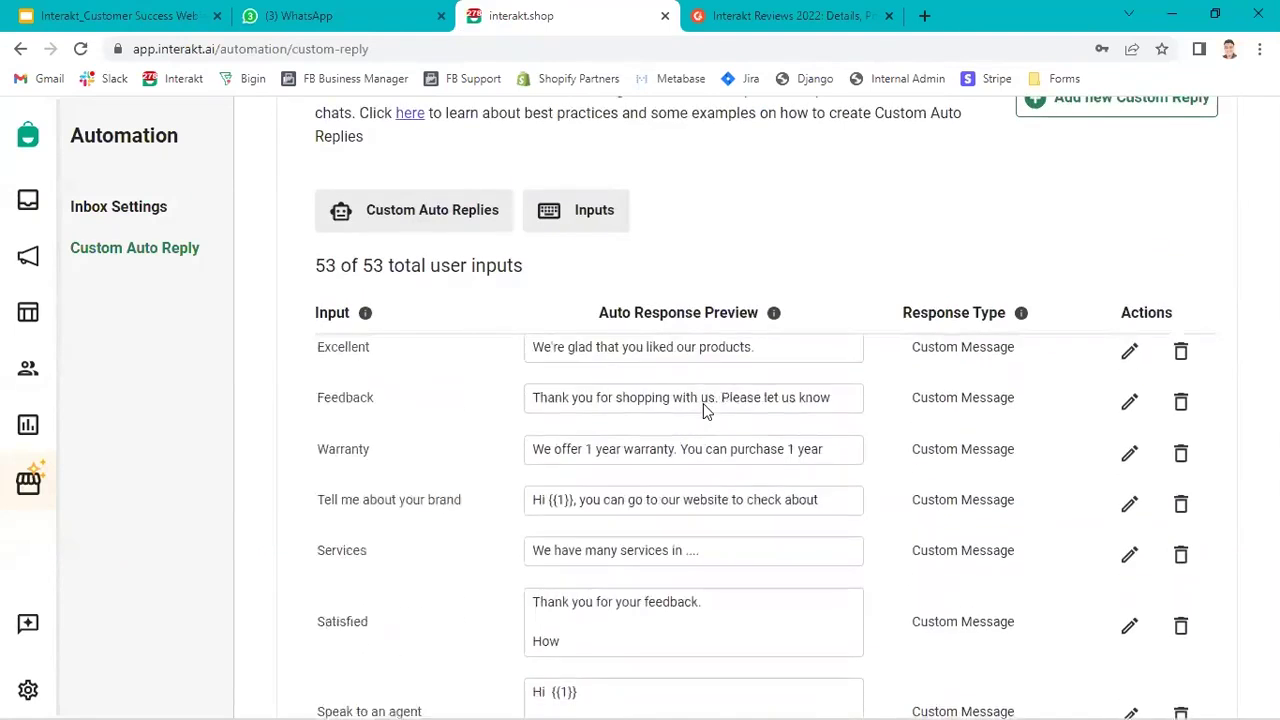
pyautogui.click(1127, 363)
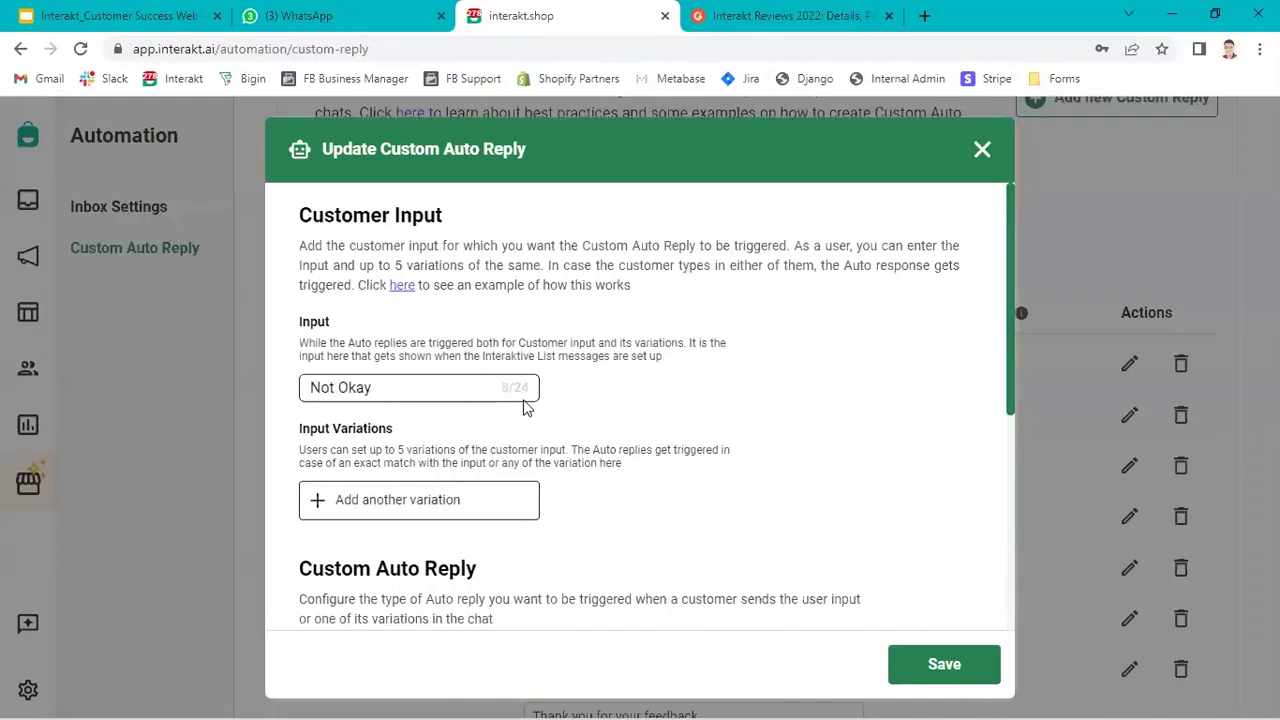
pyautogui.scroll(-4, 524, 408)
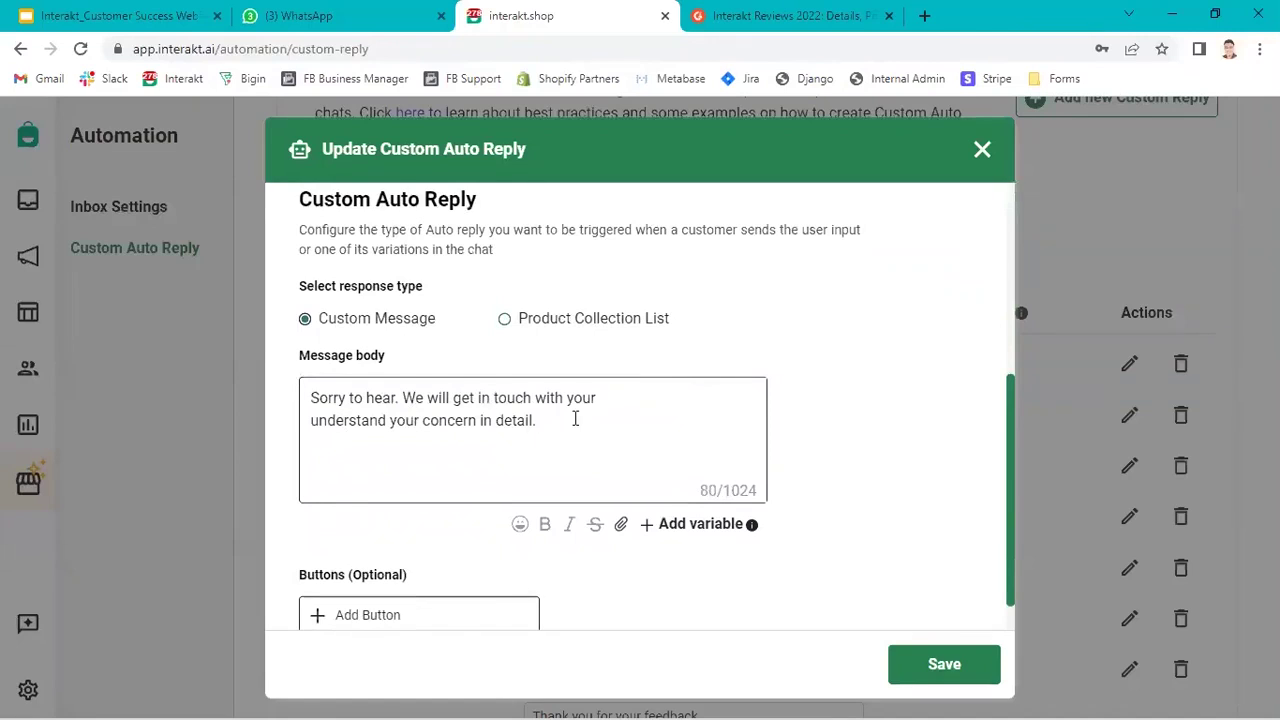
pyautogui.scroll(-1, 575, 418)
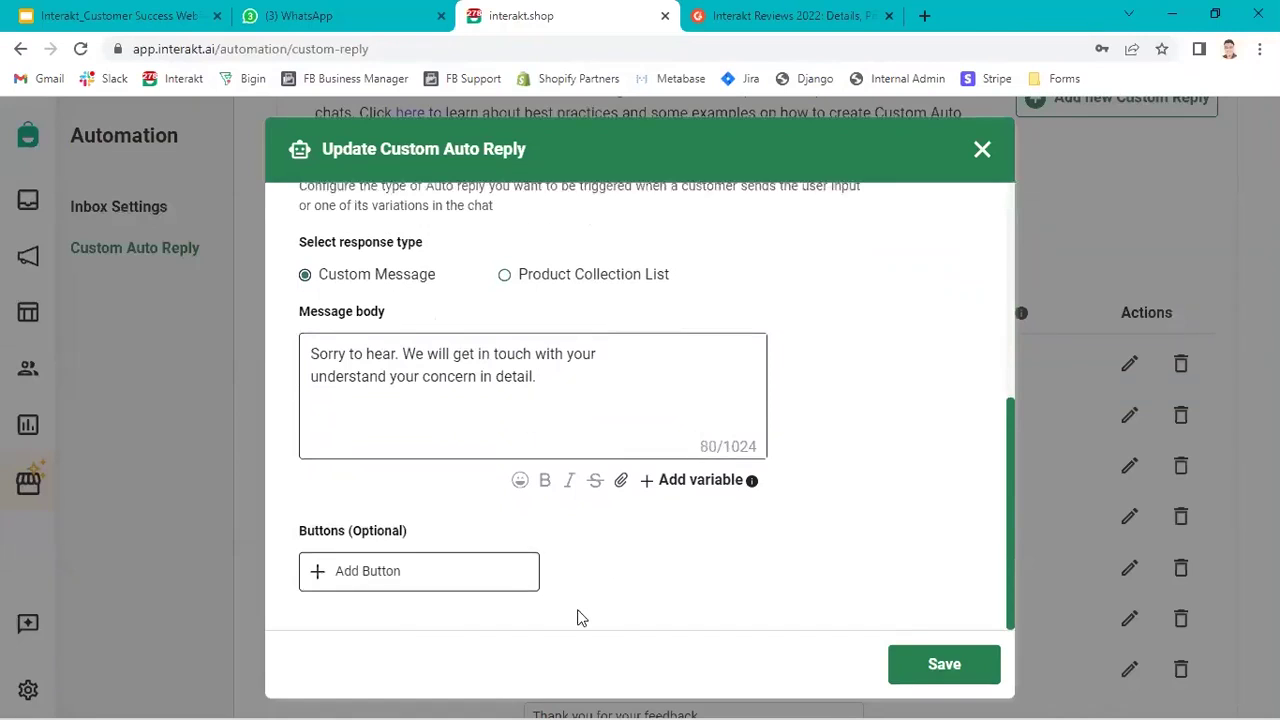
pyautogui.click(497, 590)
pyautogui.scroll(-1, 497, 590)
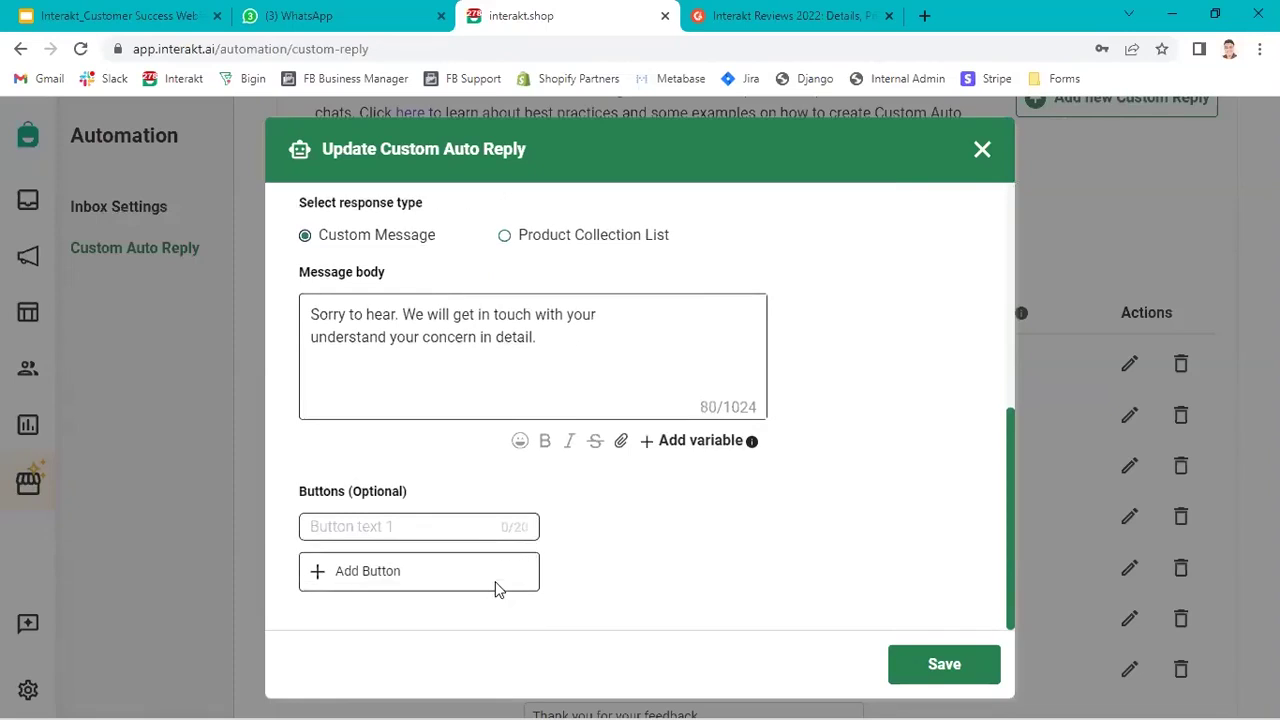
pyautogui.moveTo(403, 546)
pyautogui.scroll(5, 358, 534)
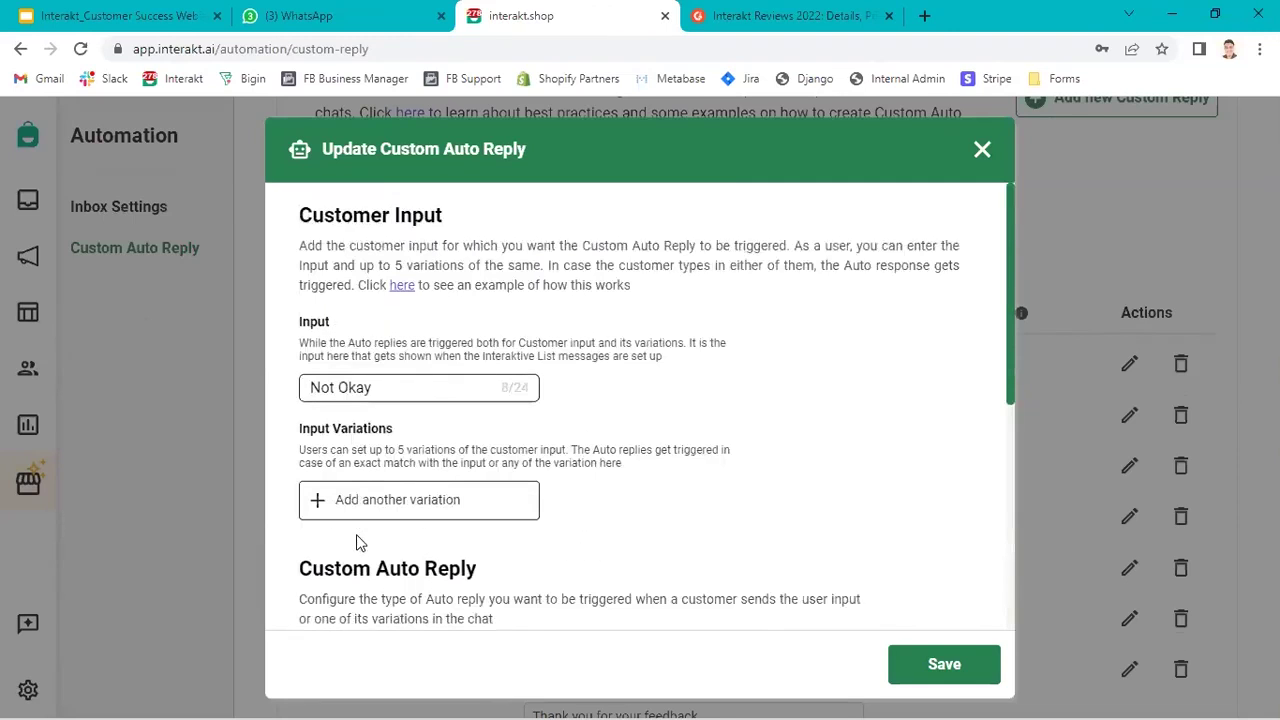
pyautogui.click(1192, 281)
# Show the Interaktive List Message settings and review the Menu list's ten FAQ items up to Shop Products.
pyautogui.scroll(5, 889, 431)
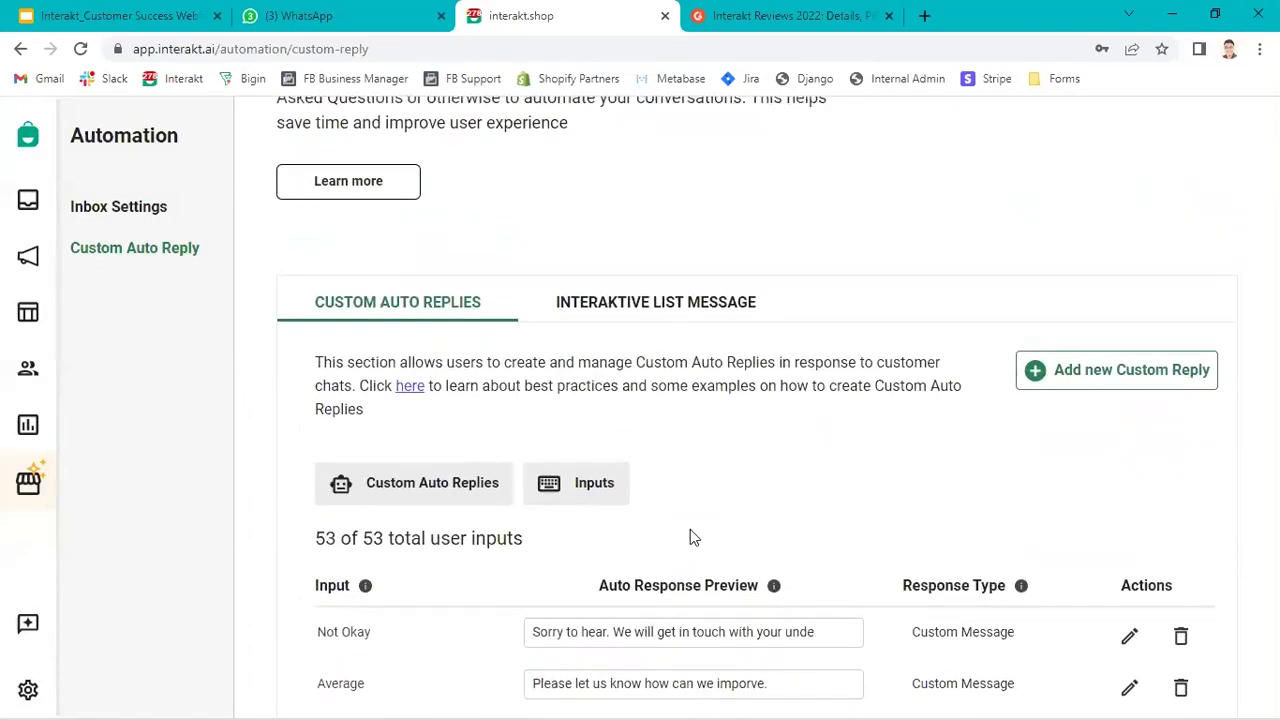
pyautogui.scroll(-1, 706, 606)
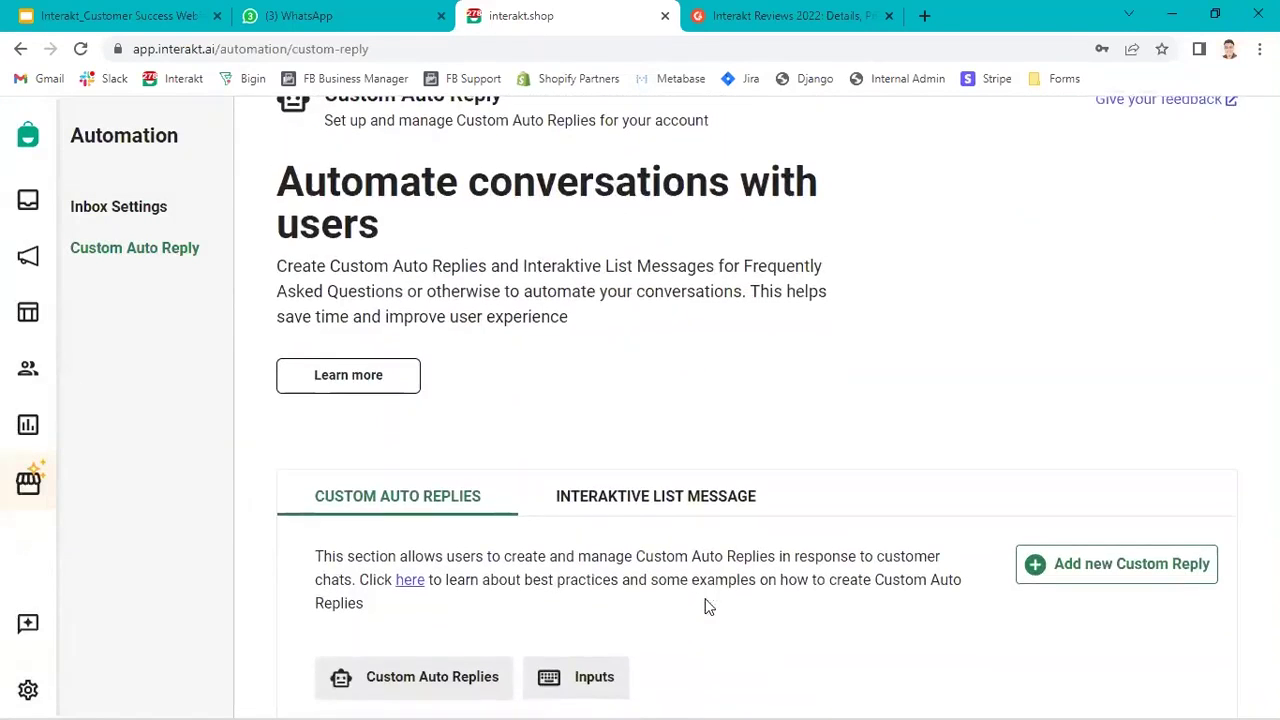
pyautogui.scroll(1, 707, 605)
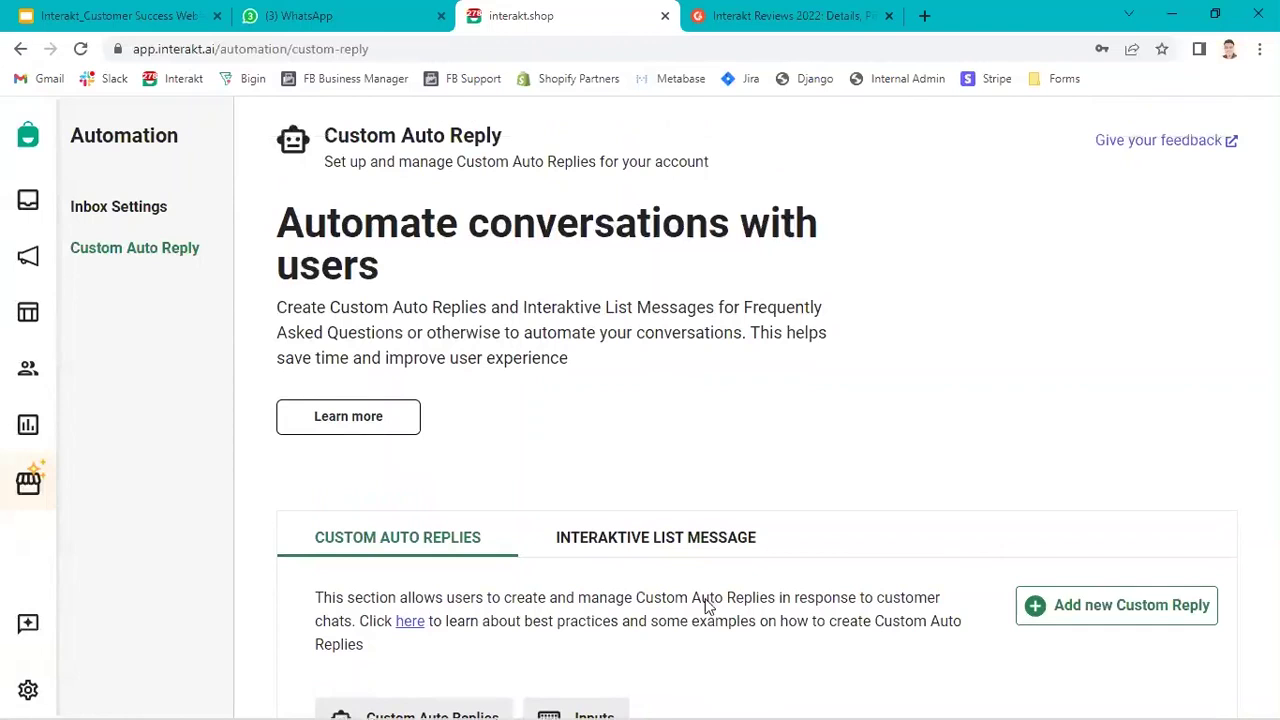
pyautogui.click(628, 557)
pyautogui.scroll(-4, 494, 586)
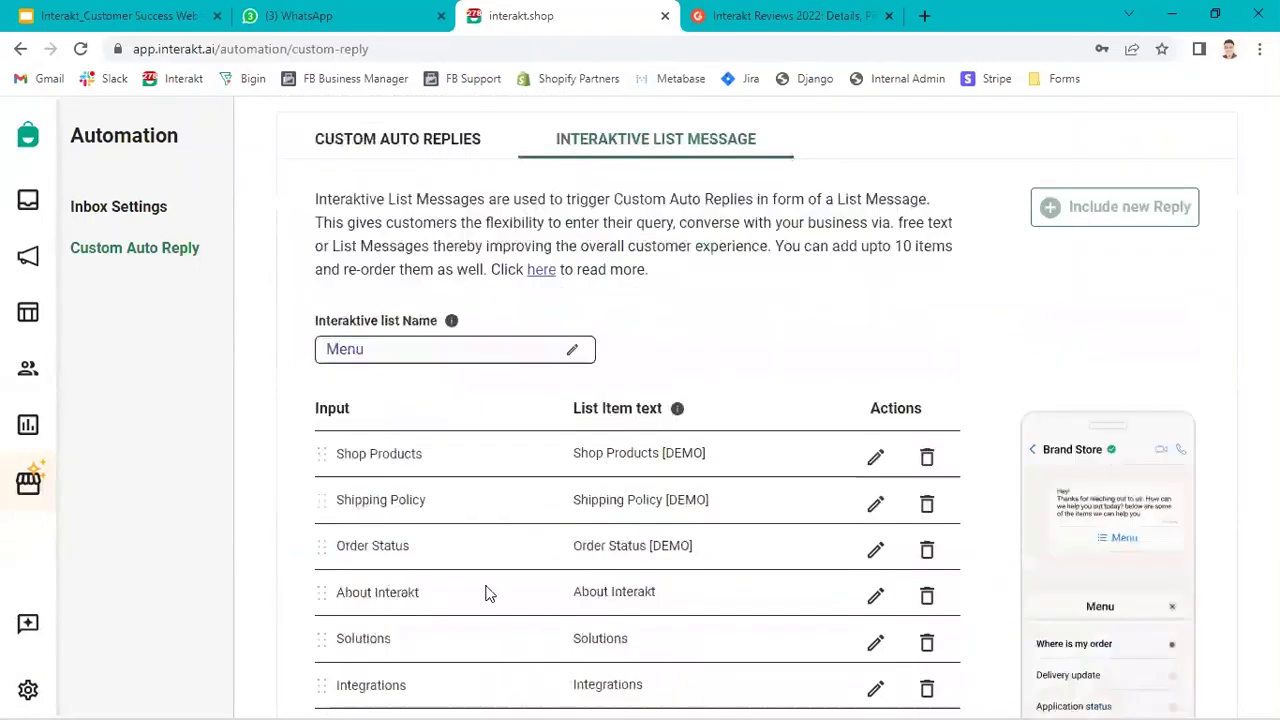
pyautogui.scroll(-2, 484, 535)
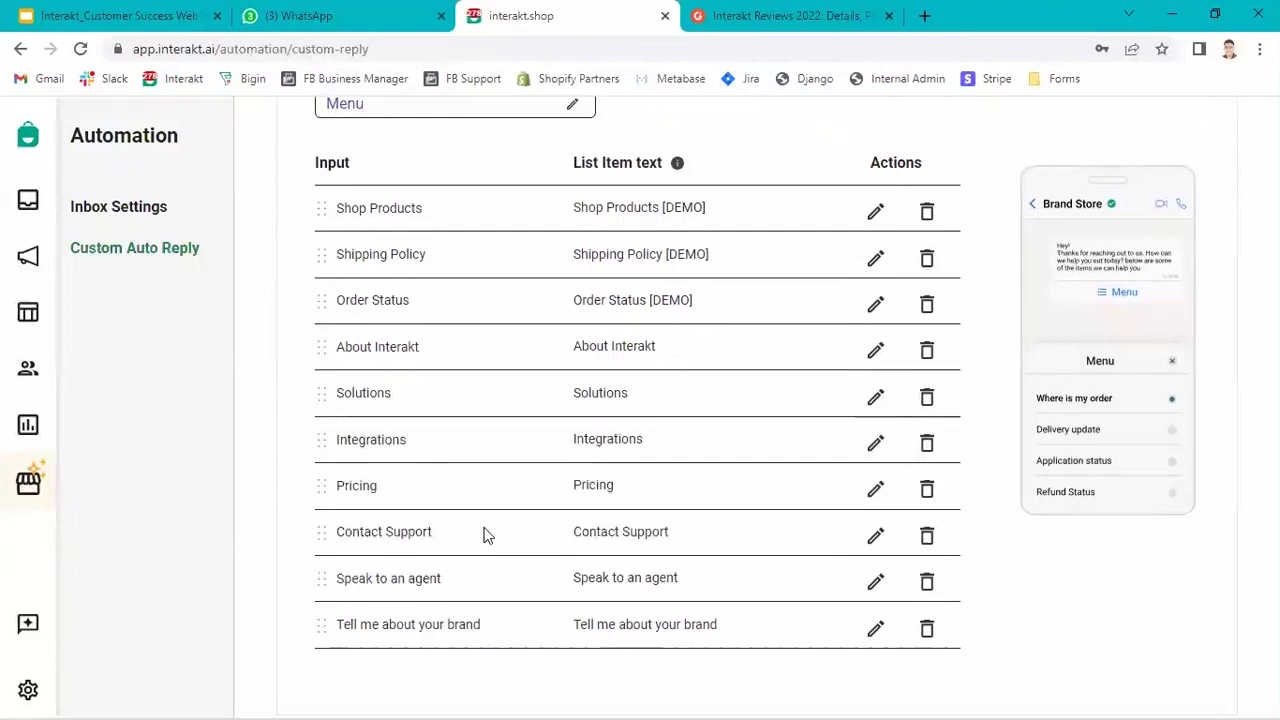
pyautogui.scroll(1, 483, 535)
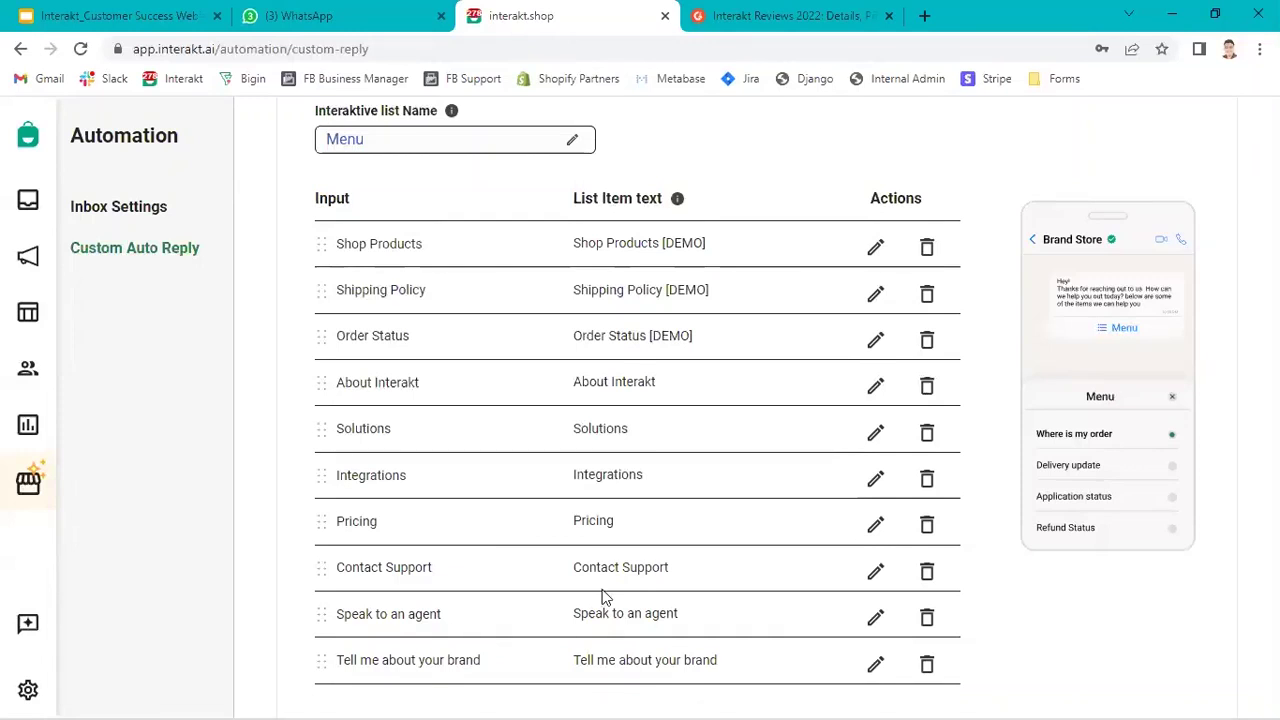
pyautogui.scroll(1, 603, 597)
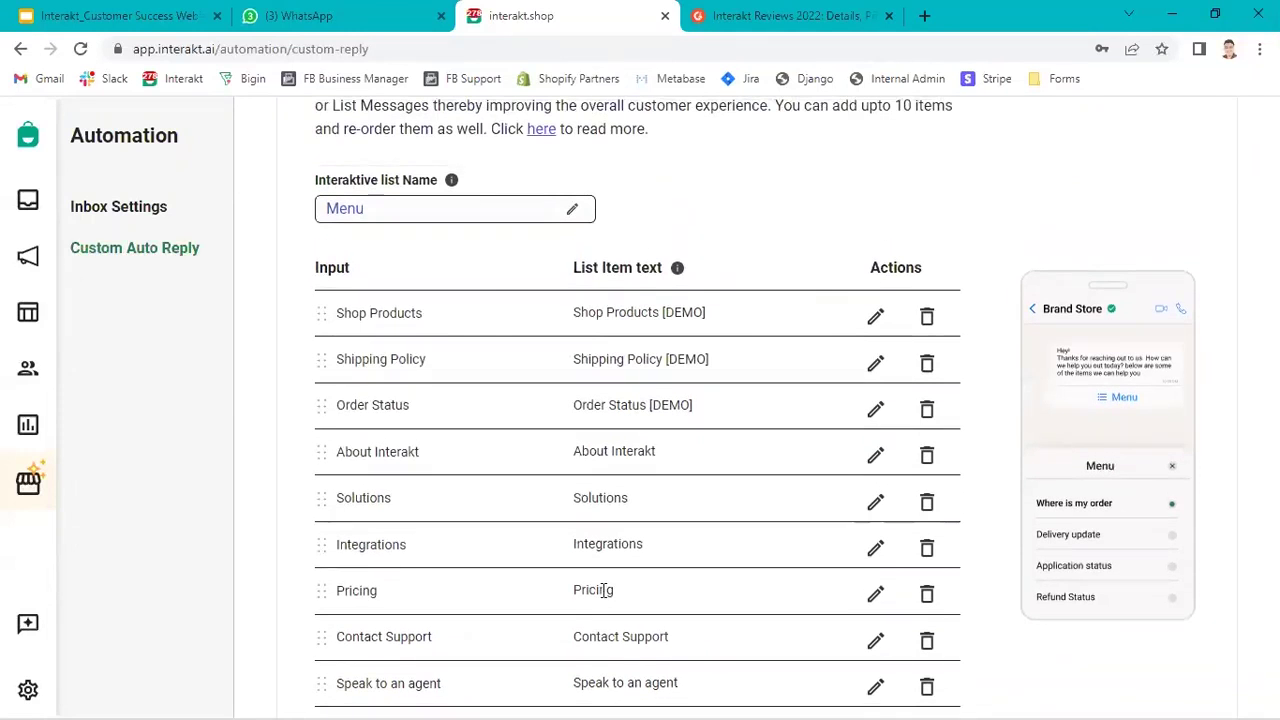
pyautogui.scroll(2, 603, 590)
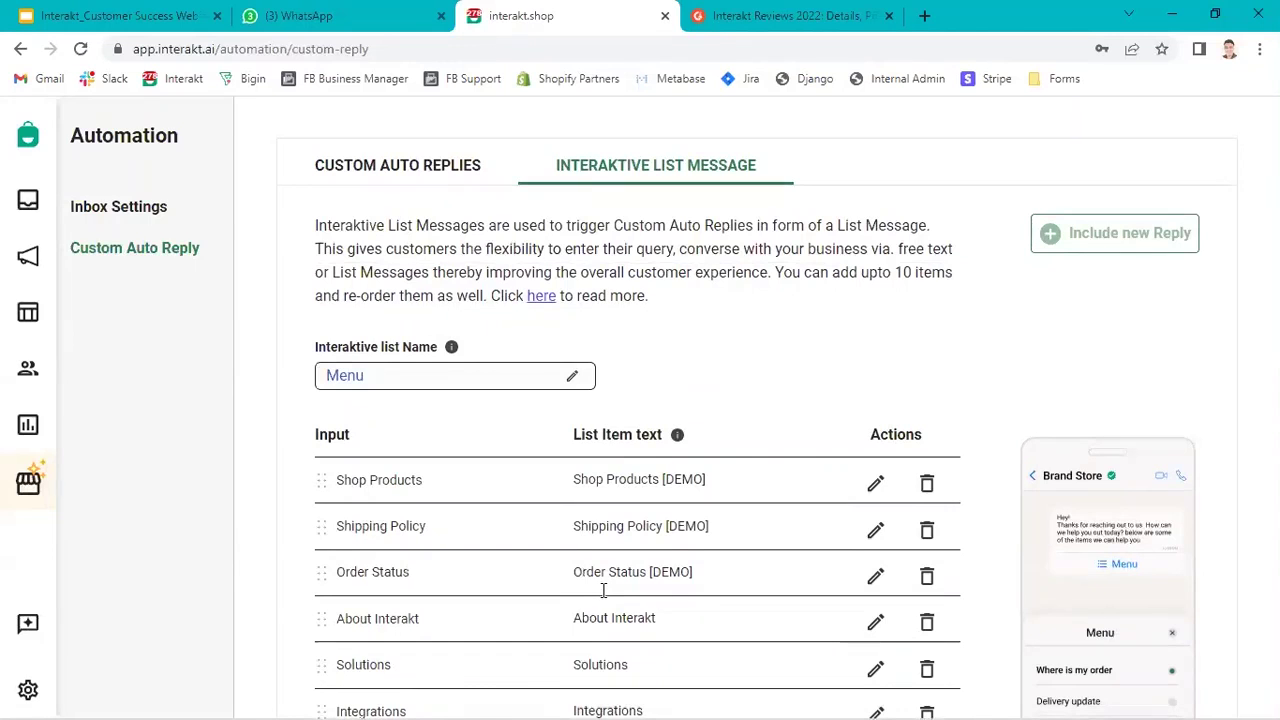
pyautogui.scroll(2, 603, 590)
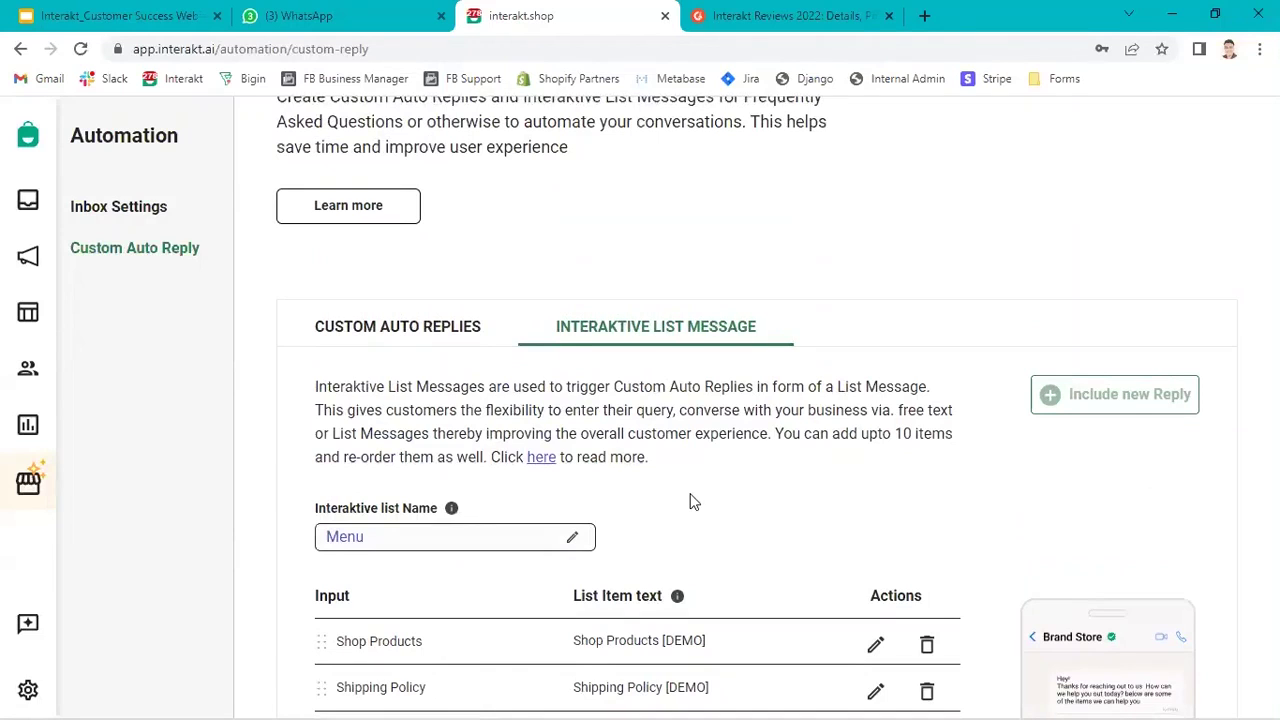
pyautogui.scroll(1, 694, 502)
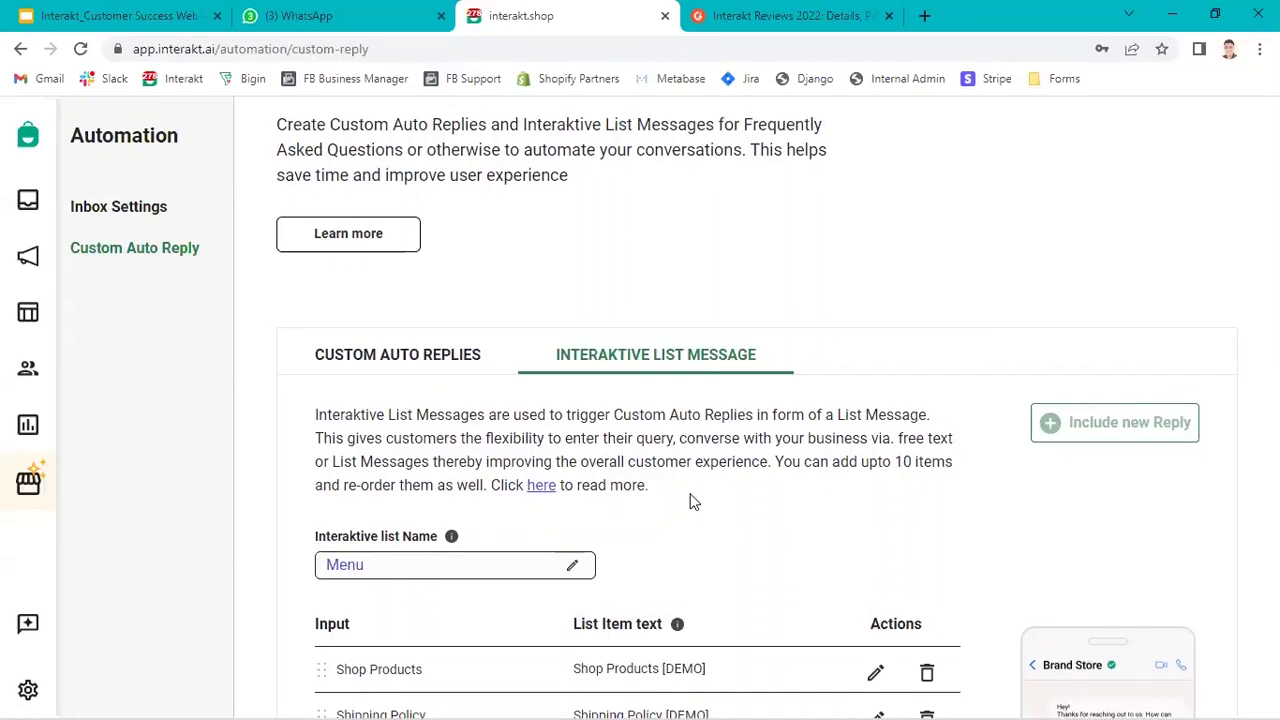
pyautogui.scroll(1, 527, 456)
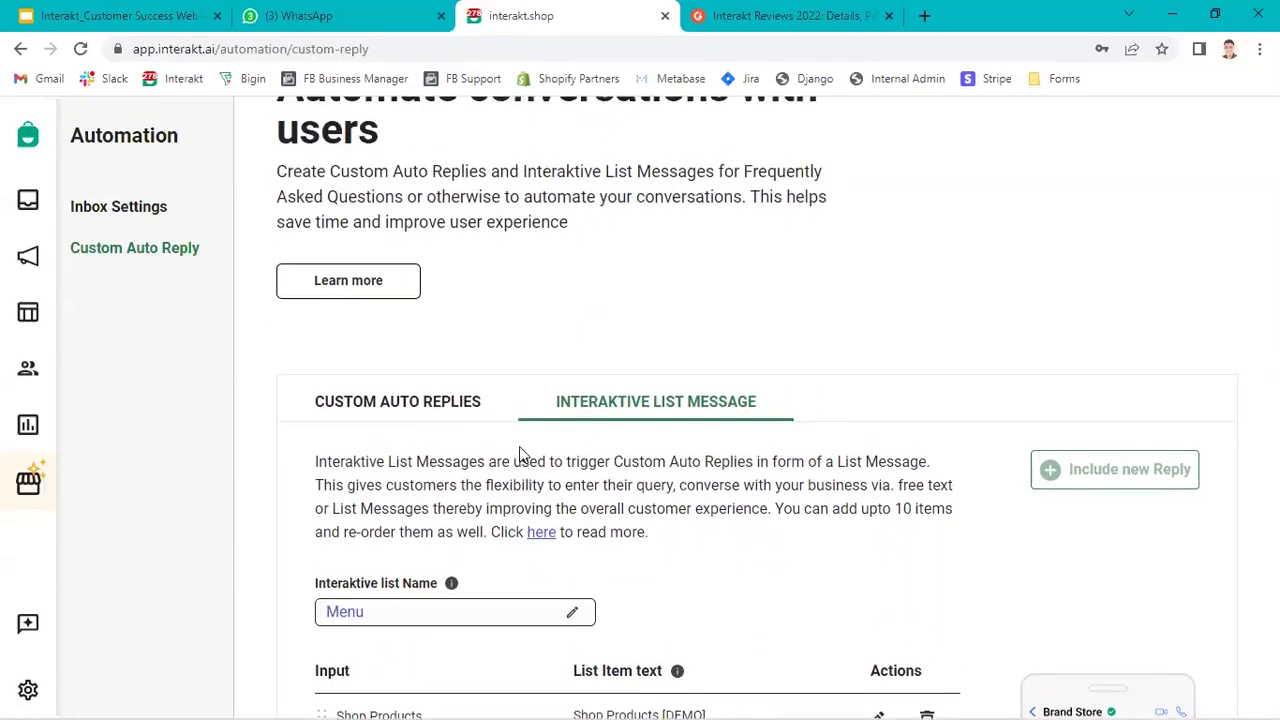
# Start a new campaign from scratch from the Notifications page.
pyautogui.click(28, 263)
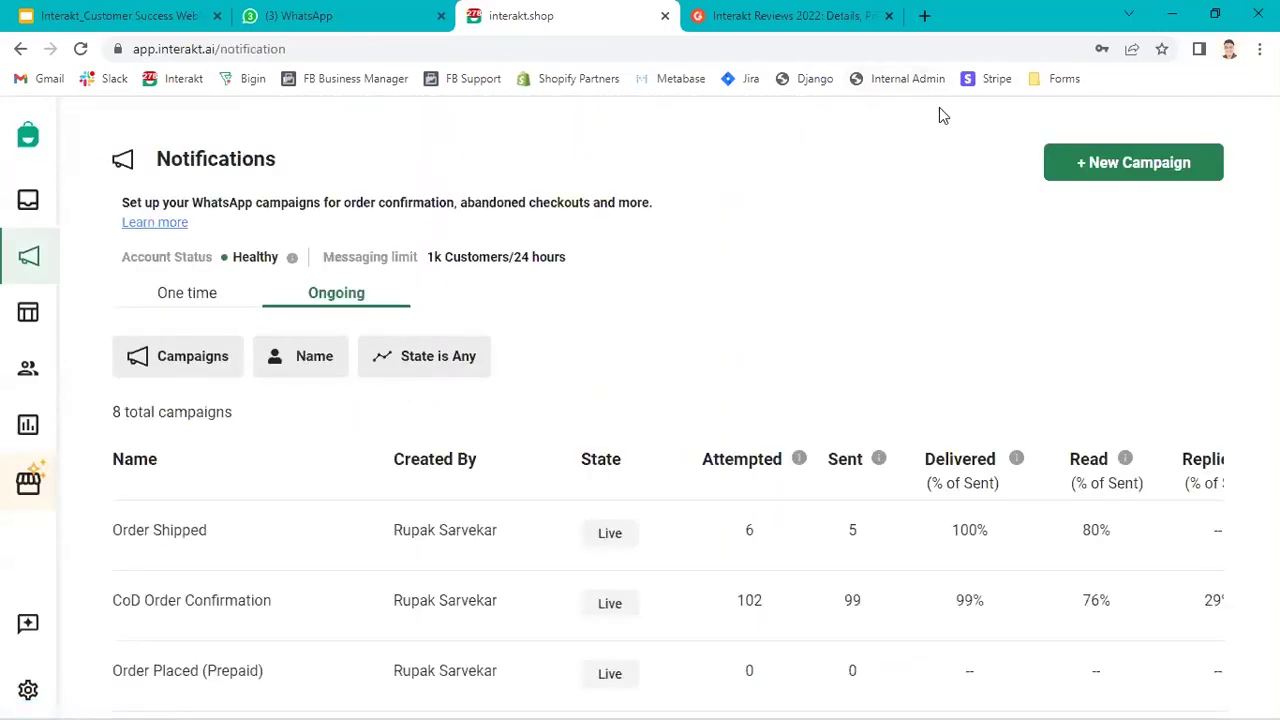
pyautogui.click(1106, 169)
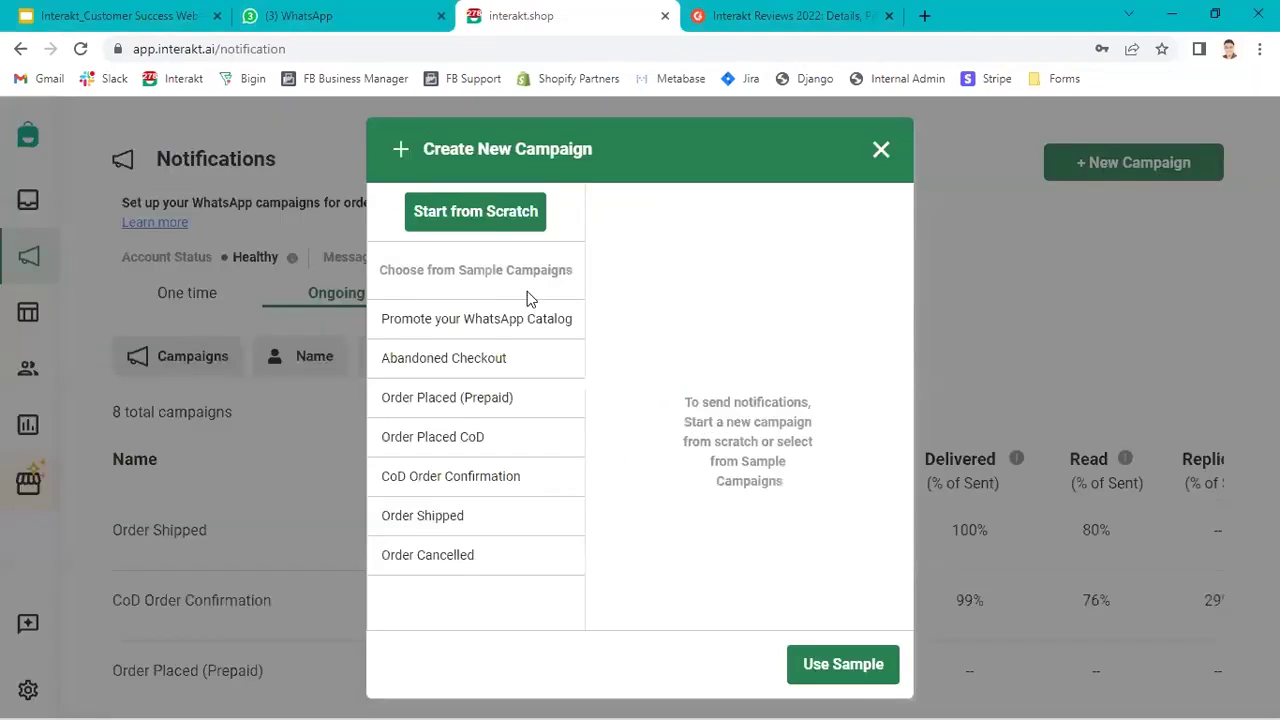
pyautogui.click(466, 214)
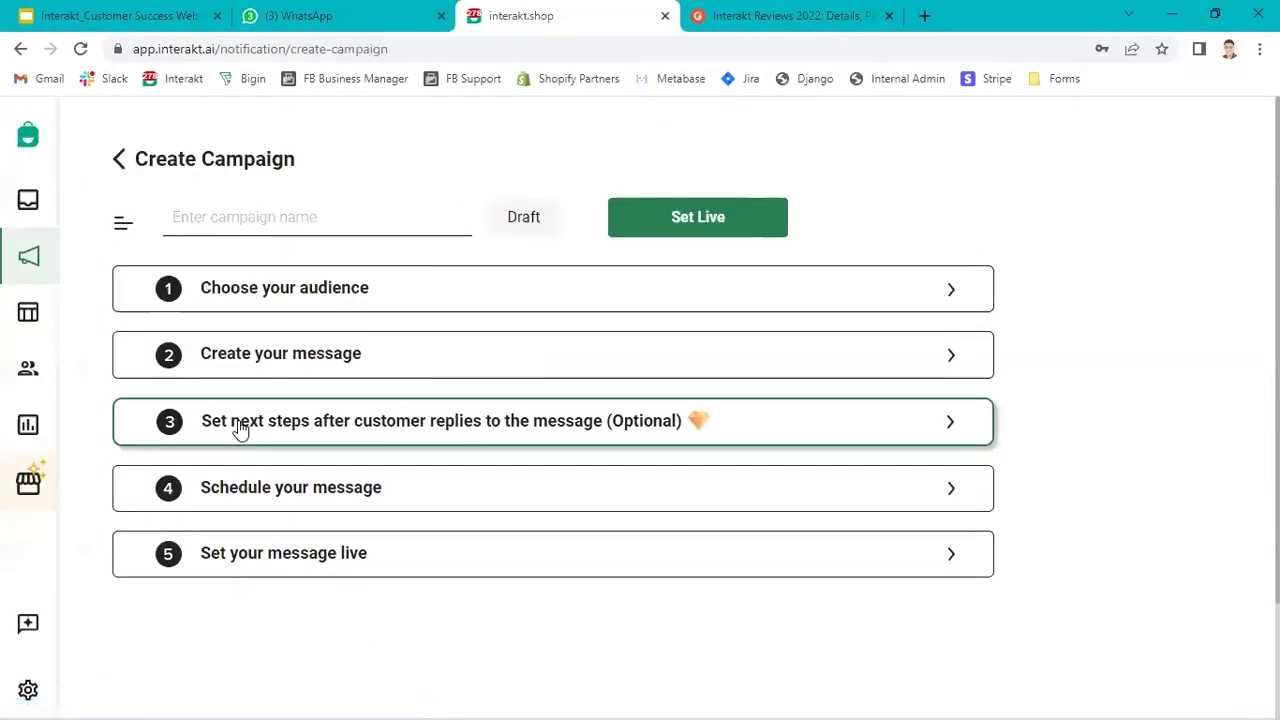
# Confirm the one-time audience of 1374 users and bring up the message template picker.
pyautogui.click(346, 287)
pyautogui.scroll(-2, 386, 346)
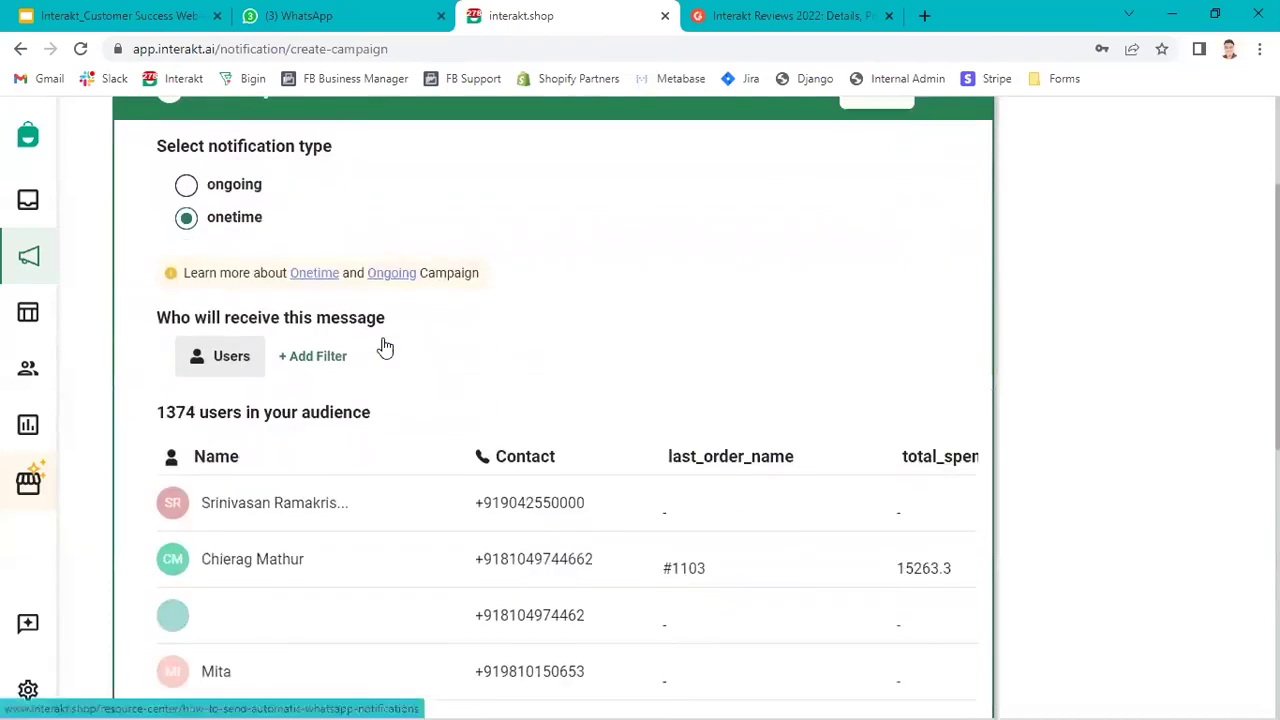
pyautogui.scroll(2, 466, 270)
pyautogui.click(877, 248)
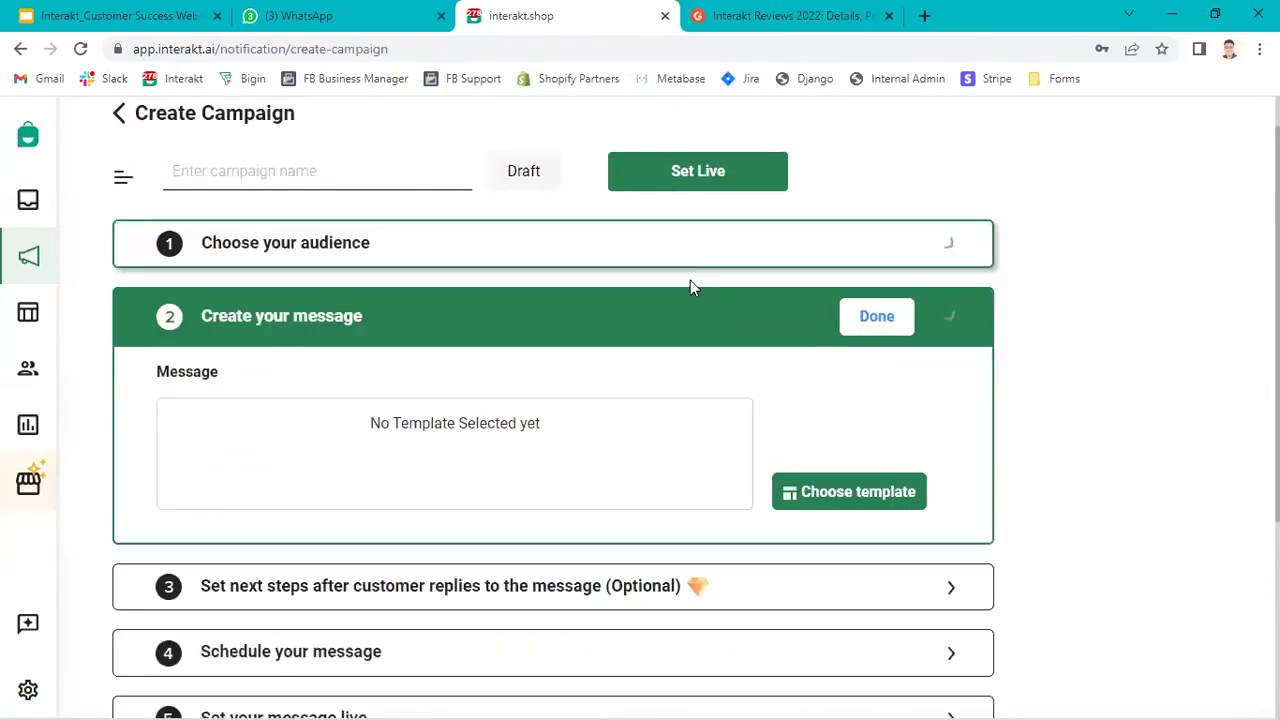
pyautogui.click(868, 349)
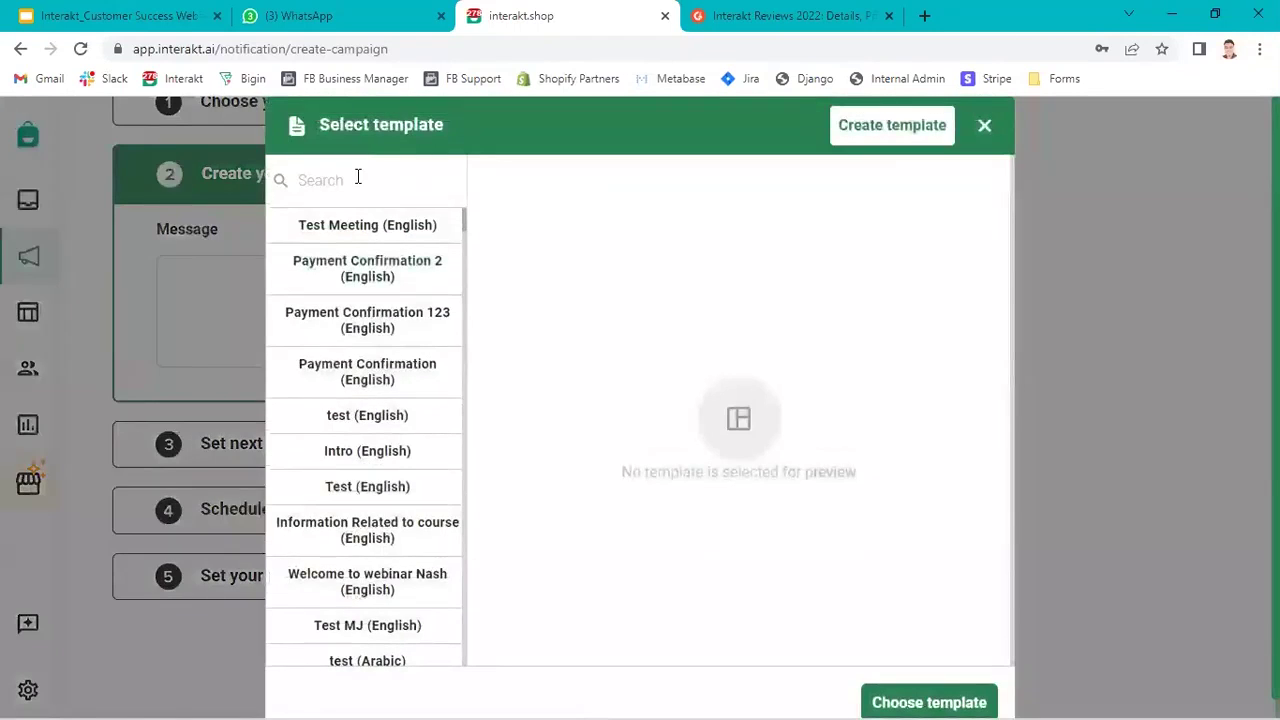
# Search templates for 'sum', preview Summer Sales and Summer Offer, then pick Summer Sale New (English).
pyautogui.click(364, 194)
pyautogui.write('sum')
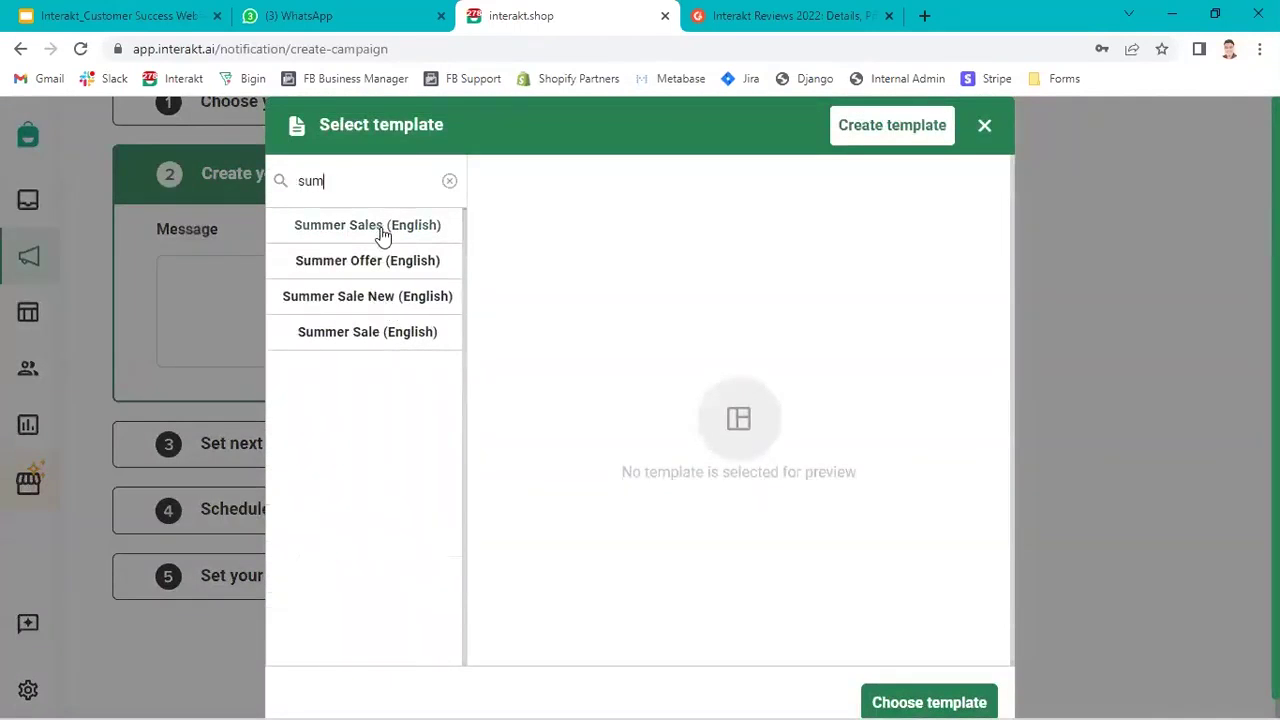
pyautogui.click(378, 232)
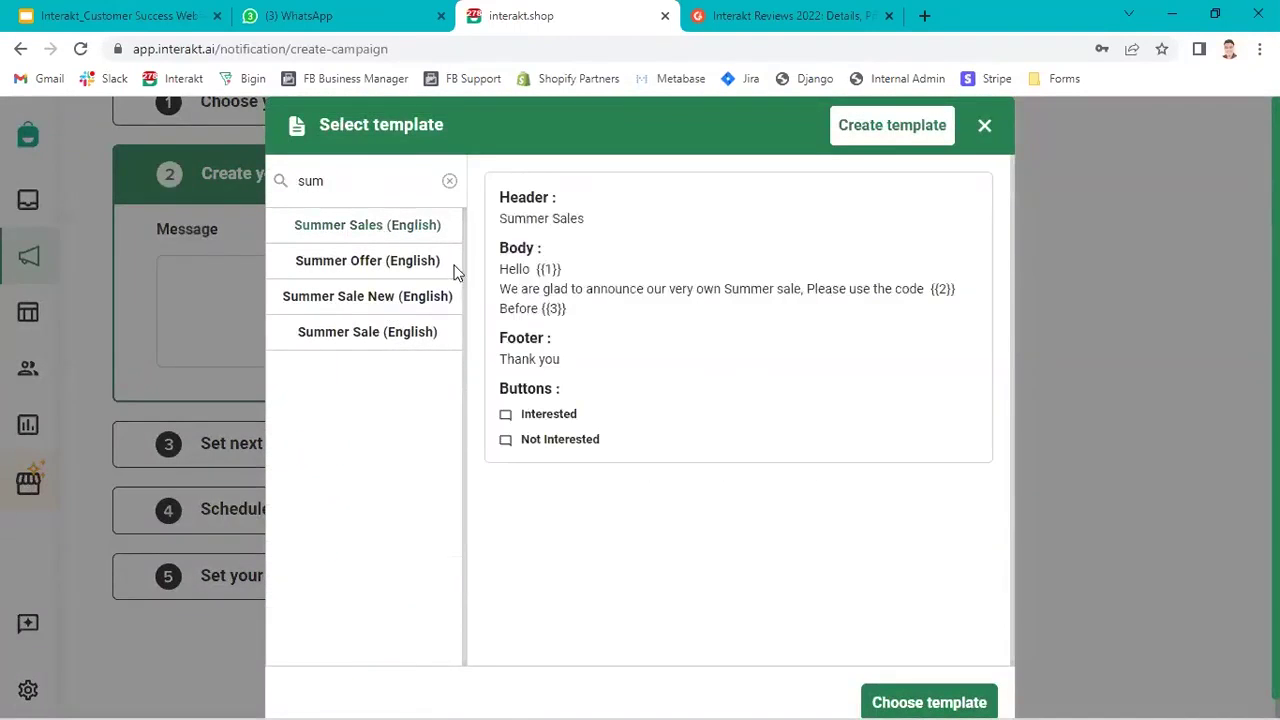
pyautogui.click(340, 266)
pyautogui.click(360, 298)
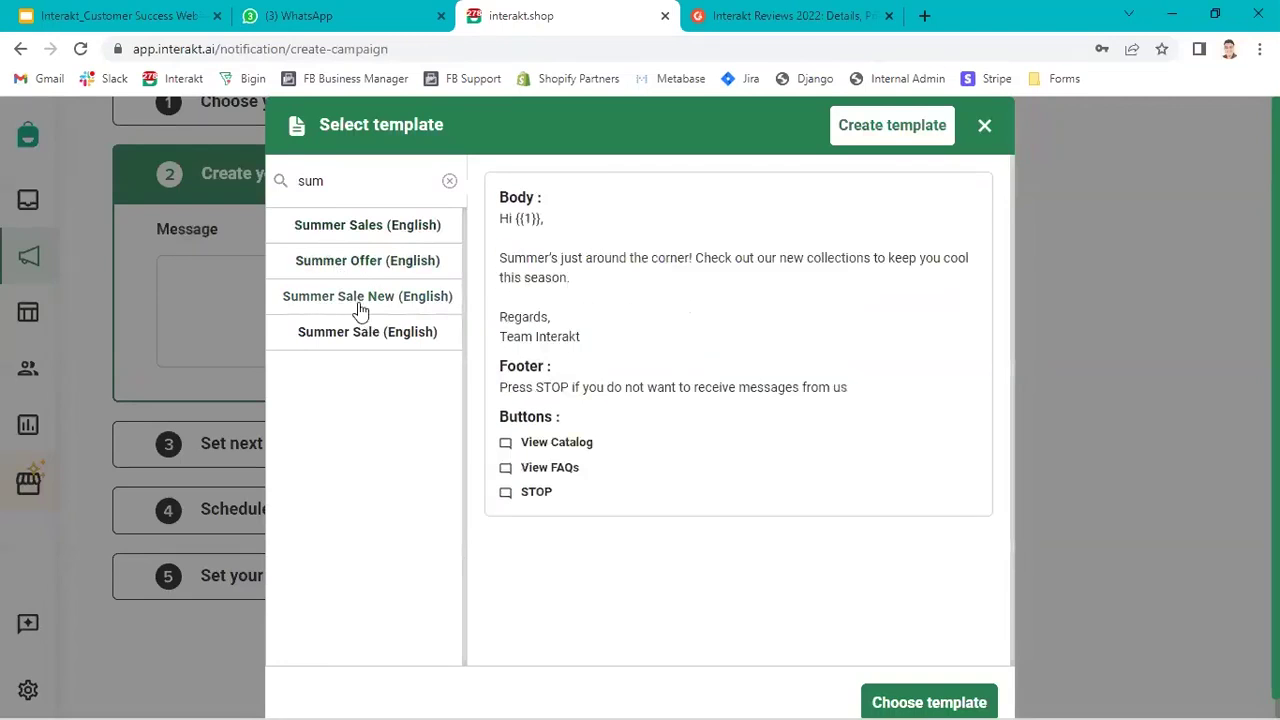
pyautogui.scroll(-1, 643, 363)
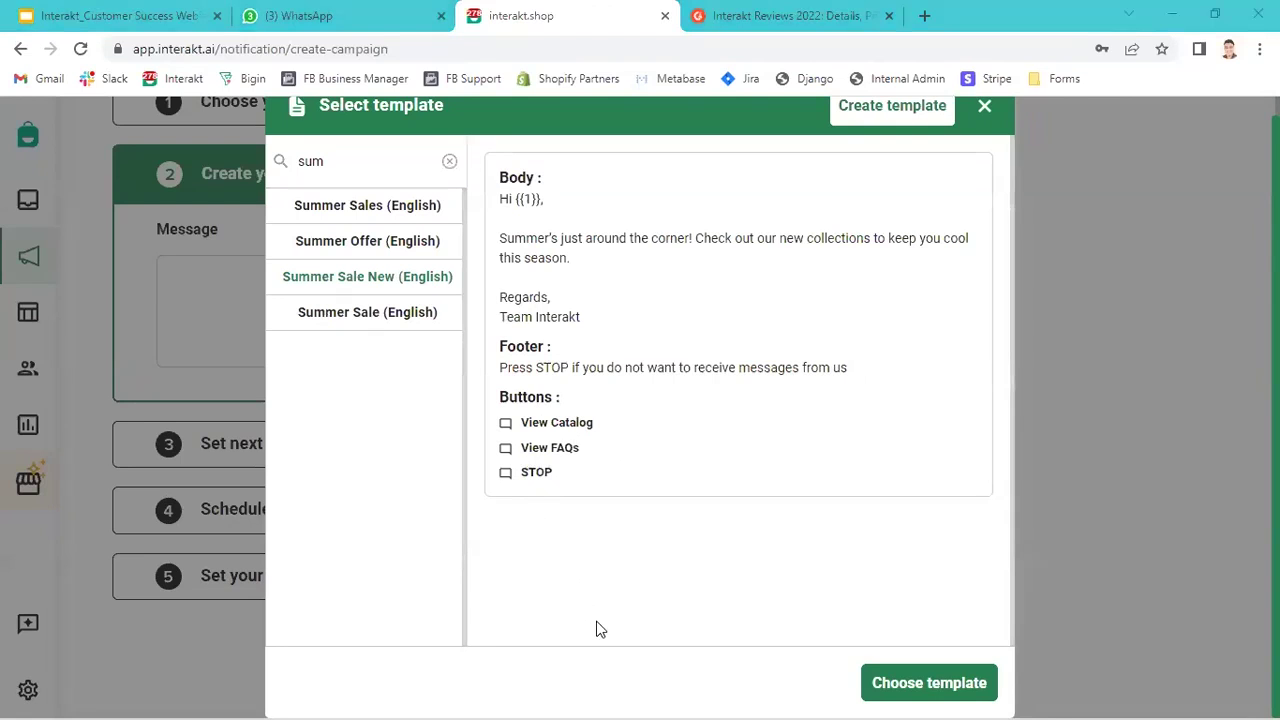
# Use Summer Sale New, map {{1}} to Name with fallback 'there', and show the reply next-step options.
pyautogui.click(917, 684)
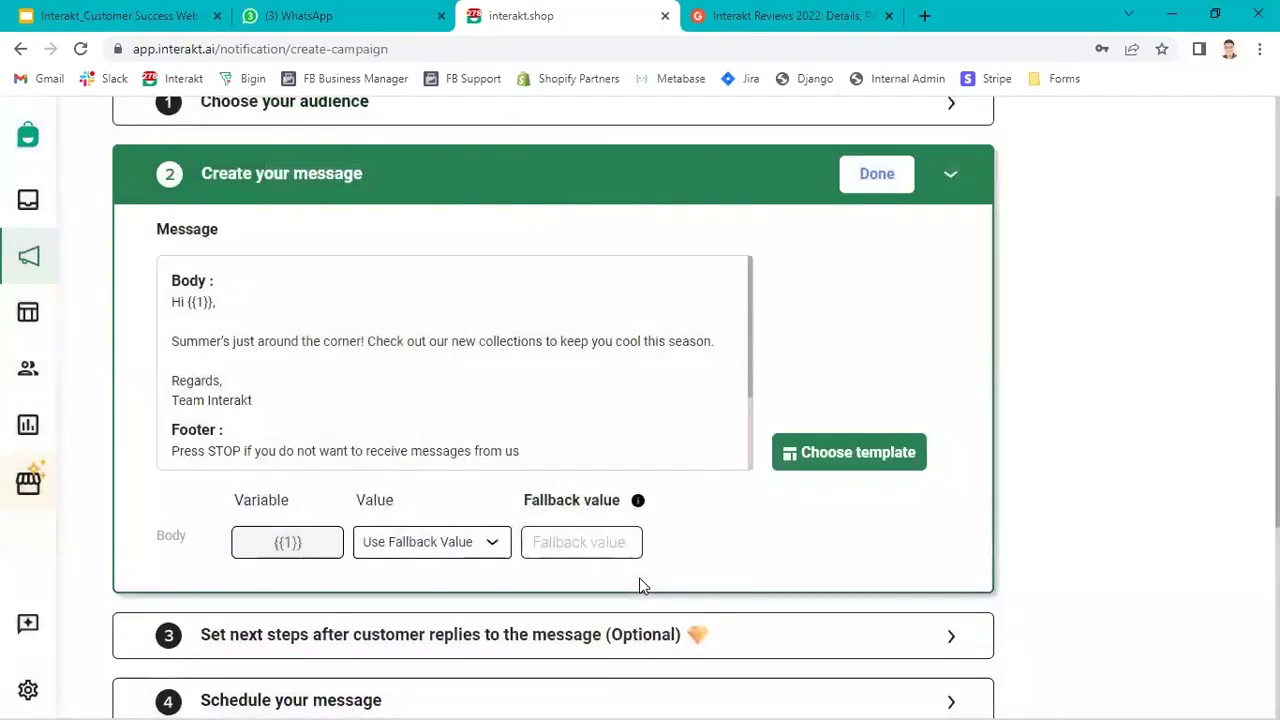
pyautogui.click(451, 542)
pyautogui.write('name')
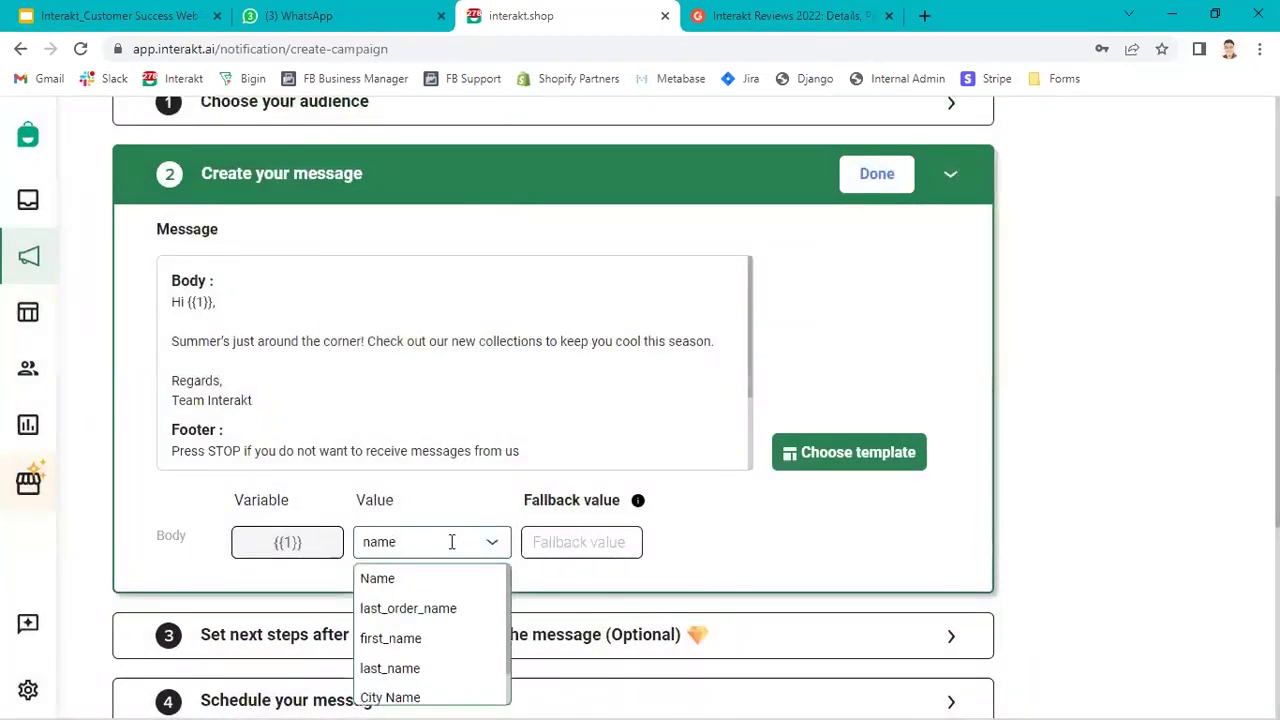
pyautogui.click(429, 578)
pyautogui.click(569, 542)
pyautogui.write('t')
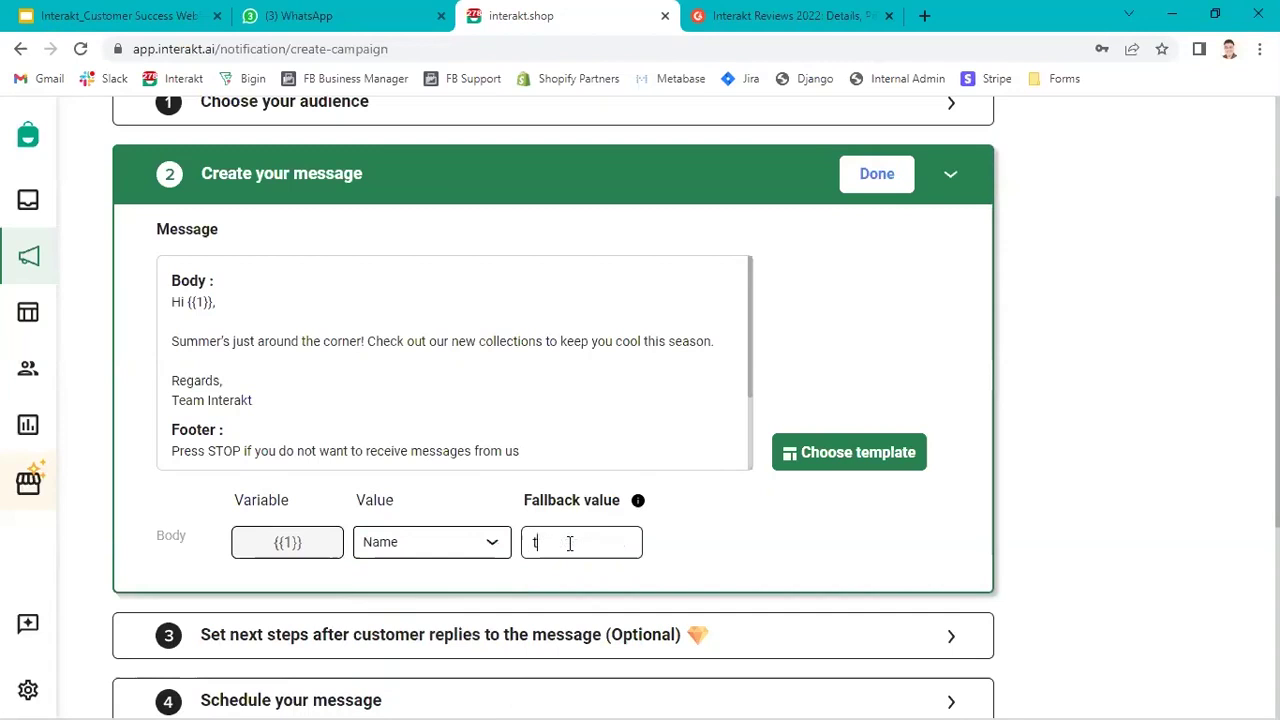
pyautogui.write('here')
pyautogui.scroll(-1, 400, 570)
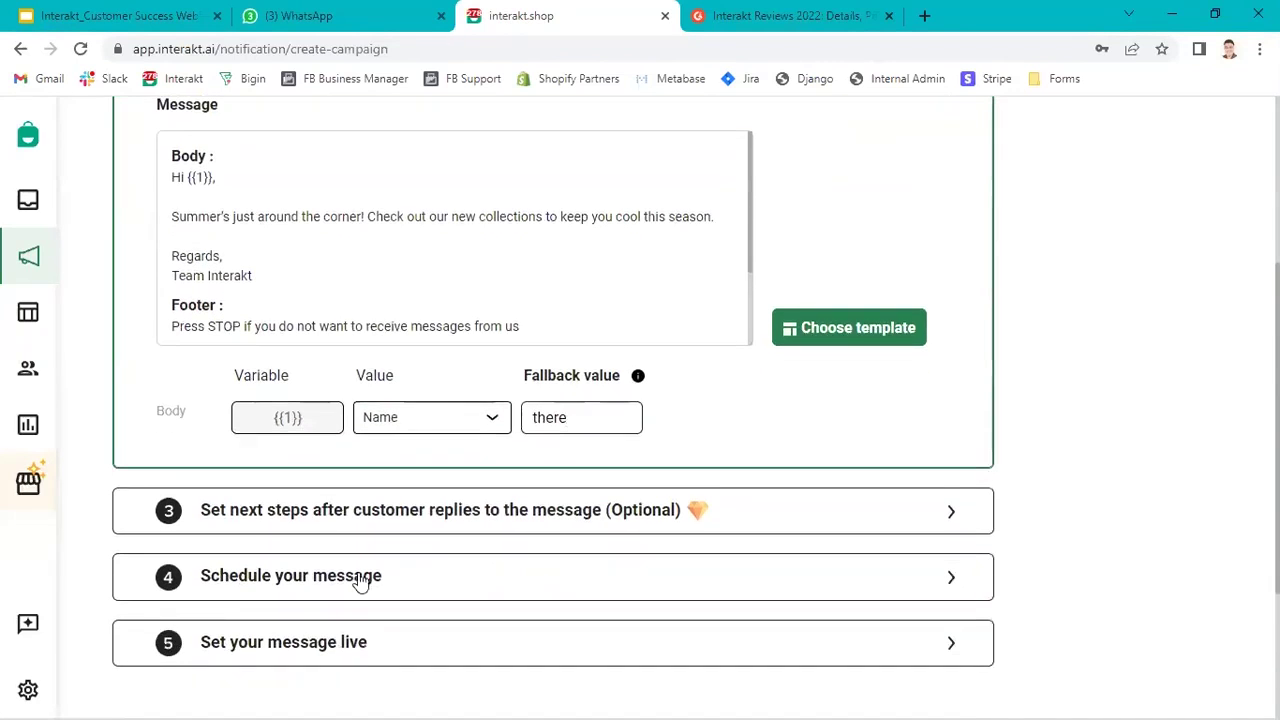
pyautogui.click(250, 534)
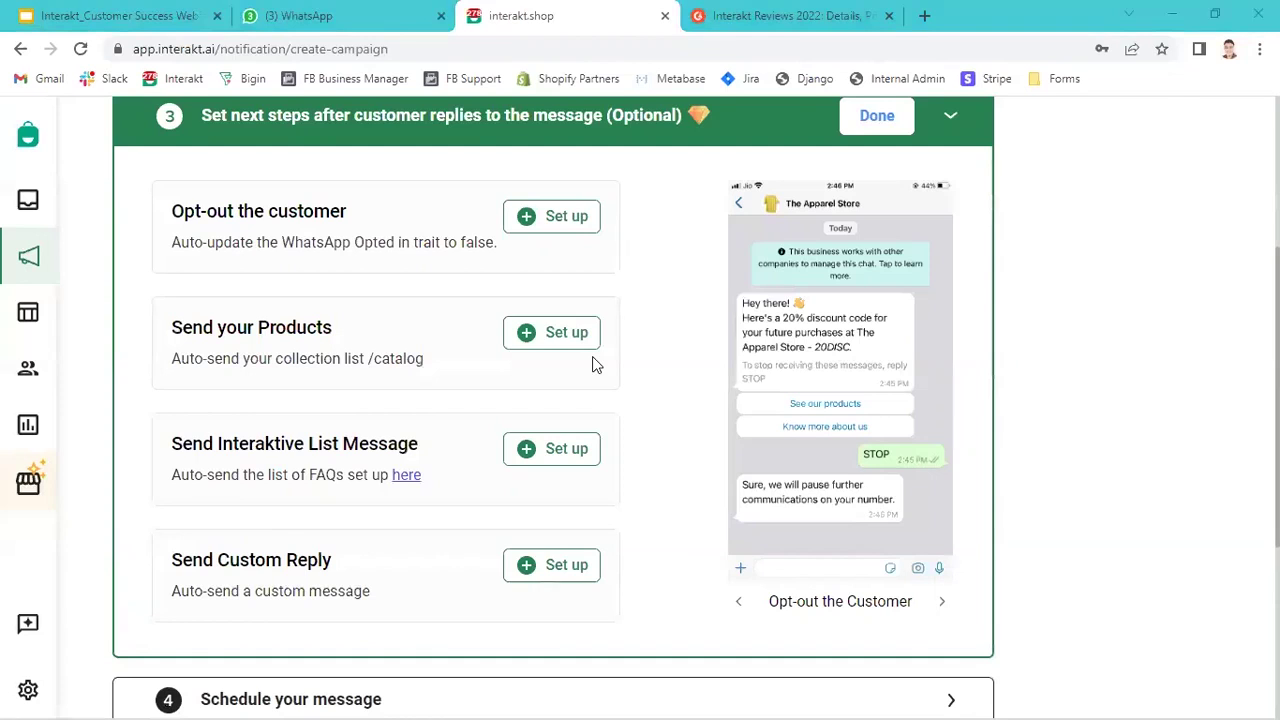
# Review the message step again, then bring back the reply next-step options.
pyautogui.scroll(1, 1175, 107)
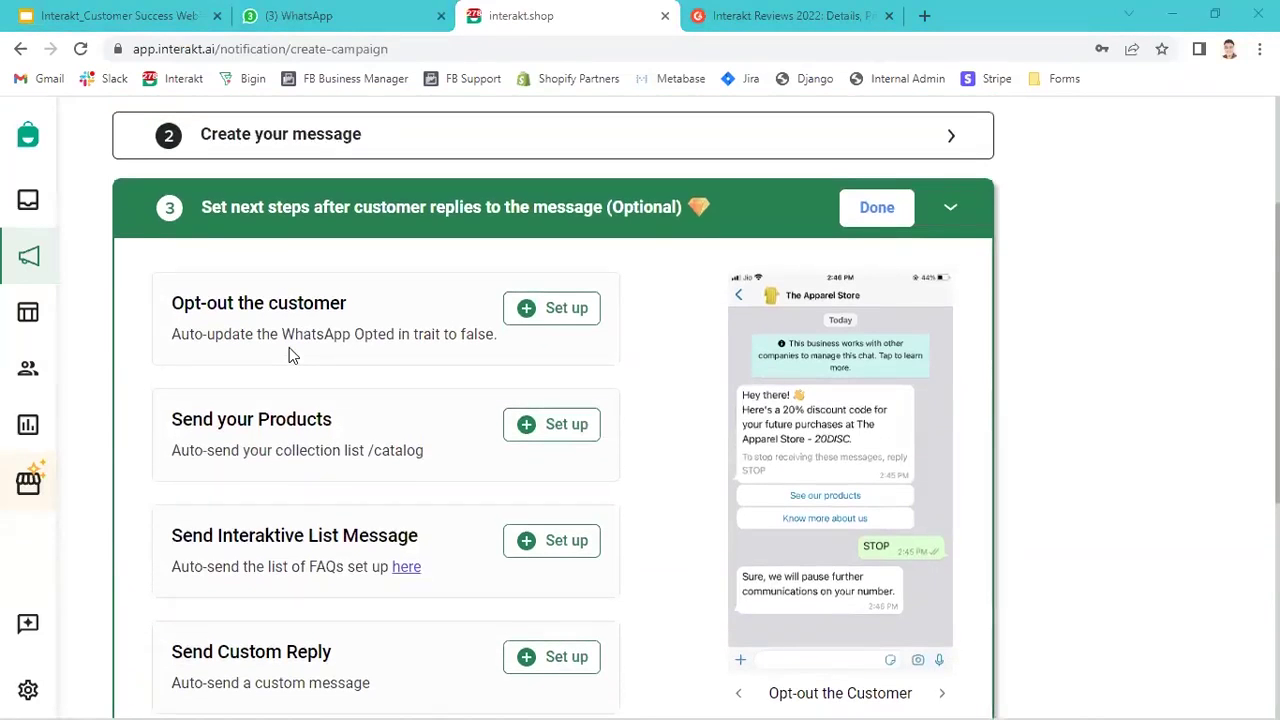
pyautogui.scroll(1, 289, 350)
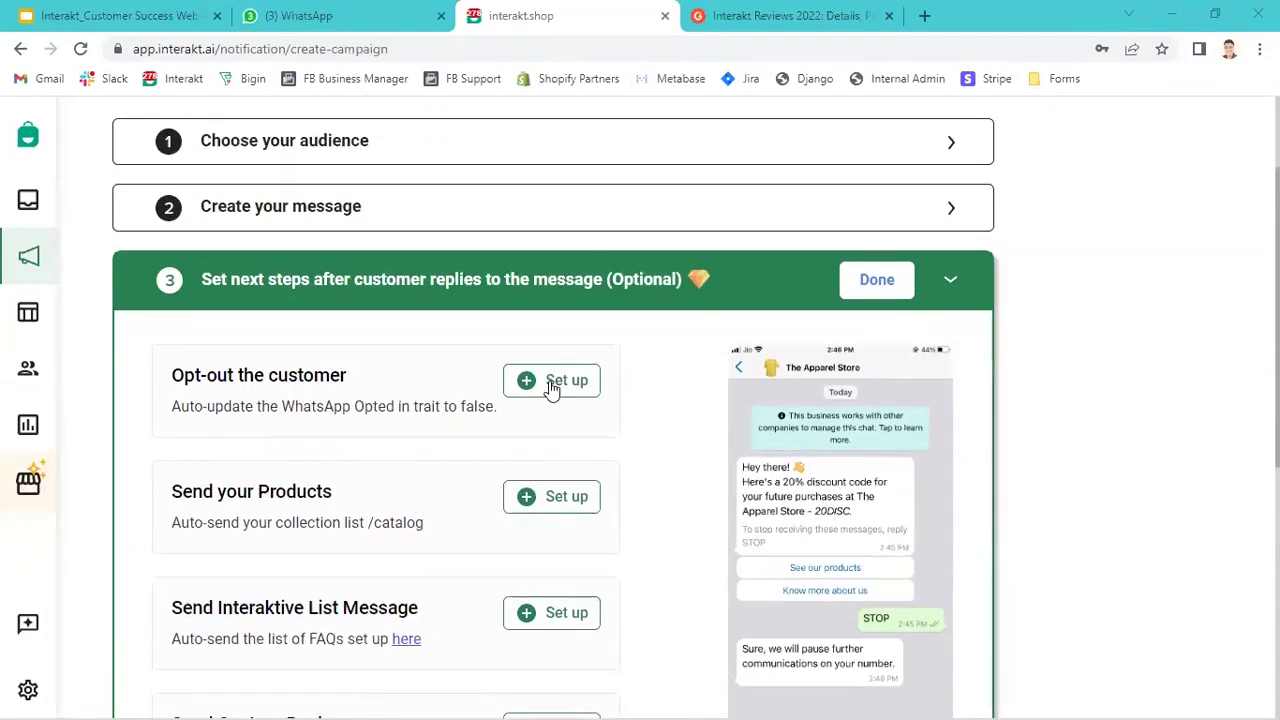
pyautogui.click(591, 223)
pyautogui.scroll(-2, 320, 386)
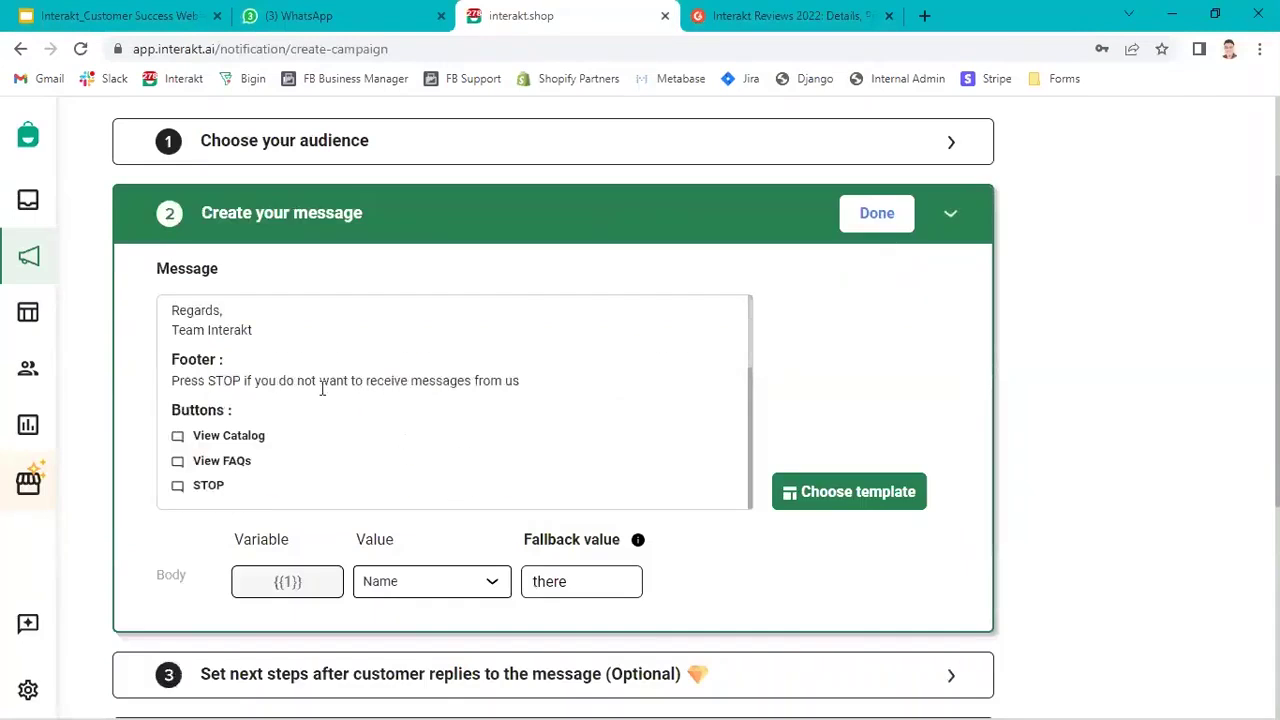
pyautogui.scroll(-2, 240, 490)
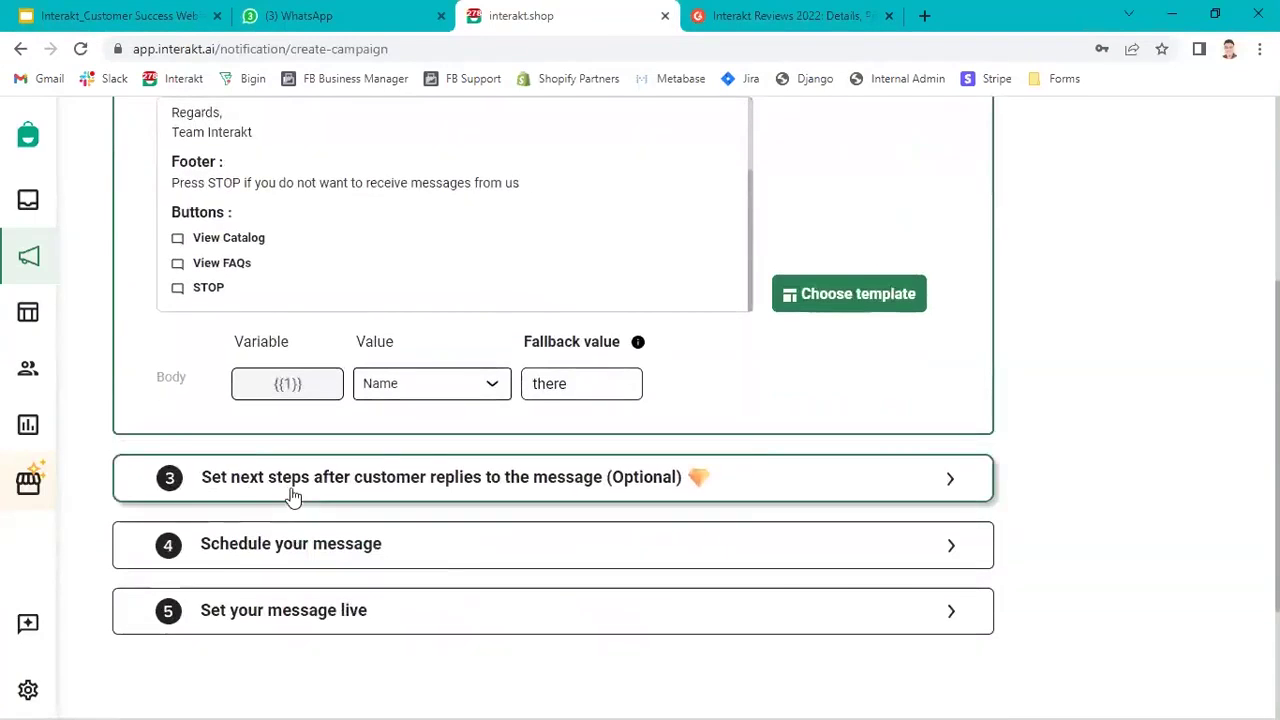
pyautogui.click(291, 495)
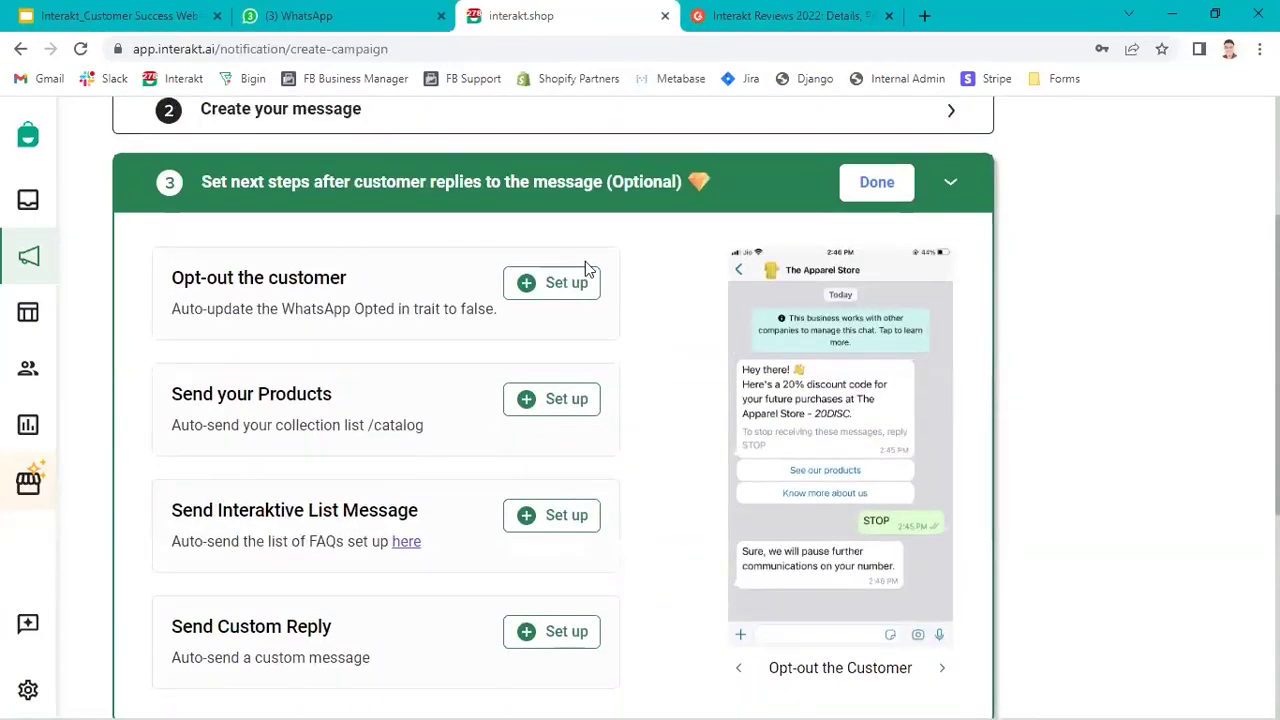
# Add an opt-out flow triggered by the STOP button and save it.
pyautogui.click(566, 285)
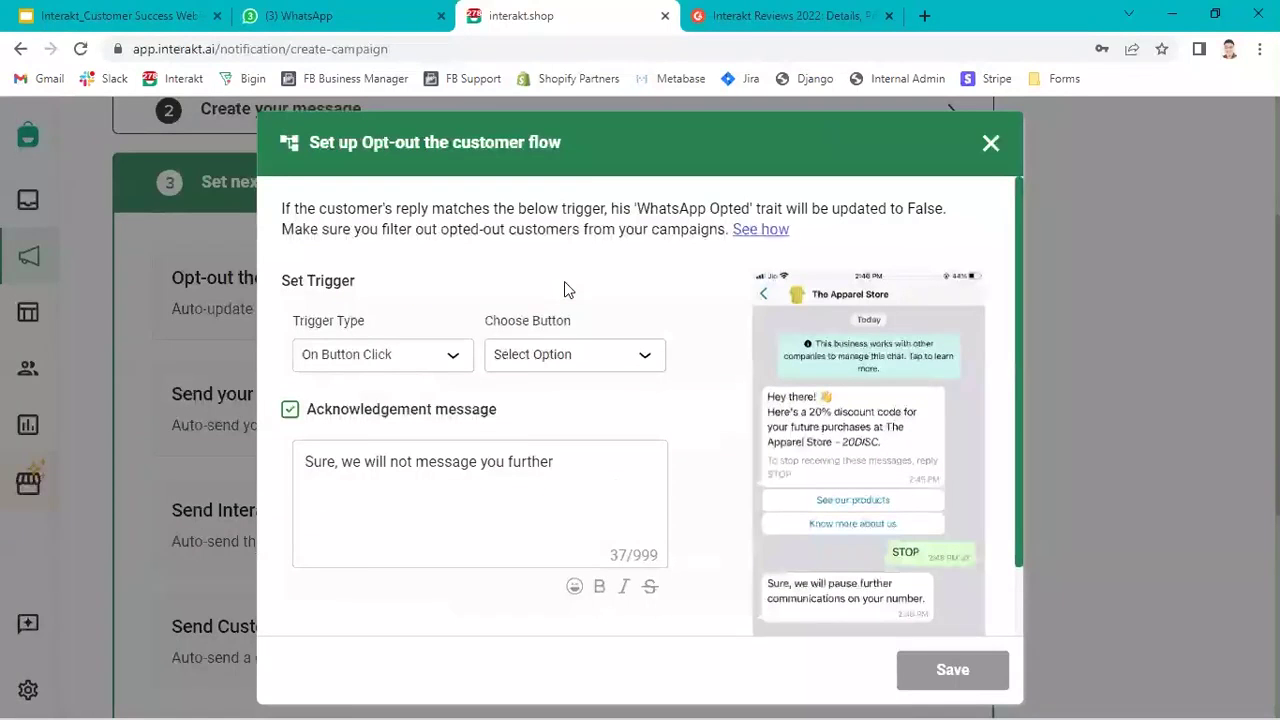
pyautogui.click(563, 354)
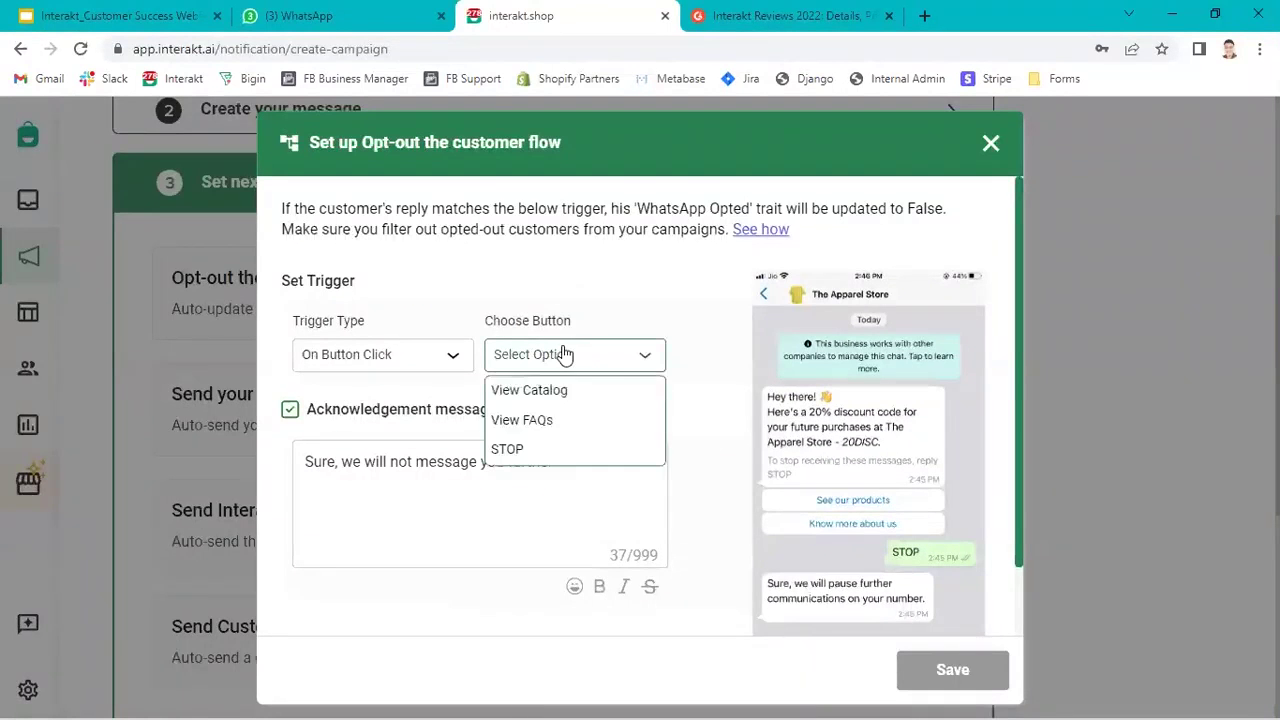
pyautogui.click(541, 449)
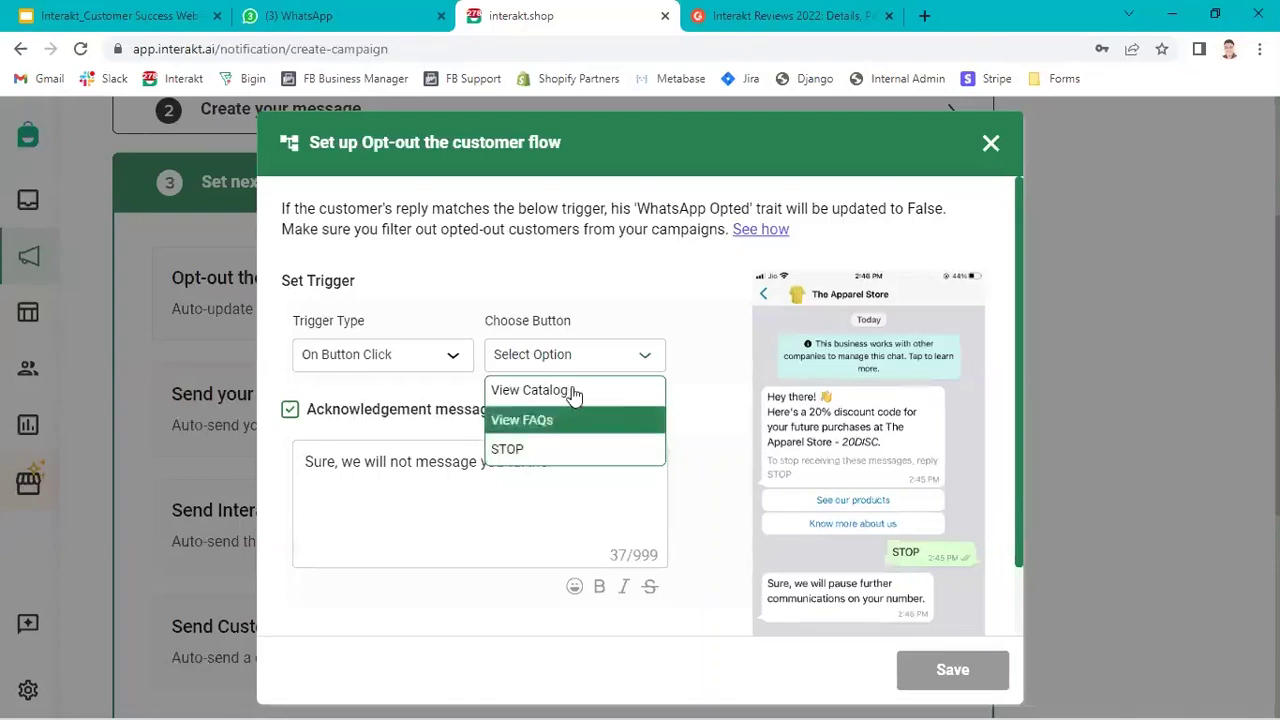
pyautogui.click(540, 449)
pyautogui.scroll(-2, 655, 410)
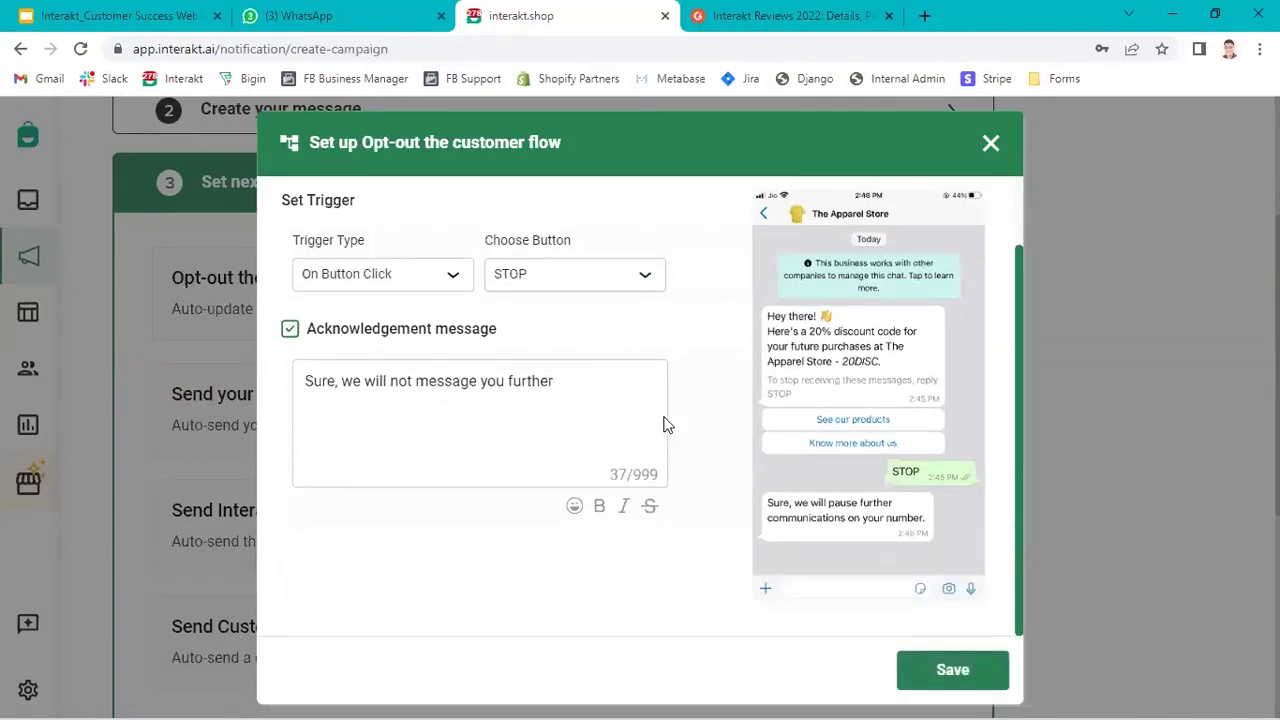
pyautogui.click(925, 668)
pyautogui.scroll(-1, 449, 537)
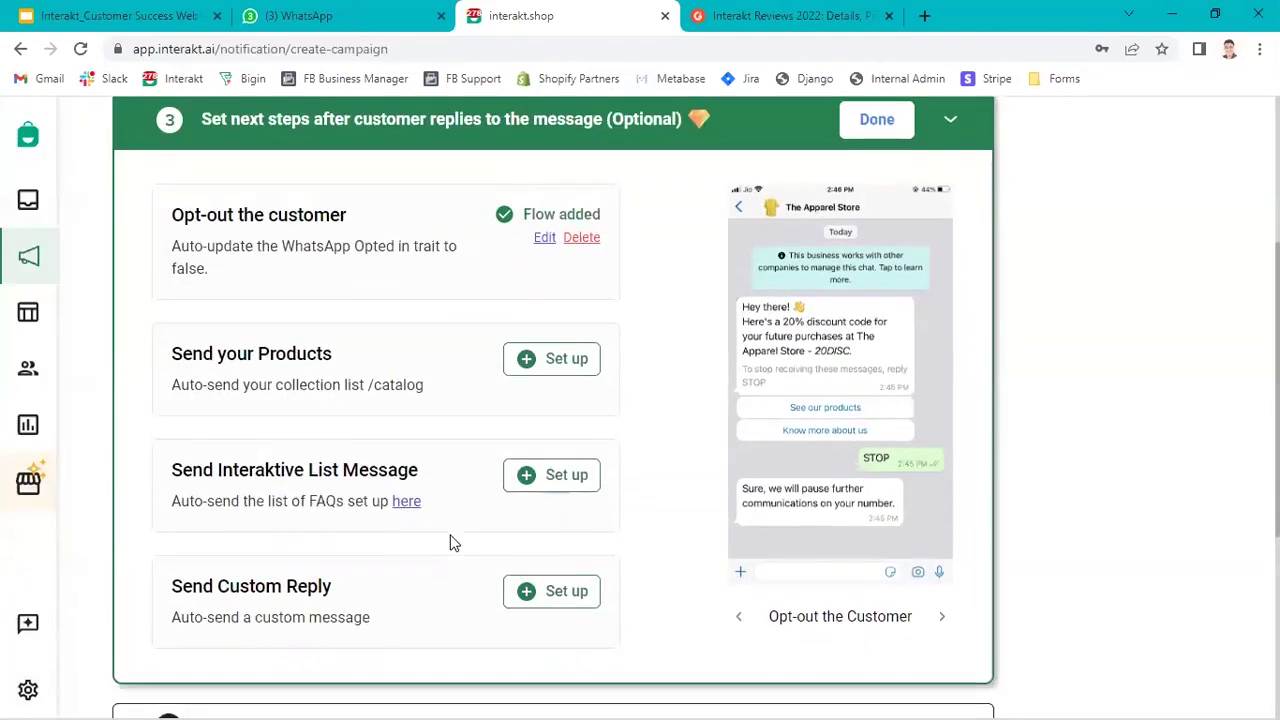
# Make View Catalog send a catalog message for the Hair, Skin & Beauty collection, and save.
pyautogui.click(563, 357)
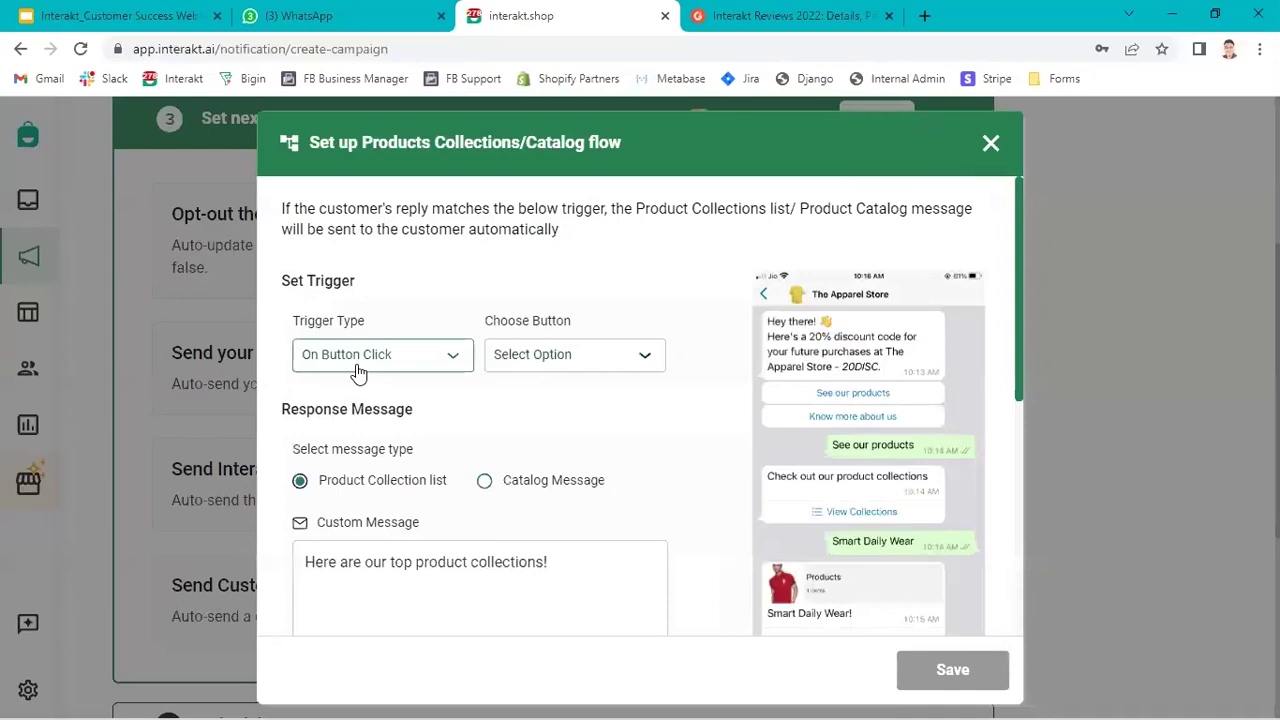
pyautogui.click(511, 360)
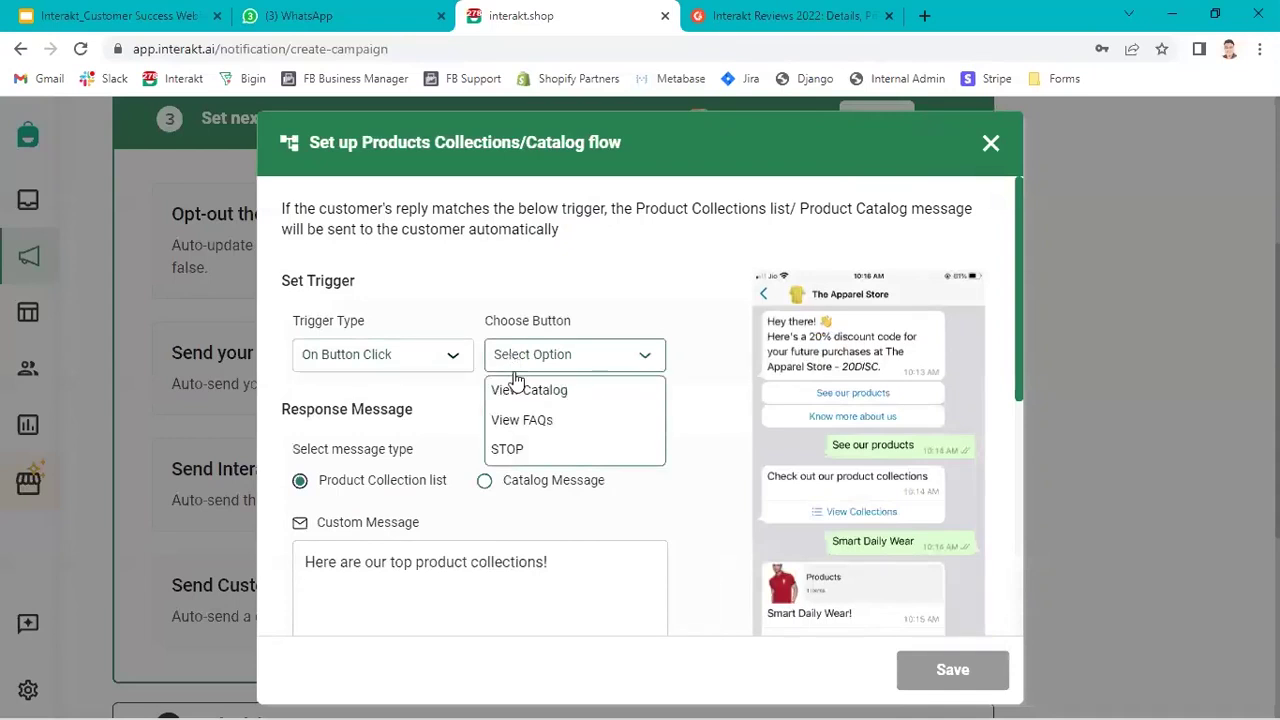
pyautogui.click(531, 396)
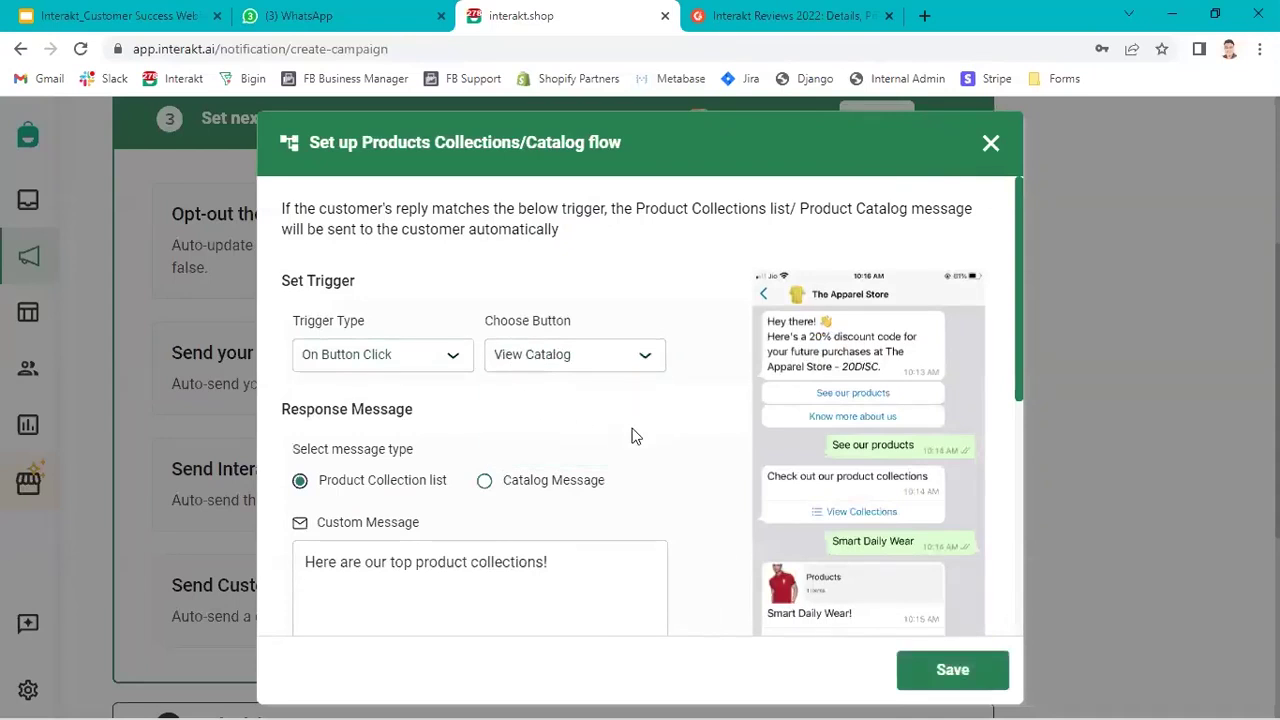
pyautogui.scroll(-1, 631, 434)
pyautogui.scroll(-1, 451, 449)
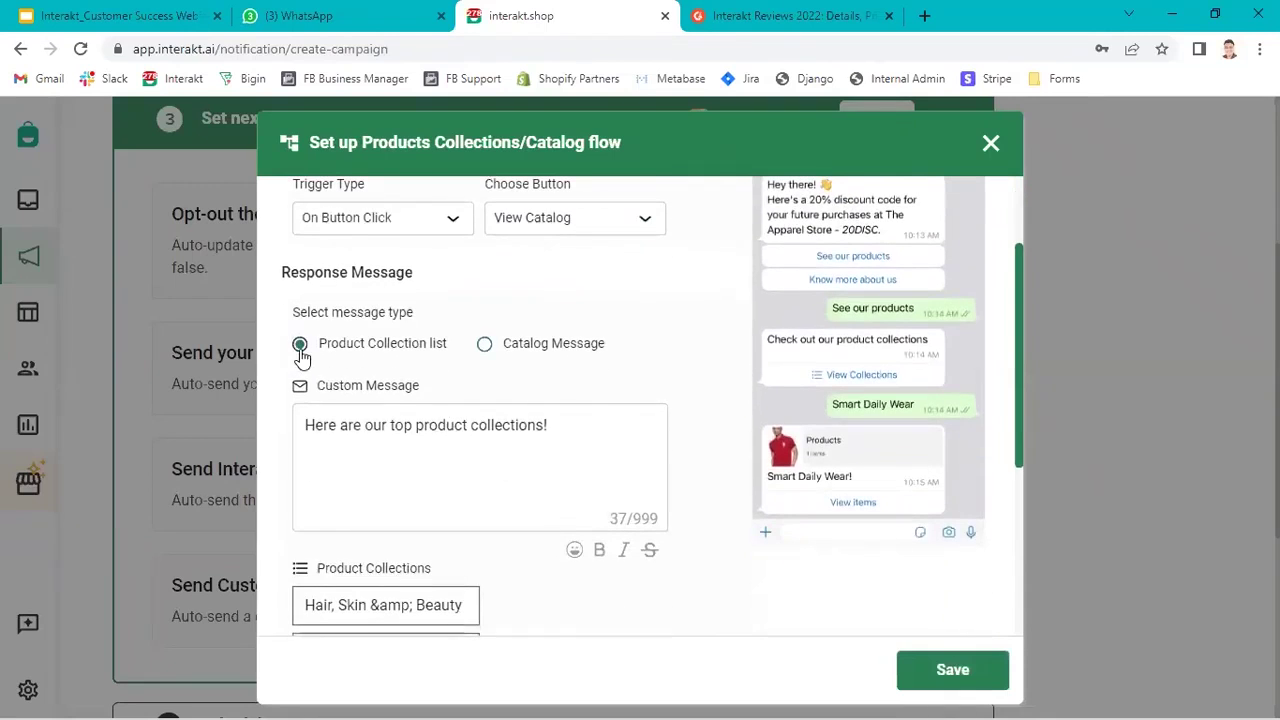
pyautogui.click(485, 345)
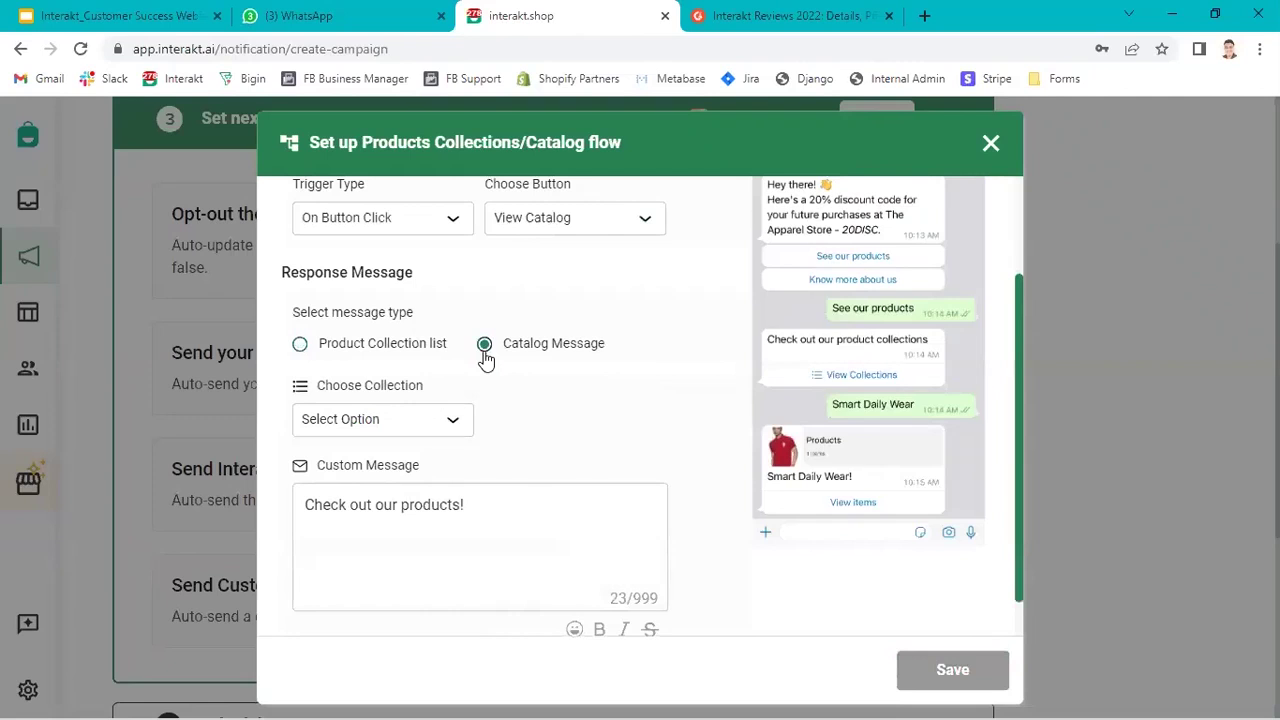
pyautogui.click(450, 422)
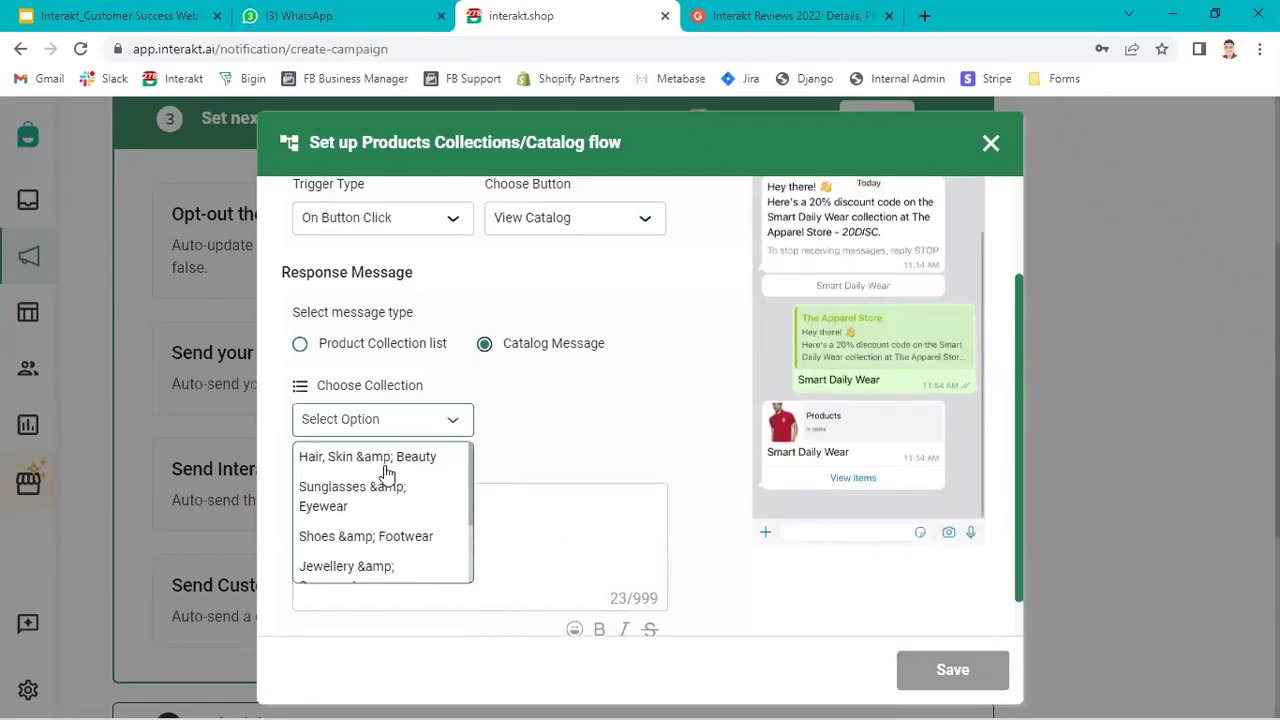
pyautogui.click(383, 470)
pyautogui.scroll(-1, 594, 434)
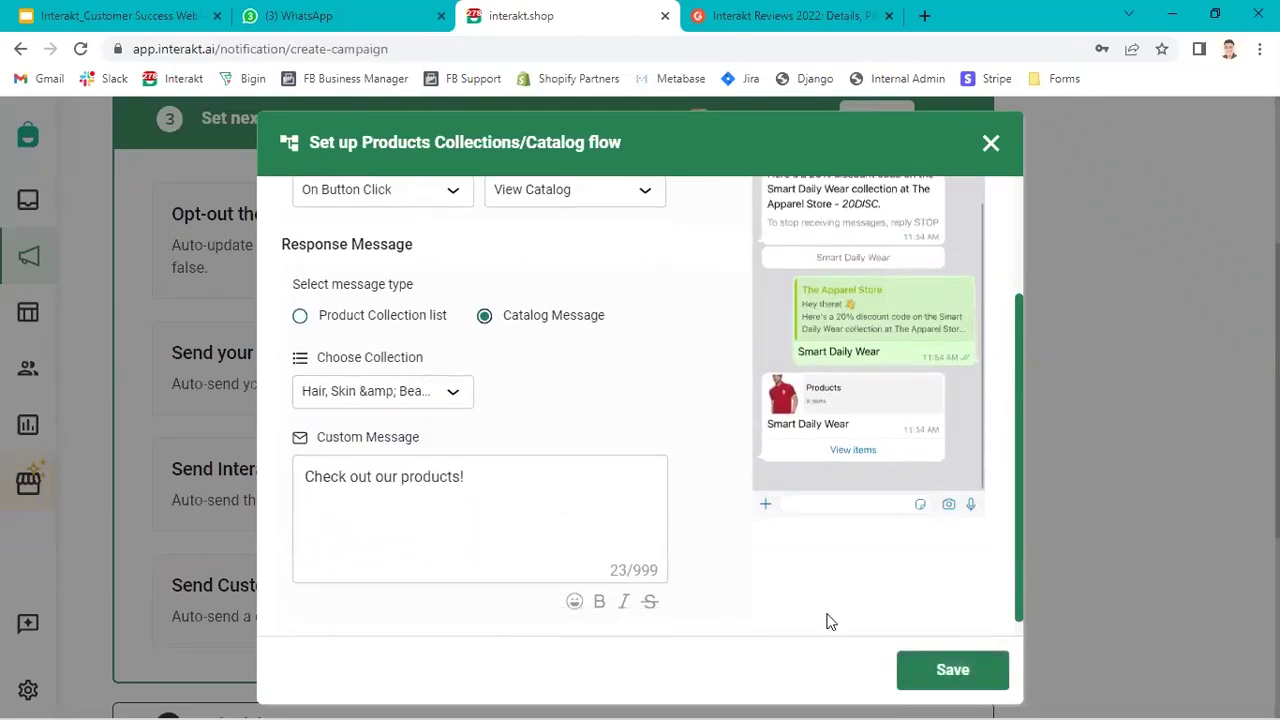
pyautogui.click(945, 662)
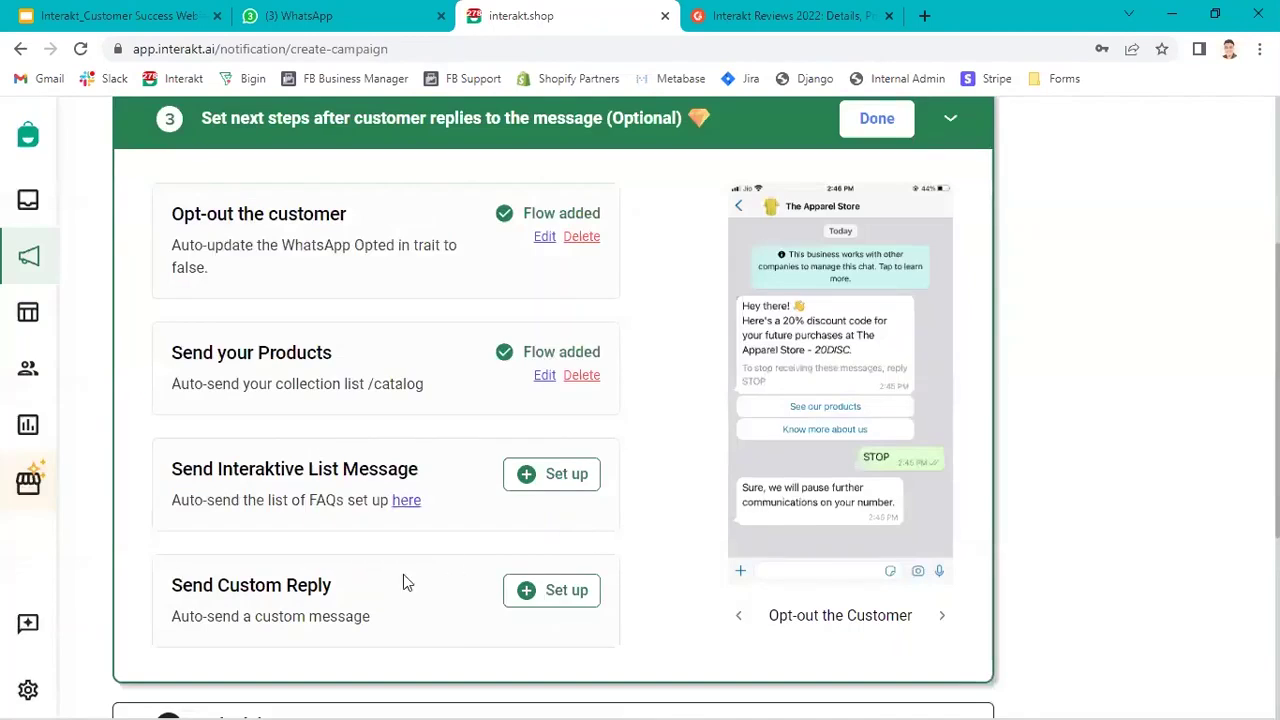
# Trigger the Interaktive List Message on View FAQs, check its Menu list, and save the flow.
pyautogui.scroll(-1, 388, 594)
pyautogui.click(553, 420)
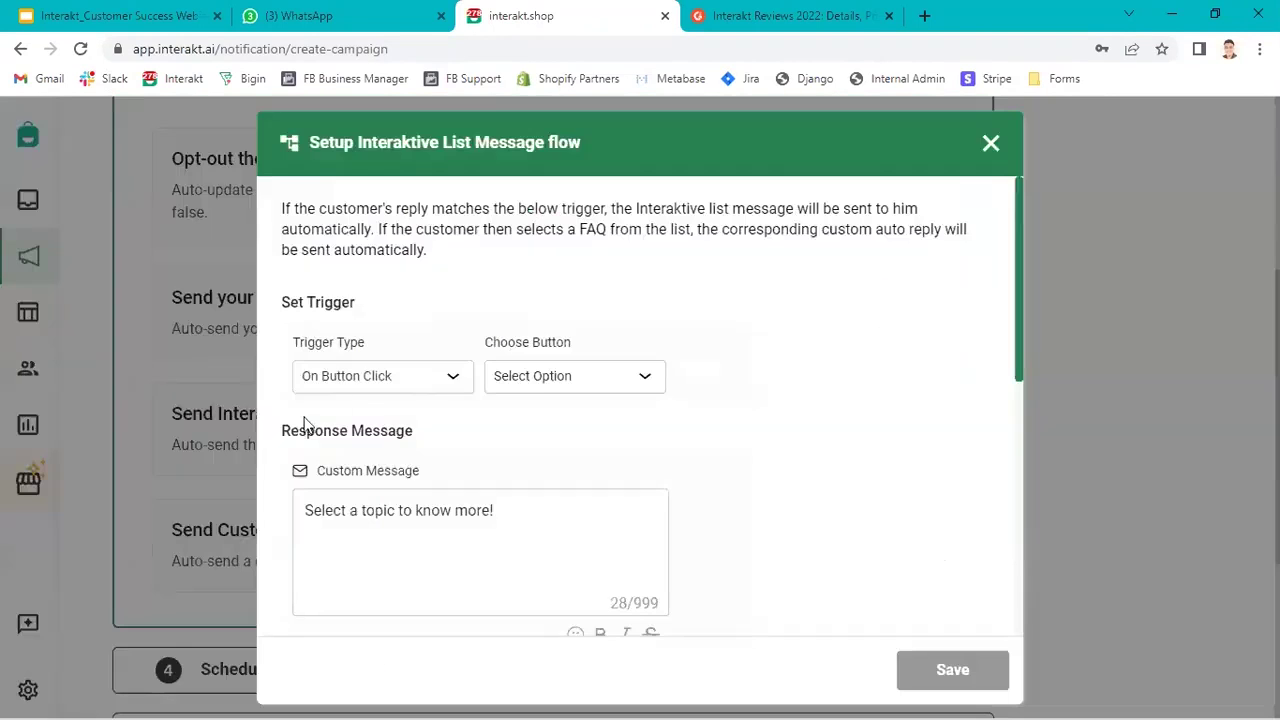
pyautogui.click(528, 386)
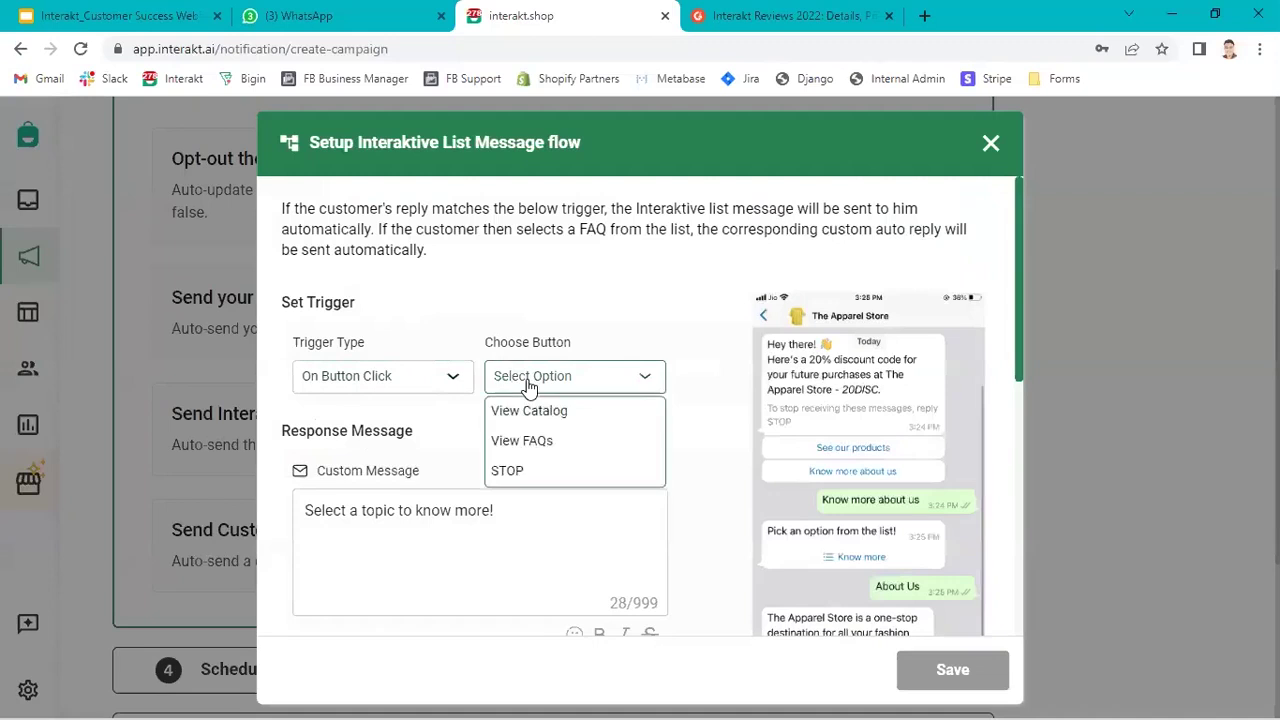
pyautogui.click(534, 440)
pyautogui.scroll(-4, 535, 443)
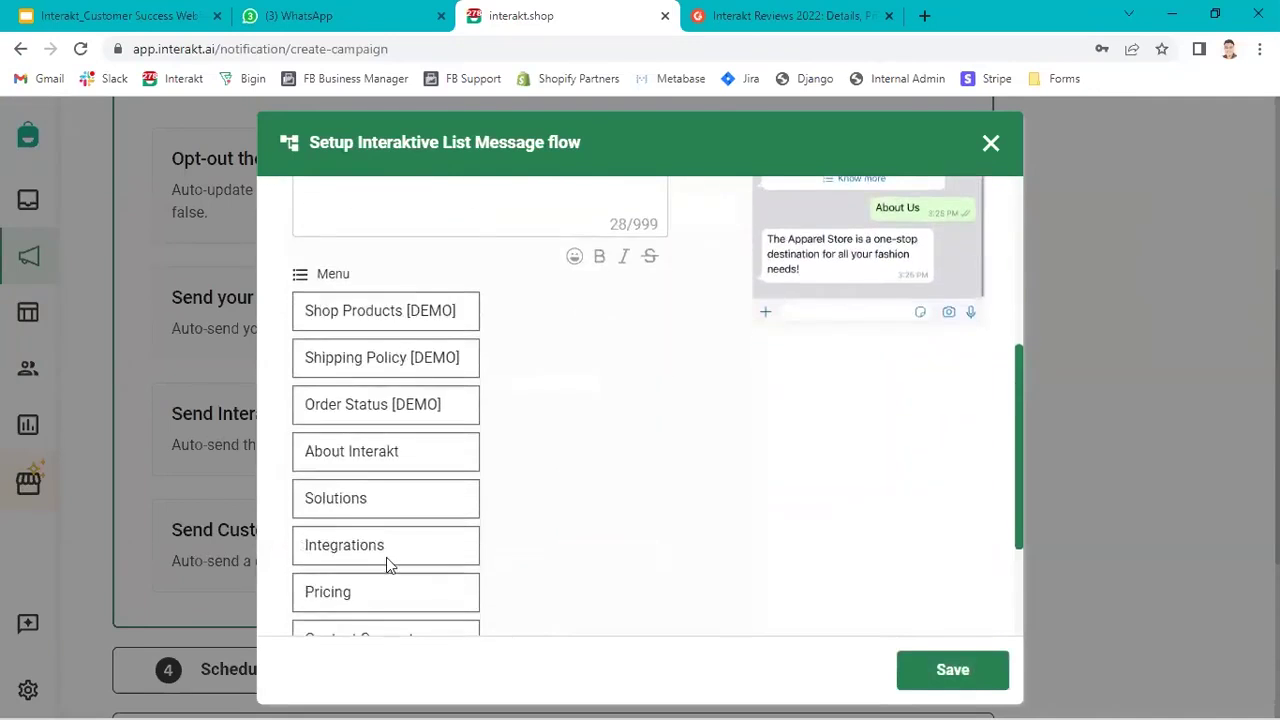
pyautogui.scroll(-2, 386, 560)
pyautogui.scroll(2, 404, 380)
pyautogui.scroll(4, 409, 370)
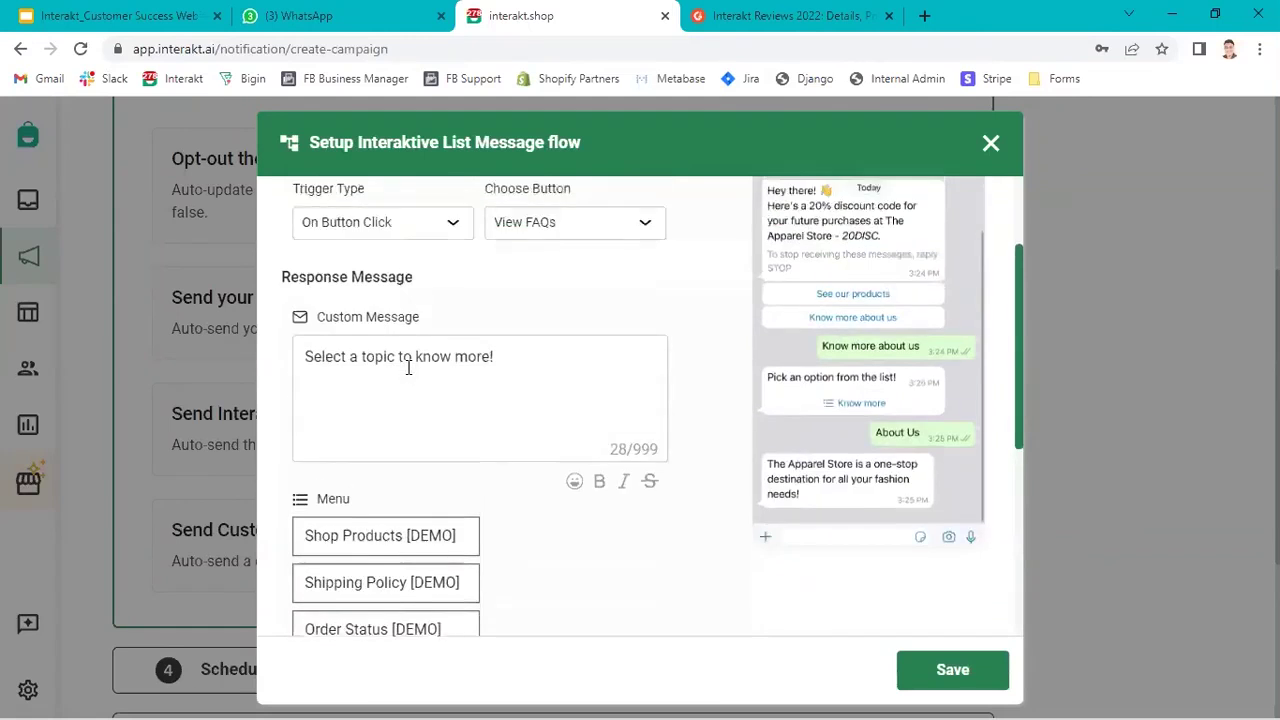
pyautogui.scroll(-4, 409, 374)
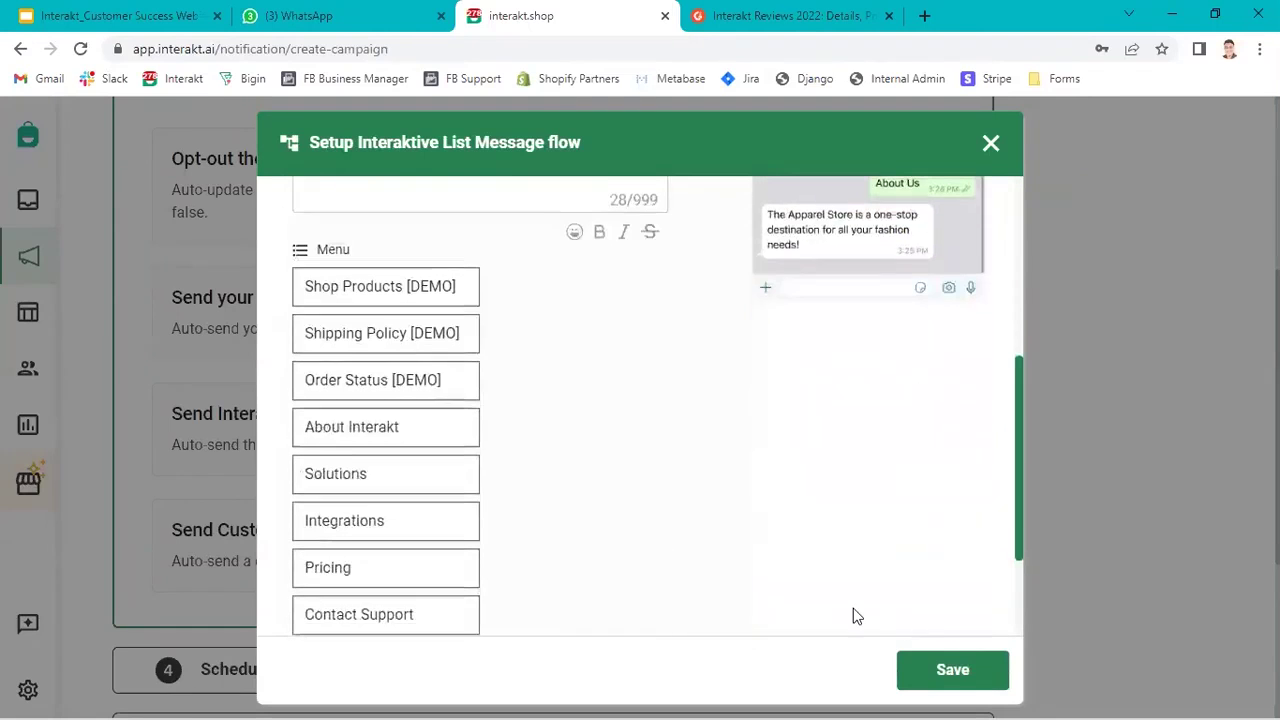
pyautogui.click(945, 669)
# Add a custom reply triggered by the typed keyword 'Know More' with a team follow-up message, and save.
pyautogui.scroll(-1, 529, 549)
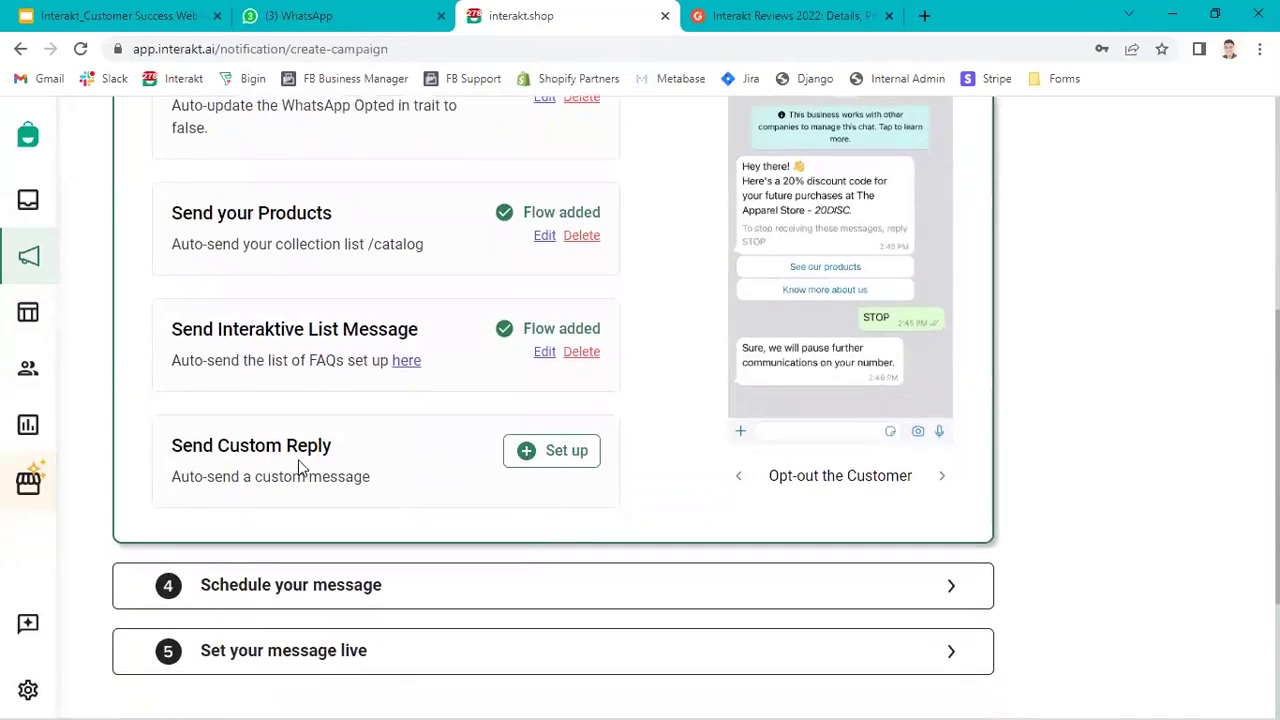
pyautogui.click(536, 457)
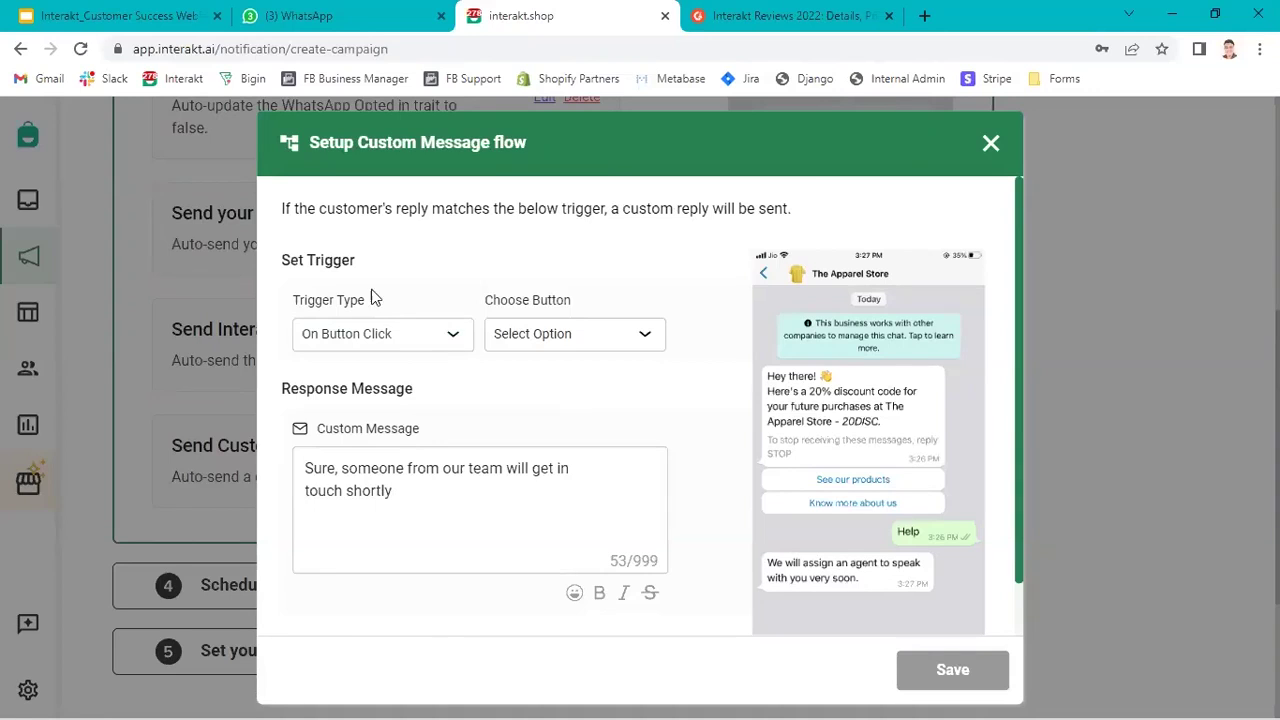
pyautogui.click(408, 332)
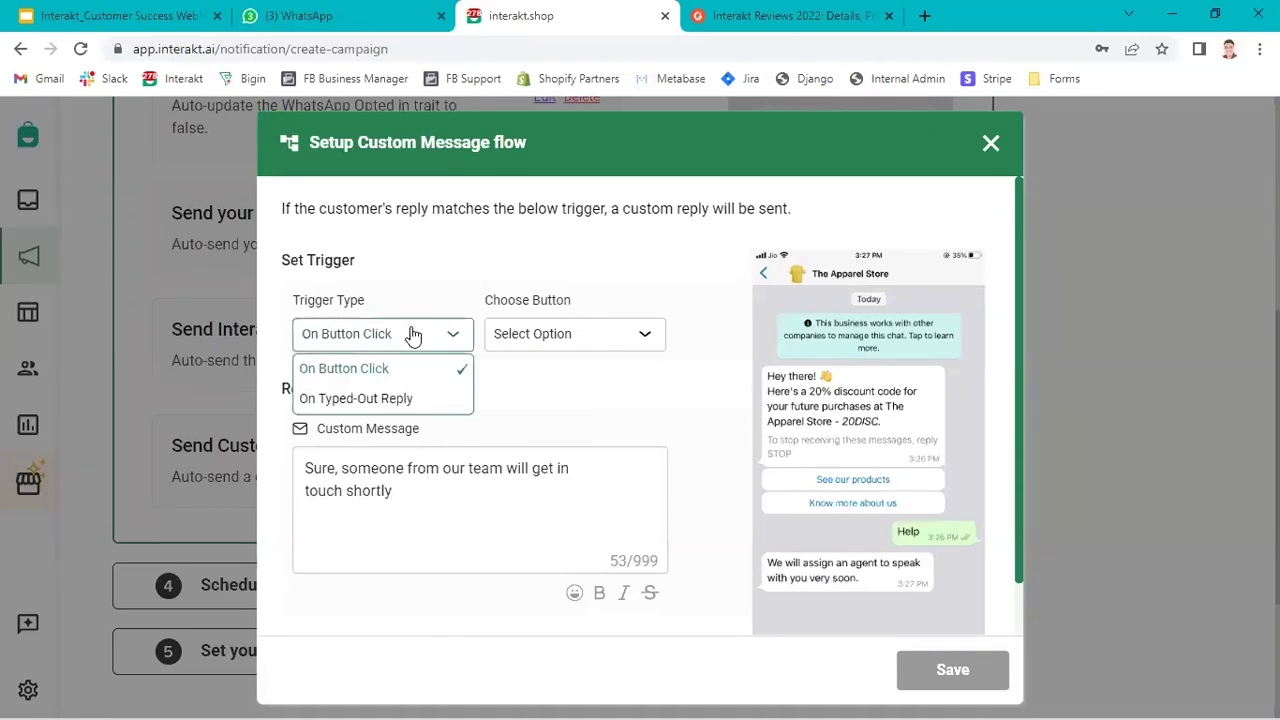
pyautogui.click(379, 400)
pyautogui.click(586, 330)
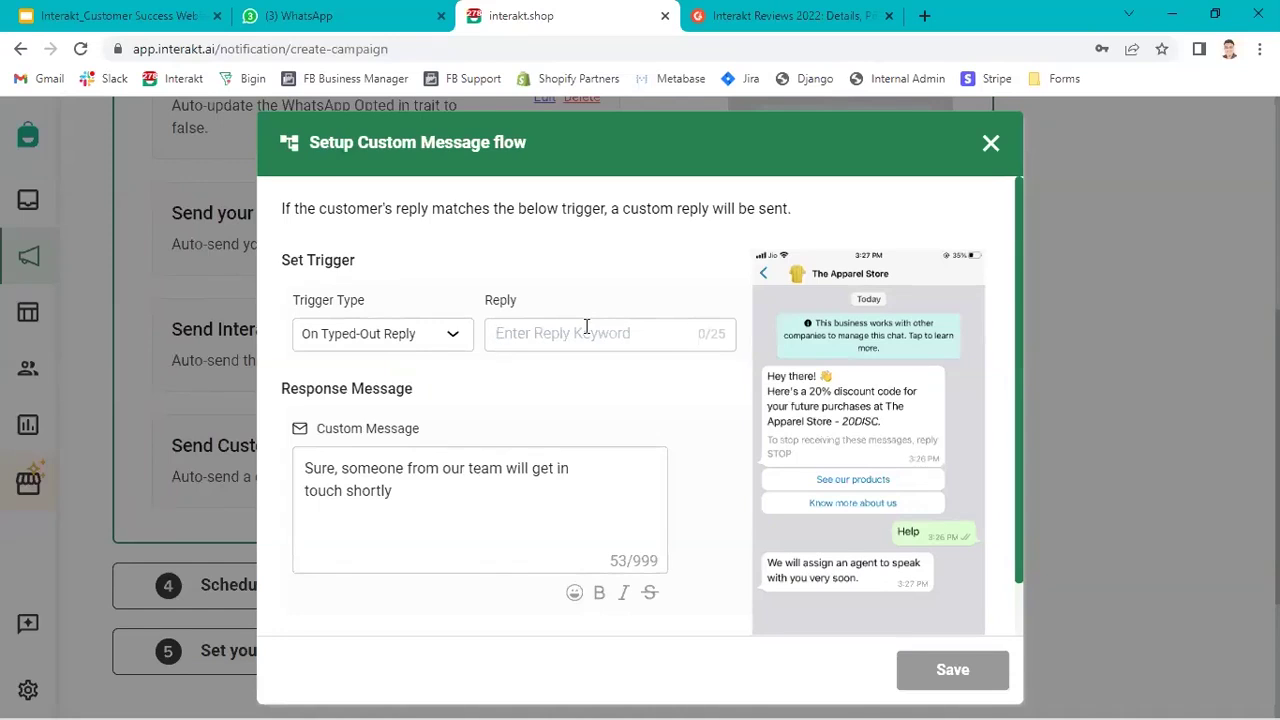
pyautogui.write('Show ')
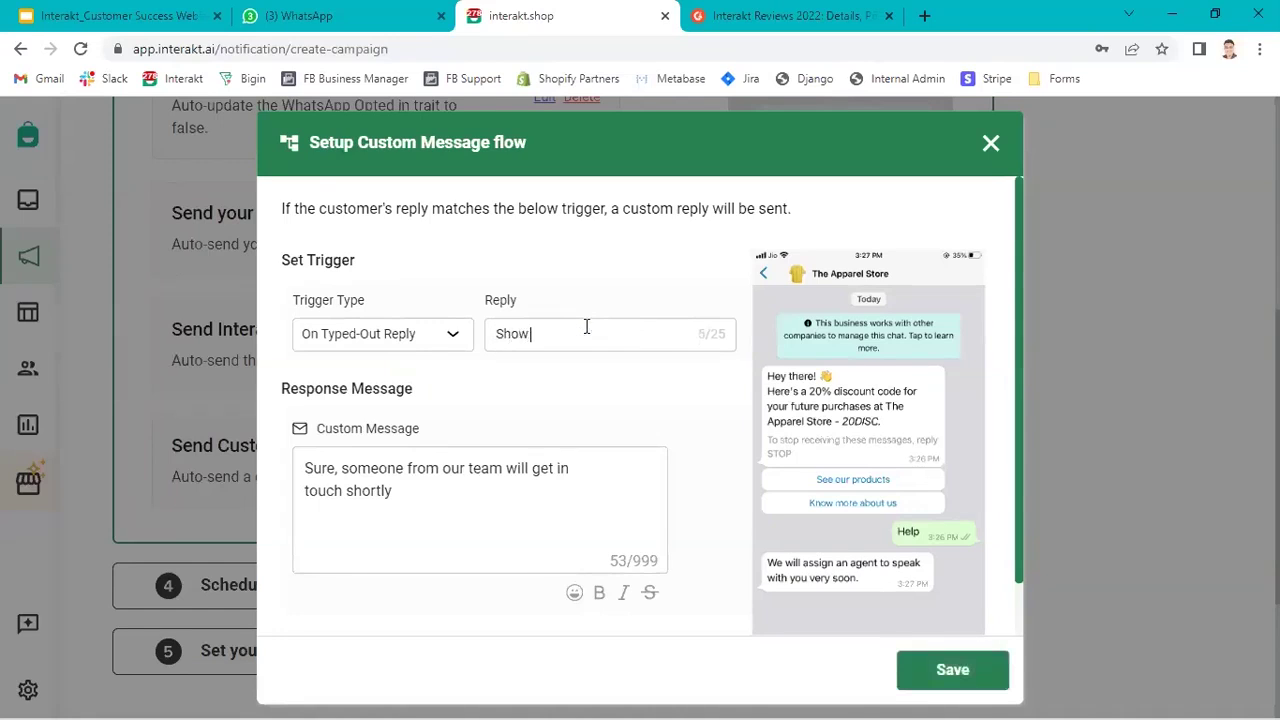
pyautogui.write('More')
pyautogui.press('BackSpace')
pyautogui.press('BackSpace')
pyautogui.press('BackSpace')
pyautogui.press('BackSpace')
pyautogui.press('BackSpace')
pyautogui.press('BackSpace')
pyautogui.press('BackSpace')
pyautogui.press('BackSpace')
pyautogui.press('BackSpace')
pyautogui.write('Know More')
pyautogui.click(464, 479)
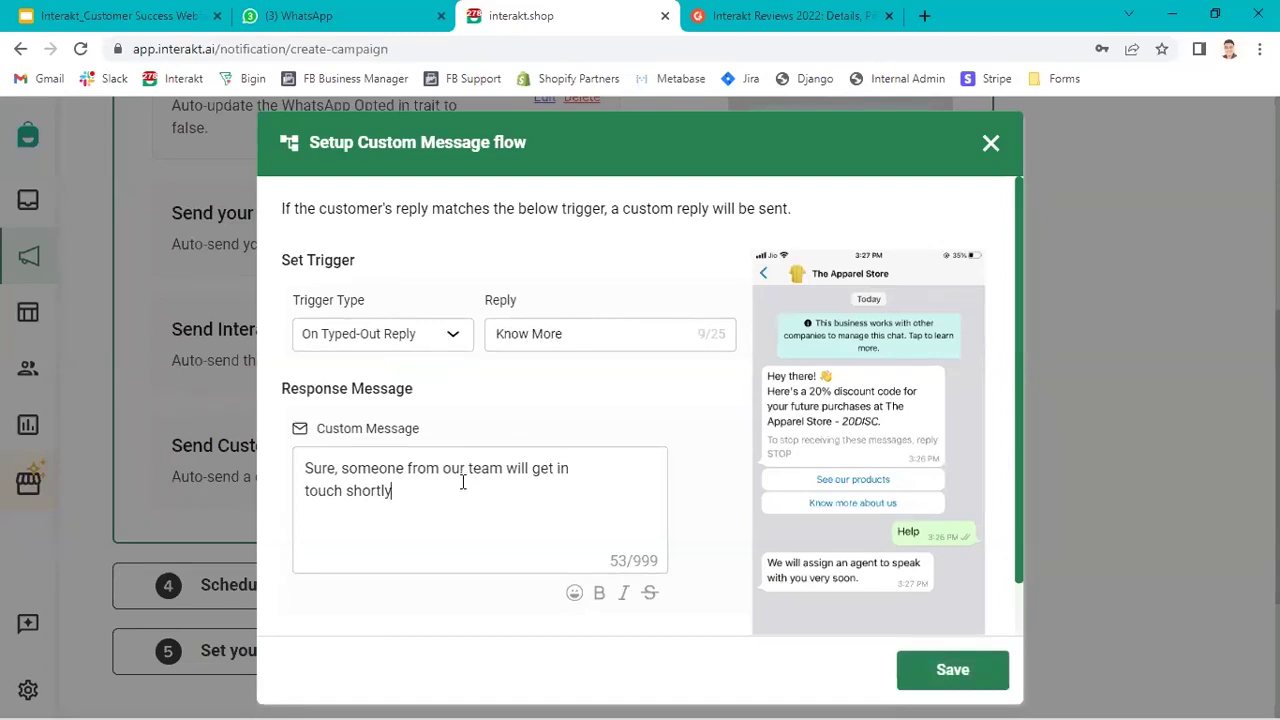
pyautogui.moveTo(491, 513); pyautogui.dragTo(263, 434)
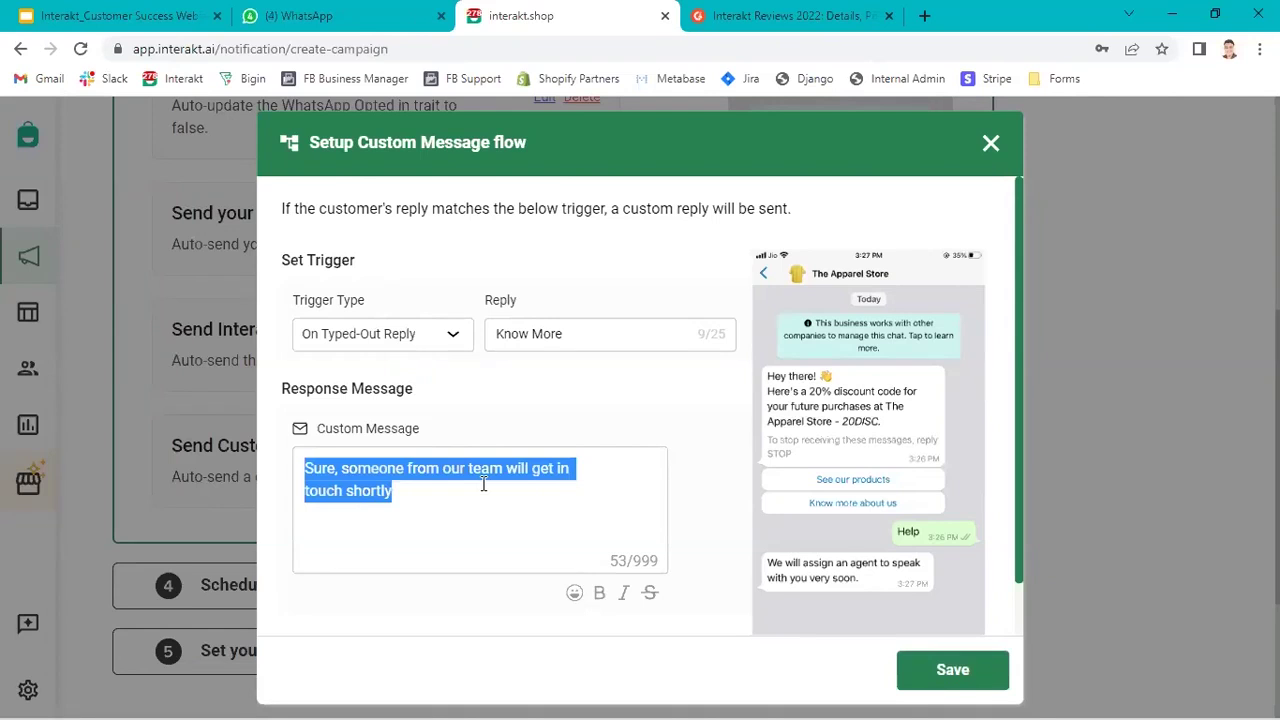
pyautogui.click(902, 667)
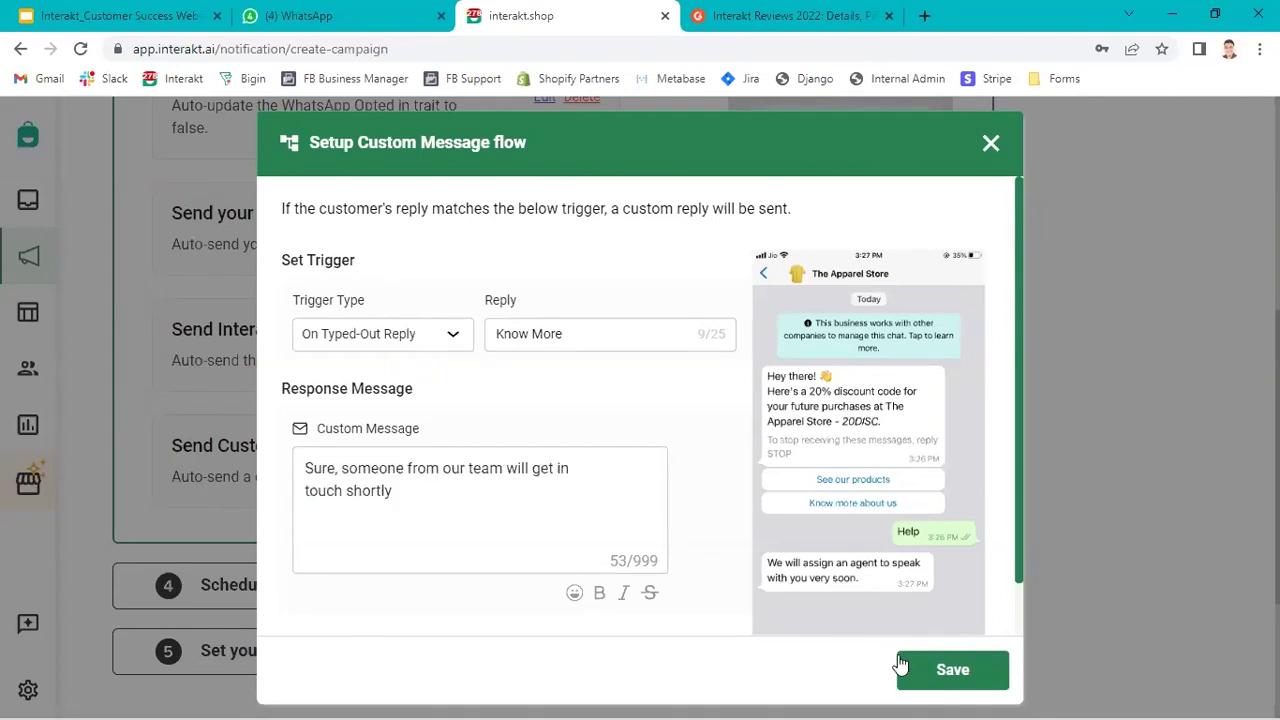
# Keep the schedule on Immediately and reach the set-live step for 1374 users.
pyautogui.scroll(2, 471, 508)
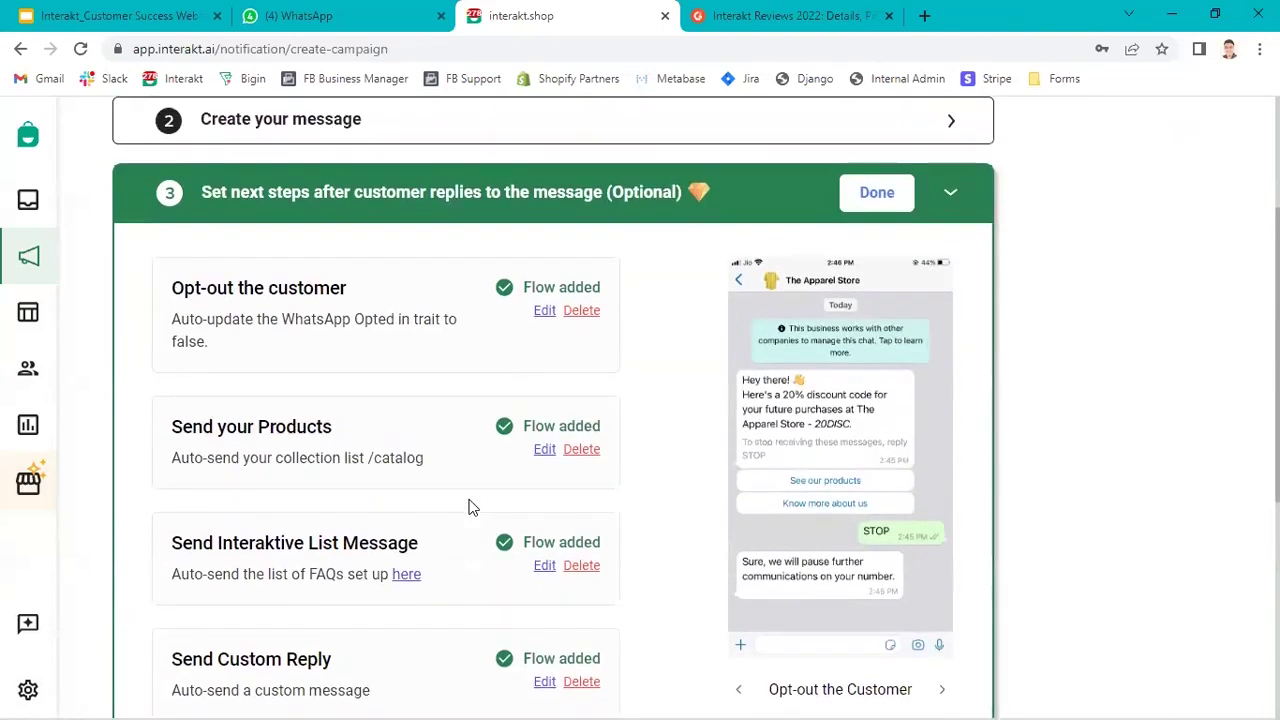
pyautogui.scroll(-3, 471, 507)
pyautogui.scroll(1, 450, 509)
pyautogui.click(450, 500)
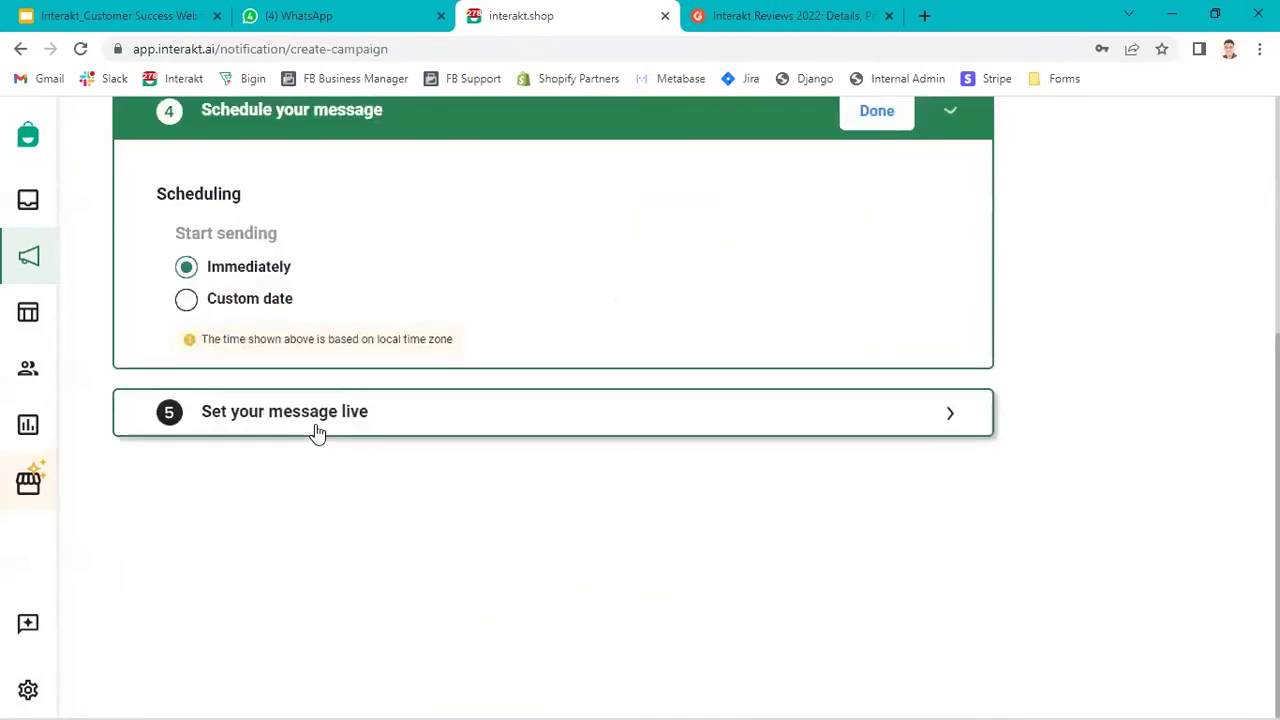
pyautogui.scroll(1, 371, 354)
pyautogui.click(356, 553)
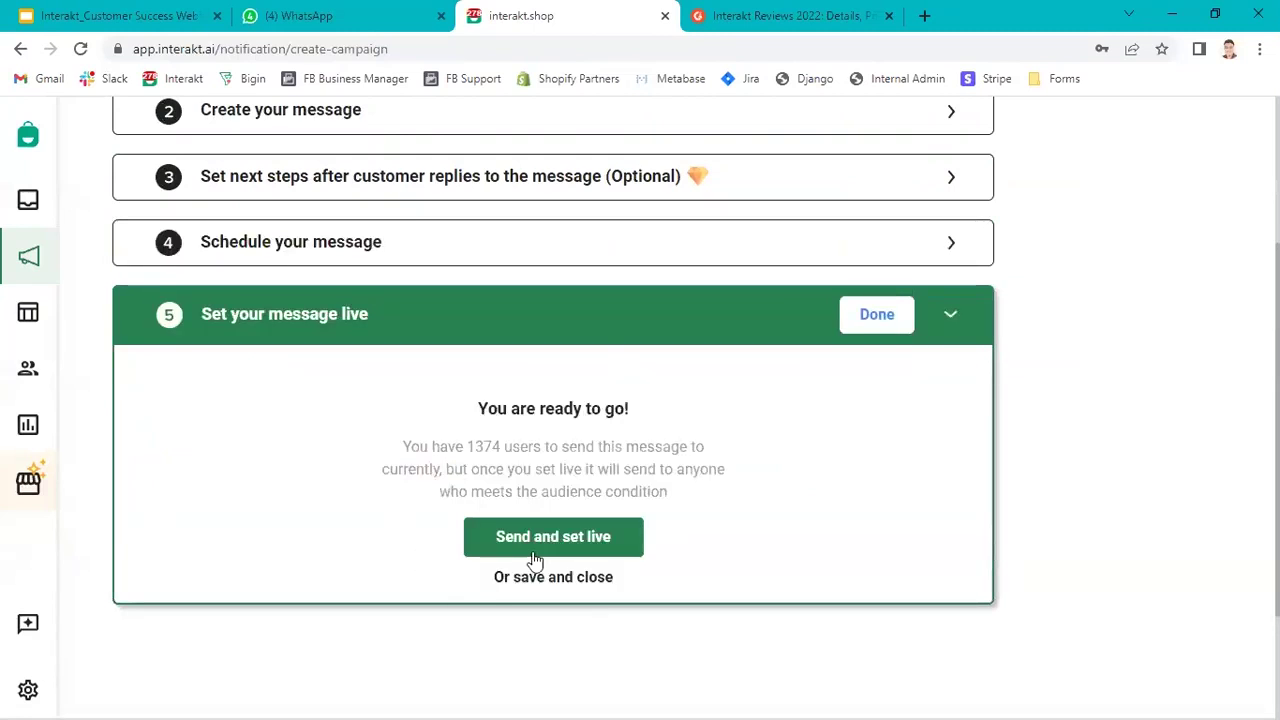
pyautogui.scroll(1, 178, 532)
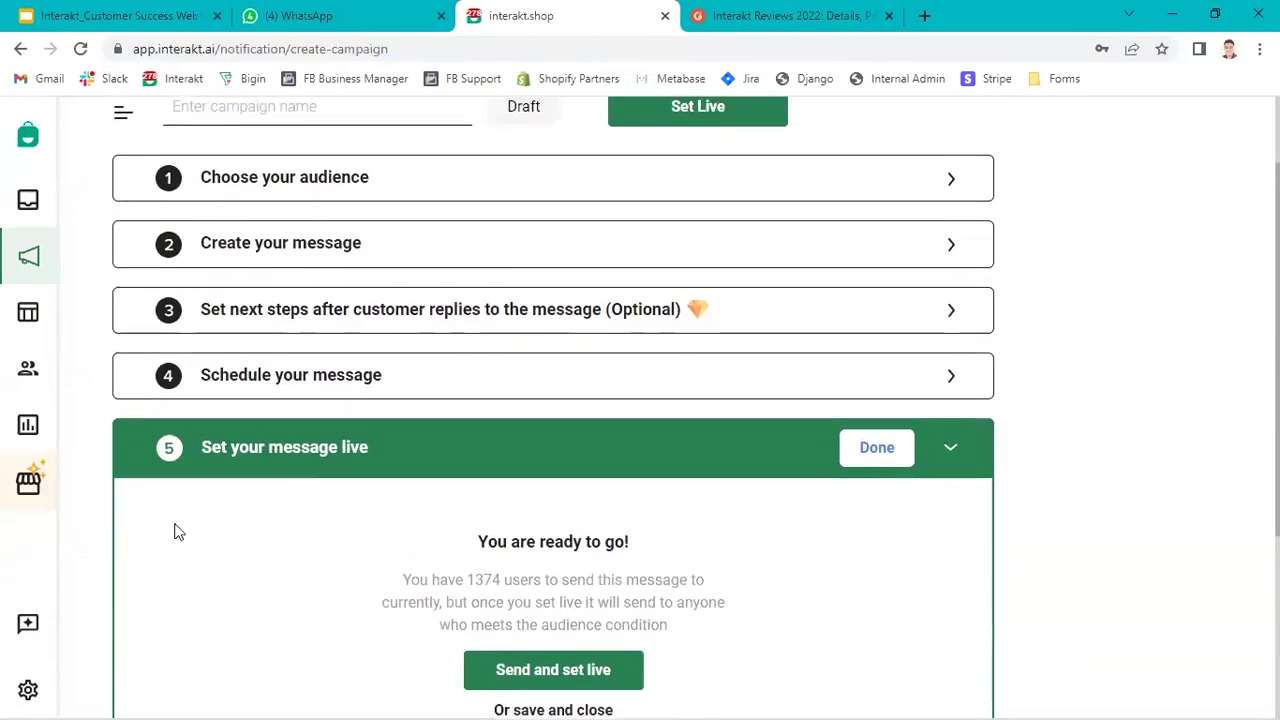
pyautogui.scroll(1, 334, 527)
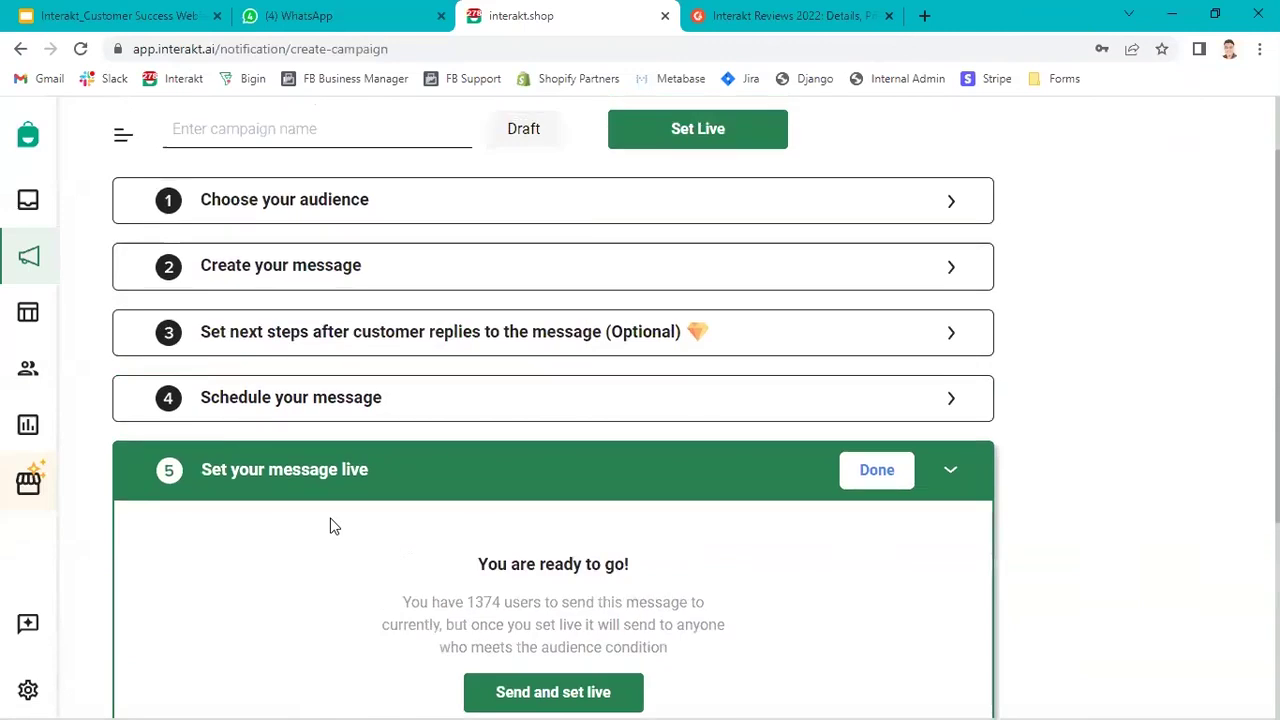